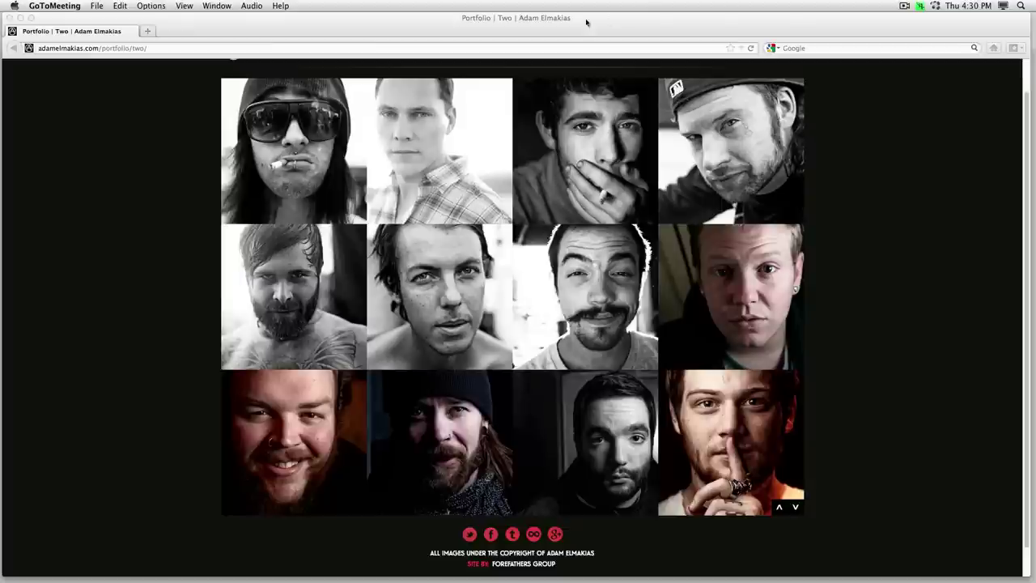
Close Firefox to return to the profile portrait in Photoshop
mouse_move(589, 16)
mouse_down()
mouse_move(757, 16)
mouse_move(586, 5)
mouse_up()
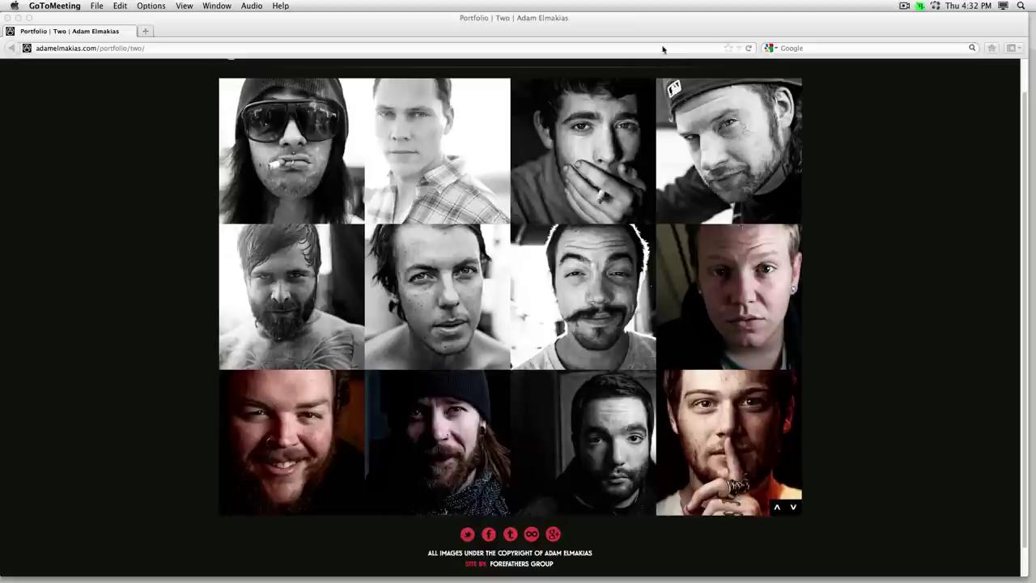
mouse_move(664, 26)
mouse_down()
mouse_move(672, 57)
mouse_move(676, 26)
mouse_up()
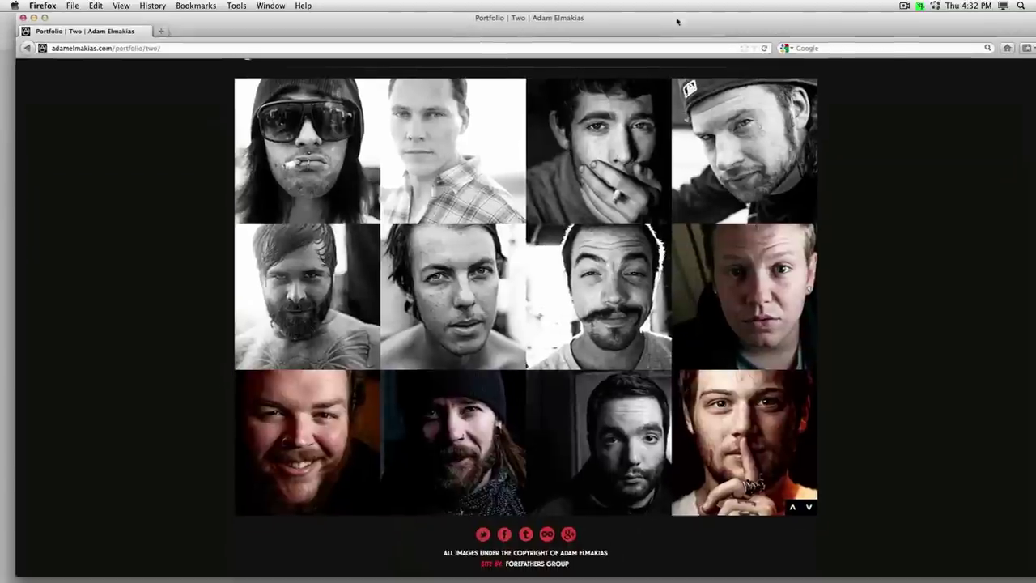
click(24, 17)
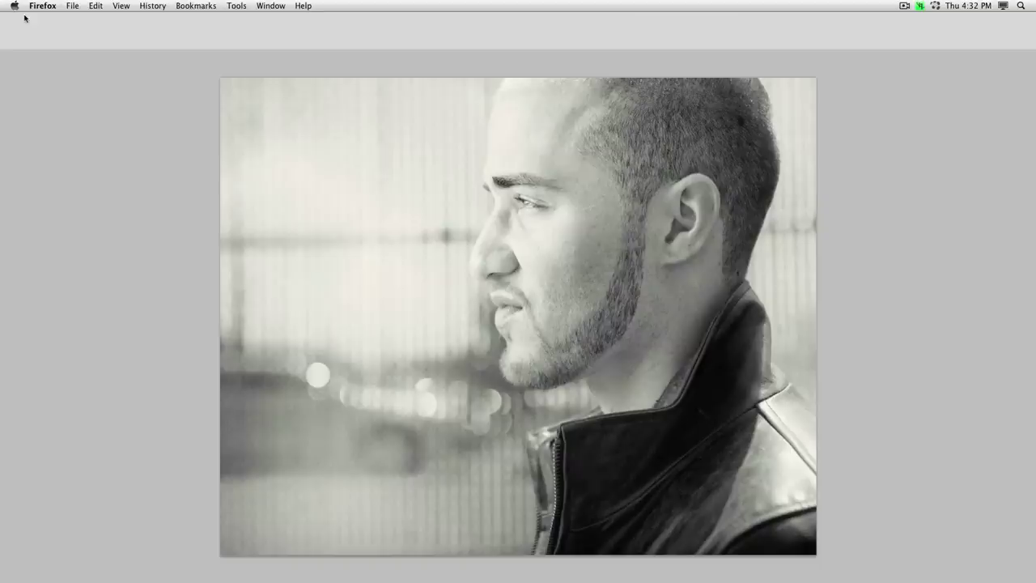
click(414, 48)
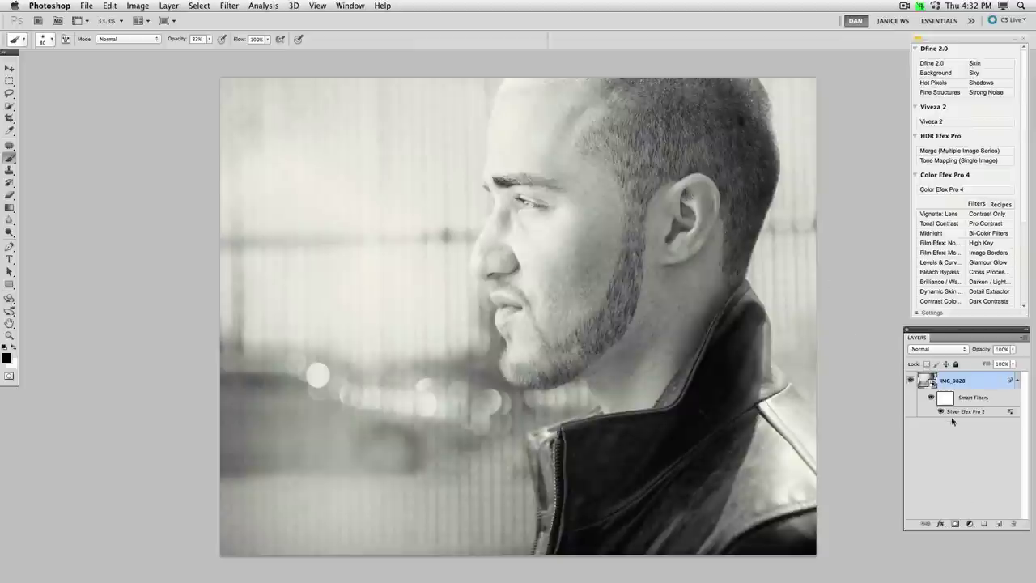
Toggle the Smart Filters visibility repeatedly to compare the black-and-white result with the colour original
click(932, 398)
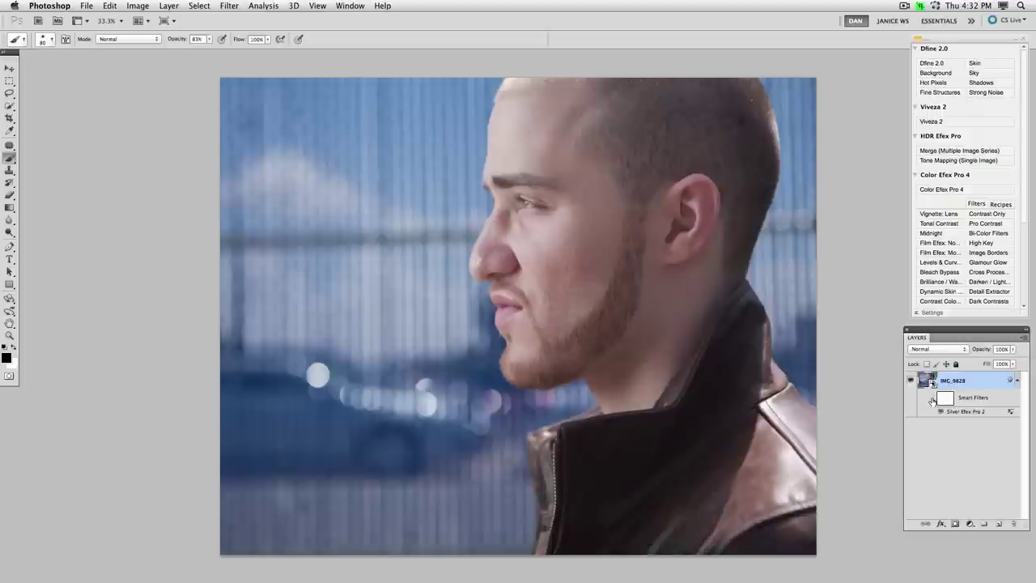
click(931, 398)
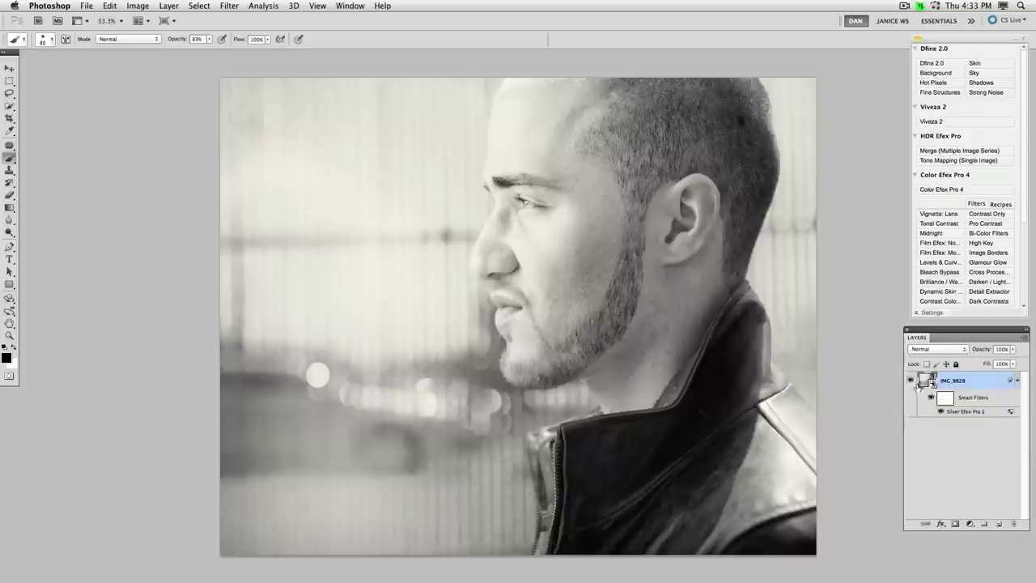
click(931, 395)
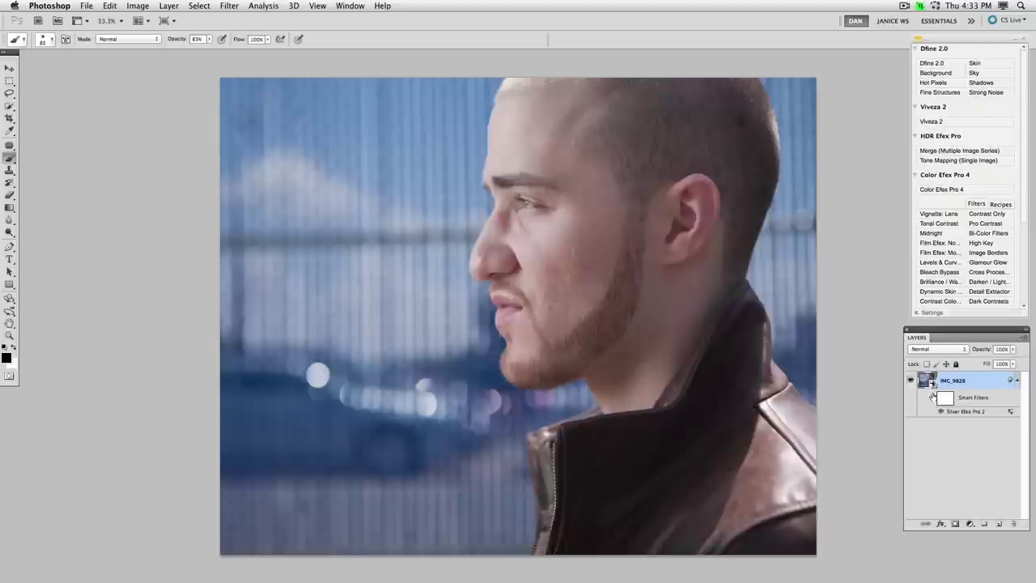
click(932, 396)
click(934, 396)
click(933, 397)
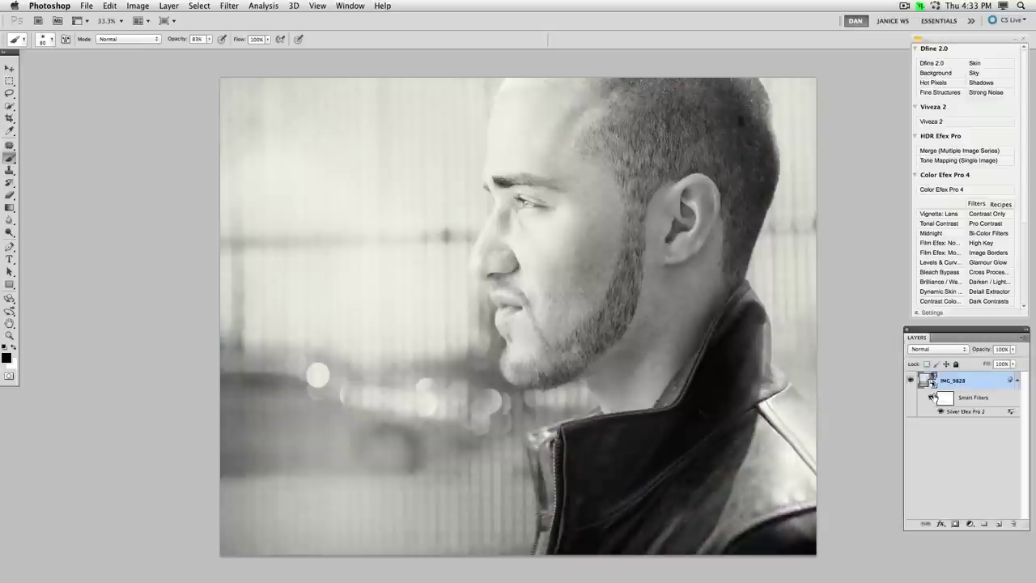
click(933, 397)
click(932, 397)
Reopen the Silver Efex Pro 2 smart filter settings on the portrait
double_click(955, 379)
double_click(977, 378)
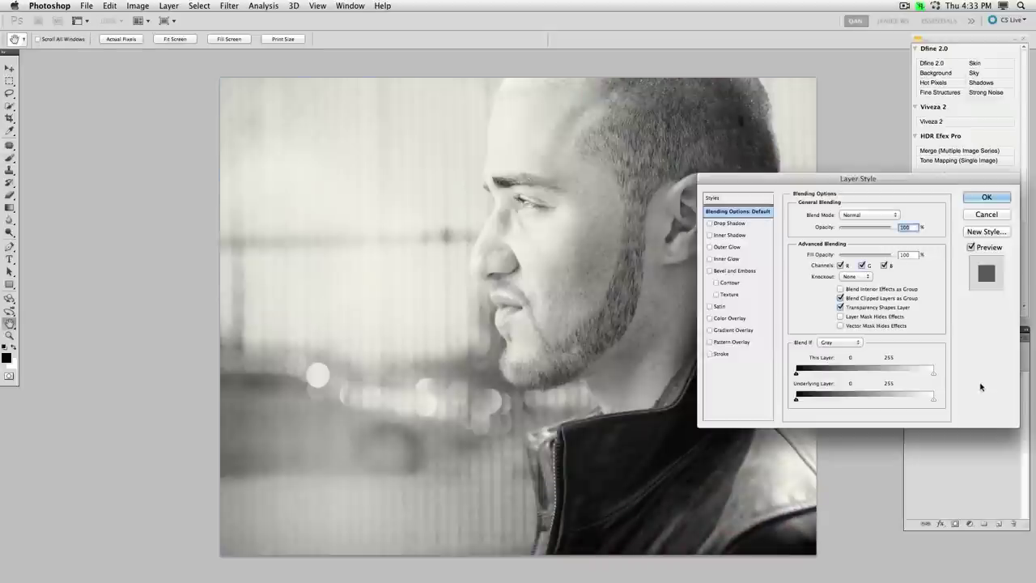
click(987, 215)
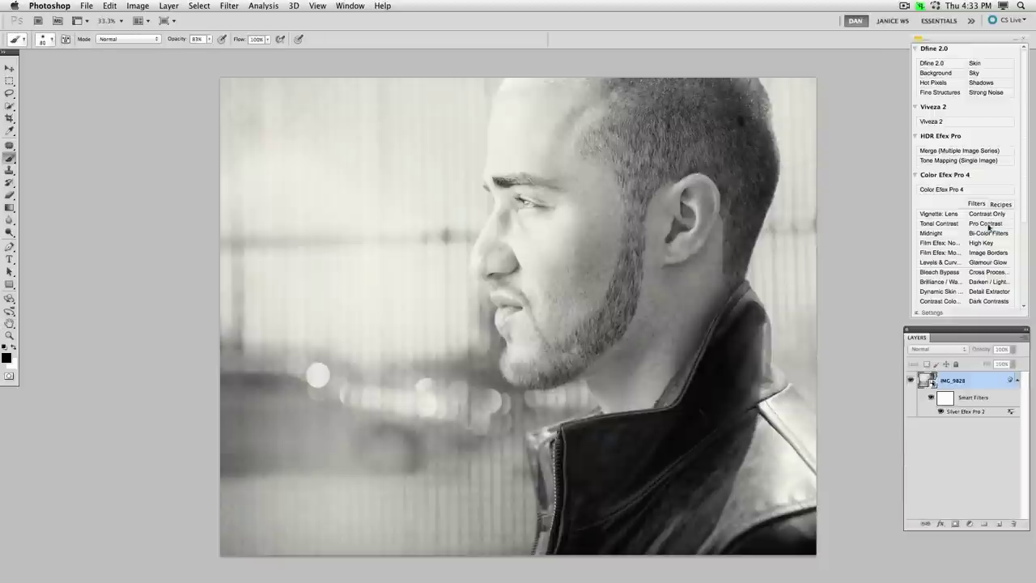
double_click(965, 411)
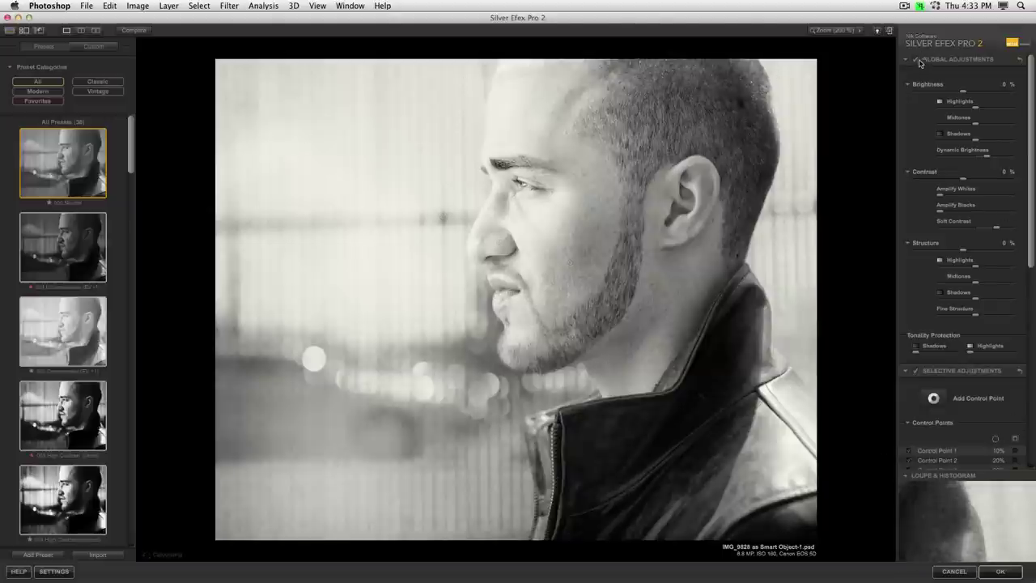
Compare against the original, reset Global Adjustments to defaults, and apply the 000 Neutral preset
click(138, 31)
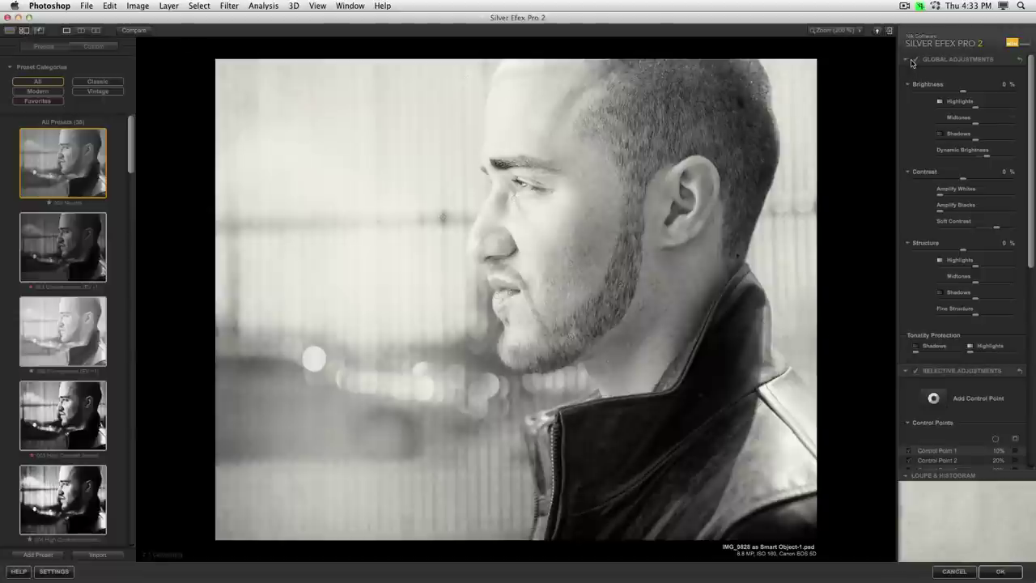
click(916, 61)
click(917, 63)
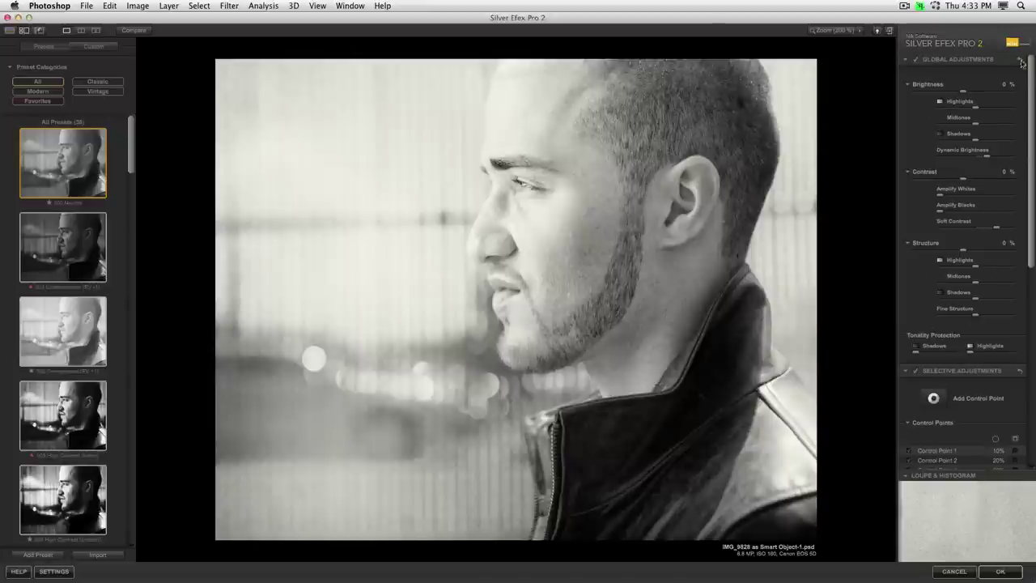
click(1020, 61)
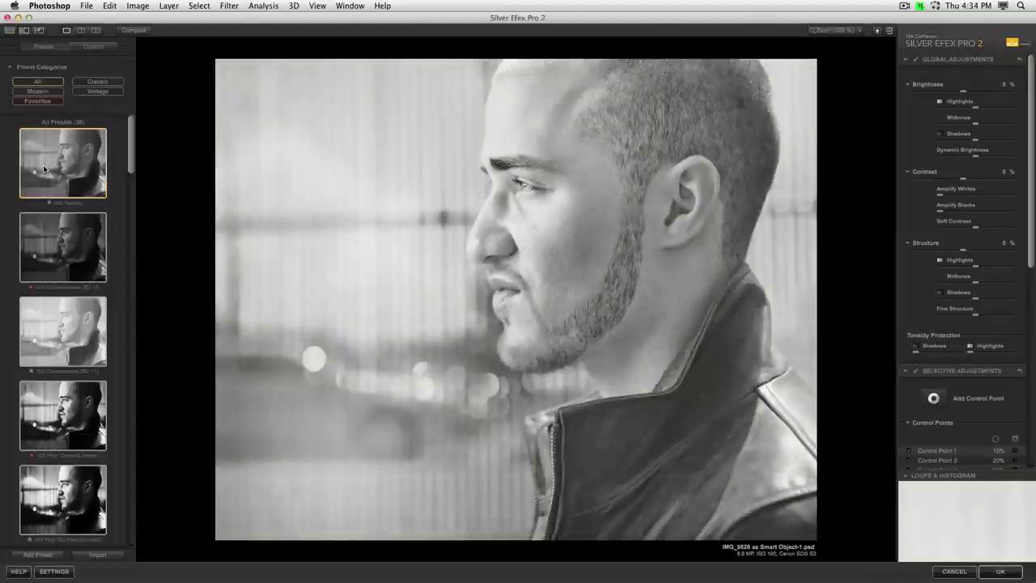
click(72, 177)
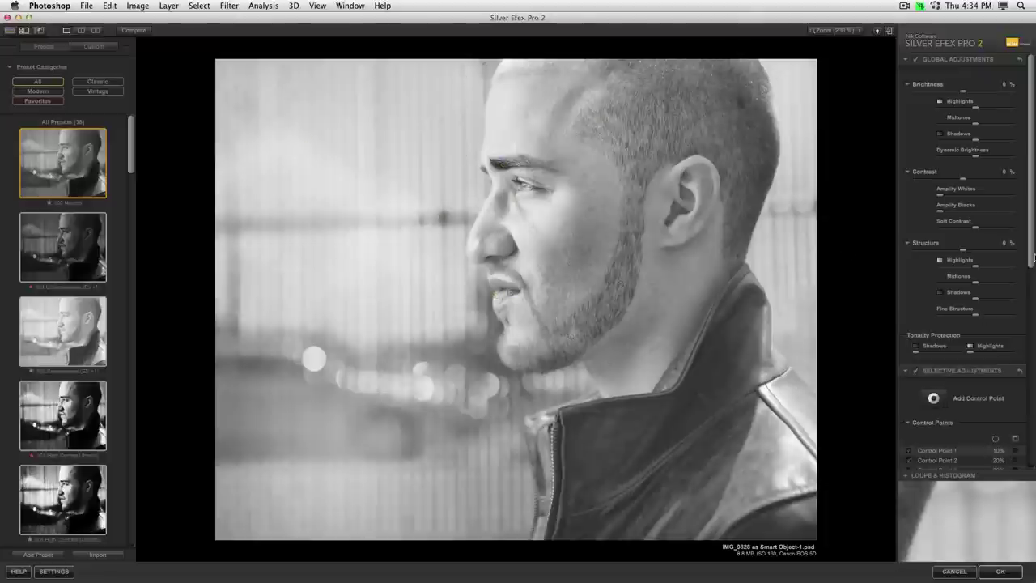
Select all nineteen control points with Cmd+A and delete them, confirming the warning
drag(1031, 257, 1031, 326)
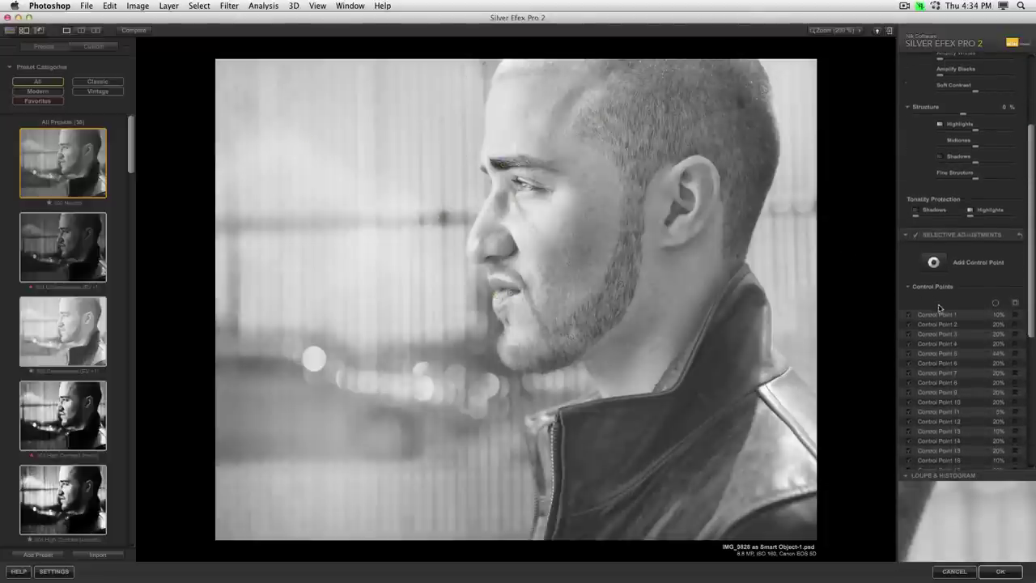
scroll(1017, 308, down, 3)
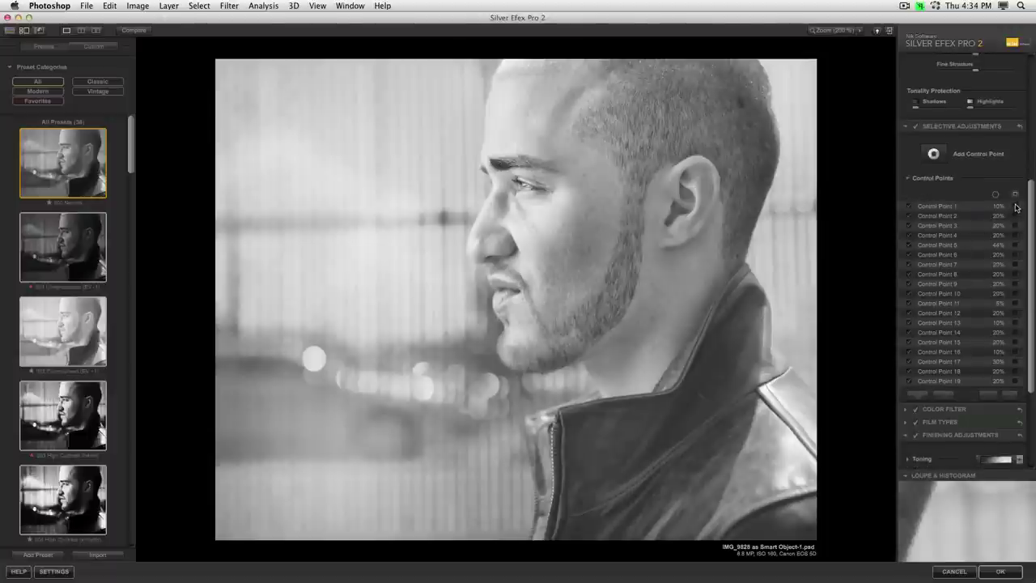
click(941, 207)
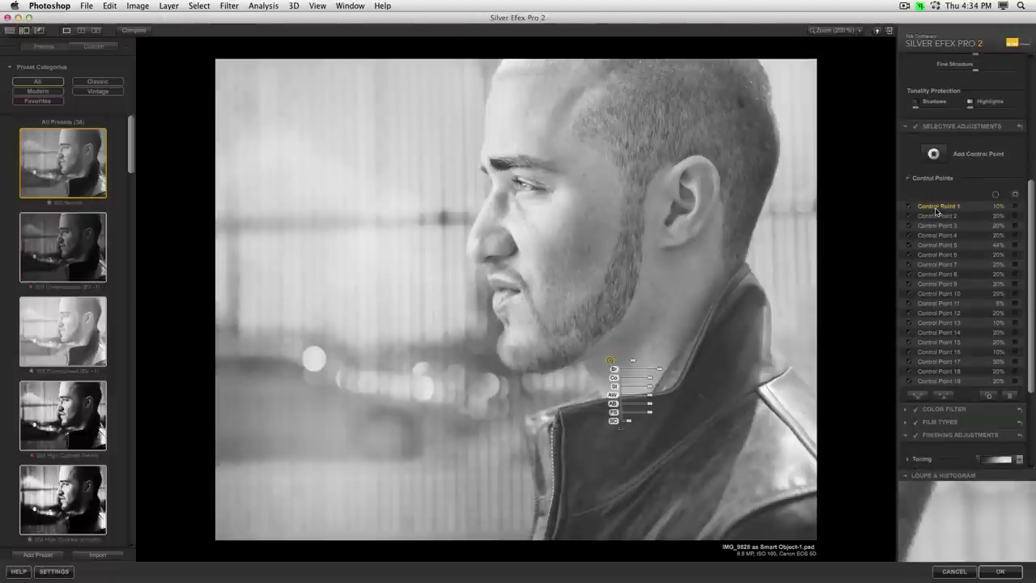
click(246, 64)
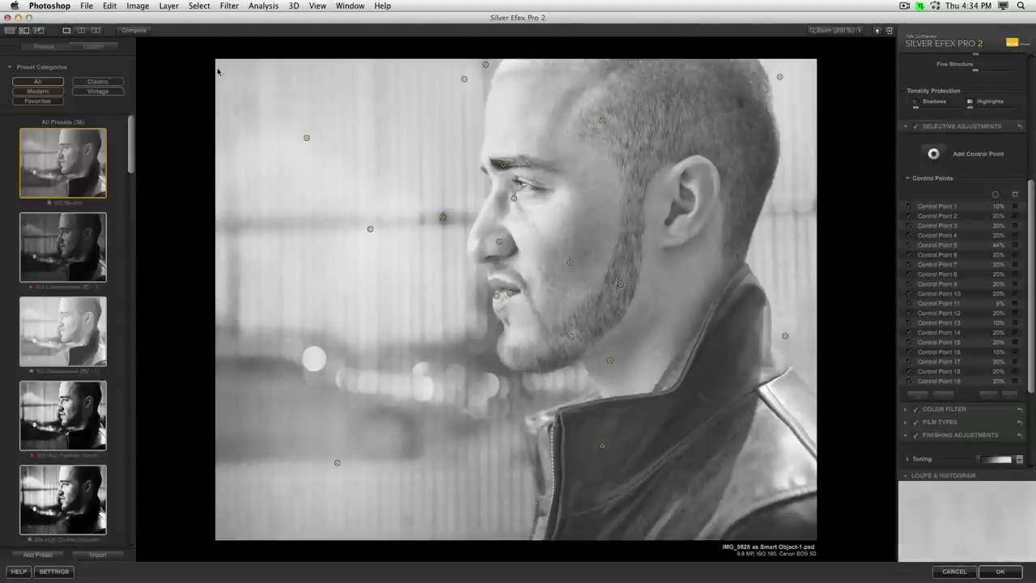
key(super+a)
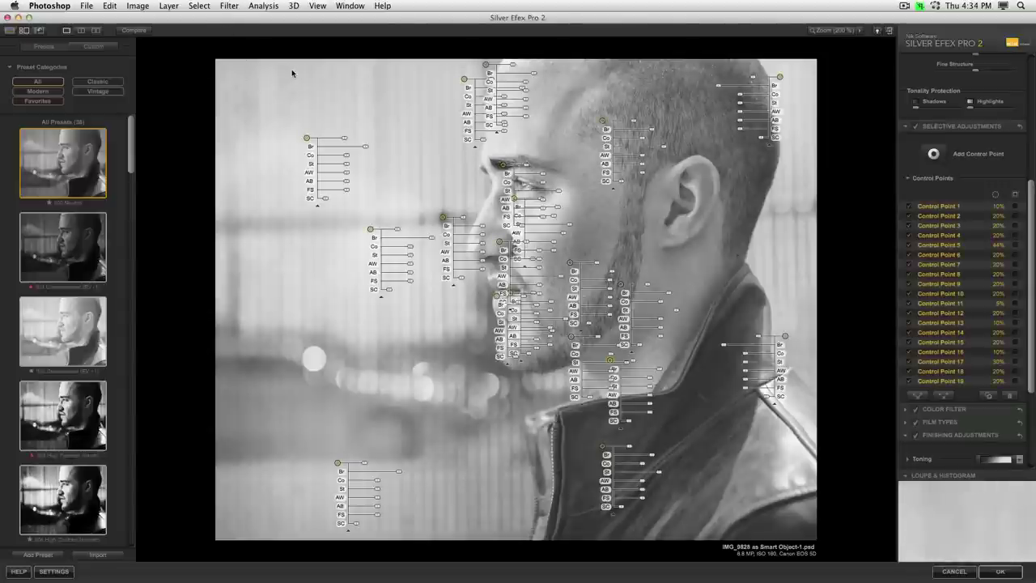
key(Delete)
click(574, 207)
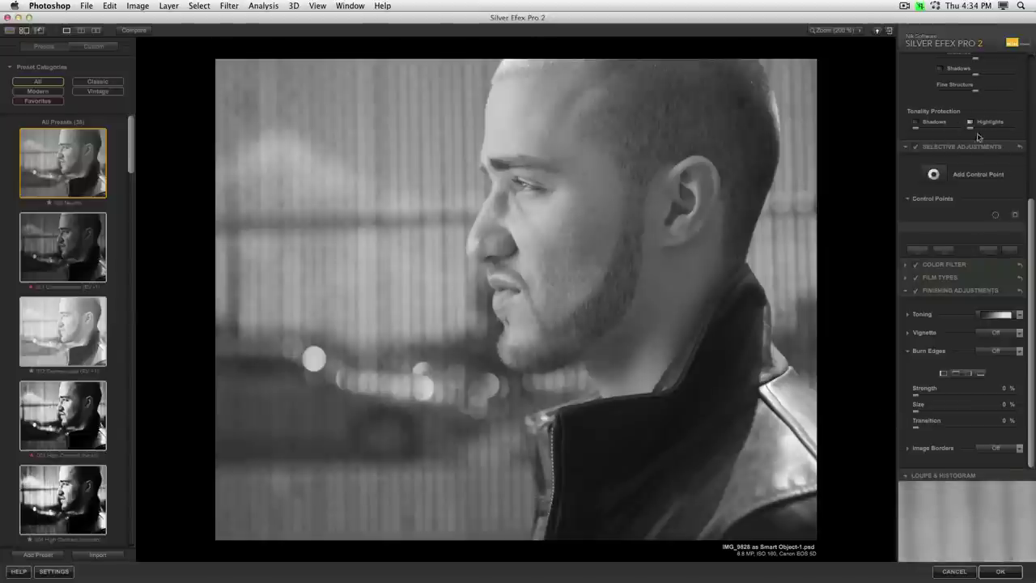
scroll(1033, 212, up, 5)
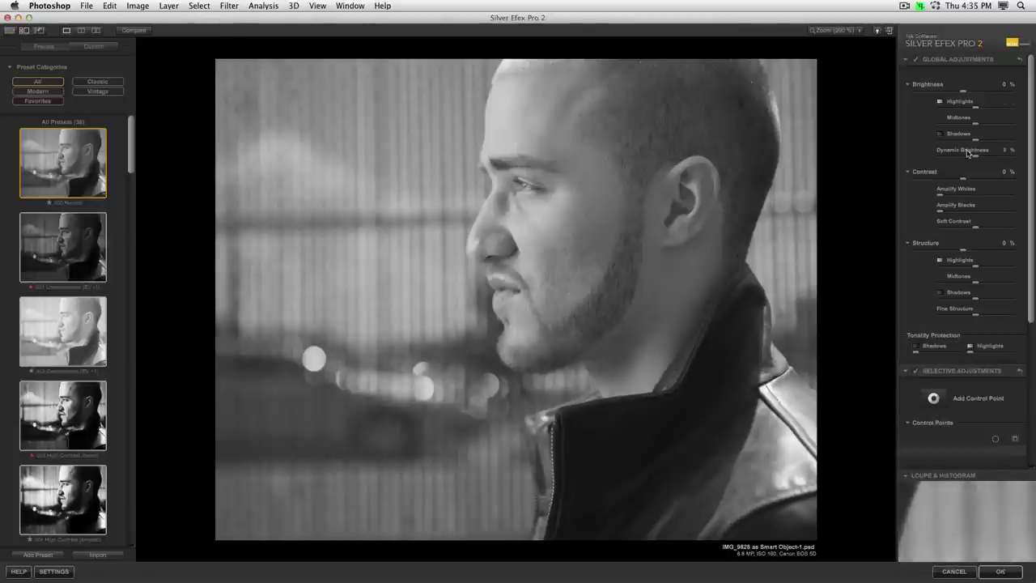
Add a control point on the upper-left background and raise its brightness to 100%
click(937, 403)
click(456, 102)
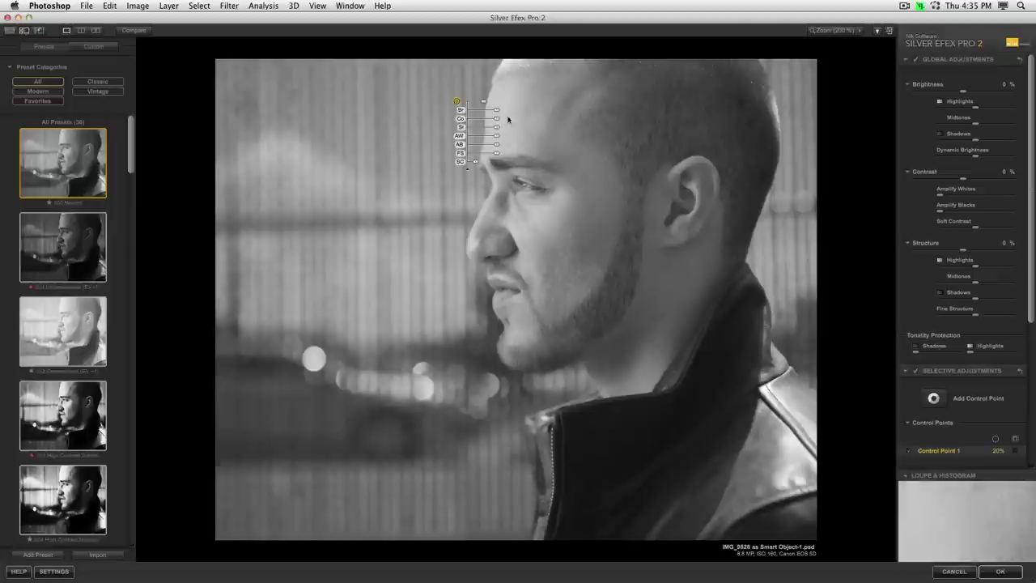
drag(496, 109, 437, 99)
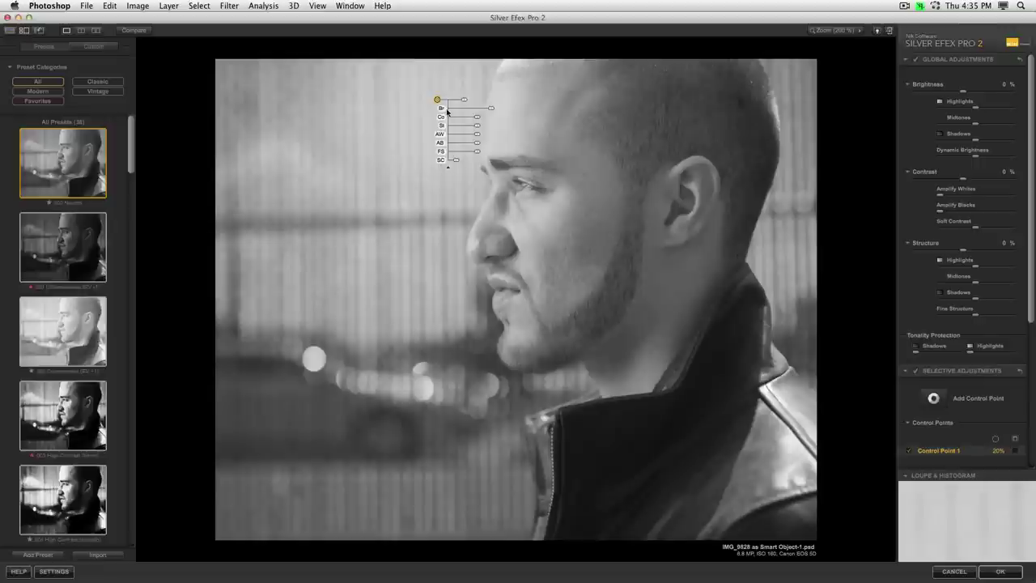
drag(490, 108, 349, 99)
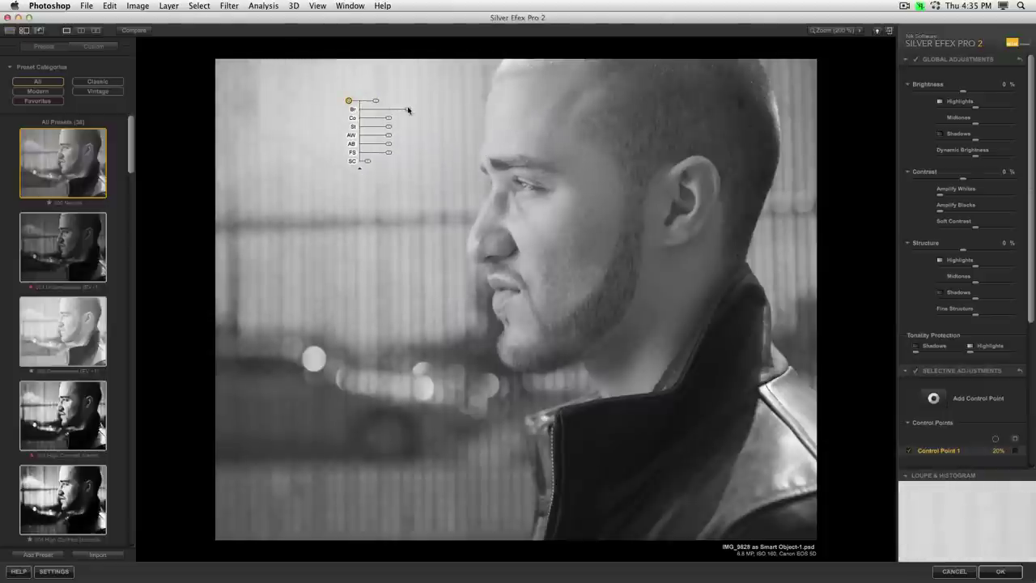
click(413, 113)
click(348, 100)
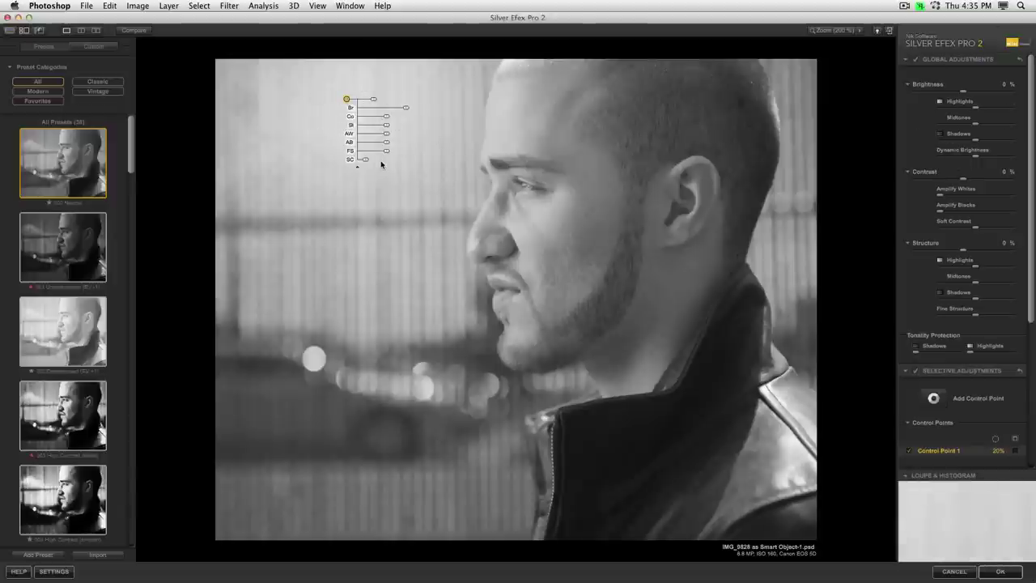
drag(405, 113, 336, 121)
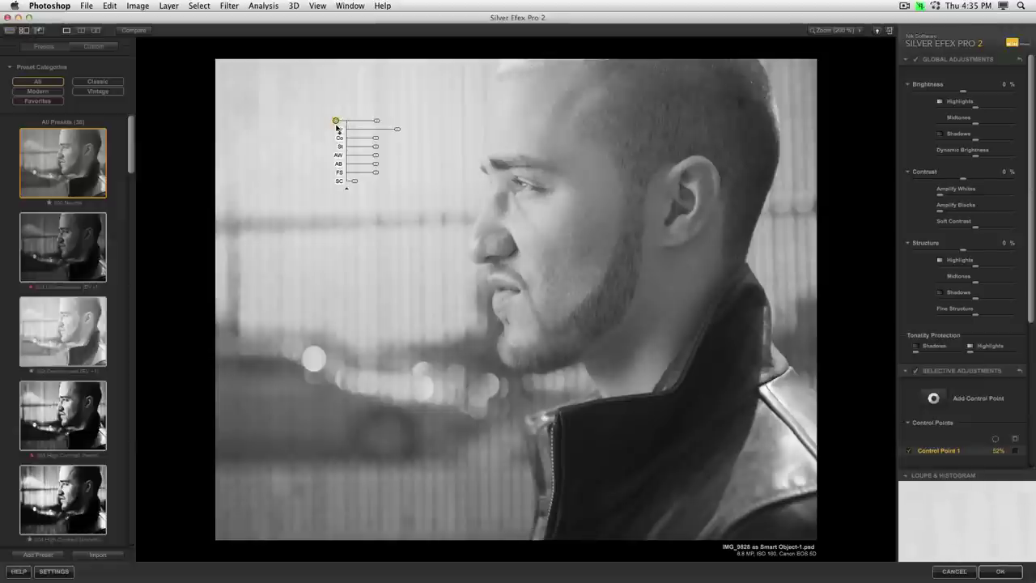
Fine-tune that point's position and duplicate it onto the lower background
mouse_move(336, 122)
mouse_down()
mouse_move(350, 139)
mouse_move(344, 132)
mouse_move(337, 151)
mouse_move(339, 142)
mouse_up()
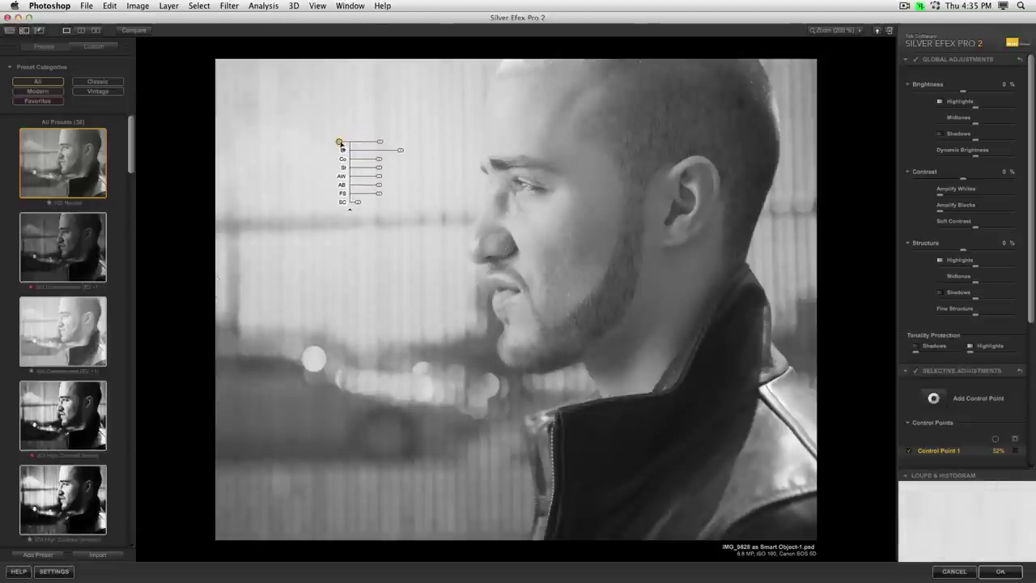
drag(339, 141, 326, 127)
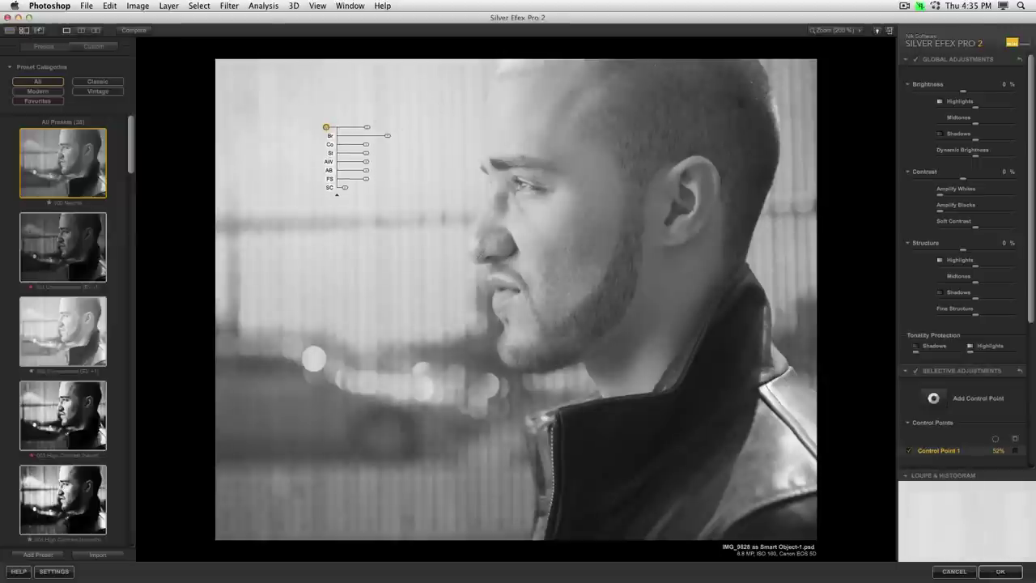
drag(327, 128, 802, 267)
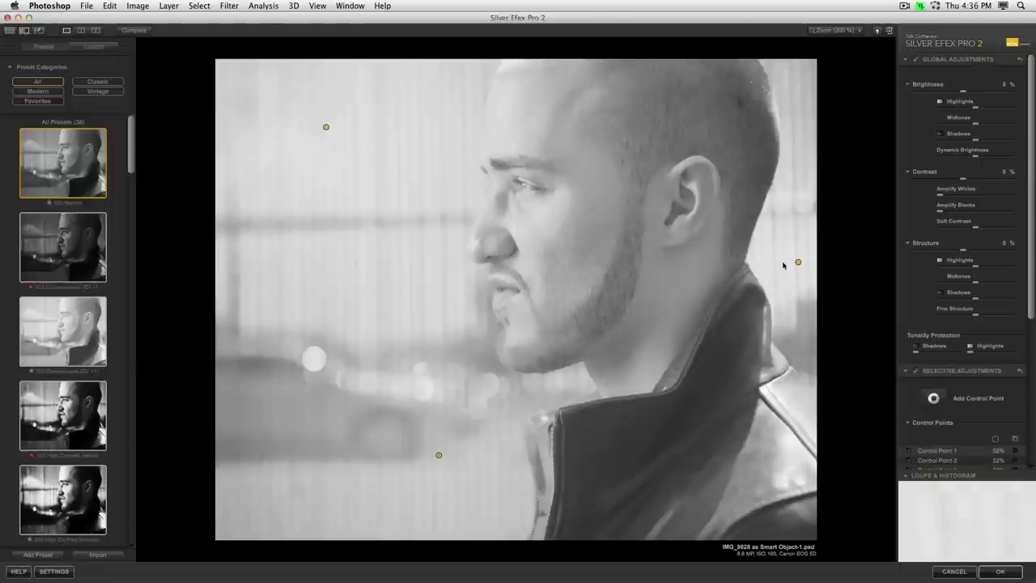
Set the top-right background point's brightness to 100%, keeping it on the background
drag(735, 273, 804, 78)
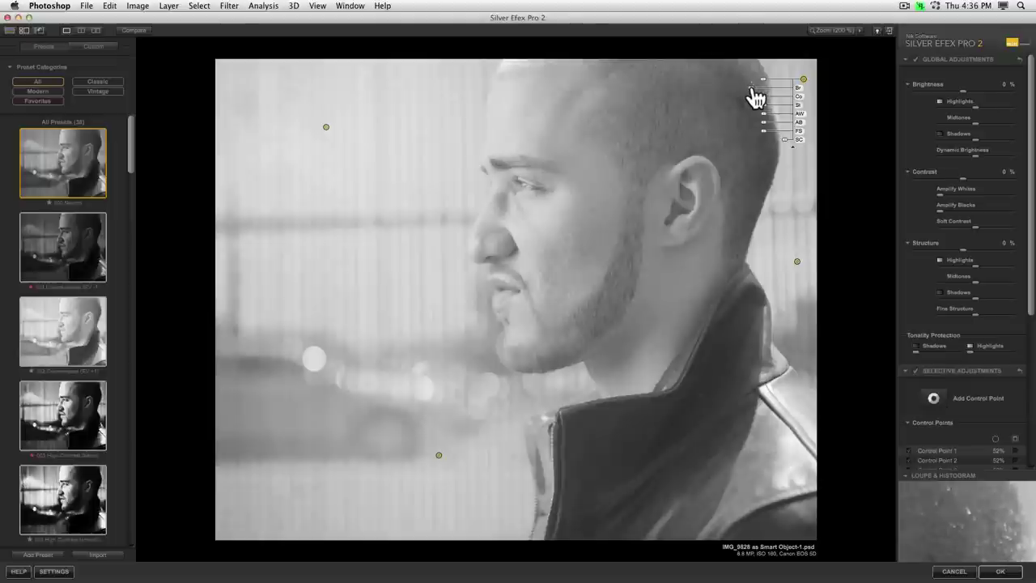
click(753, 89)
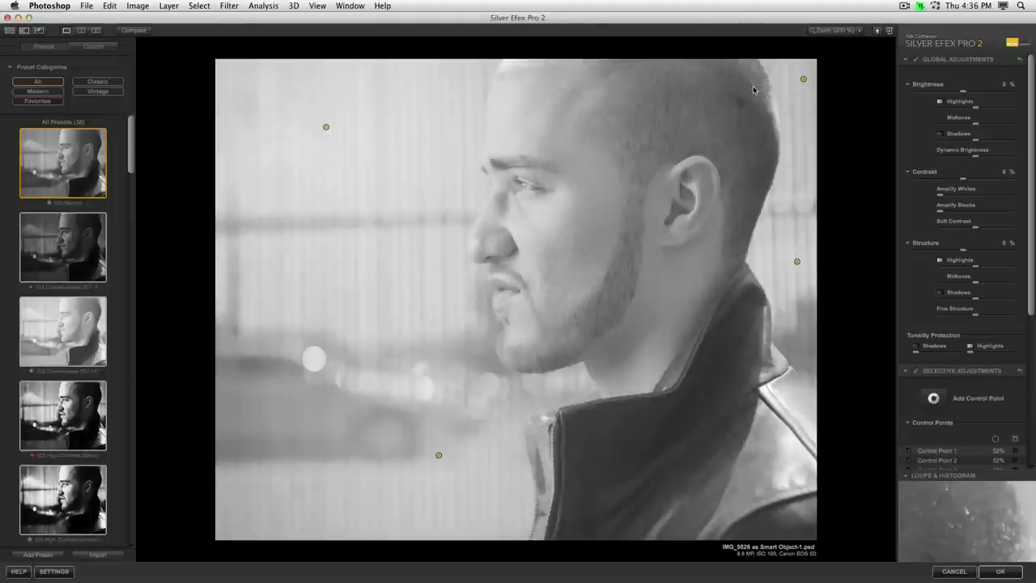
click(802, 80)
drag(750, 88, 741, 87)
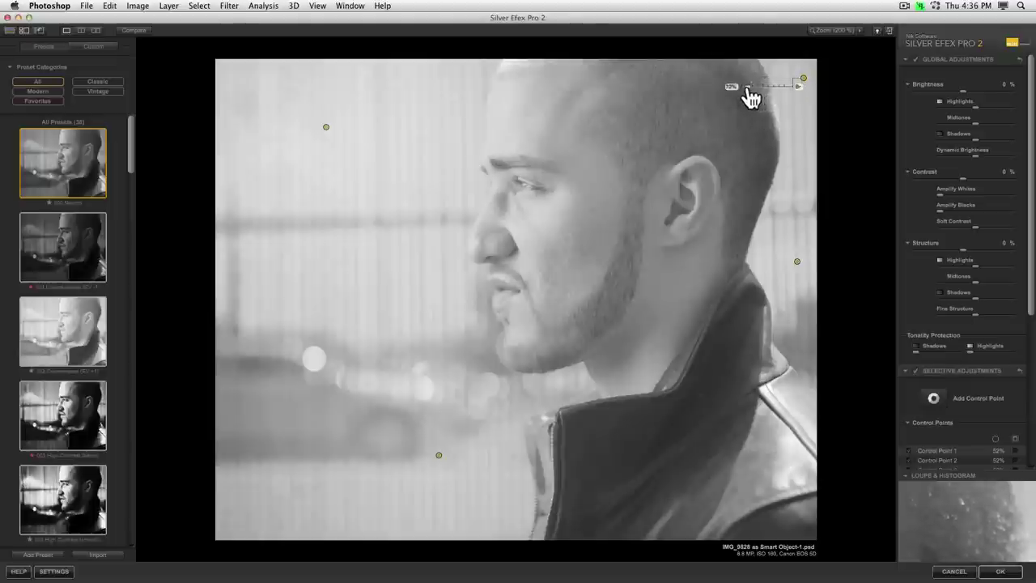
drag(804, 80, 551, 172)
drag(525, 208, 795, 83)
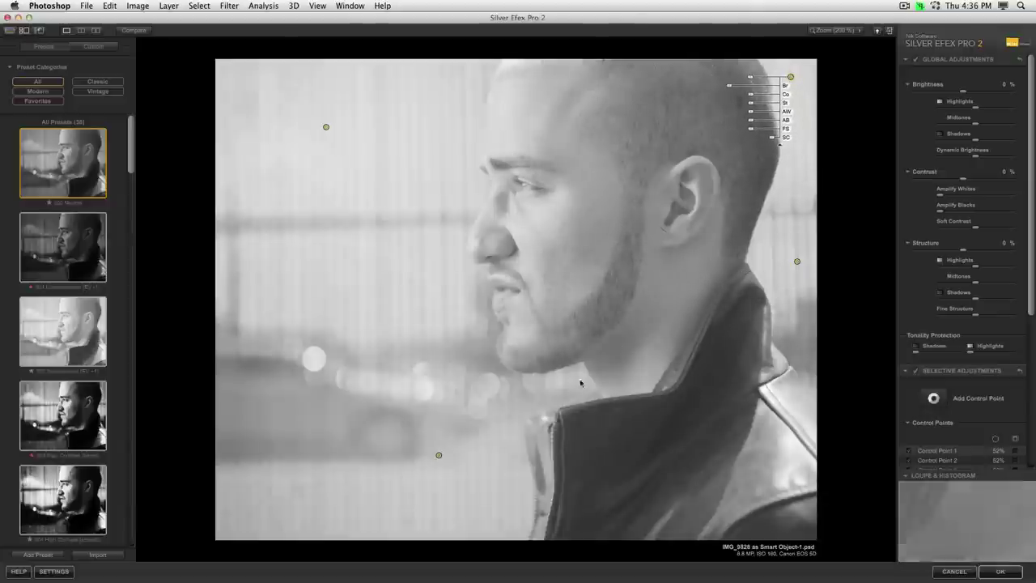
Add an 80% brightness point beside the collar and copy a widened one onto the left background
click(514, 399)
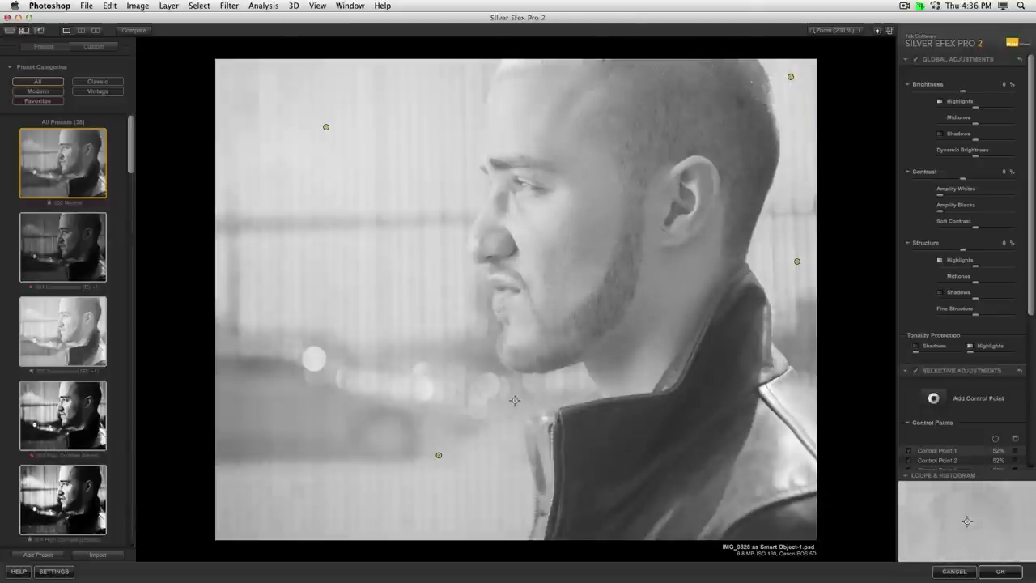
drag(557, 413, 577, 415)
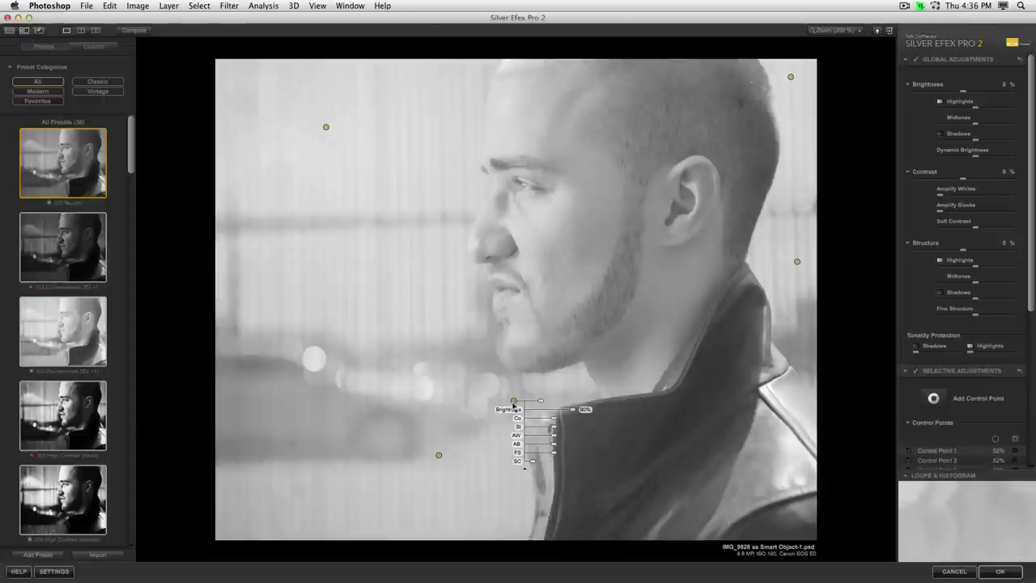
drag(513, 401, 533, 392)
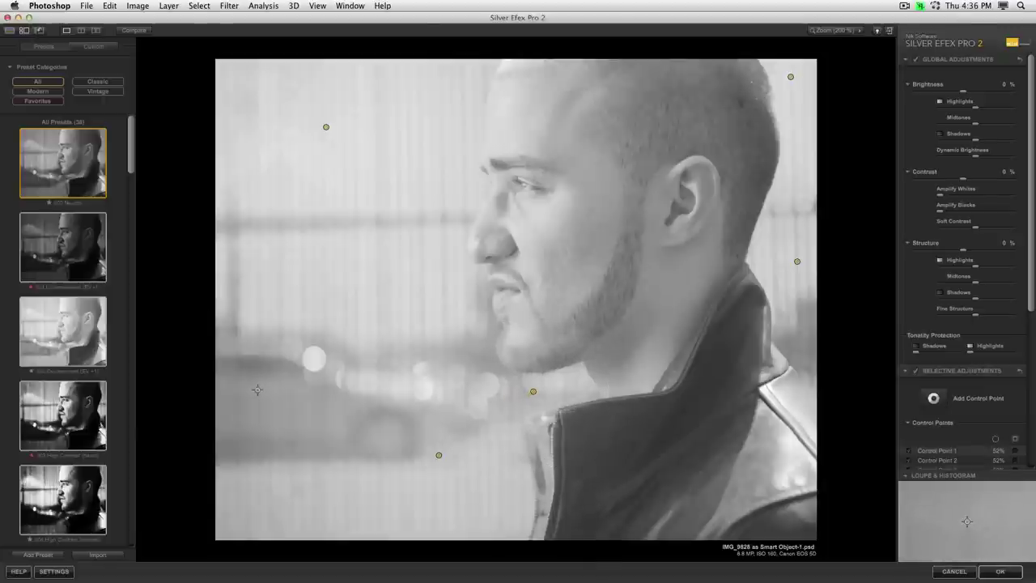
key(super+v)
drag(291, 402, 316, 403)
click(349, 356)
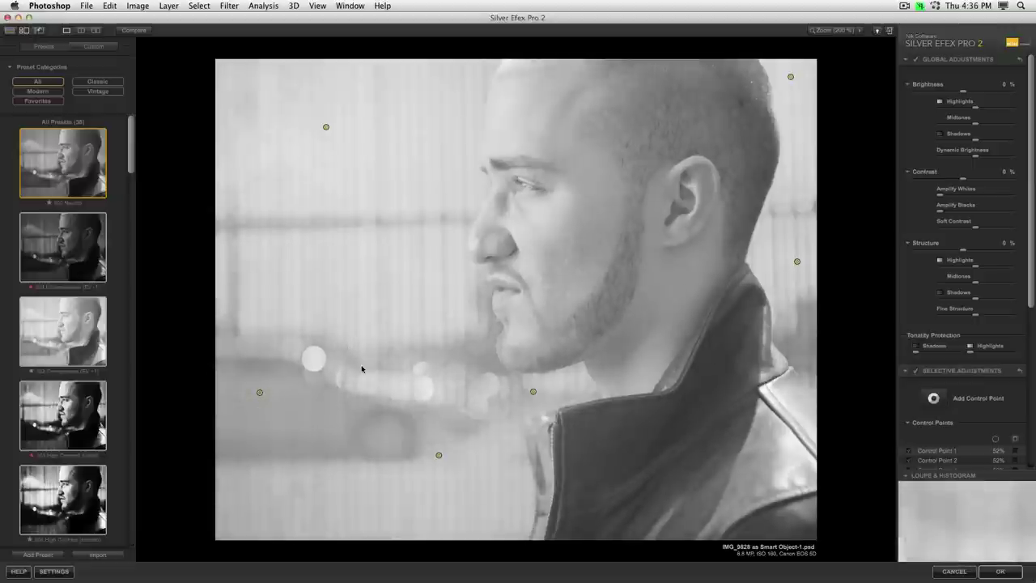
click(532, 392)
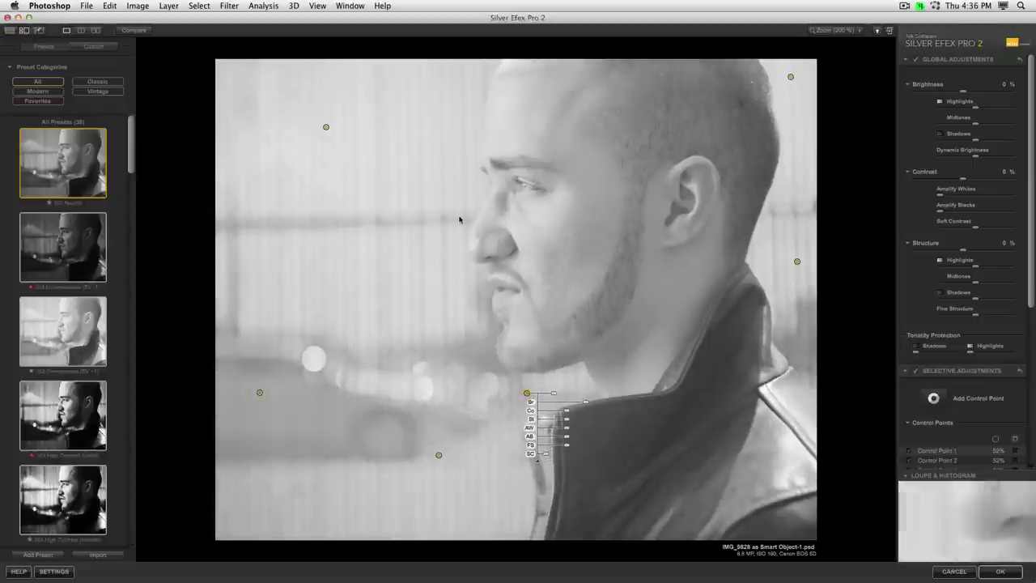
Reposition upper-left Control Point 1 and enlarge its radius to about 78%
click(323, 128)
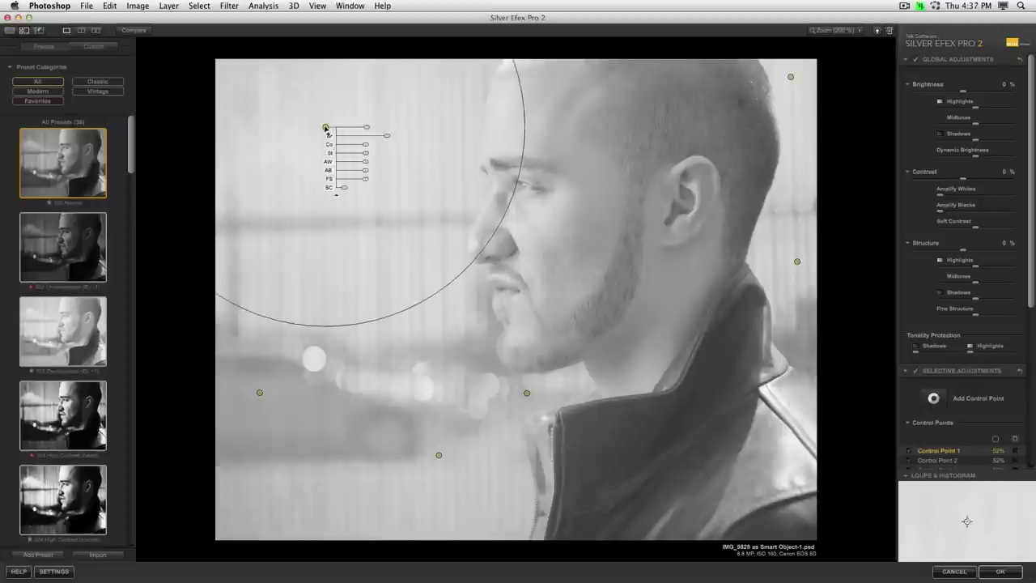
drag(323, 128, 348, 100)
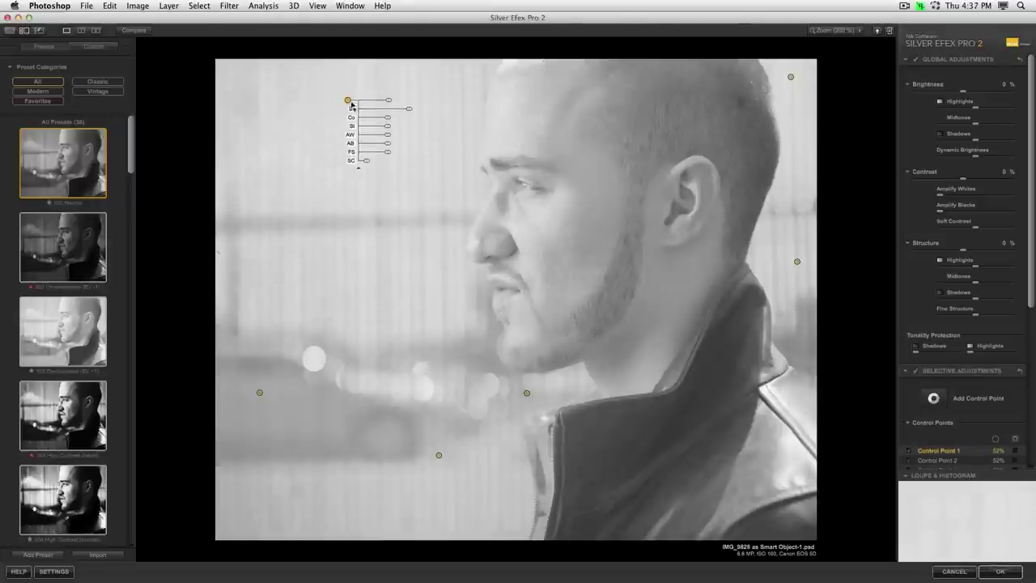
drag(351, 104, 329, 98)
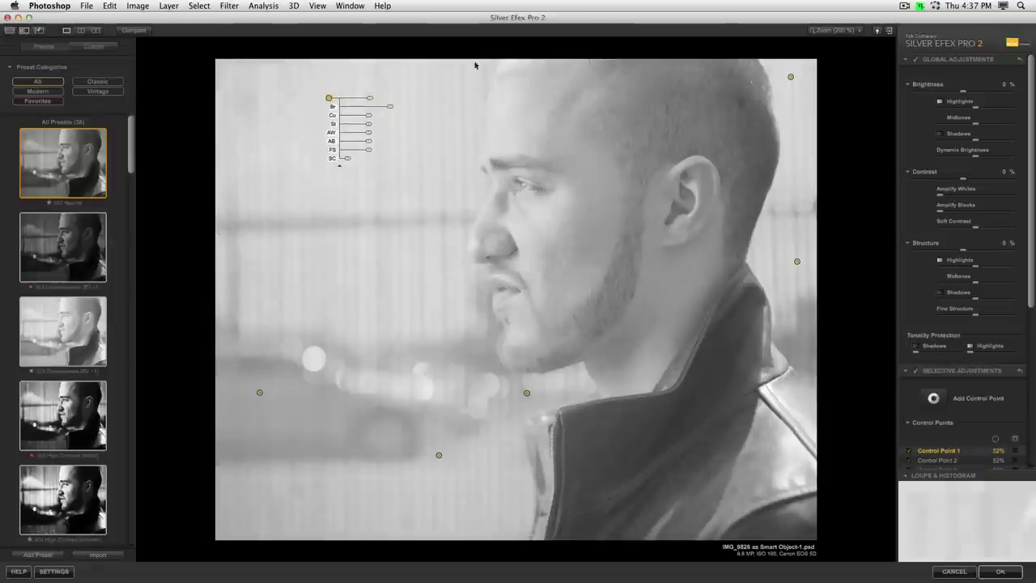
click(390, 107)
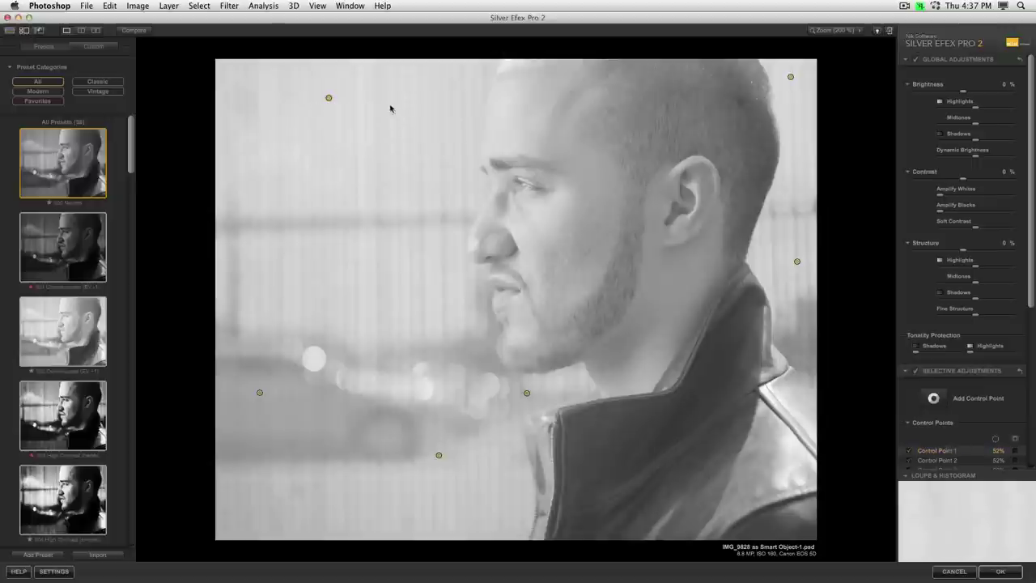
click(328, 98)
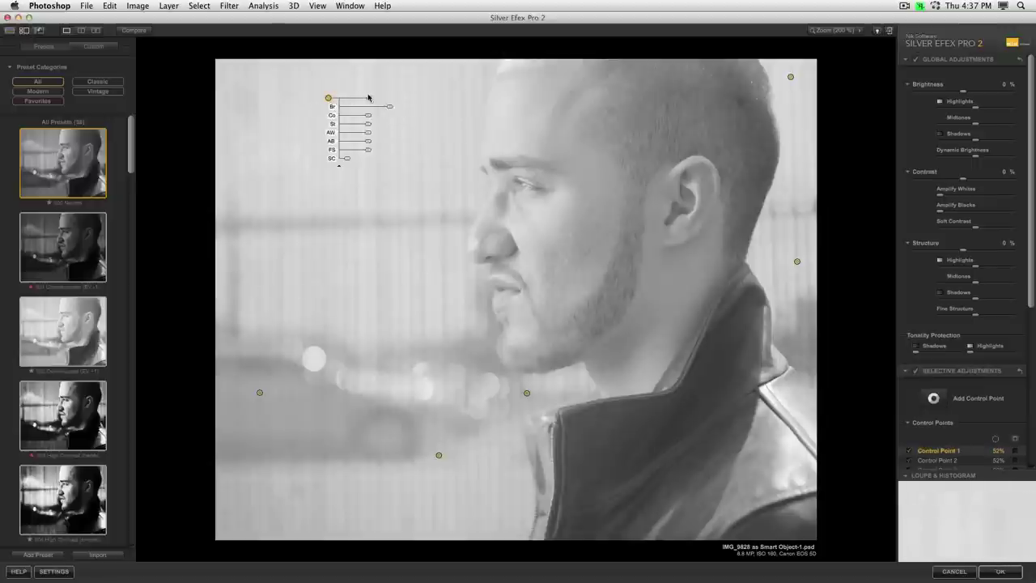
drag(368, 98, 368, 105)
drag(363, 98, 383, 103)
drag(330, 98, 312, 103)
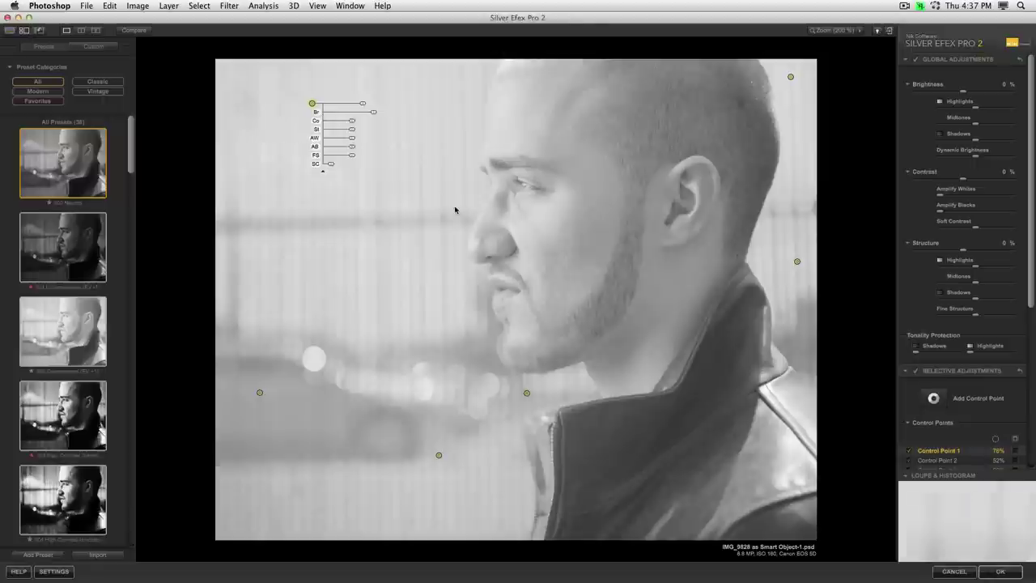
click(527, 396)
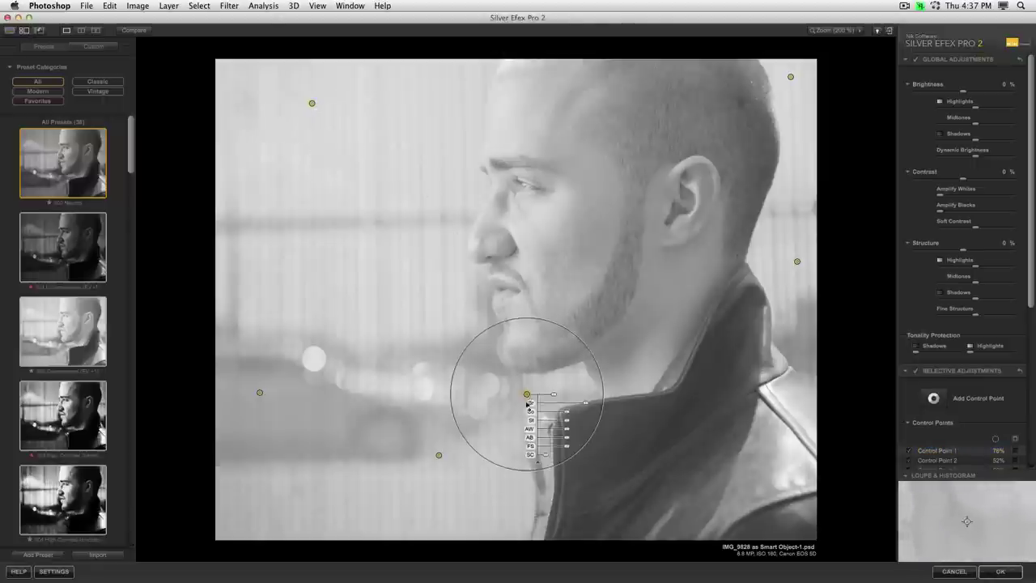
click(131, 31)
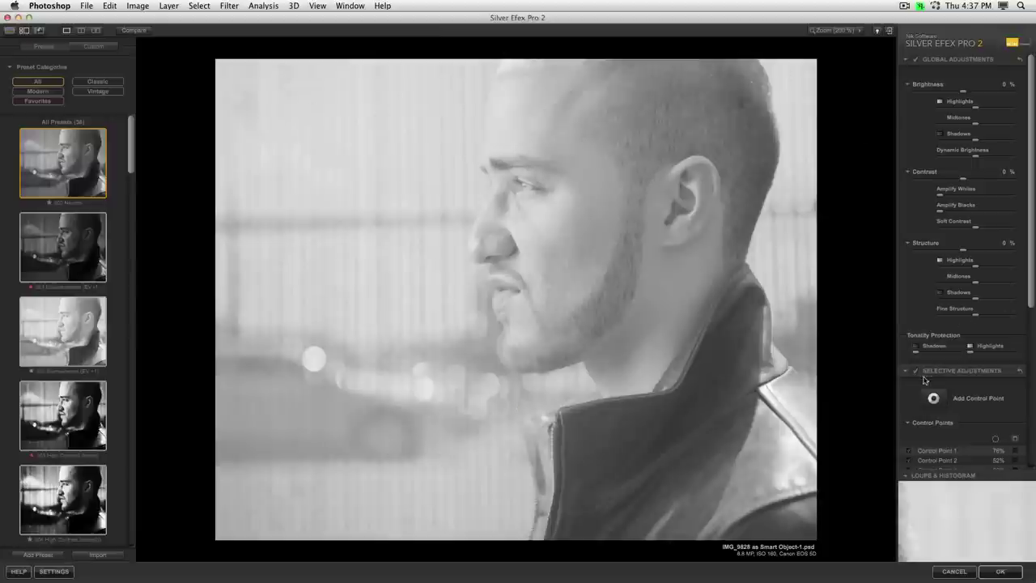
scroll(944, 263, down, 3)
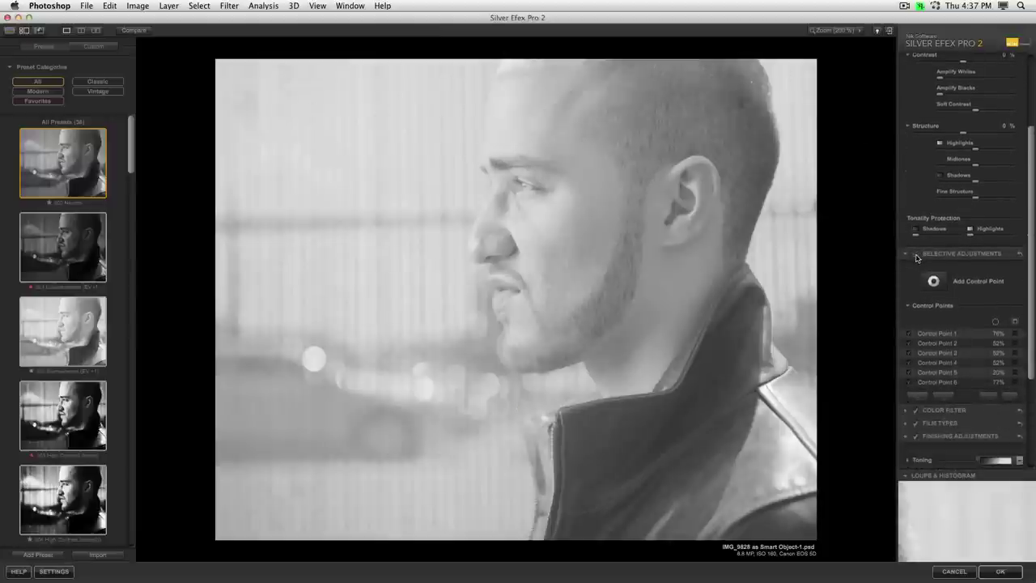
click(916, 254)
click(916, 254)
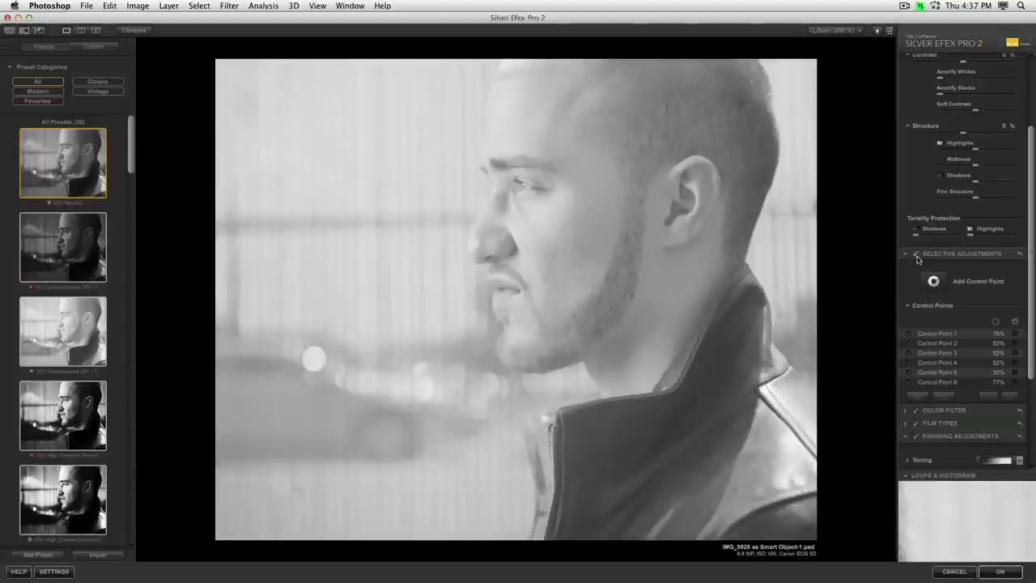
click(916, 254)
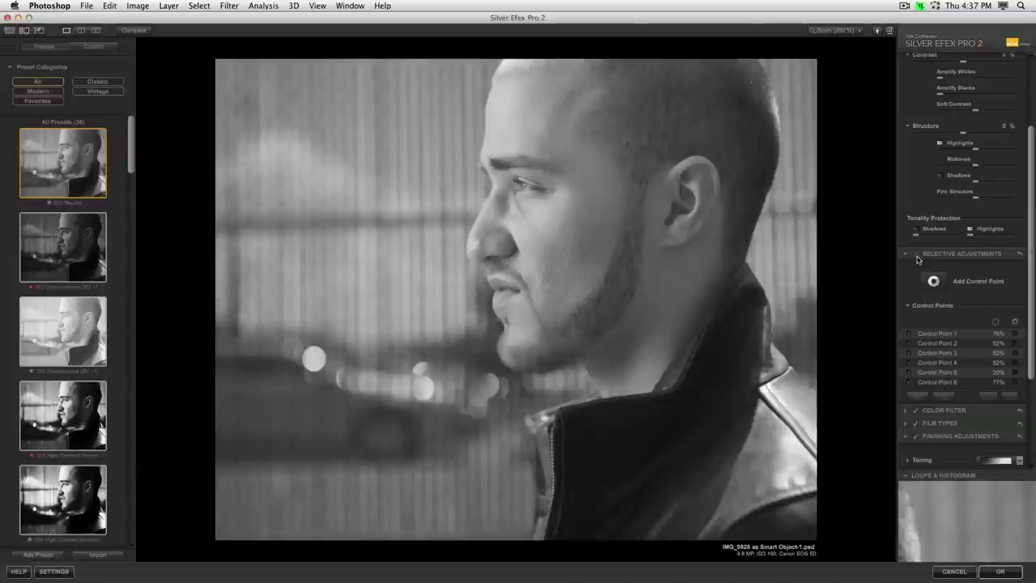
click(916, 254)
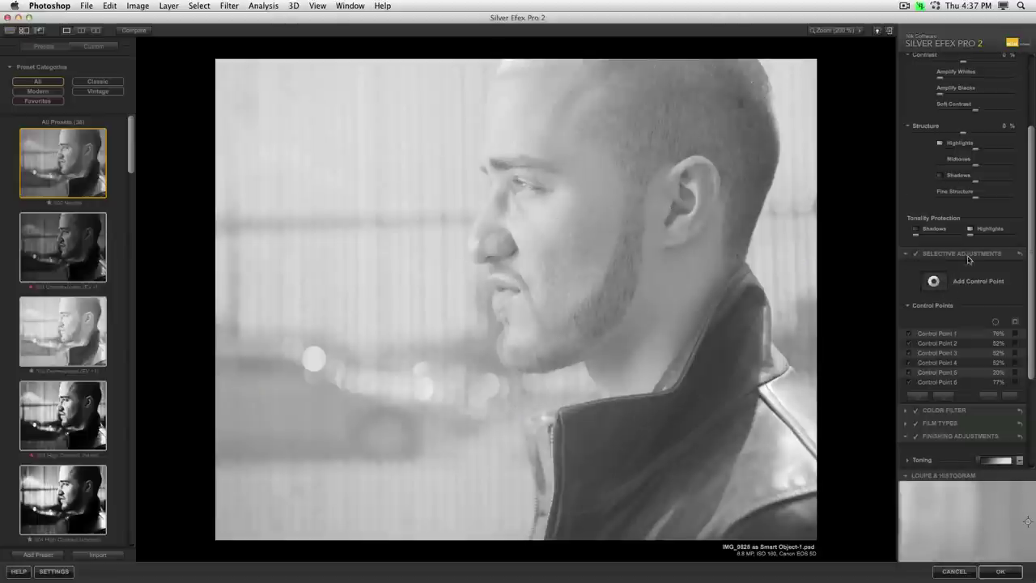
Add Control Point 7 toward the mouth and Control Point 8 on the jaw
click(553, 250)
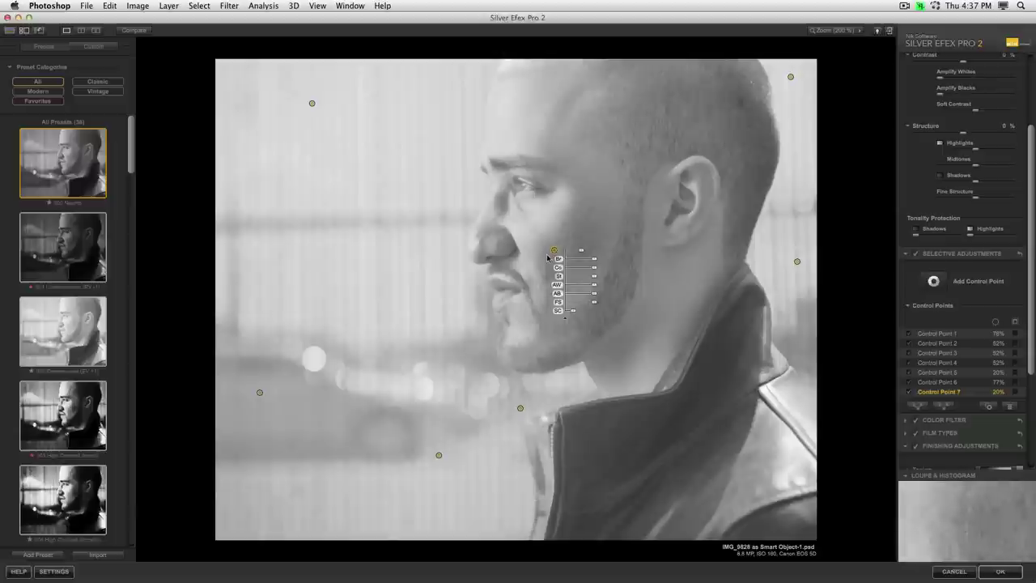
drag(553, 251, 687, 138)
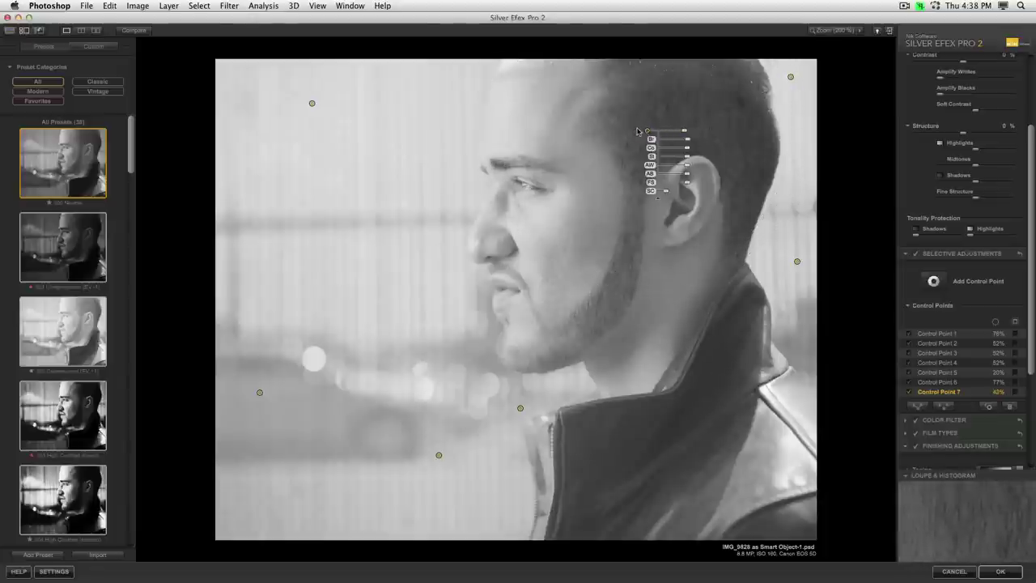
click(554, 296)
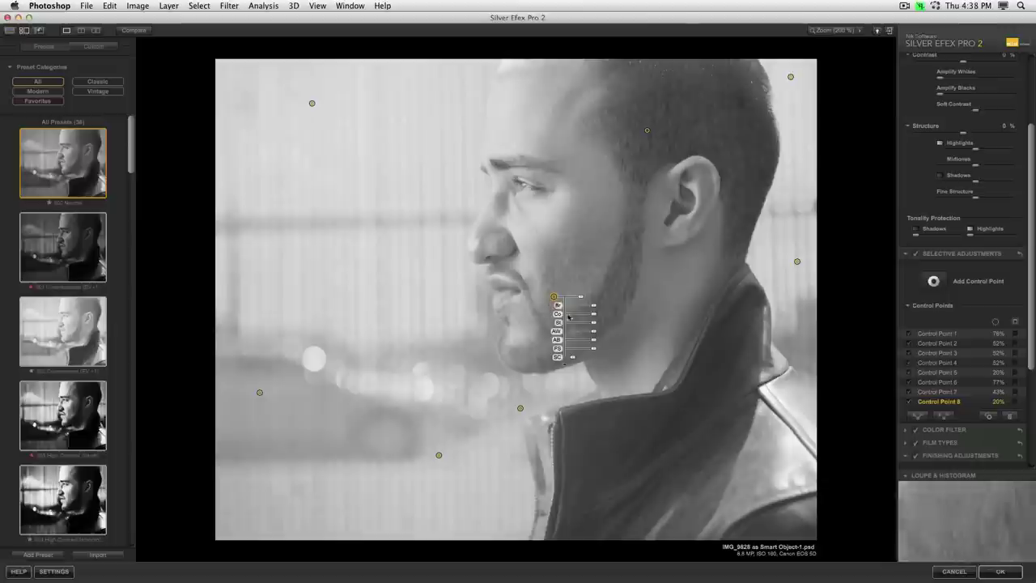
drag(580, 297, 584, 300)
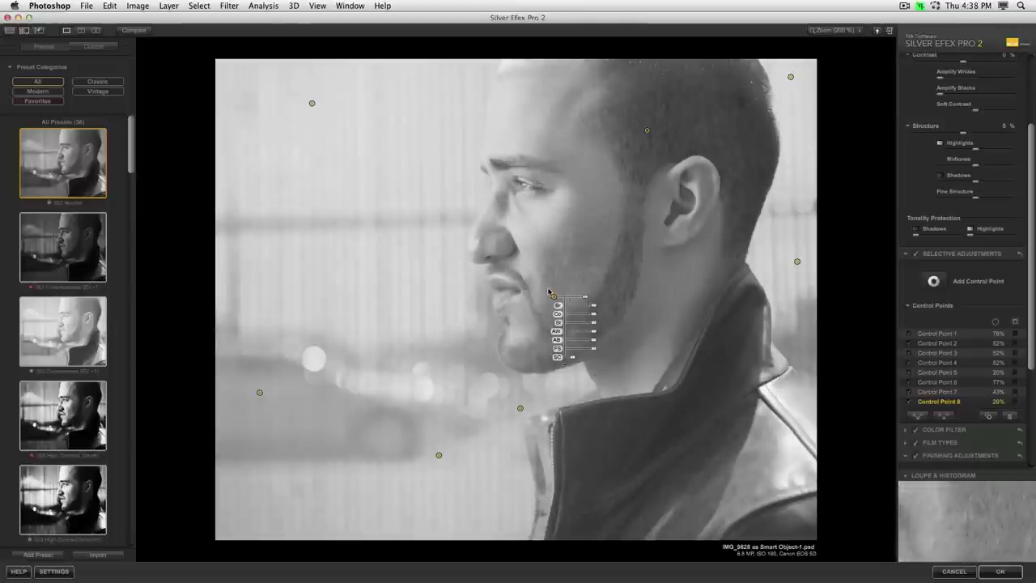
drag(556, 299, 558, 314)
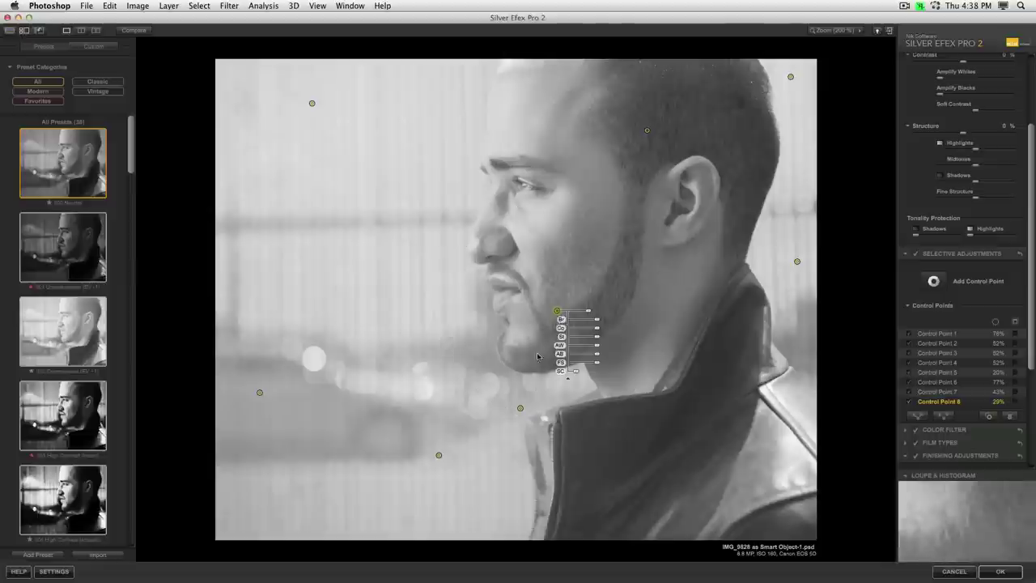
click(522, 398)
Add Control Point 9 on the chin, brighten a point moved onto the chin, and add a forehead point
click(511, 346)
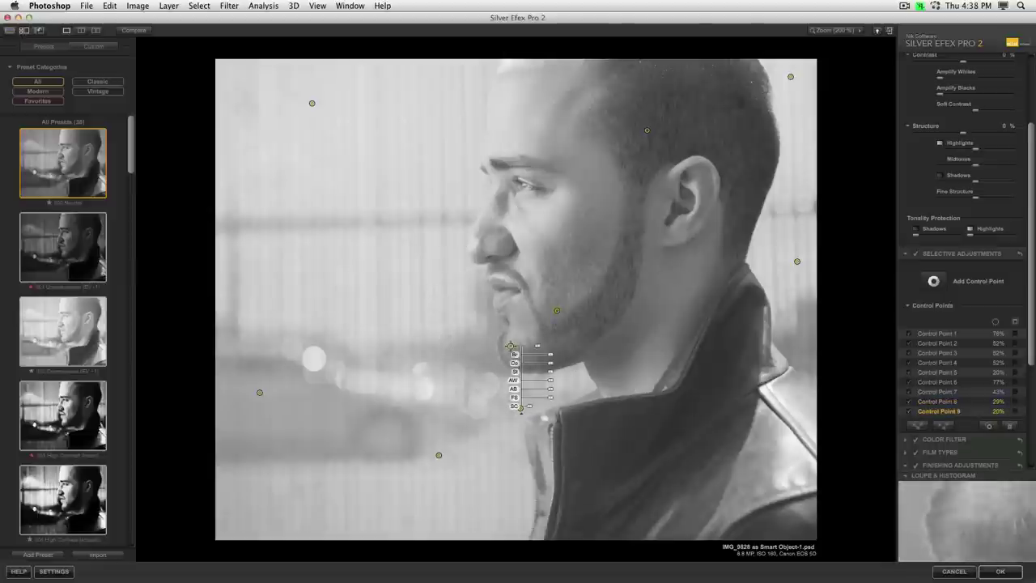
drag(514, 346, 577, 365)
click(511, 388)
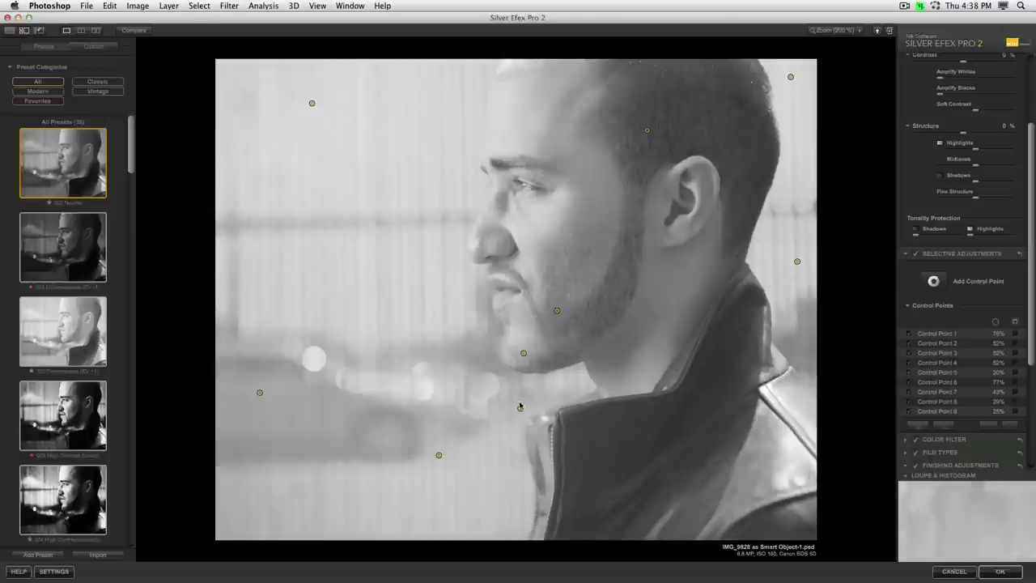
drag(520, 407, 572, 240)
click(508, 354)
click(501, 345)
click(496, 138)
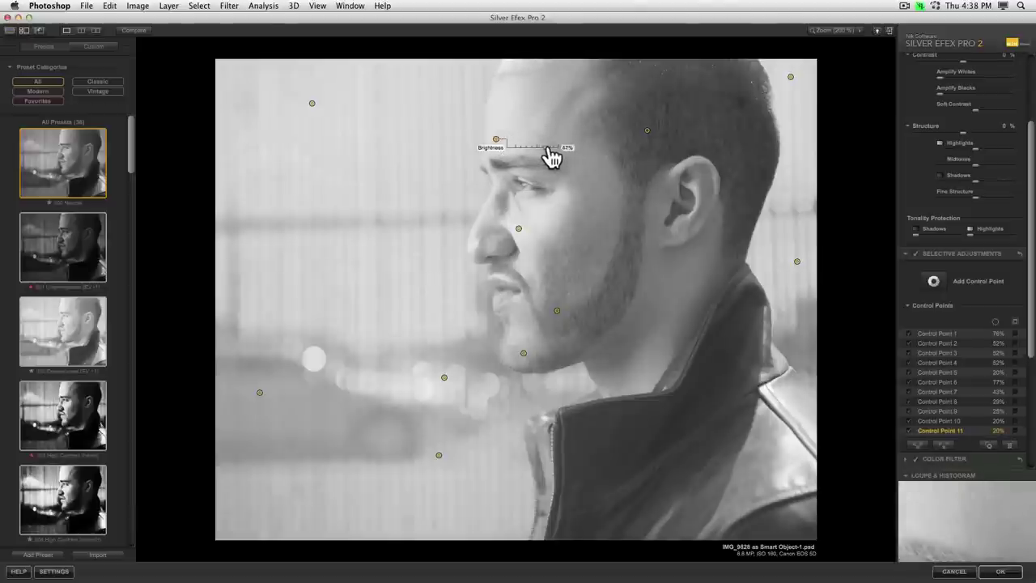
click(487, 235)
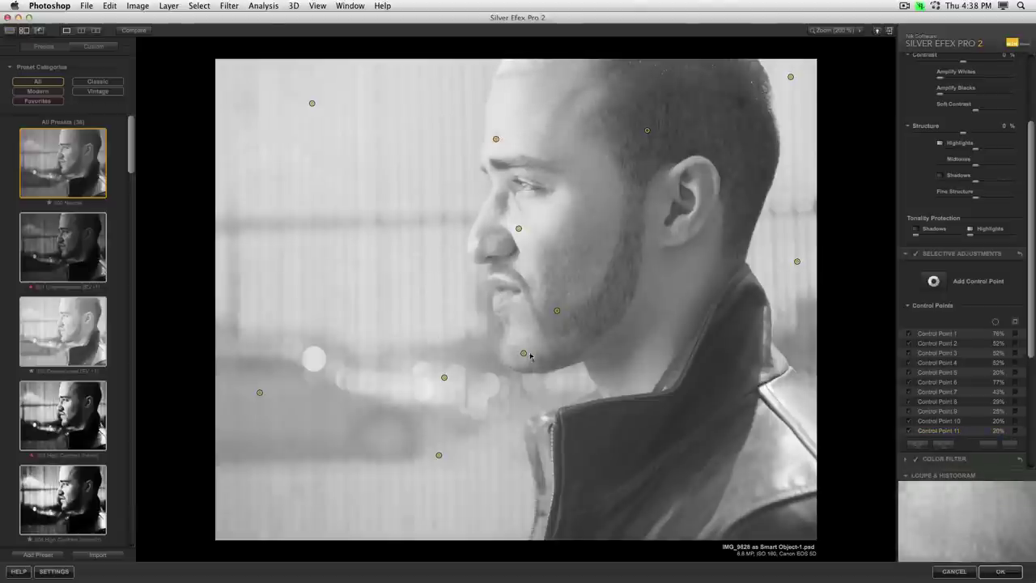
Delete two control points on the chin
click(444, 377)
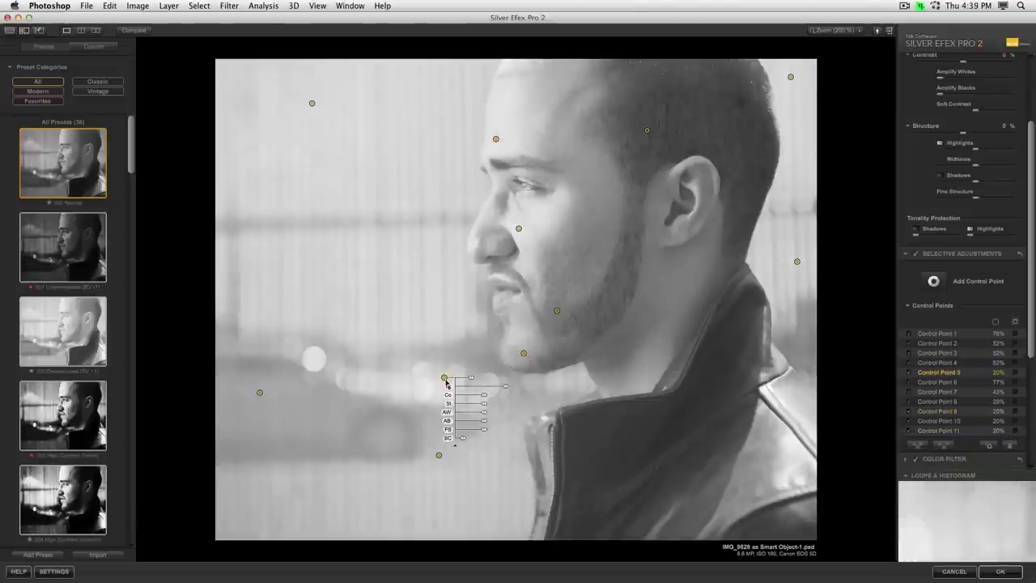
key(Delete)
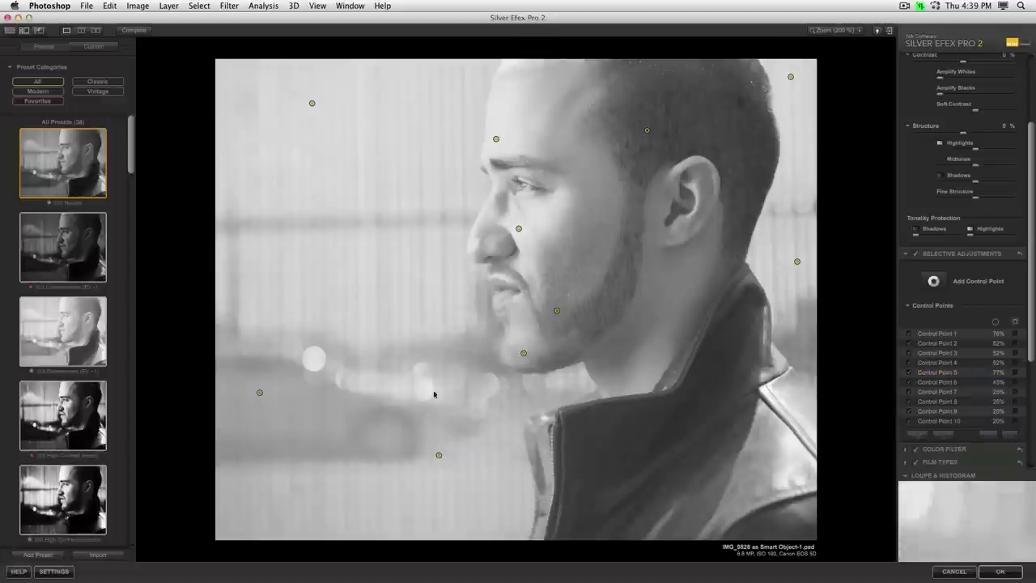
click(439, 457)
key(Delete)
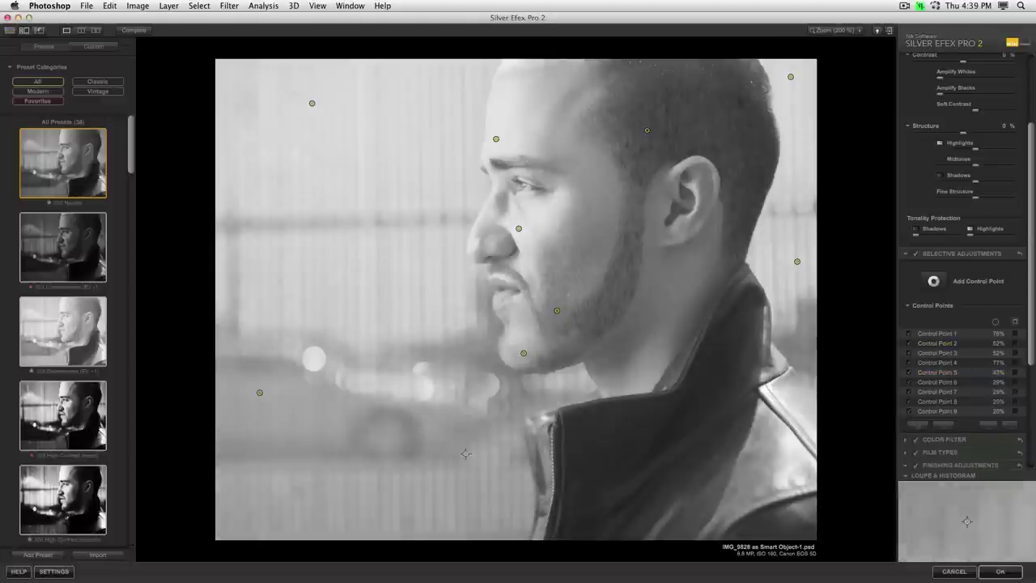
Add a control point under the jaw and set its brightness to about 72%
click(480, 362)
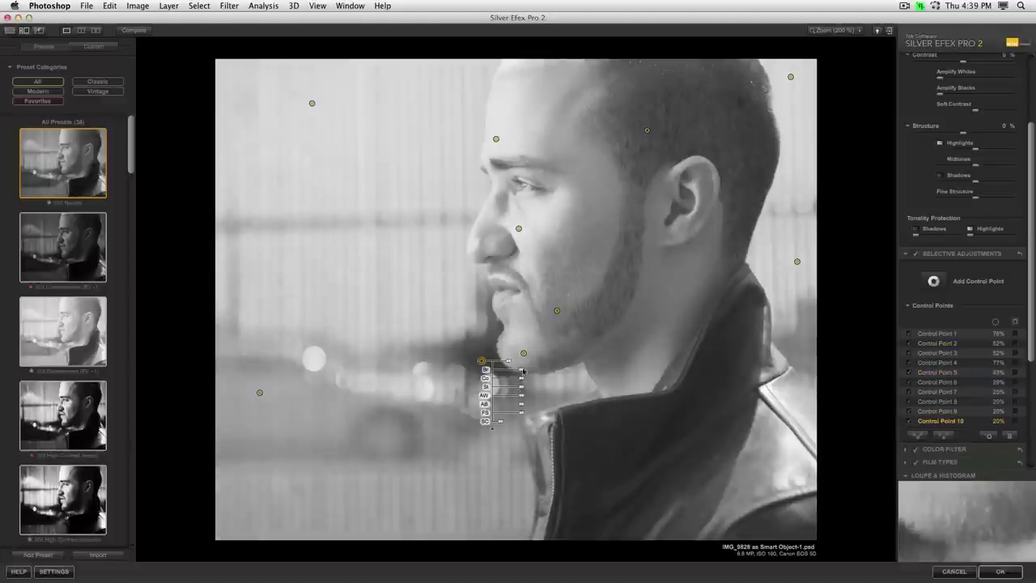
mouse_move(534, 377)
mouse_down()
mouse_move(547, 382)
mouse_move(536, 380)
mouse_up()
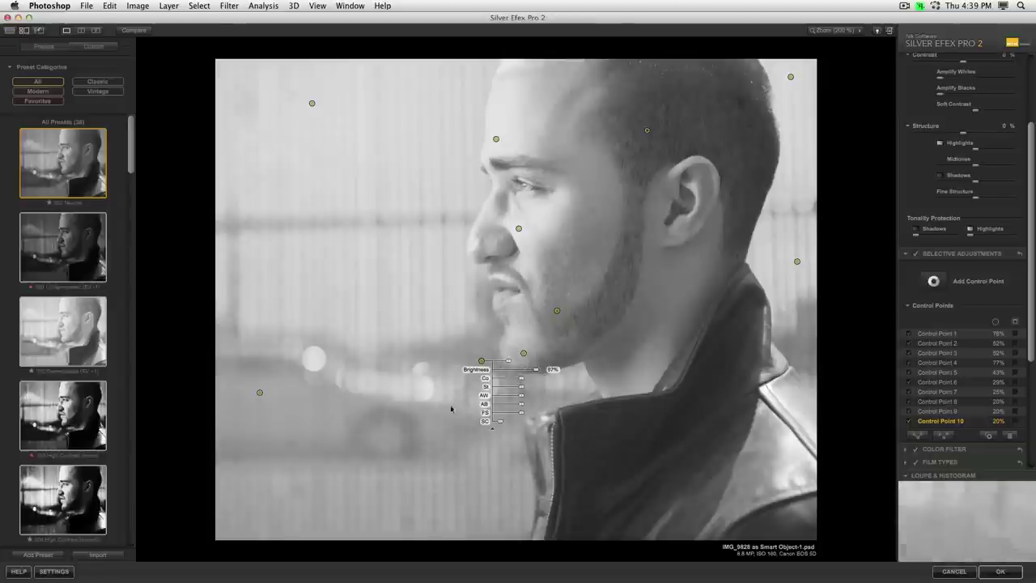
click(446, 371)
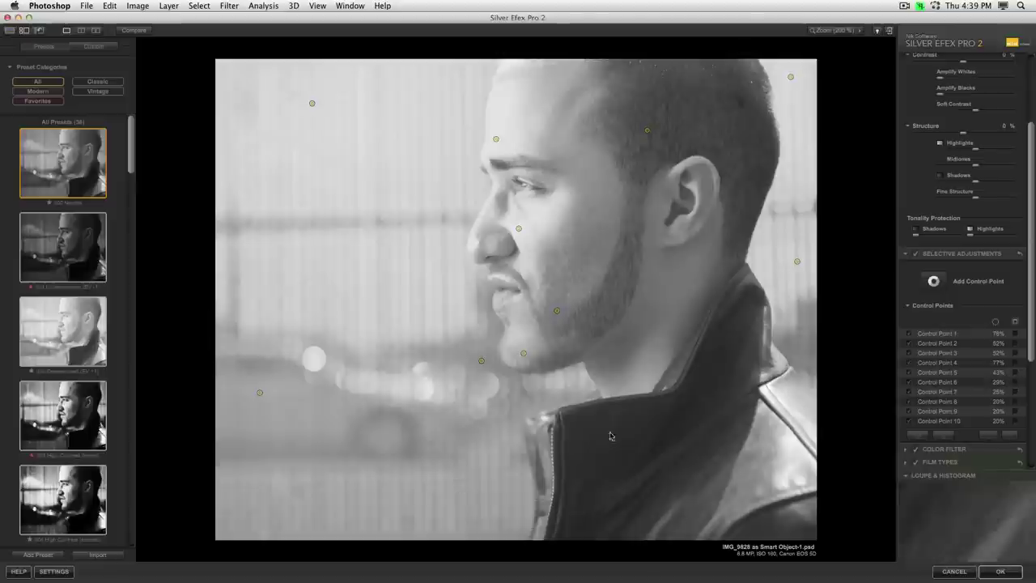
click(482, 362)
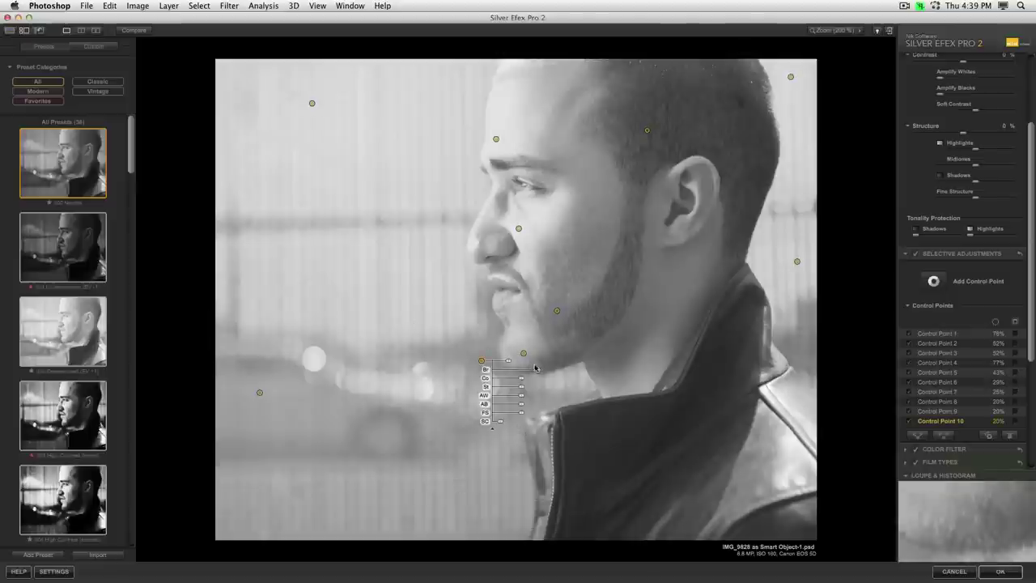
drag(540, 376, 600, 377)
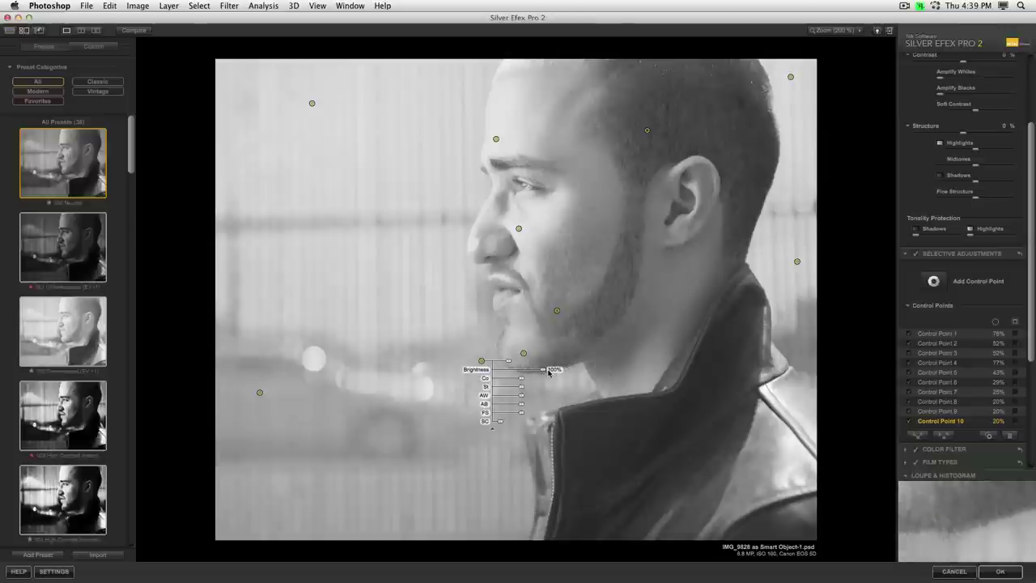
drag(543, 371, 530, 381)
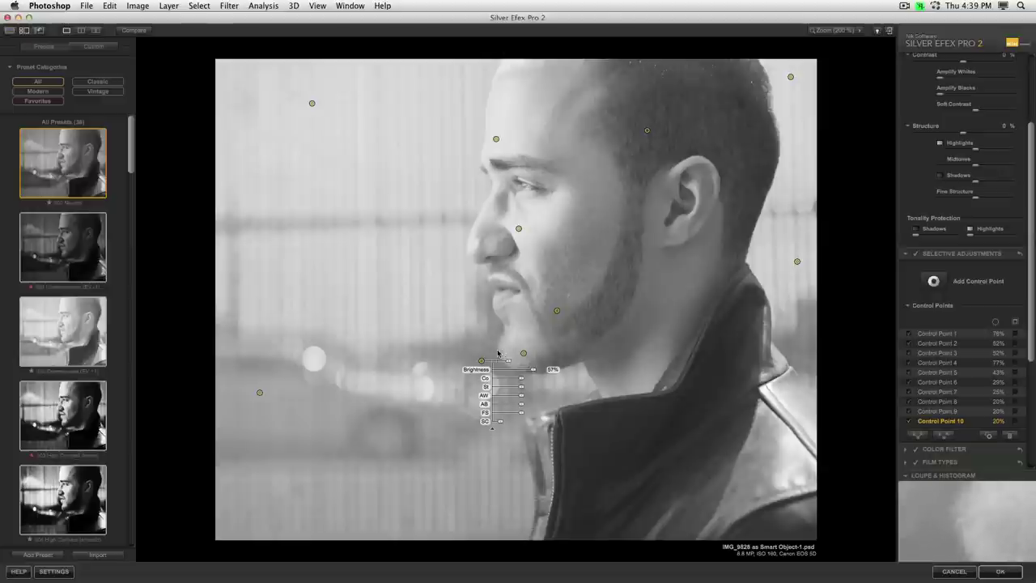
Move Control Point 7 slightly right, lower on the chin
click(501, 354)
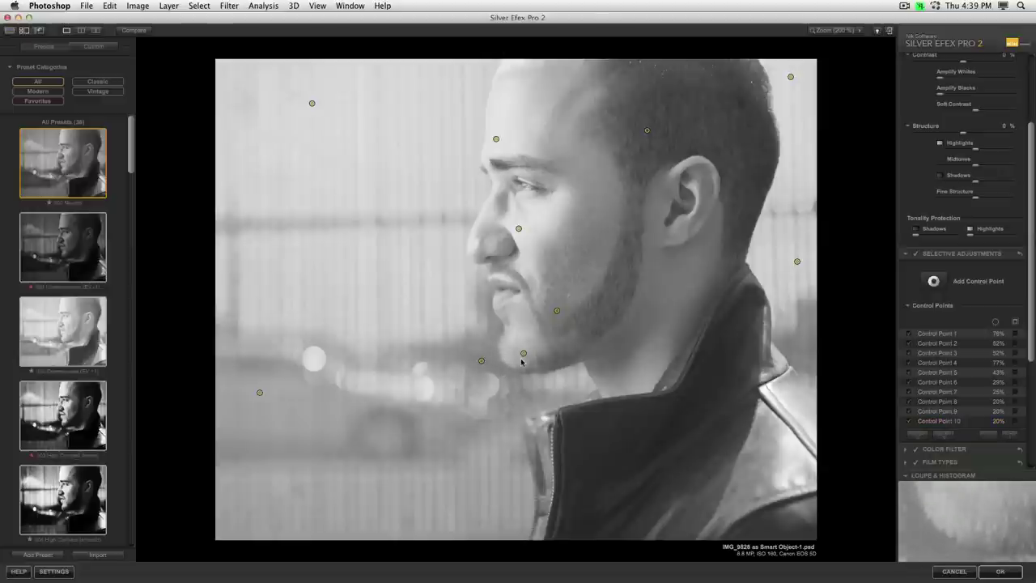
click(524, 355)
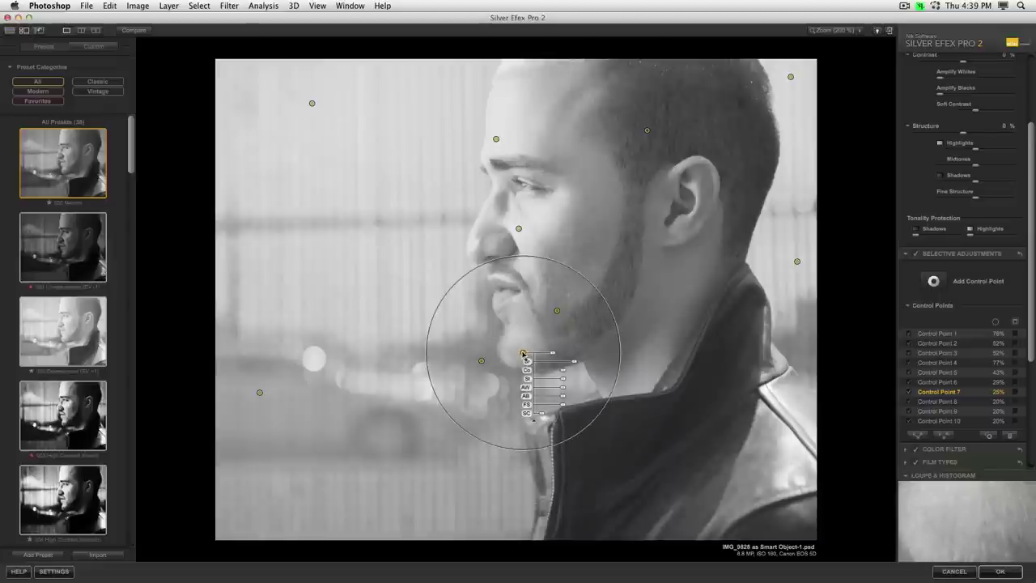
drag(520, 352, 576, 366)
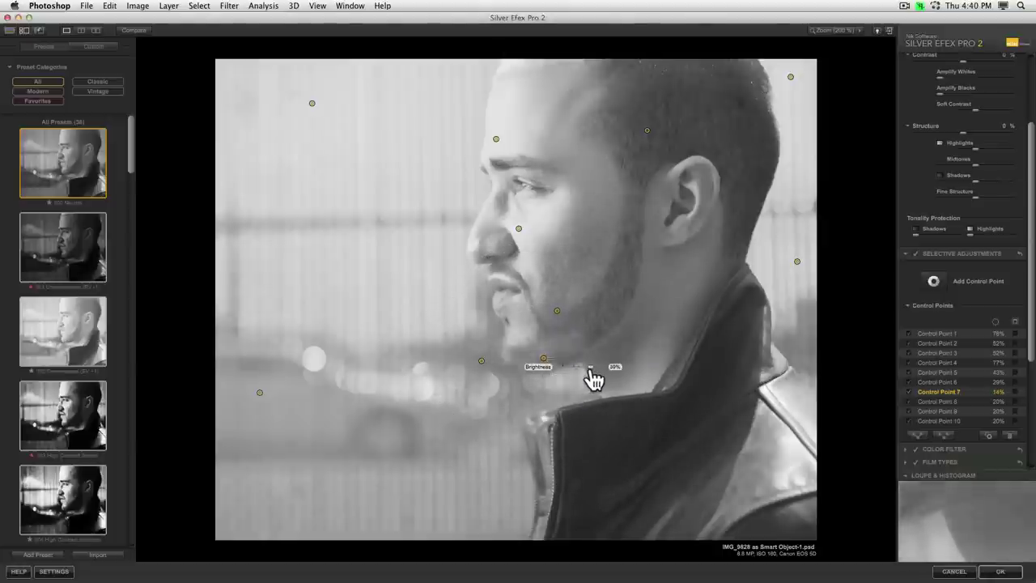
Shift Control Point 7 slightly left and add a neck point at 37% brightness
click(547, 371)
drag(544, 361, 531, 360)
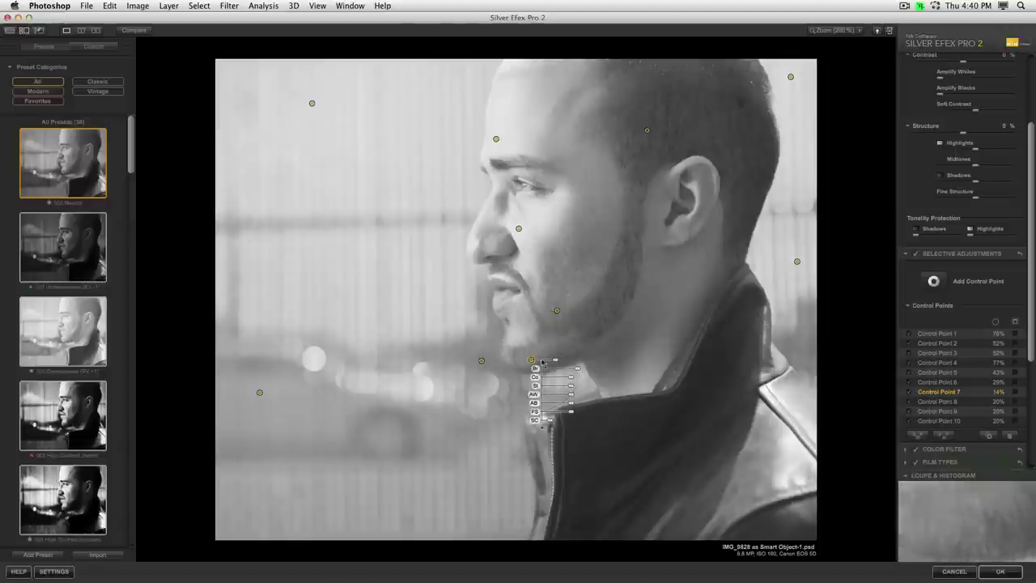
click(672, 282)
drag(710, 296, 654, 285)
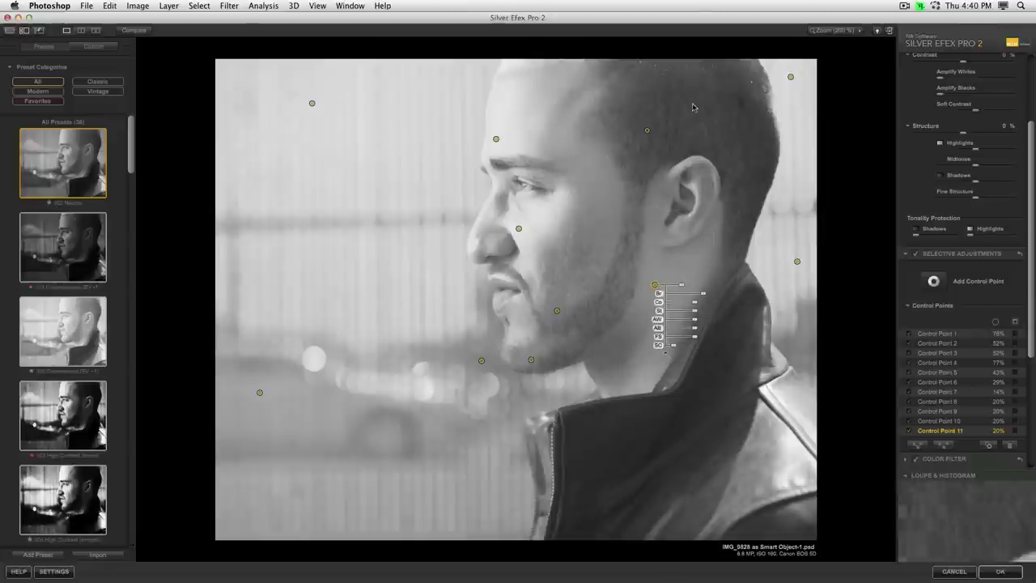
Add a head point at 44% brightness, tweak Control Point 5, and disable Selective Adjustments to compare
click(681, 118)
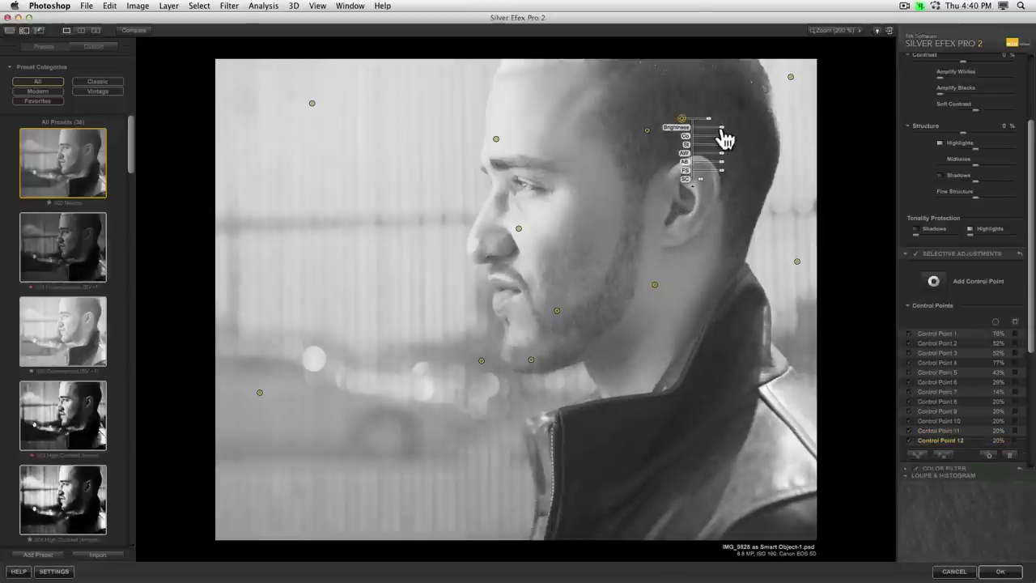
drag(722, 128, 692, 150)
click(647, 130)
click(591, 200)
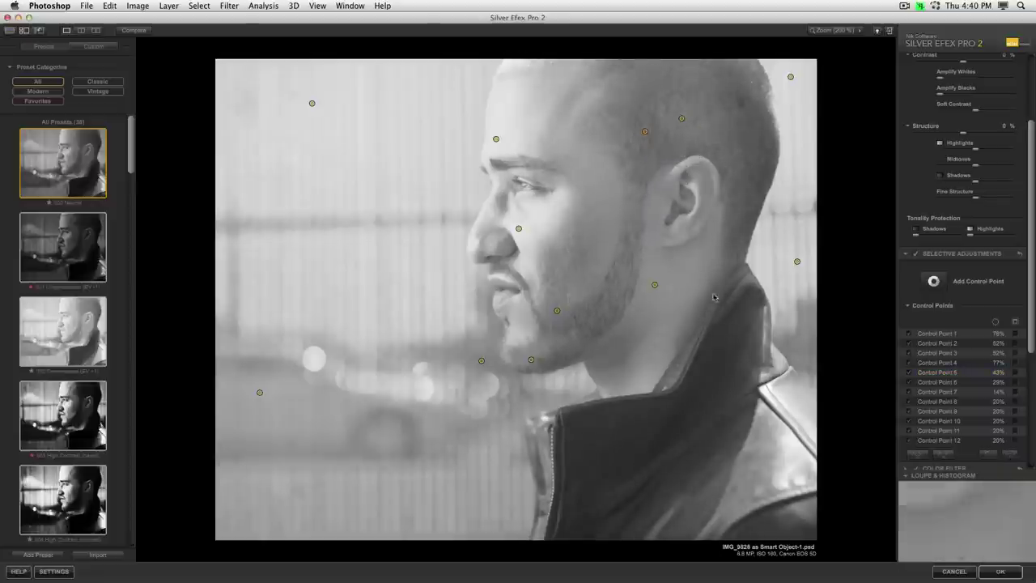
click(917, 255)
Compare with Selective Adjustments off and on, then raise cheek Control Point 8 to about 89%
click(917, 255)
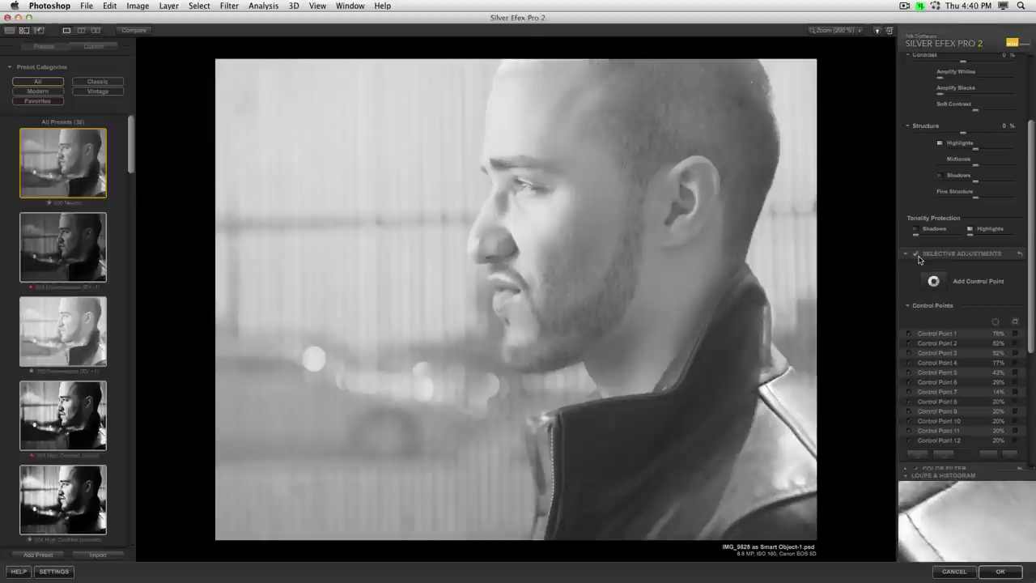
click(917, 255)
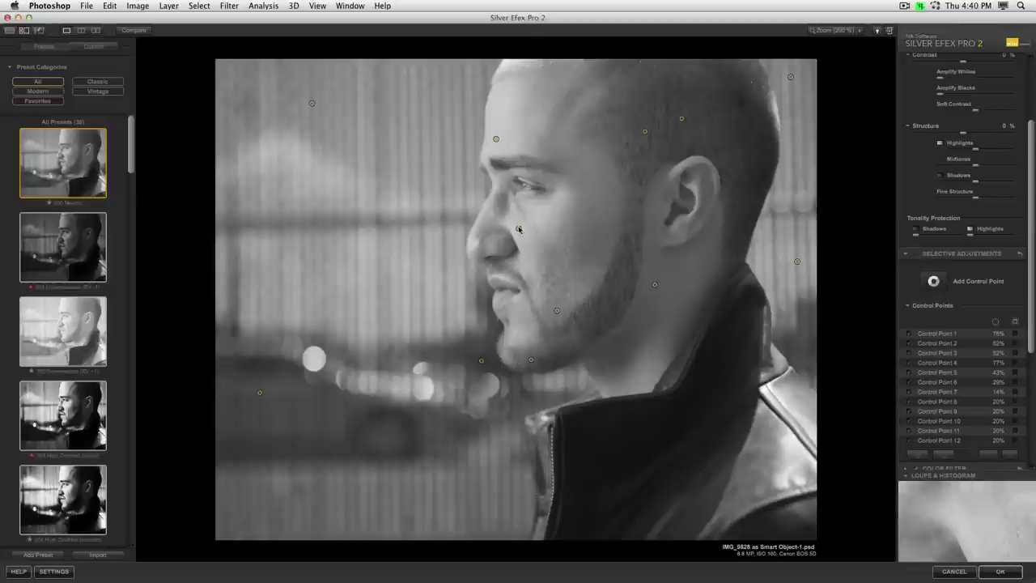
click(519, 229)
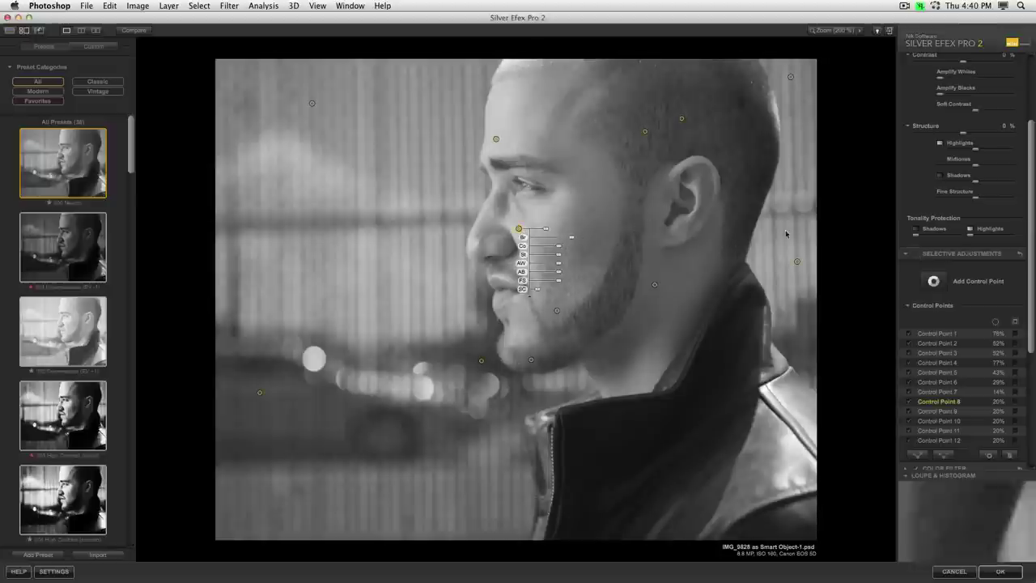
click(917, 255)
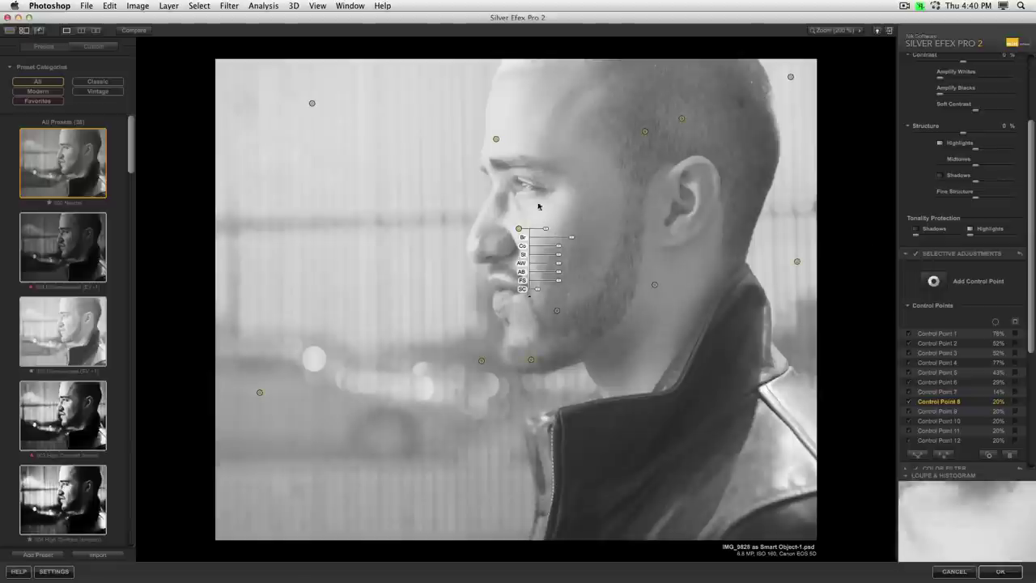
drag(571, 236, 569, 246)
click(582, 247)
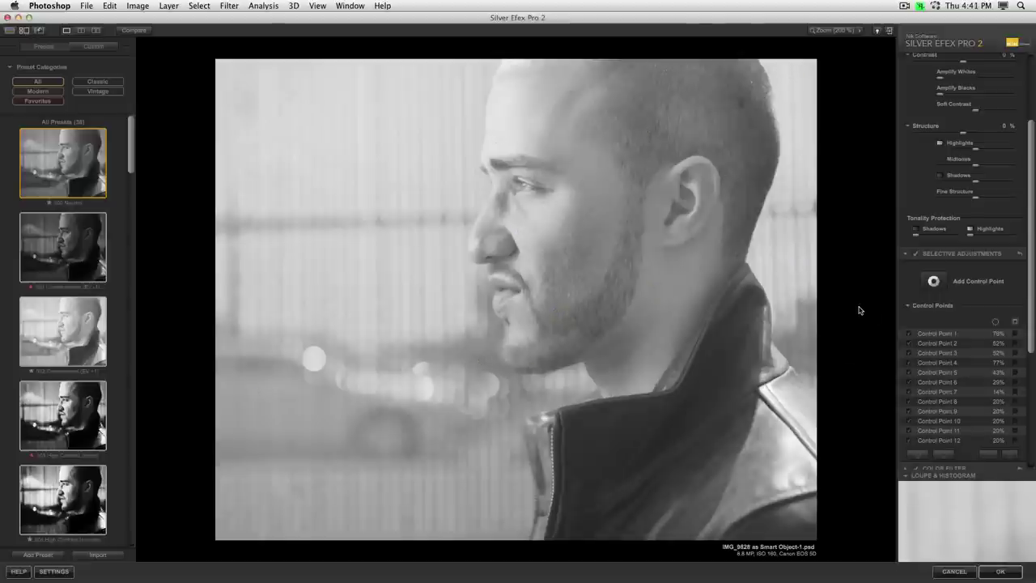
Try global Structure at 100% and -98%, settle around 6%, and zoom into the face
scroll(944, 242, up, 5)
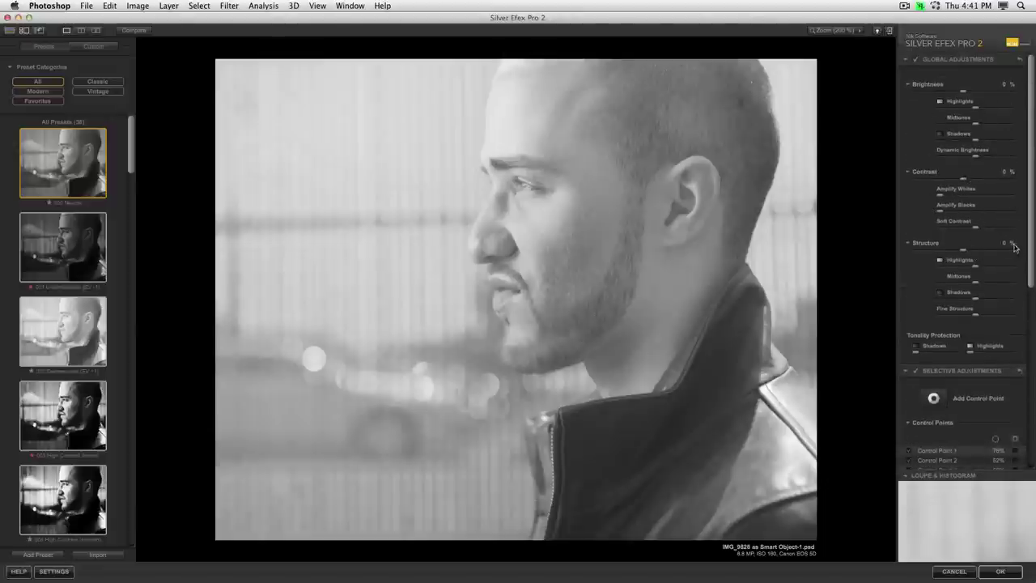
scroll(1017, 257, down, 1)
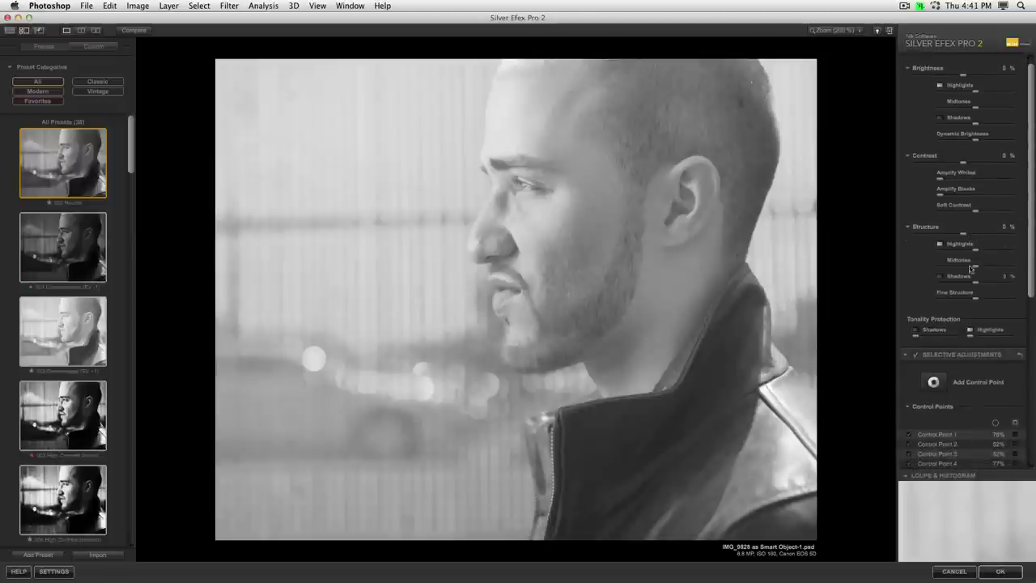
click(1015, 236)
click(916, 235)
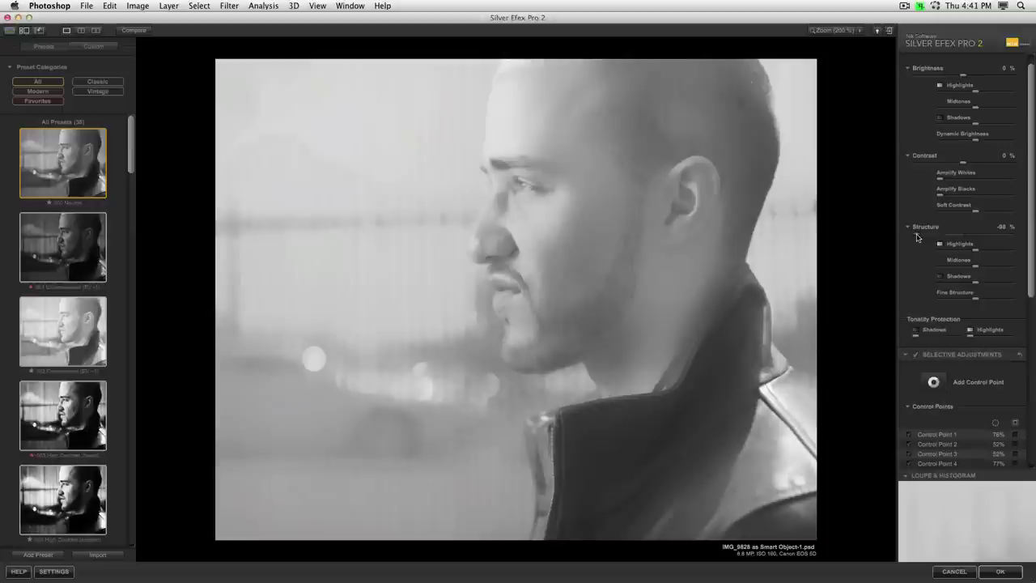
click(985, 236)
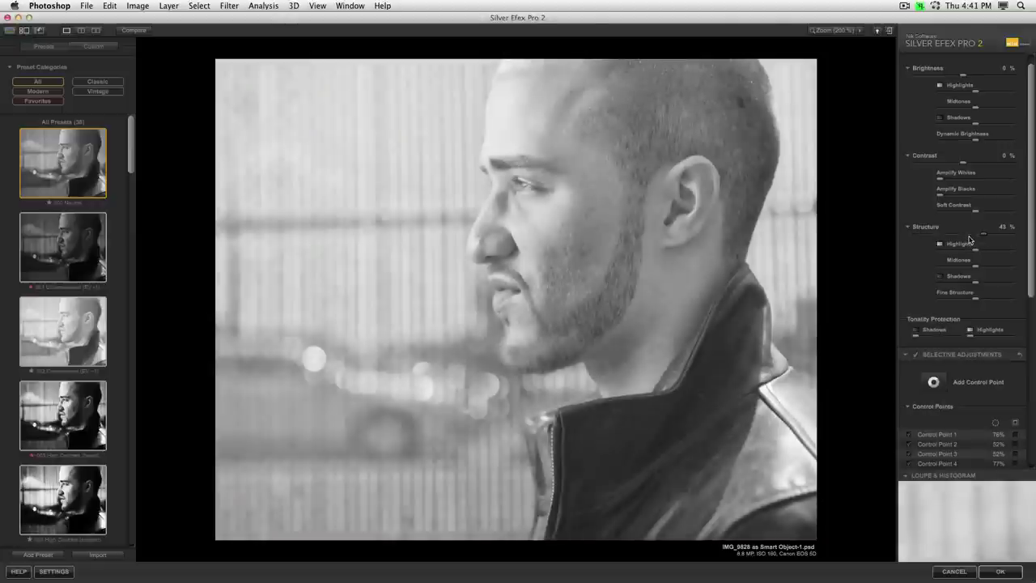
click(969, 236)
mouse_move(551, 169)
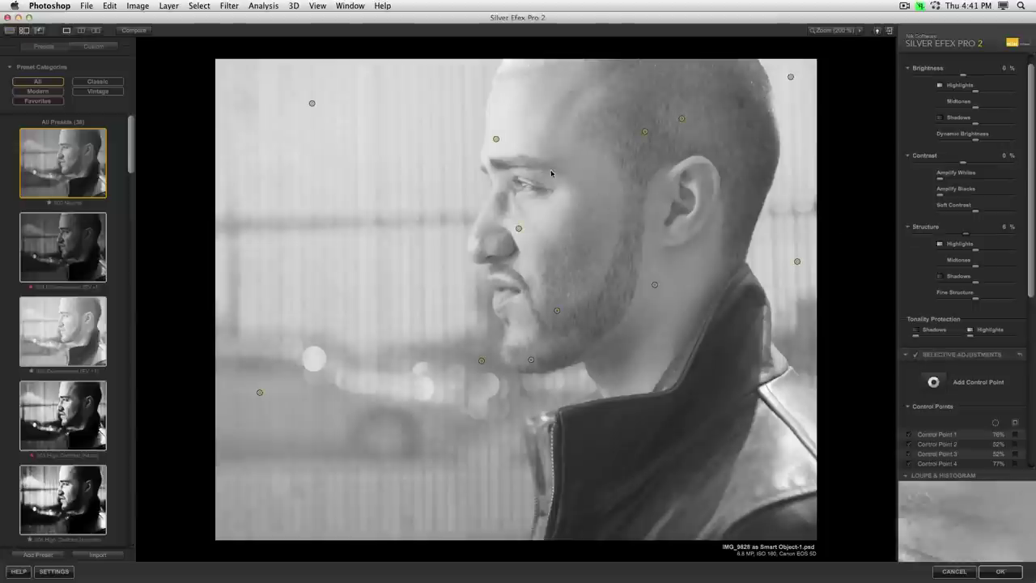
click(537, 201)
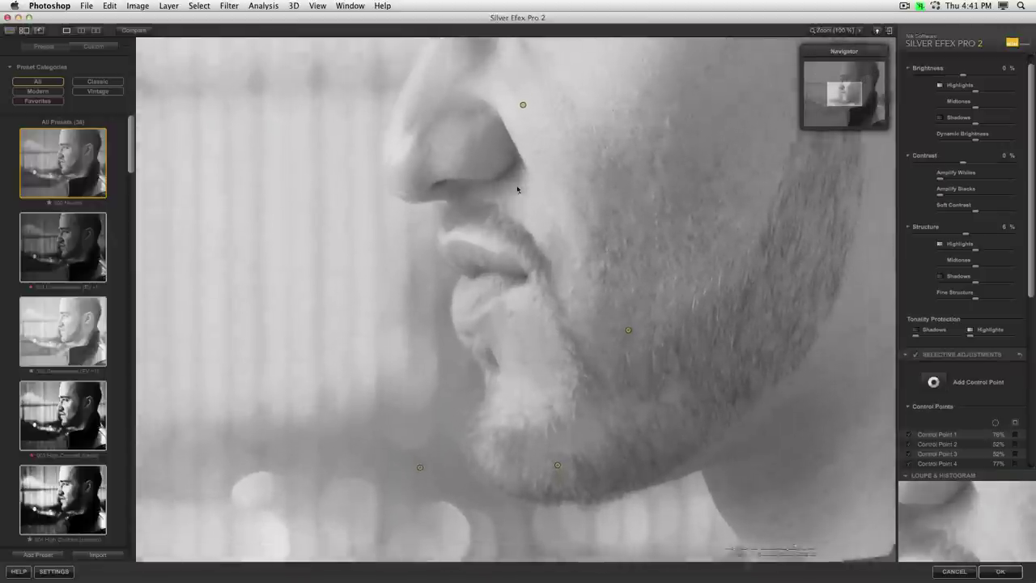
At 100% zoom, add a chin control point with 14% brightness and added structure, nudged upward
click(517, 188)
click(517, 189)
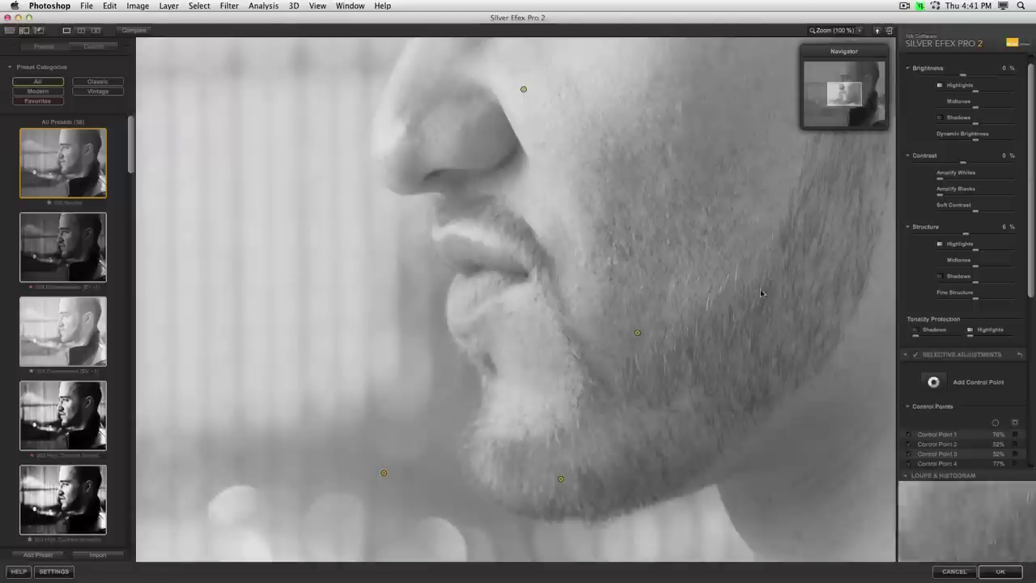
click(935, 382)
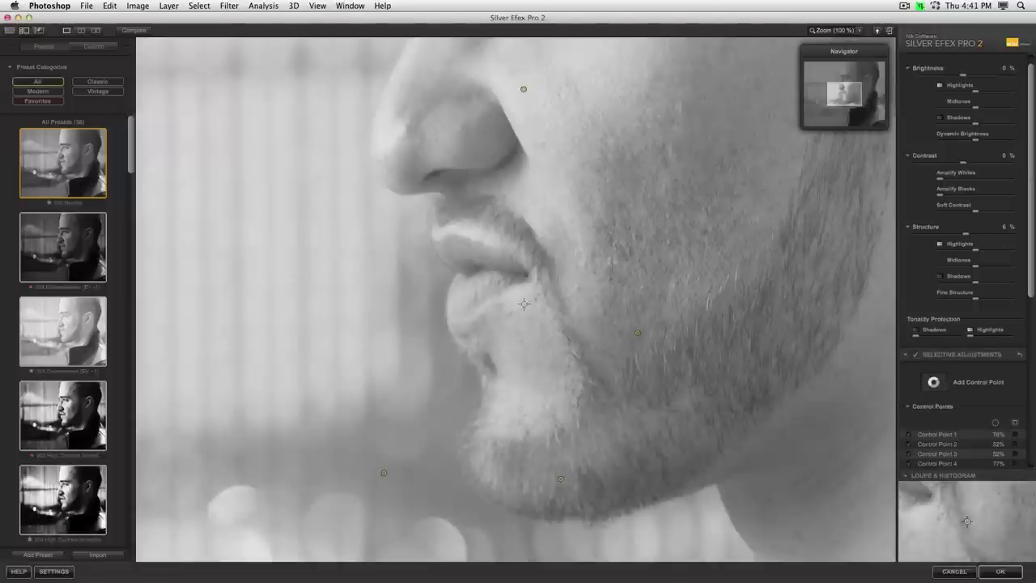
click(483, 297)
drag(522, 305, 529, 309)
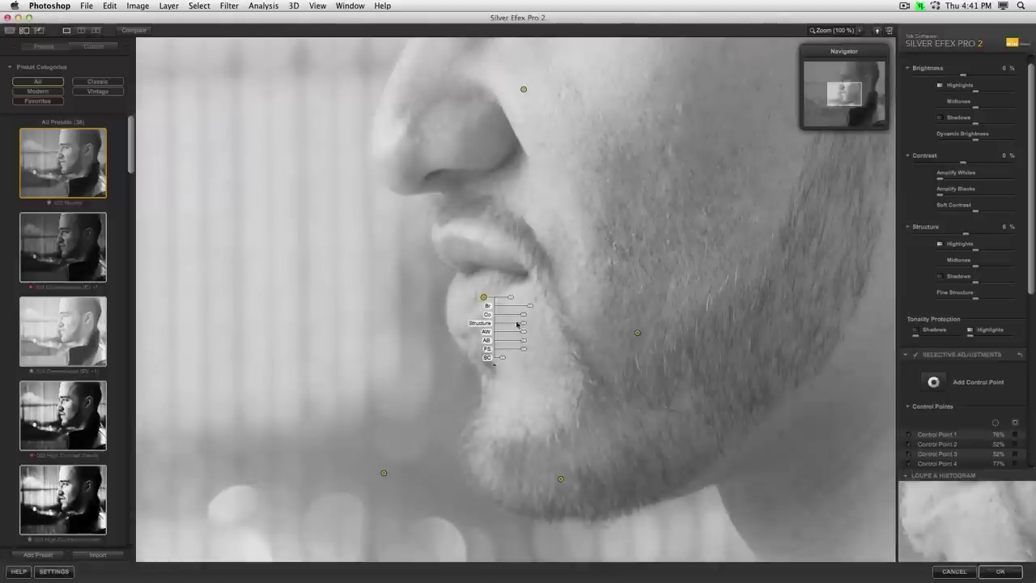
drag(525, 324, 556, 323)
drag(488, 301, 484, 291)
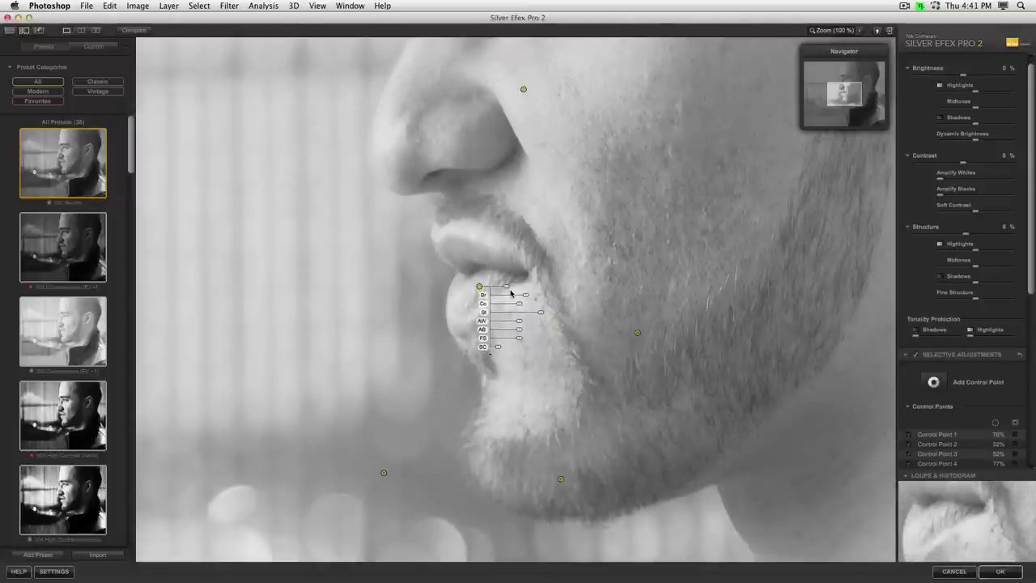
At 50% zoom, add an upper-lip control point with structure raised to 50%
key(super+minus)
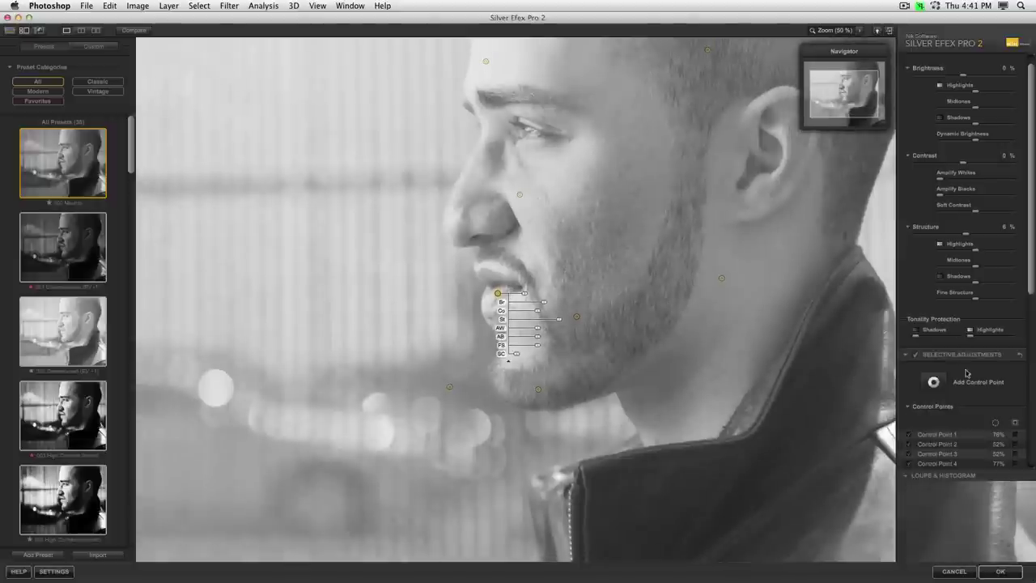
click(512, 262)
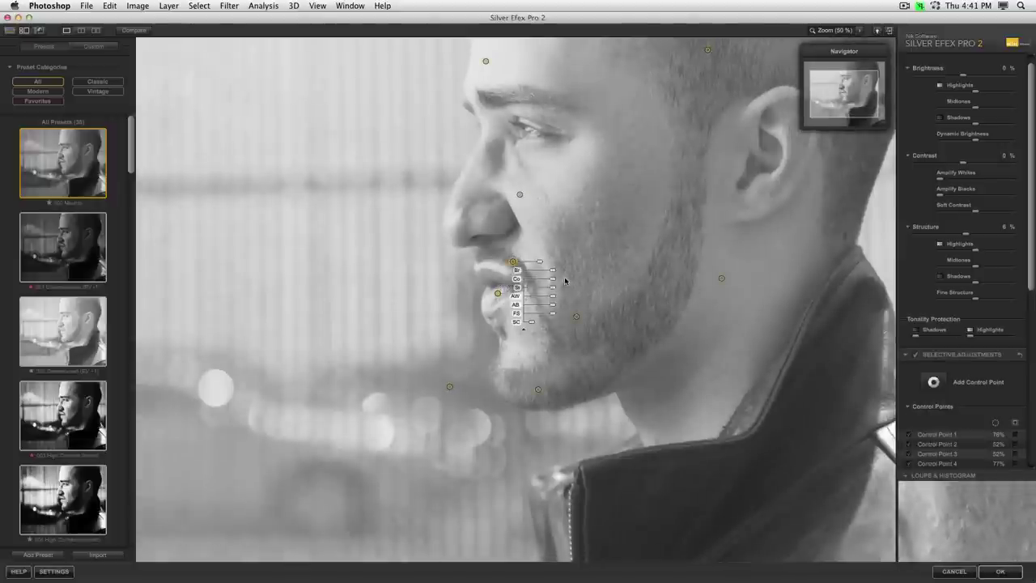
mouse_move(551, 287)
mouse_down()
mouse_move(565, 287)
mouse_move(562, 271)
mouse_up()
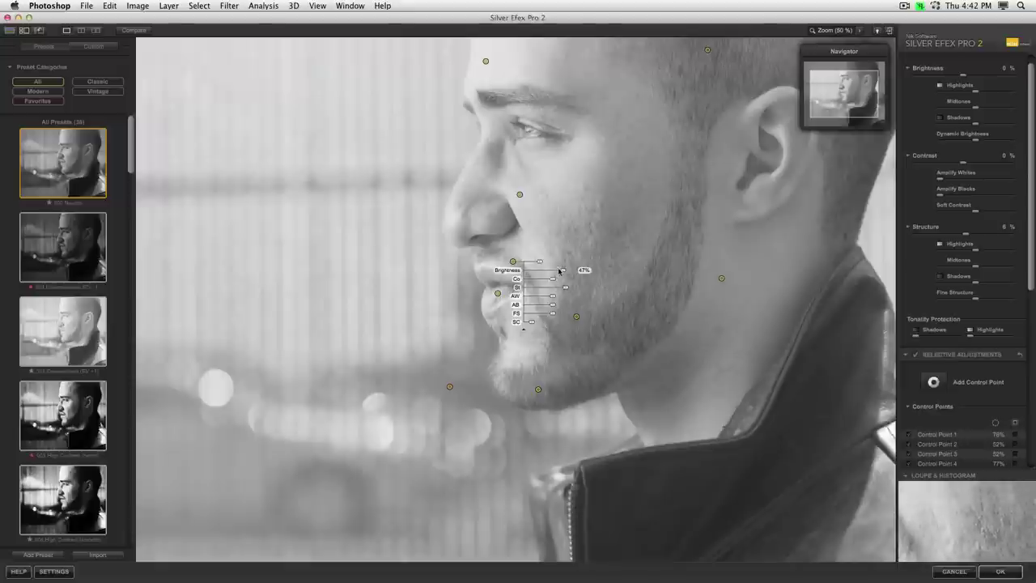
click(545, 287)
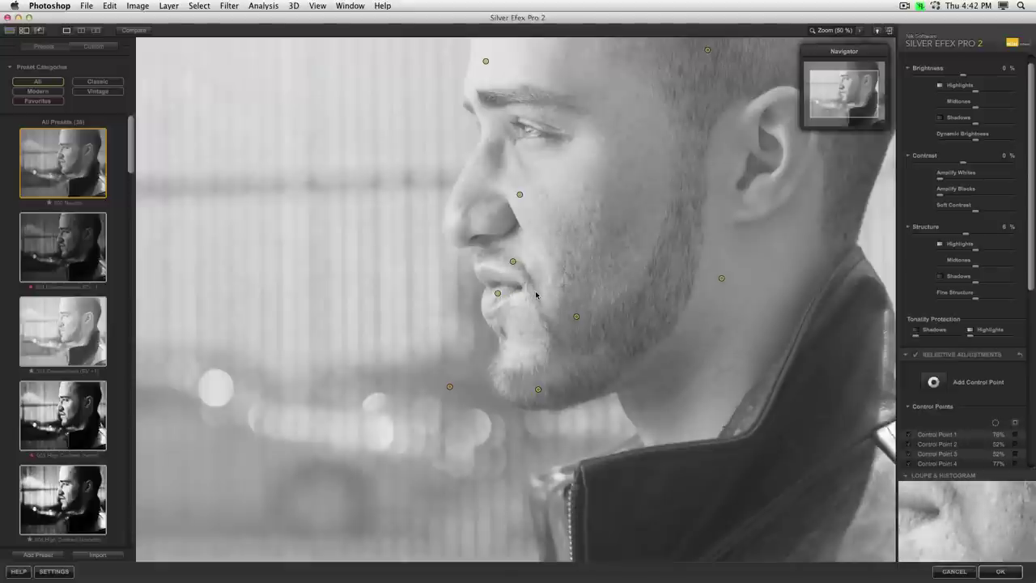
Add a neck point at 54% brightness and structure, then duplicate it onto the cheek at 42% structure
click(612, 352)
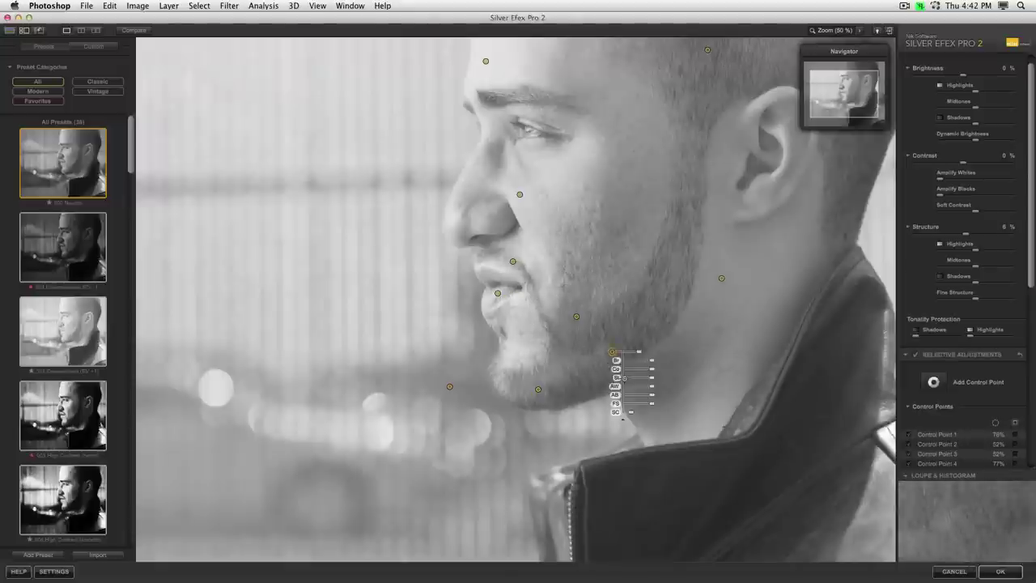
drag(658, 361, 660, 384)
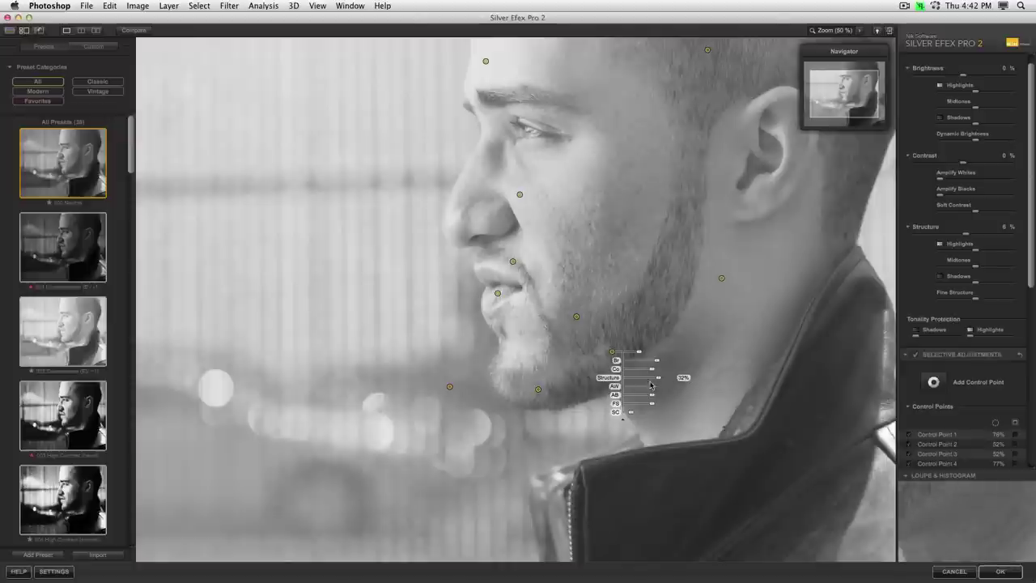
drag(658, 377, 669, 377)
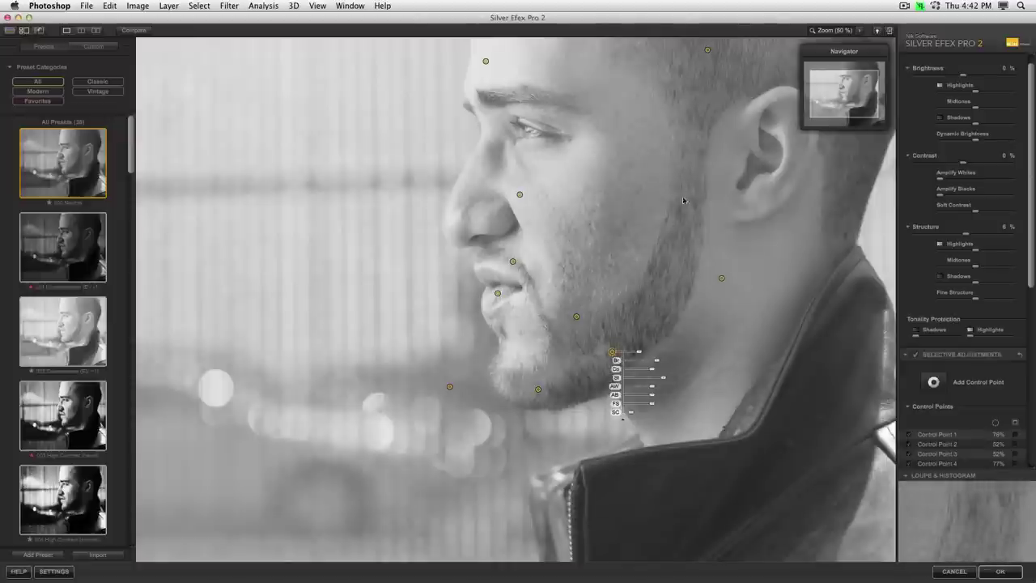
drag(614, 354, 533, 132)
drag(574, 159, 595, 172)
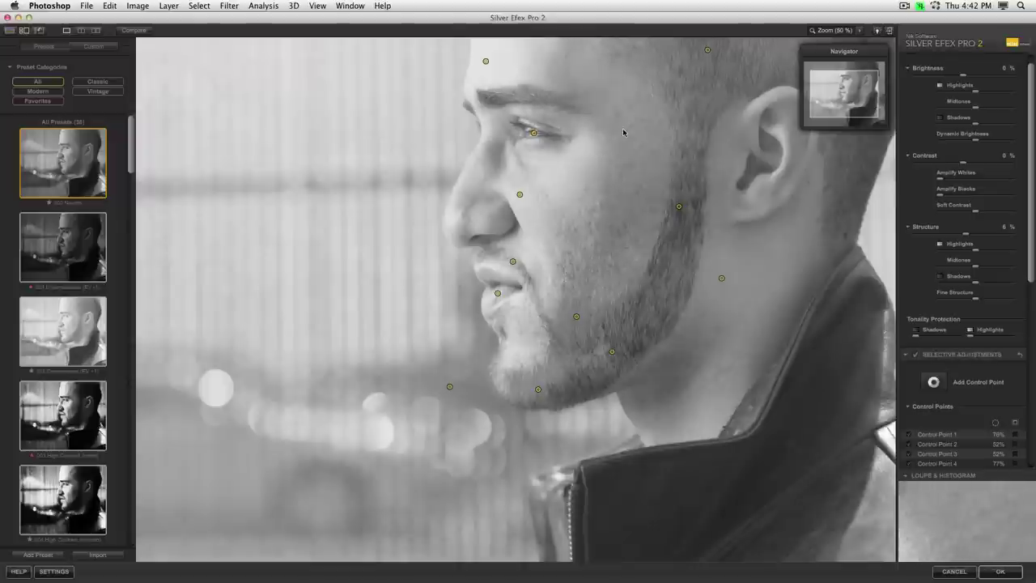
At 100% zoom over the eye, raise the eye control point's brightness
key(super+equal)
drag(622, 128, 612, 272)
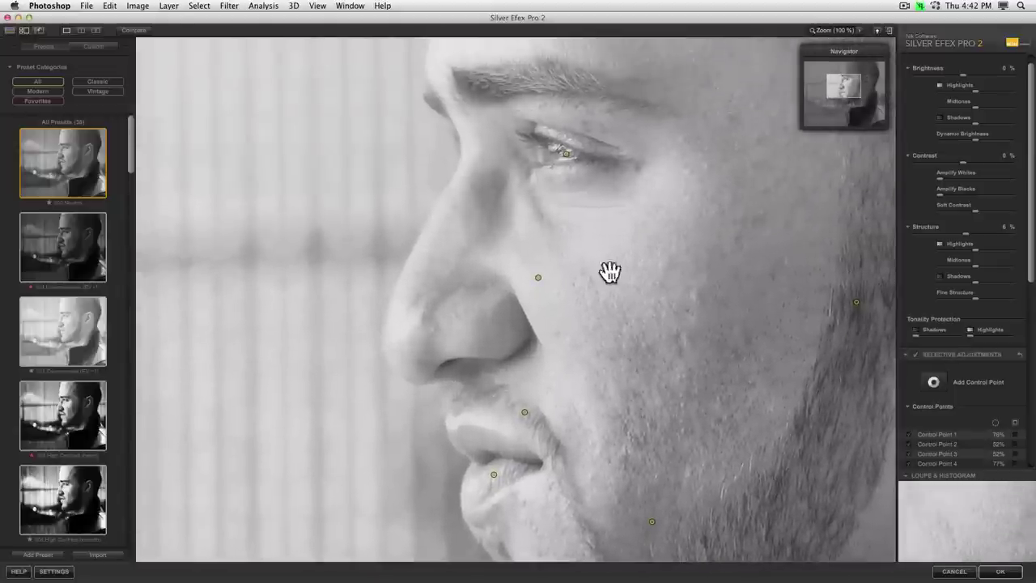
drag(564, 160, 627, 167)
Reposition the chin and chin-edge control points up onto the jaw
key(super+minus)
key(super+minus)
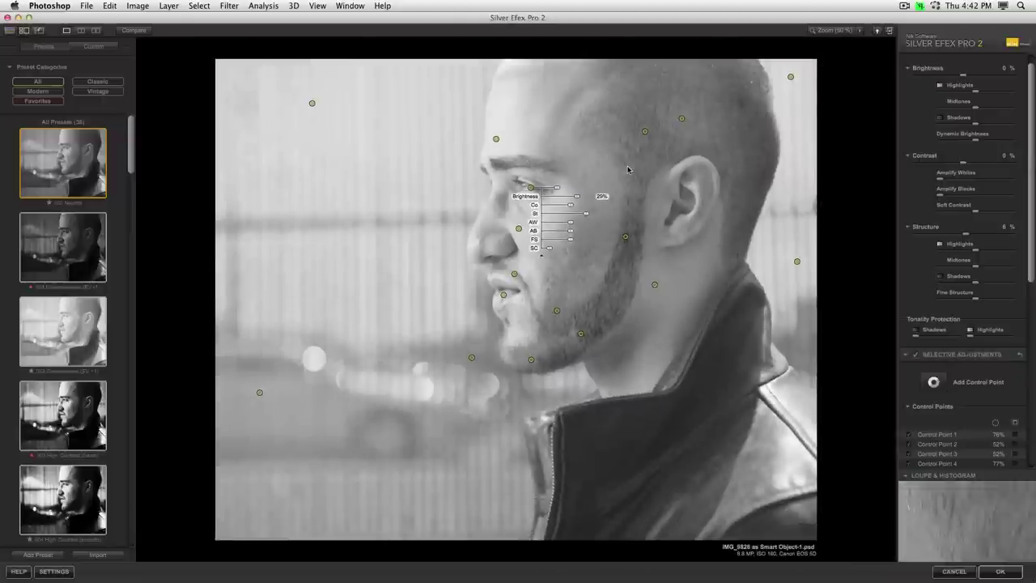
click(595, 261)
drag(560, 313, 558, 328)
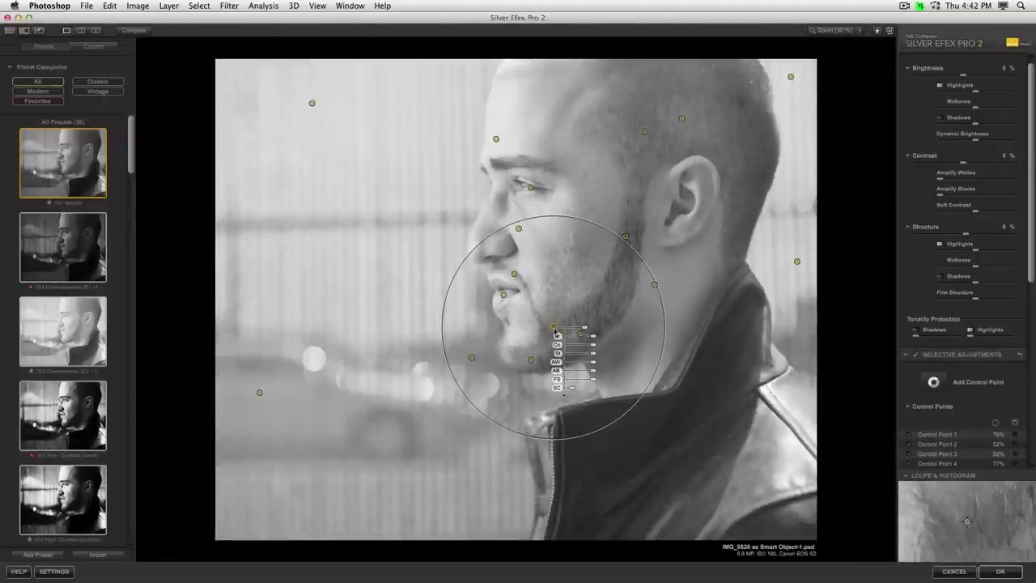
mouse_move(557, 330)
mouse_down()
mouse_move(575, 300)
mouse_move(576, 230)
mouse_move(557, 321)
mouse_up()
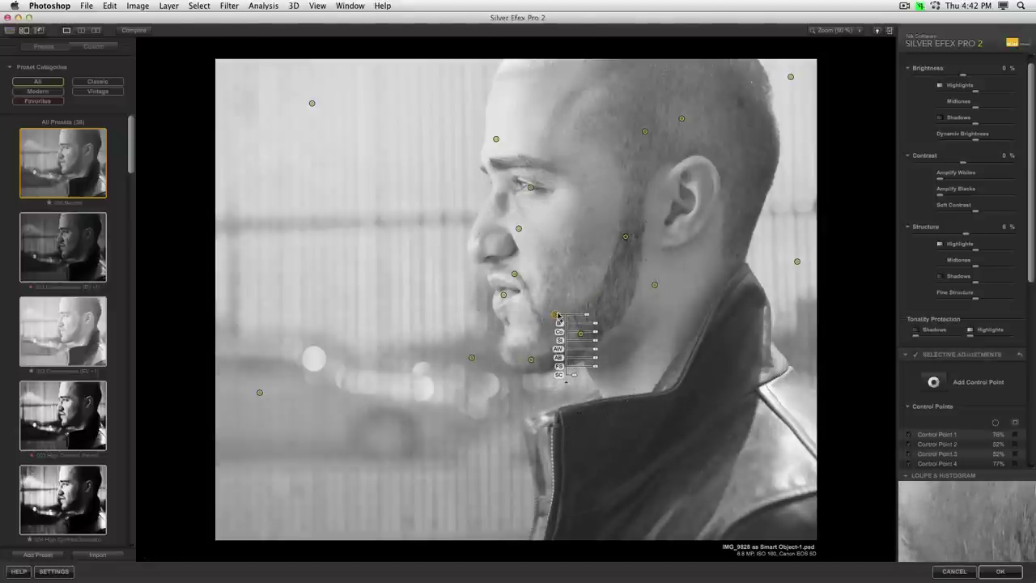
drag(558, 315, 560, 311)
click(532, 359)
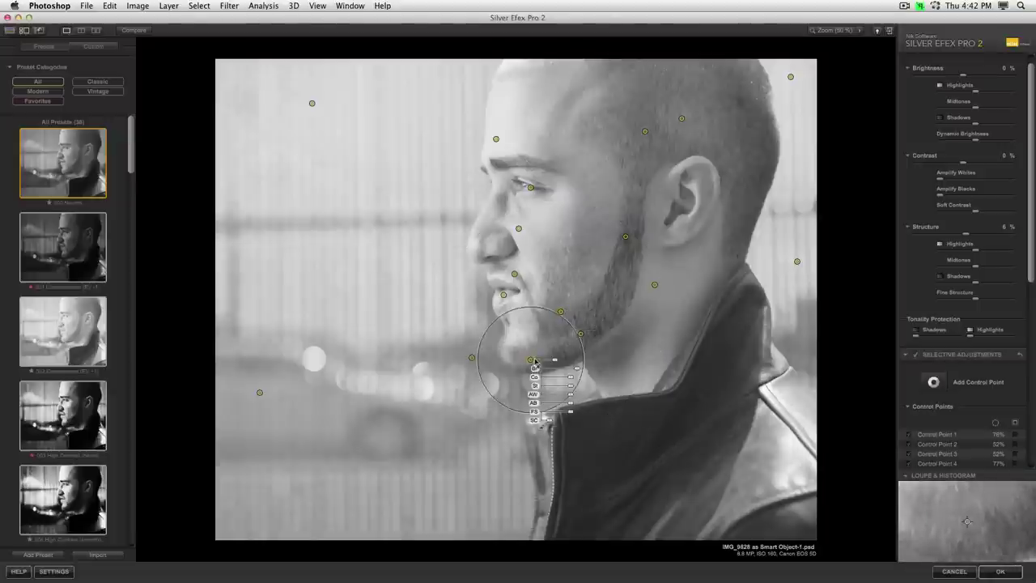
drag(550, 357, 557, 359)
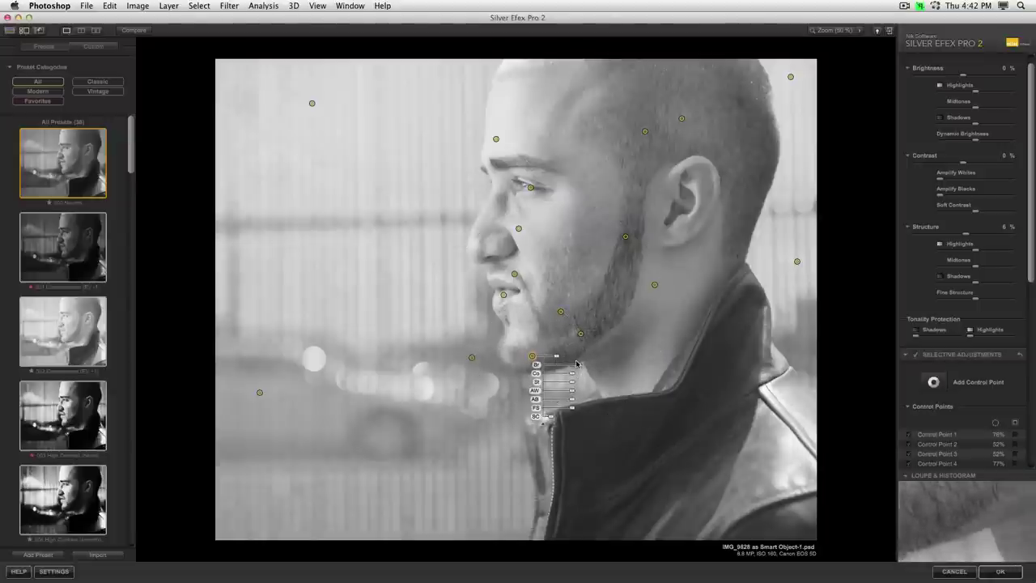
mouse_move(576, 366)
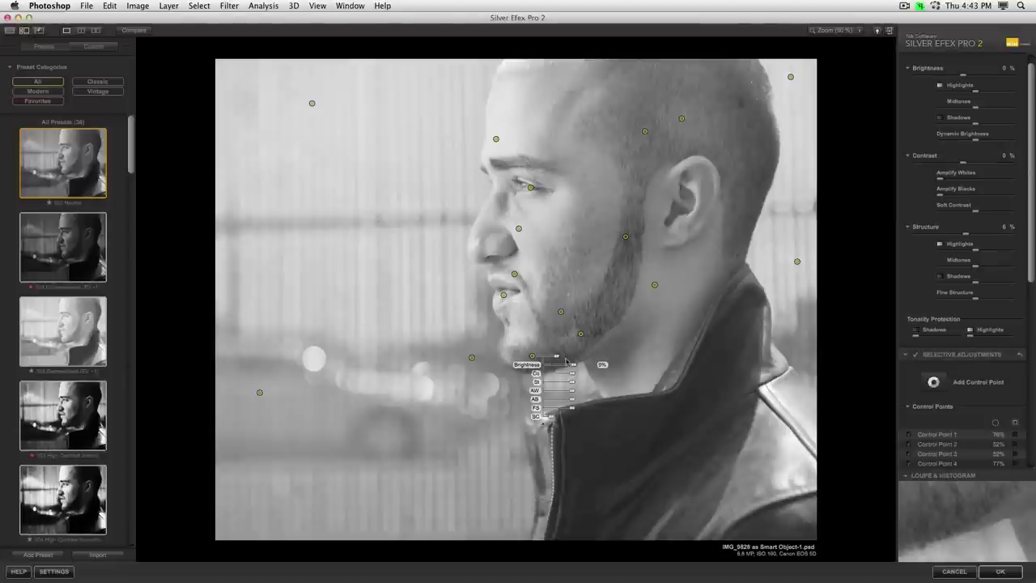
click(514, 323)
Brighten the jawline point to 37% and add a brow control point with extra structure
click(579, 334)
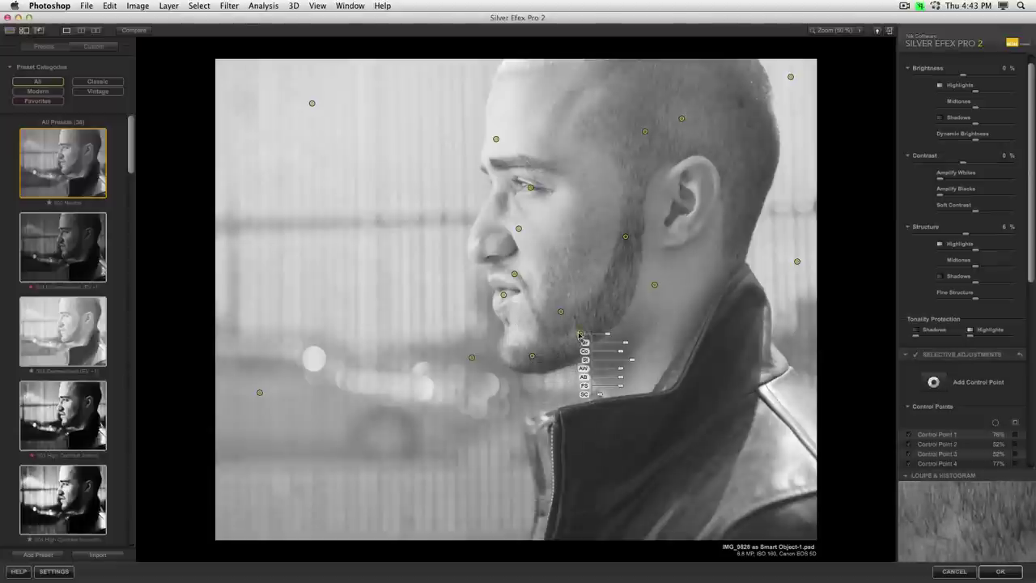
drag(623, 343, 629, 343)
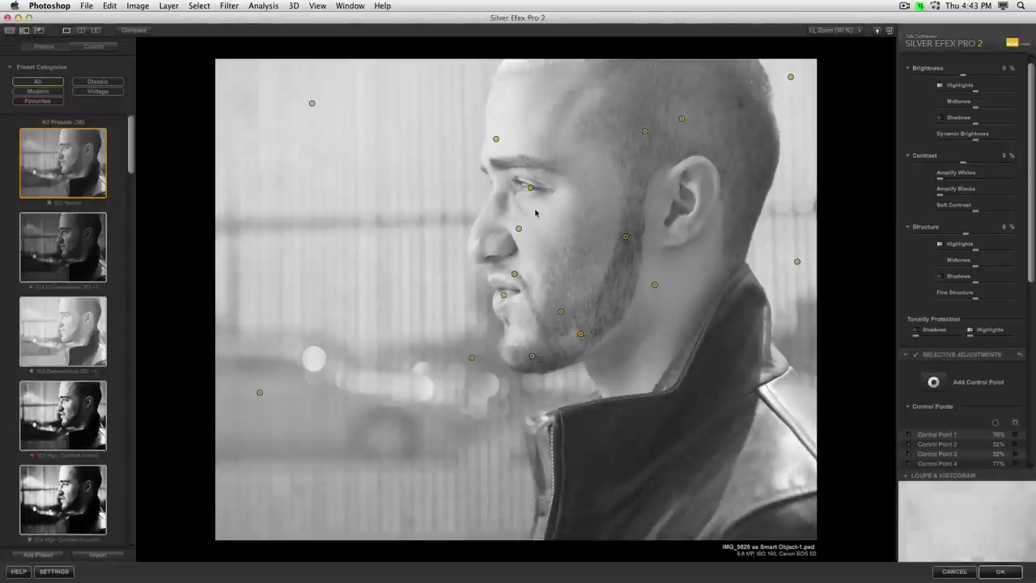
drag(529, 186, 518, 164)
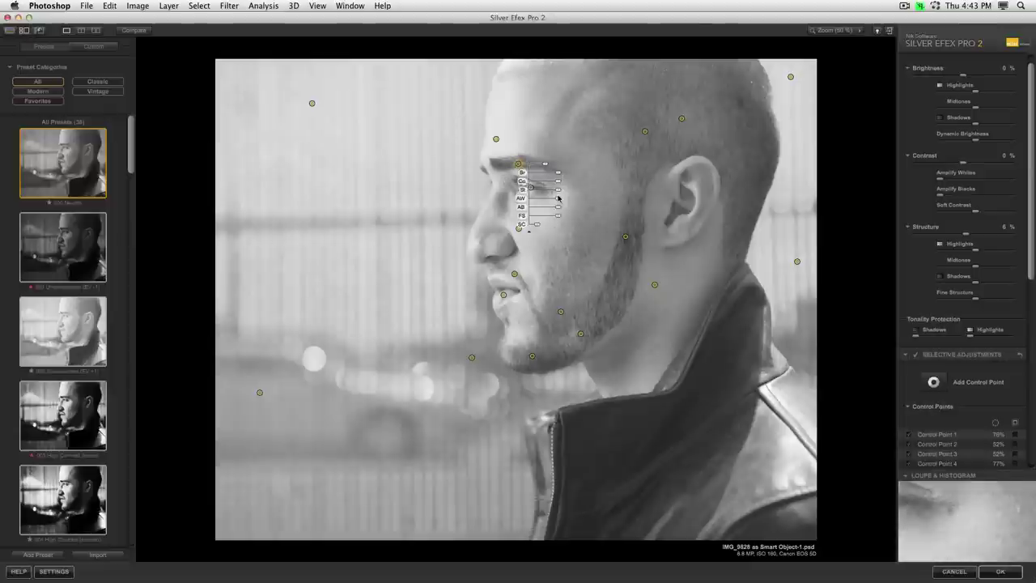
drag(559, 199, 564, 200)
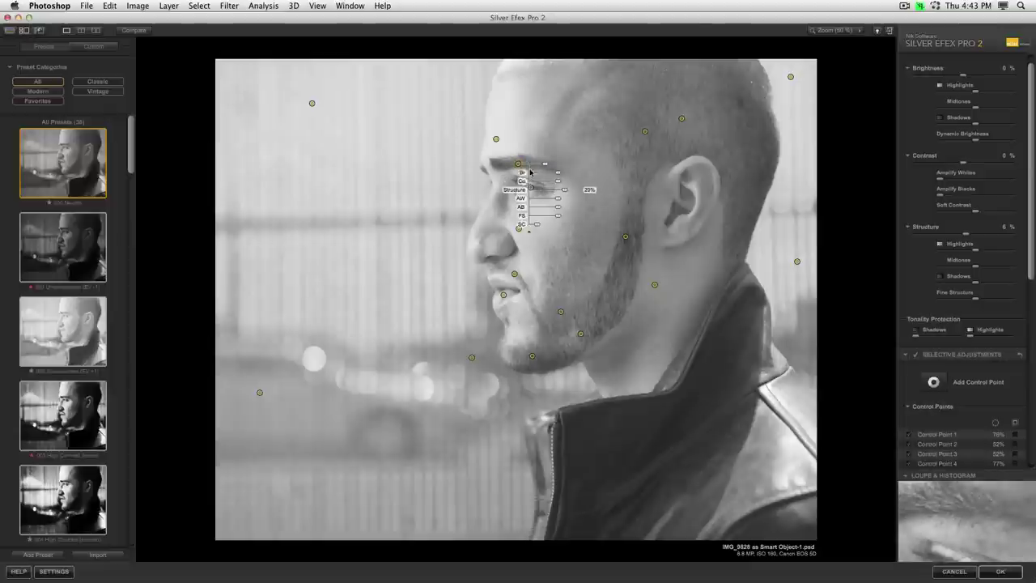
drag(518, 164, 511, 163)
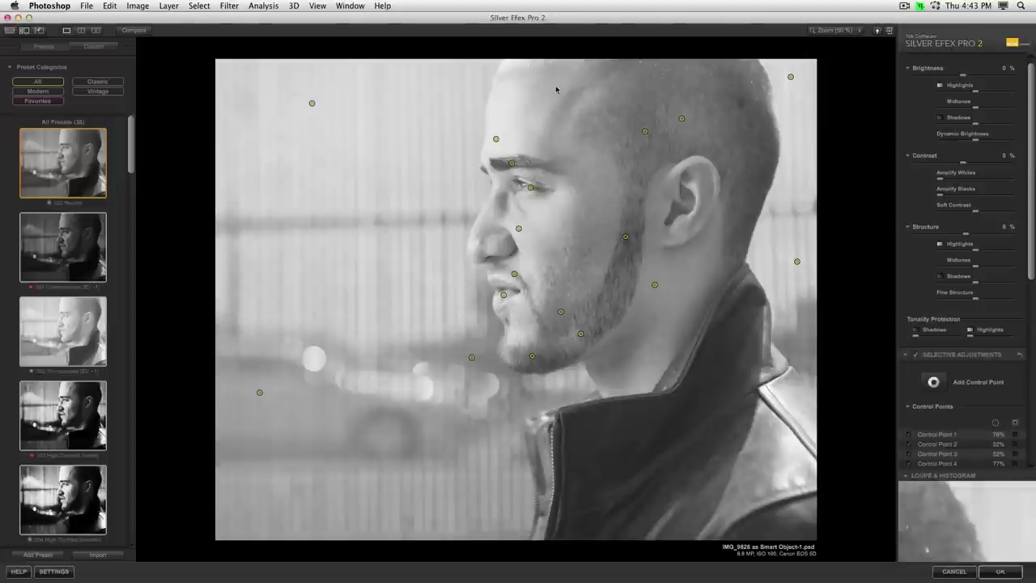
Toggle the selective control point adjustments off and on to compare the result
scroll(943, 314, down, 2)
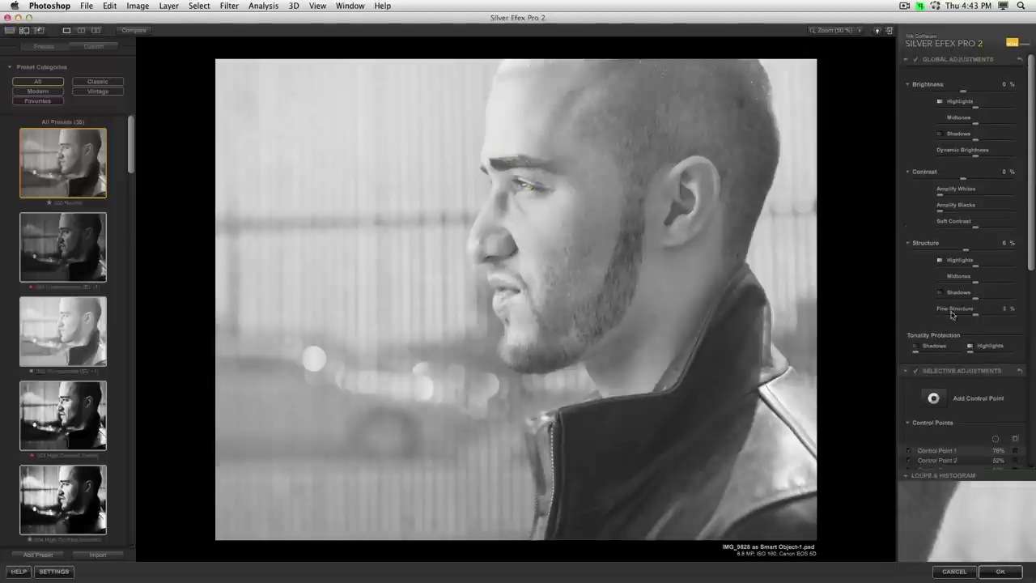
click(917, 318)
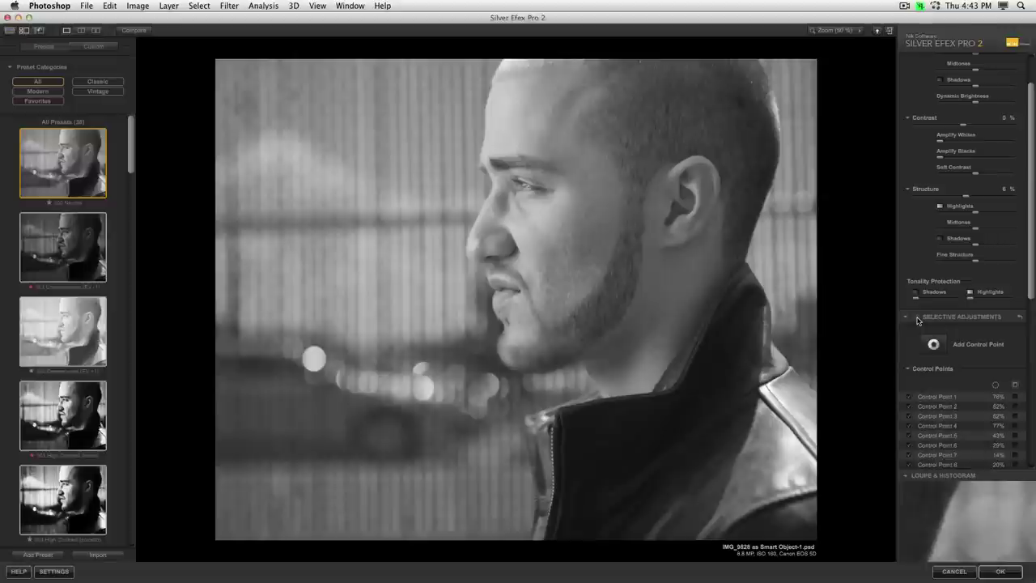
click(917, 317)
click(917, 317)
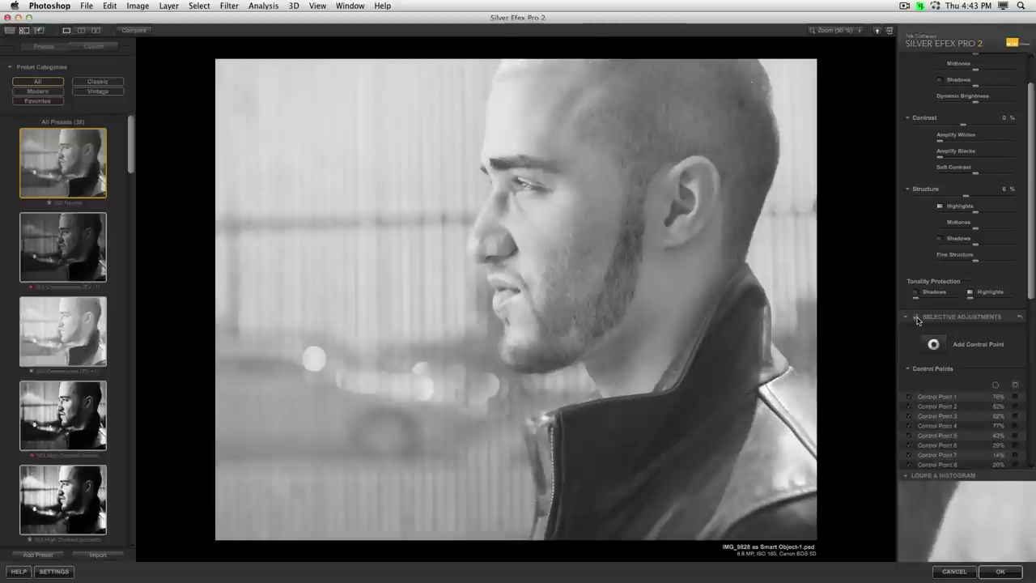
click(917, 319)
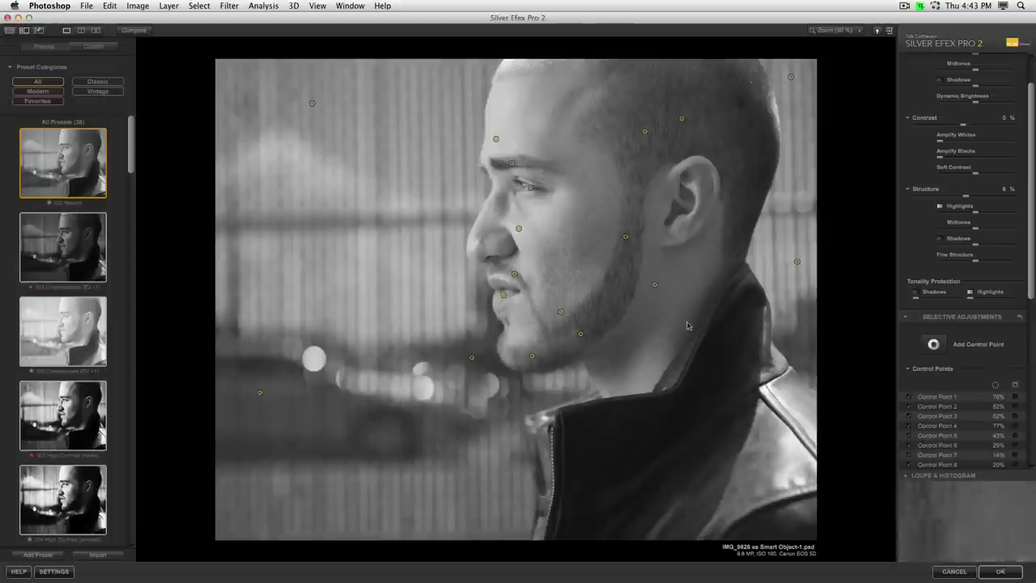
click(915, 317)
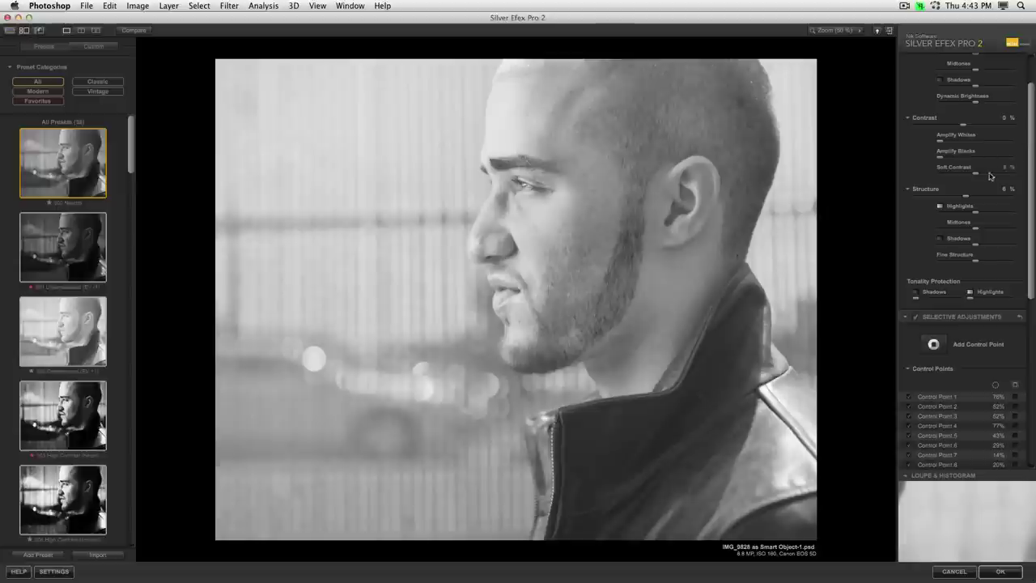
Raise the global Soft Contrast, briefly trying about 7% before increasing it again
scroll(1031, 144, up, 3)
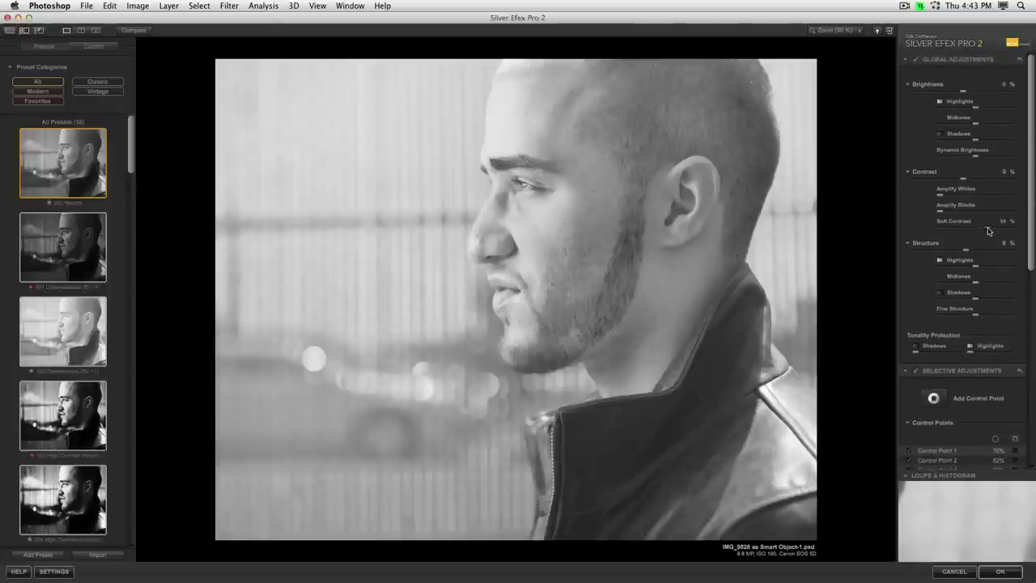
click(993, 229)
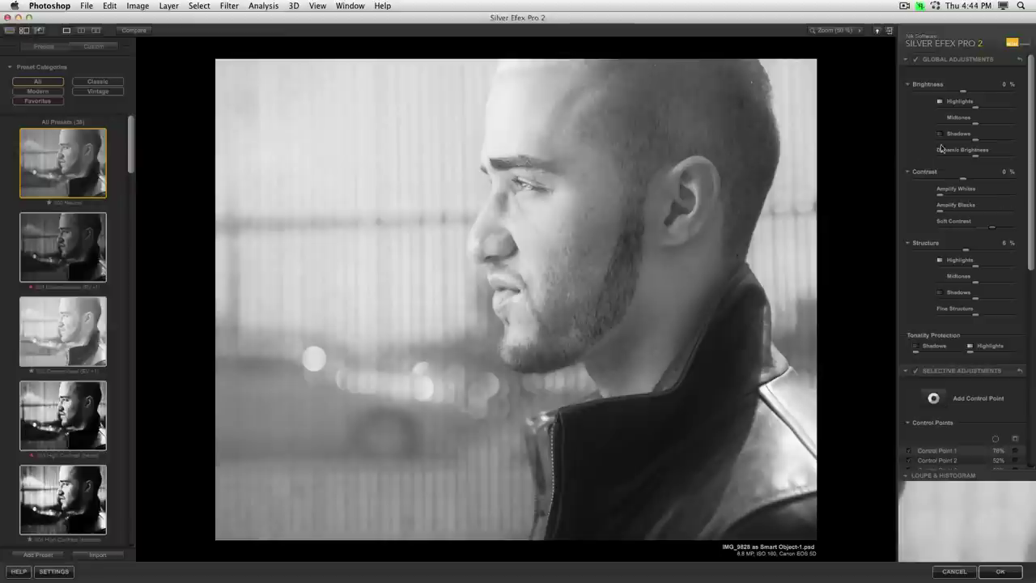
click(978, 229)
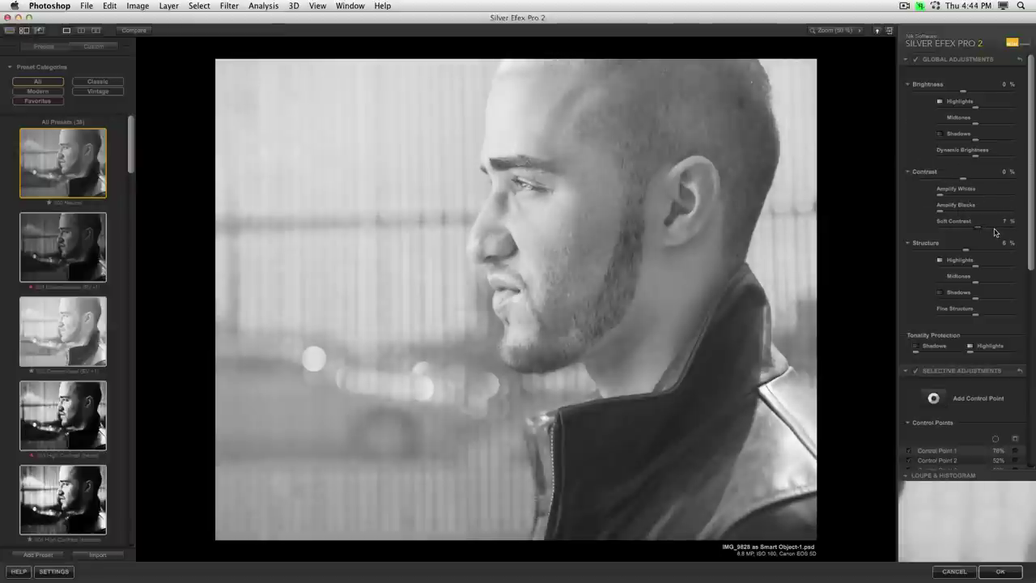
click(994, 229)
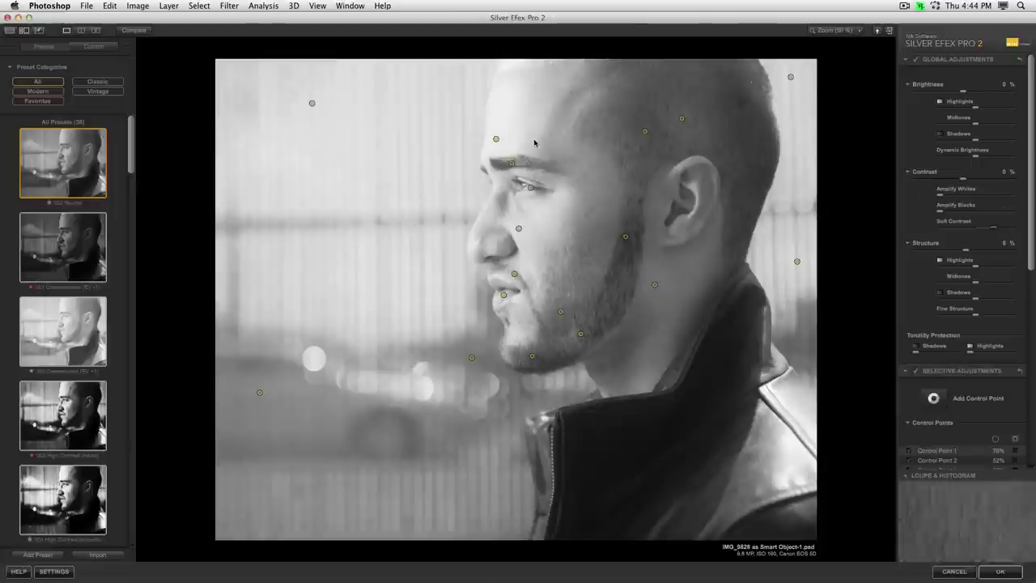
Set the portrait's global Contrast to 15%
click(496, 139)
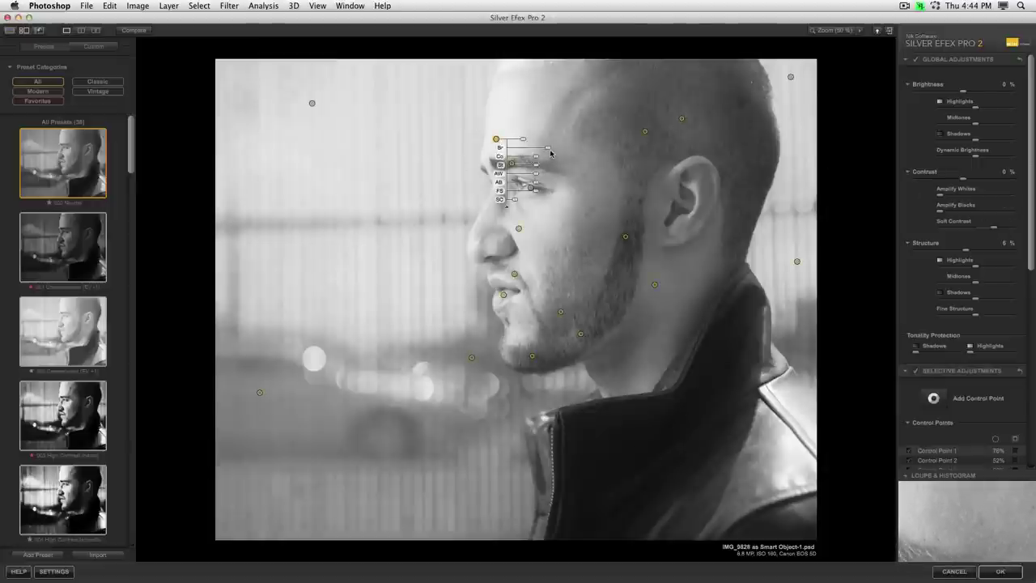
mouse_move(543, 154)
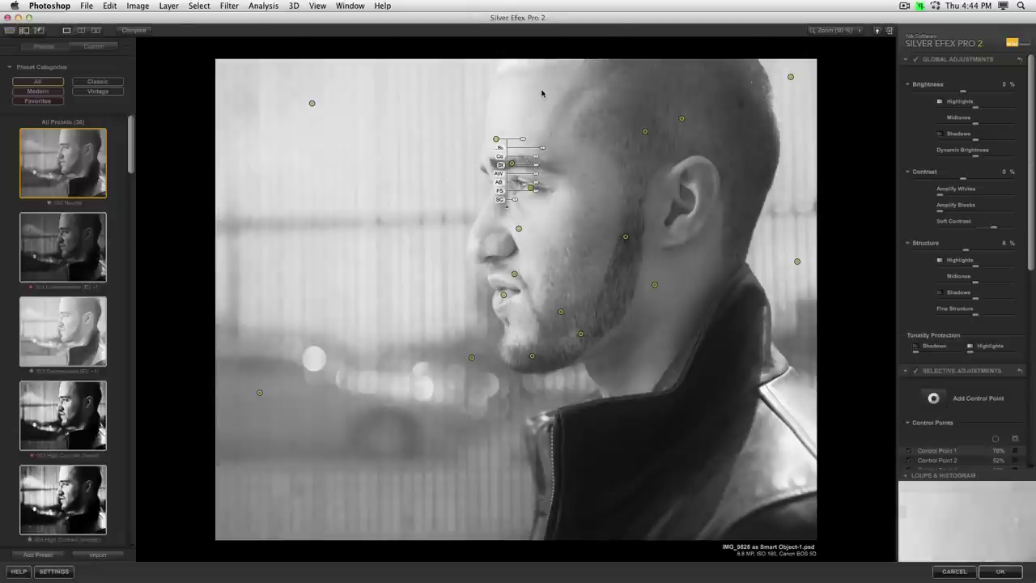
click(983, 179)
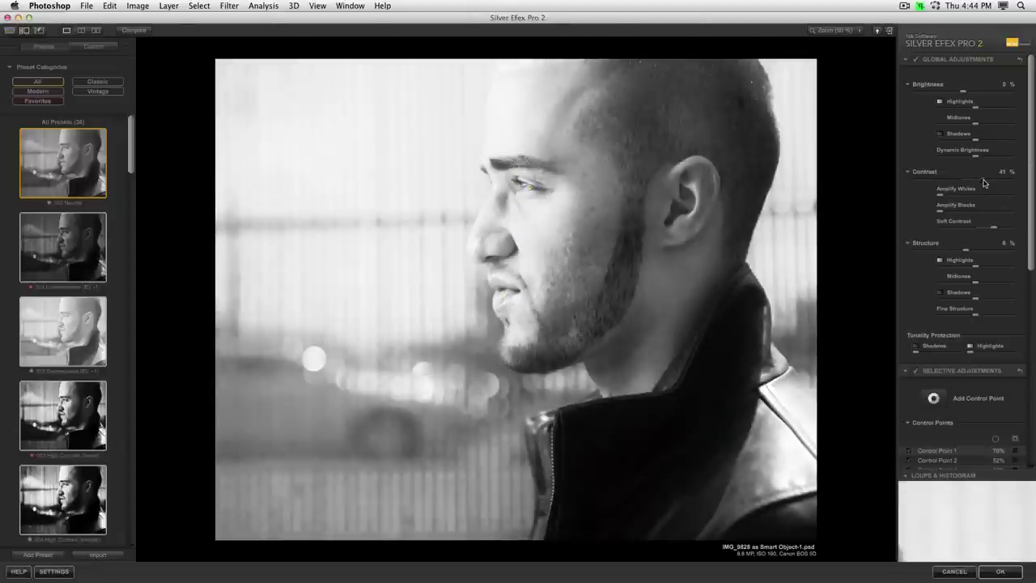
drag(983, 183, 974, 183)
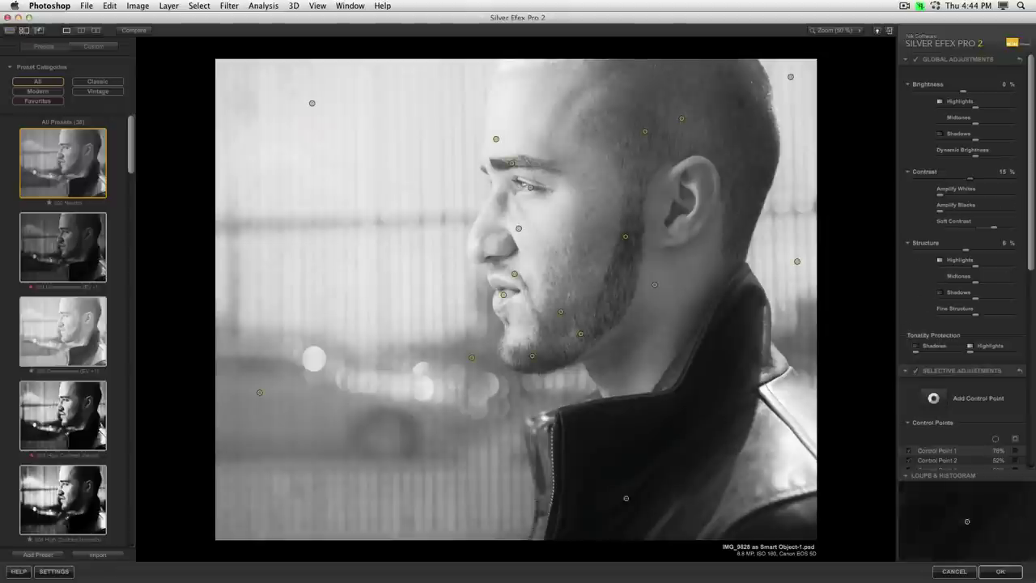
Set the jacket control point's brightness to 52% and collapse Global Adjustments
click(631, 471)
mouse_move(670, 412)
mouse_down()
mouse_move(696, 412)
mouse_move(687, 414)
mouse_up()
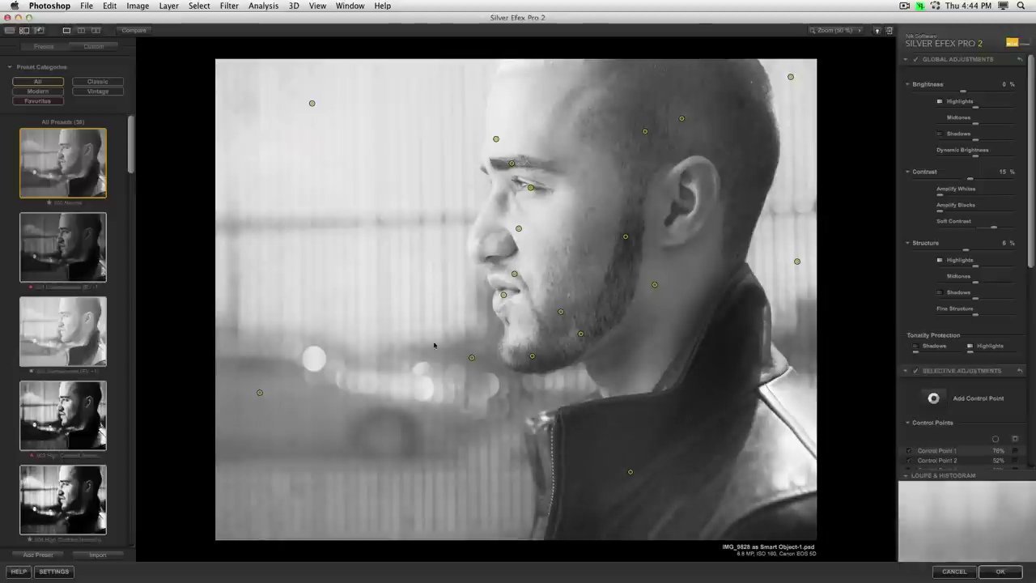
mouse_move(630, 472)
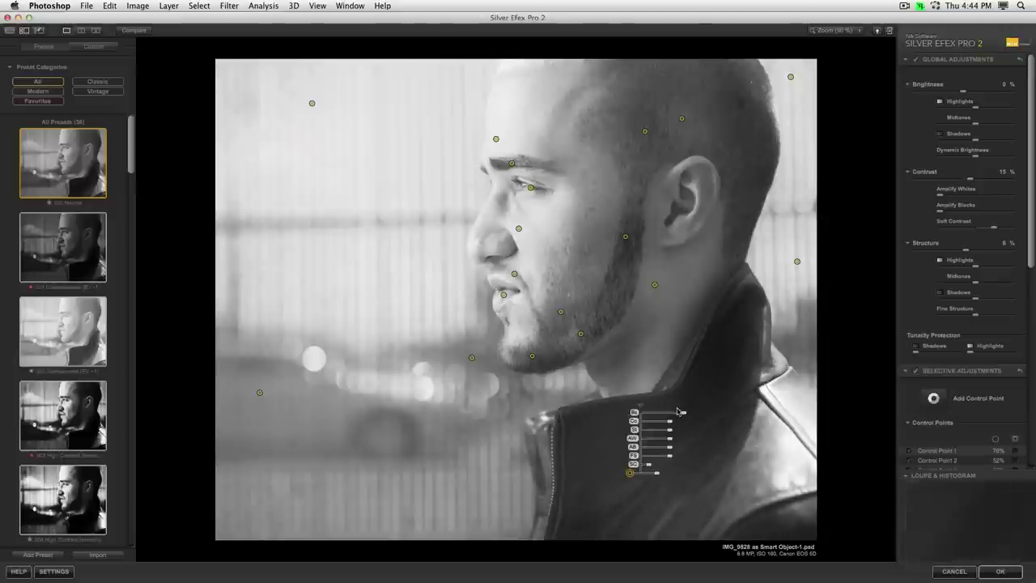
drag(678, 412, 680, 412)
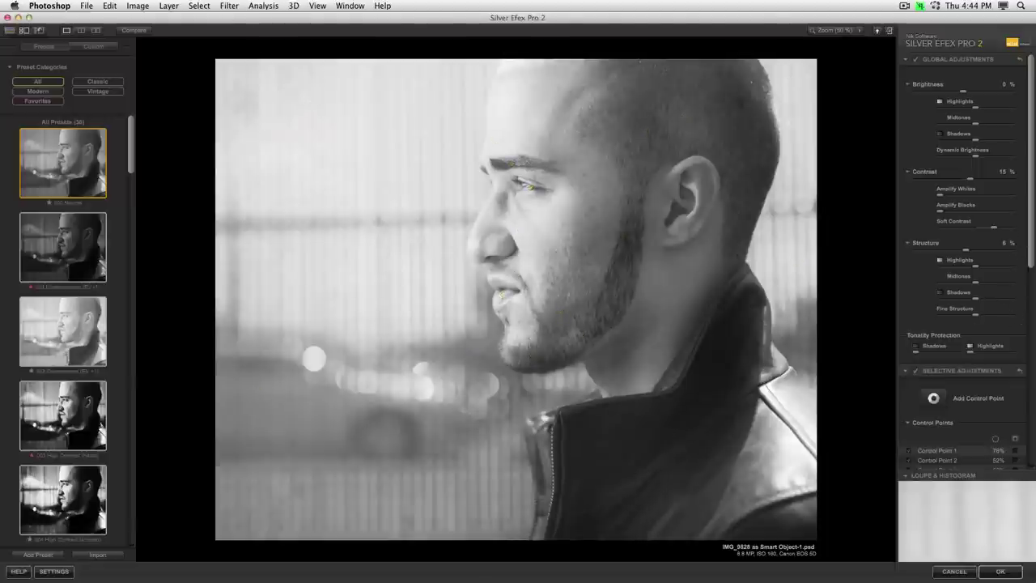
click(905, 61)
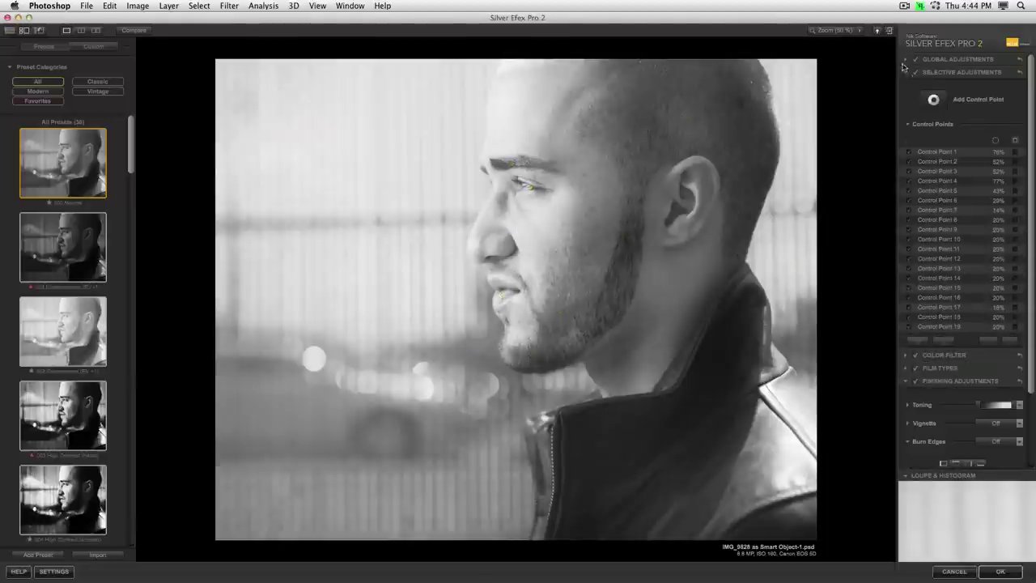
Collapse selective adjustments and try blue, yellow and red colour filters, increasing strength
click(908, 73)
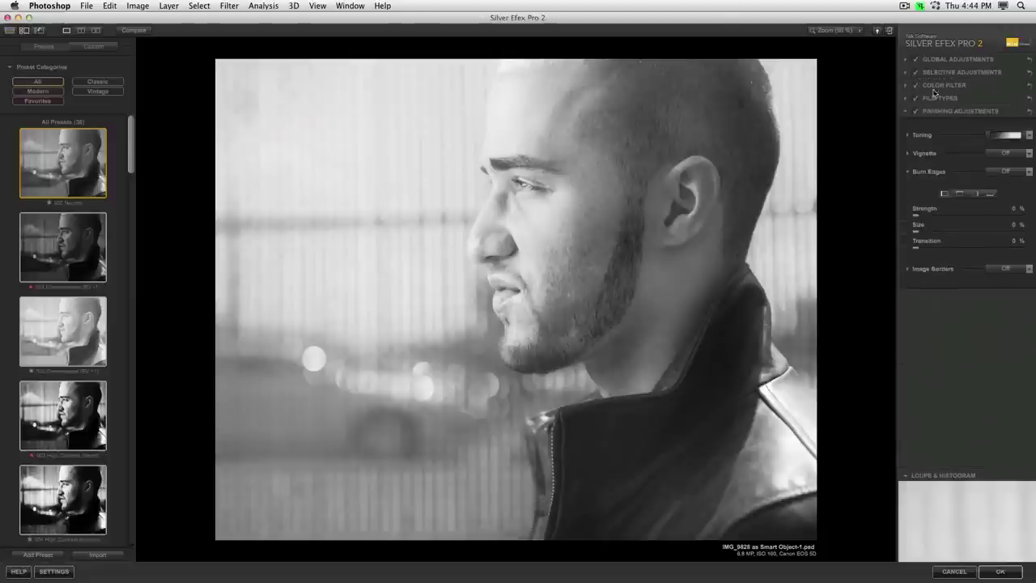
click(908, 86)
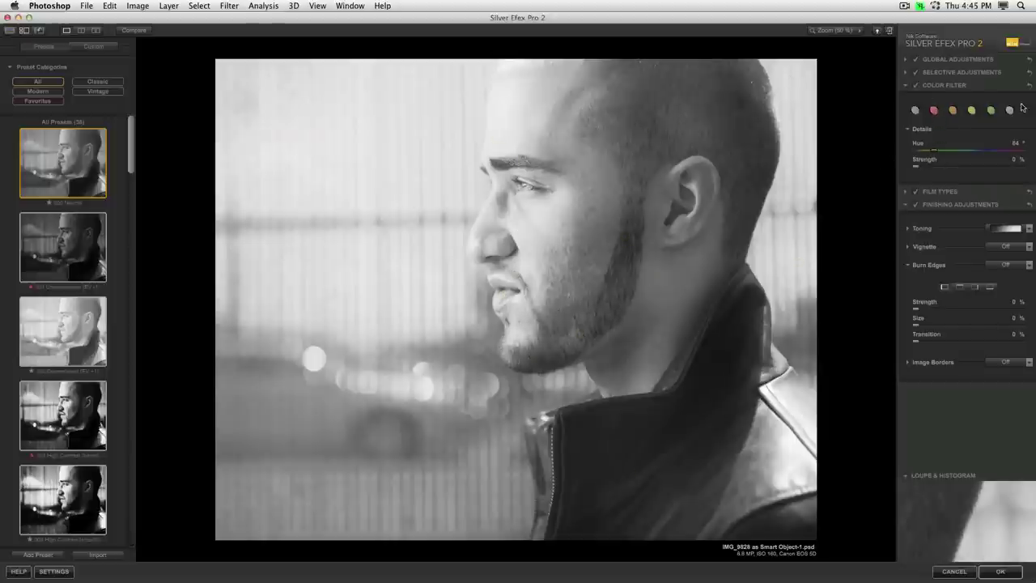
click(1009, 110)
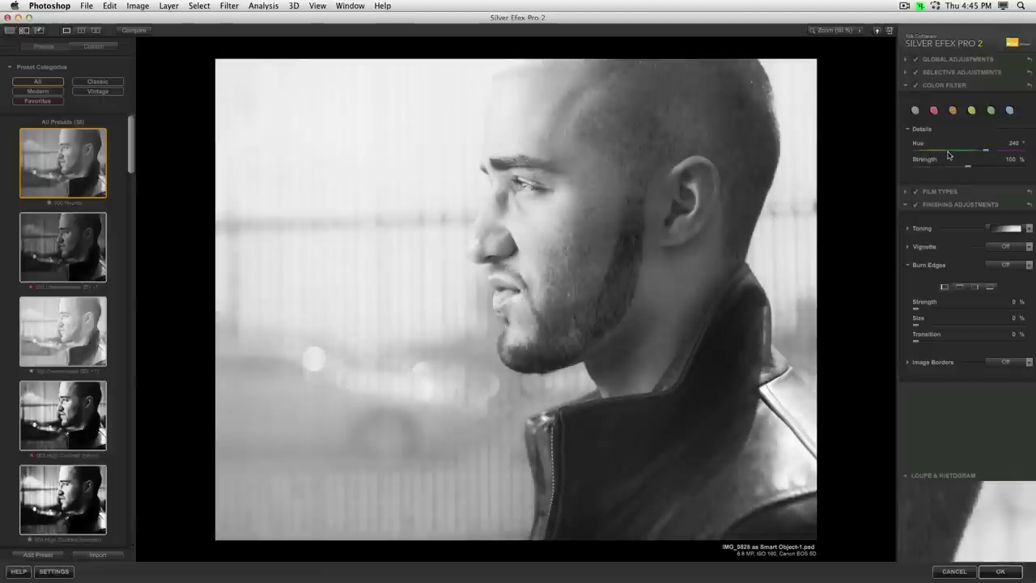
click(991, 111)
click(970, 112)
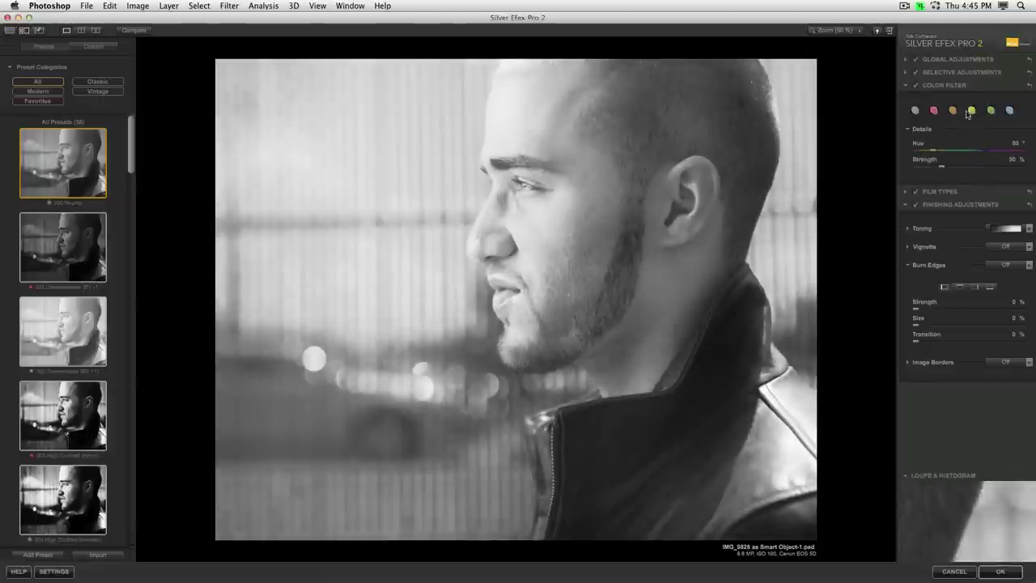
click(935, 111)
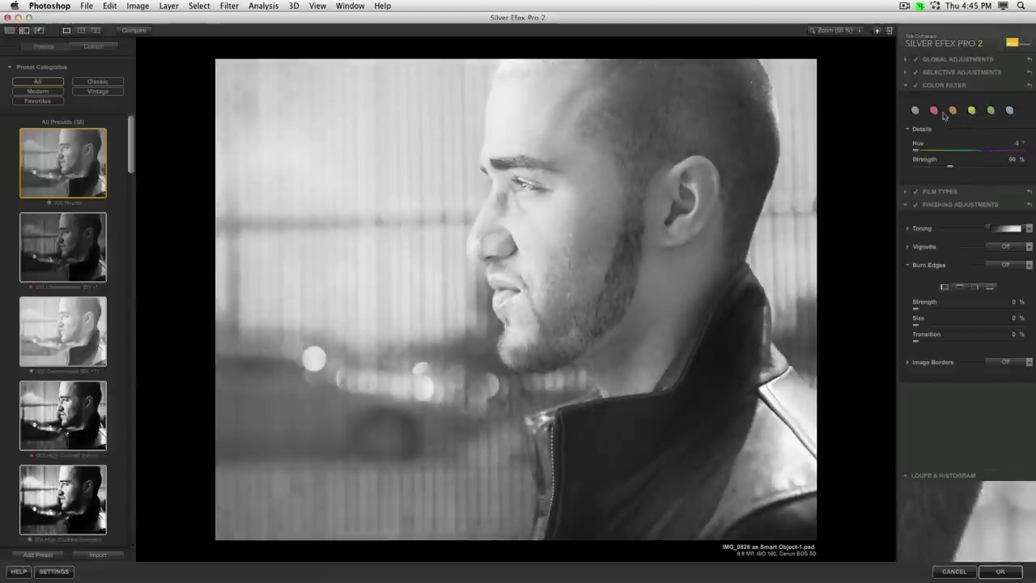
click(1010, 110)
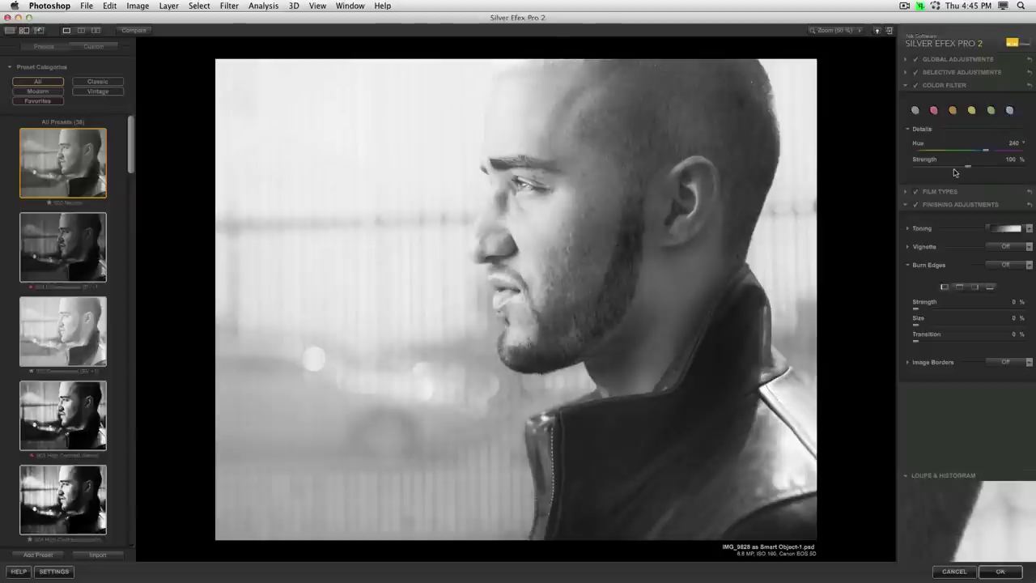
mouse_move(967, 167)
mouse_down()
mouse_move(983, 169)
mouse_move(963, 170)
mouse_up()
Switch to a red filter, tune its hue to 152° and strength to 40%
click(935, 114)
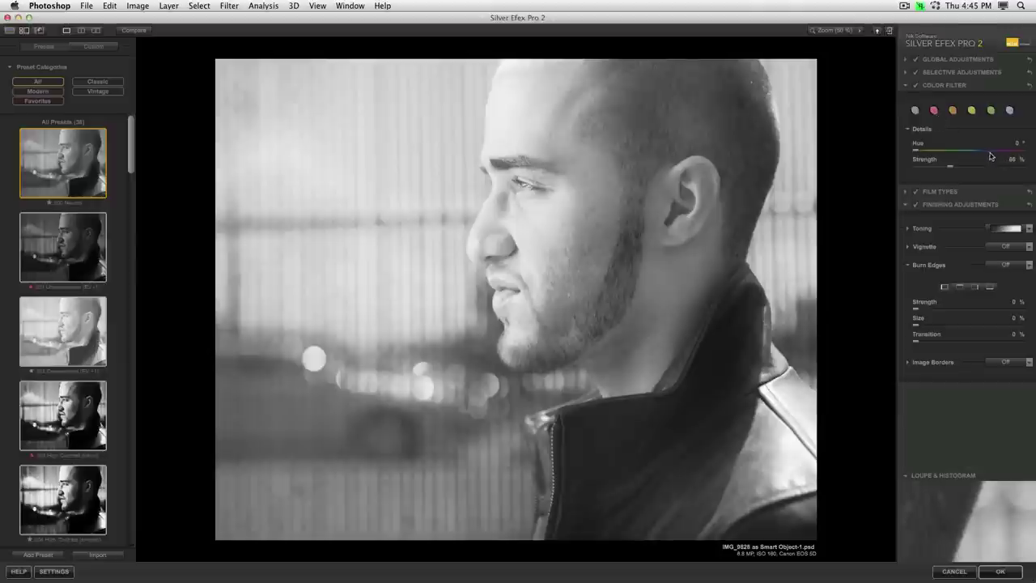
click(956, 153)
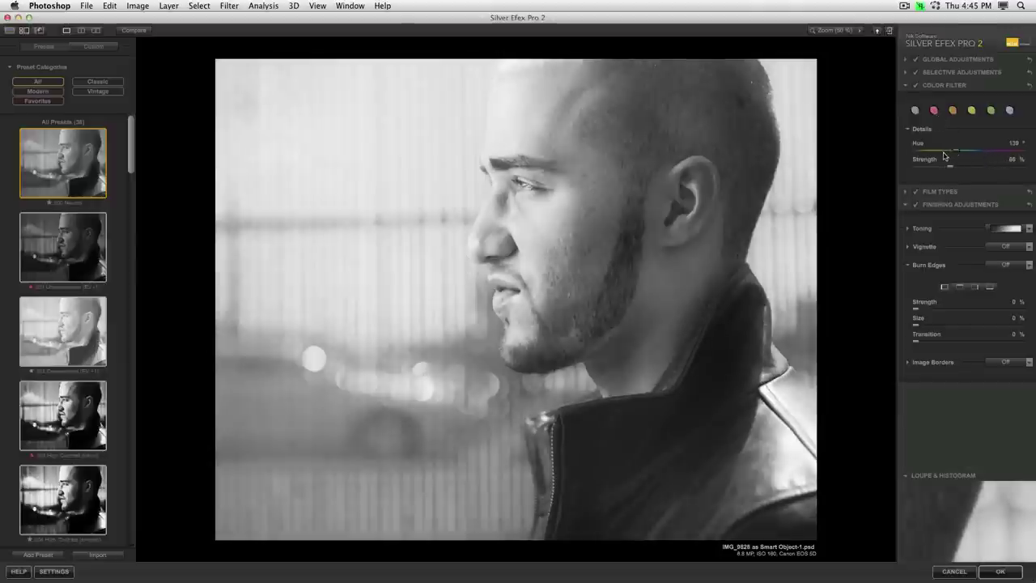
click(941, 153)
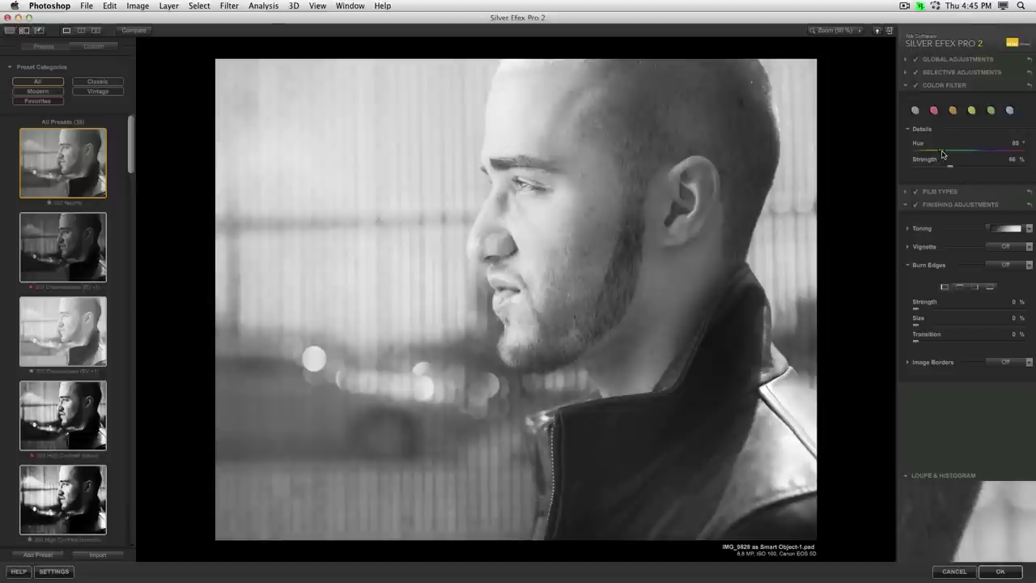
click(956, 153)
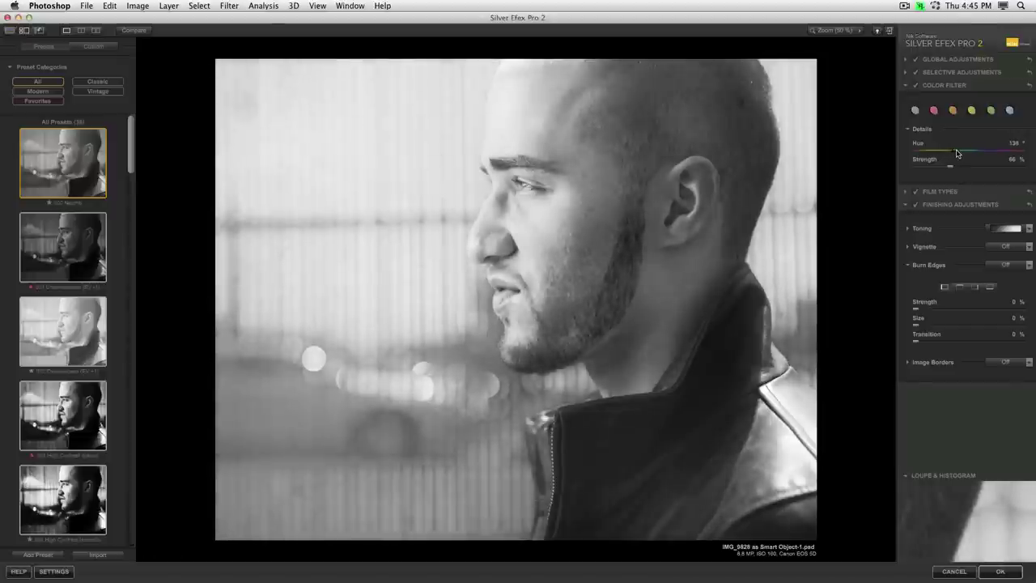
drag(956, 153, 964, 149)
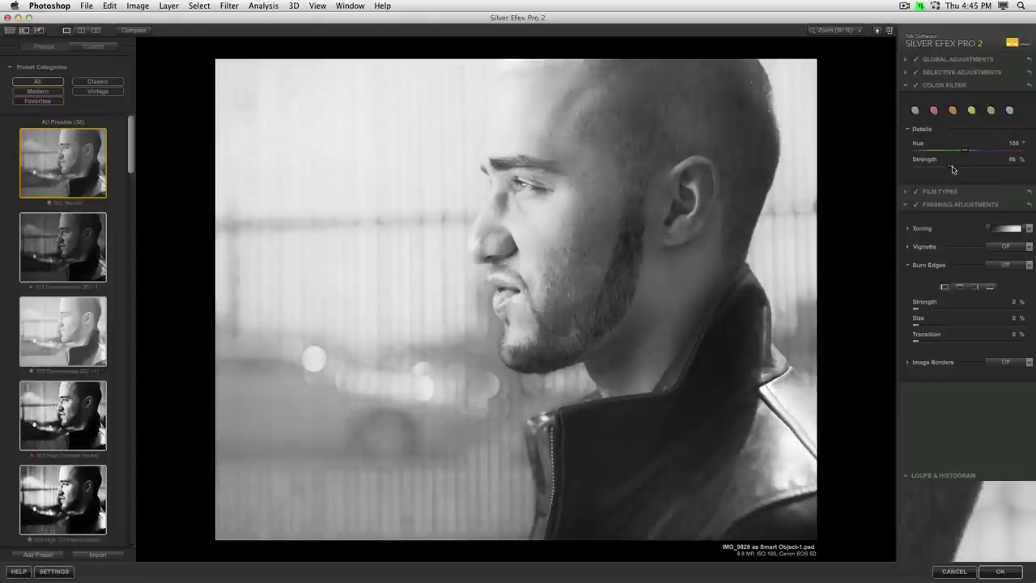
drag(950, 167, 941, 166)
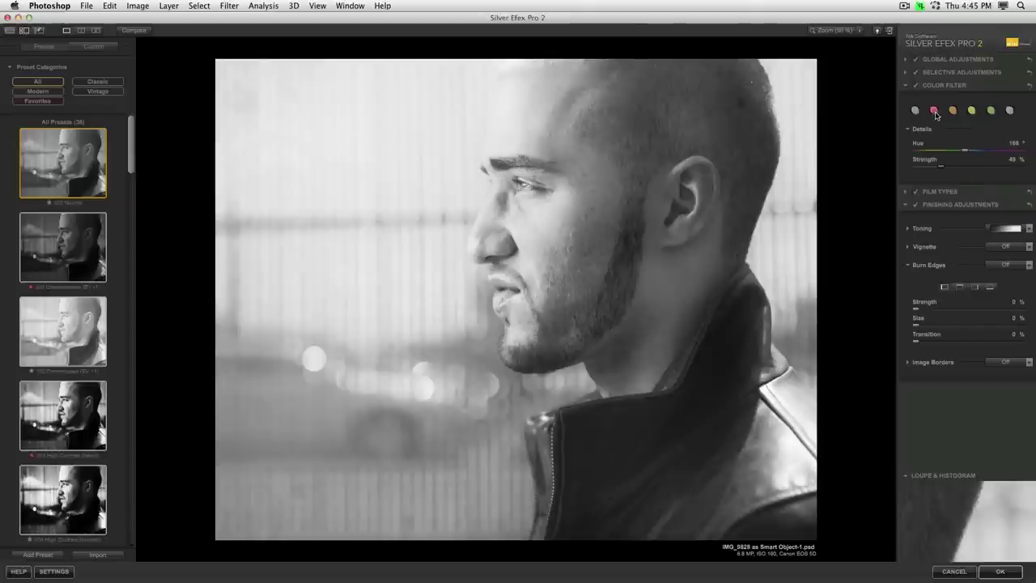
Settle on a filter at hue 307° and 48% strength, toggling it off and on to compare
click(934, 110)
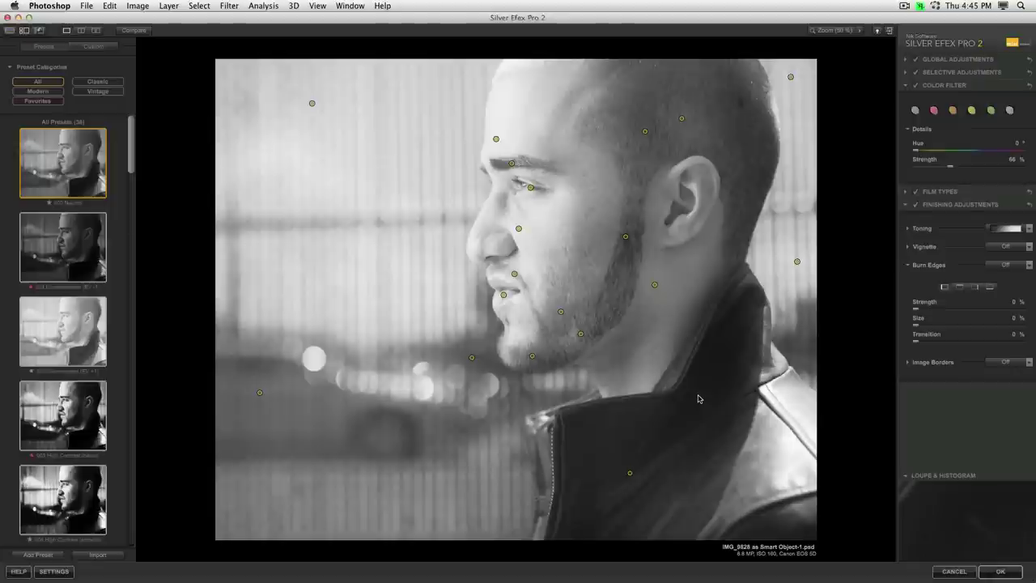
click(1010, 111)
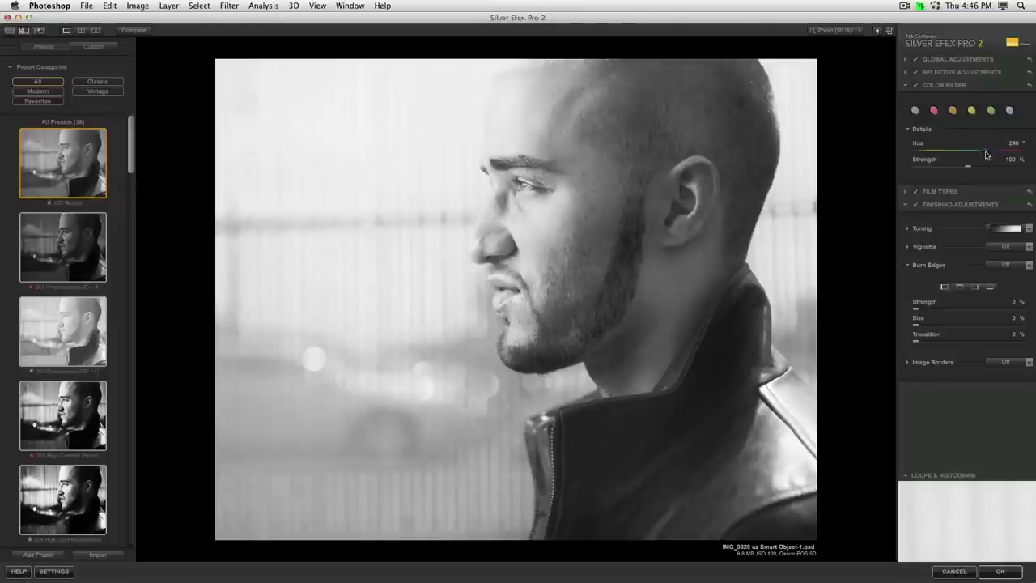
mouse_move(985, 153)
mouse_down()
mouse_move(968, 153)
mouse_move(1001, 158)
mouse_move(974, 159)
mouse_up()
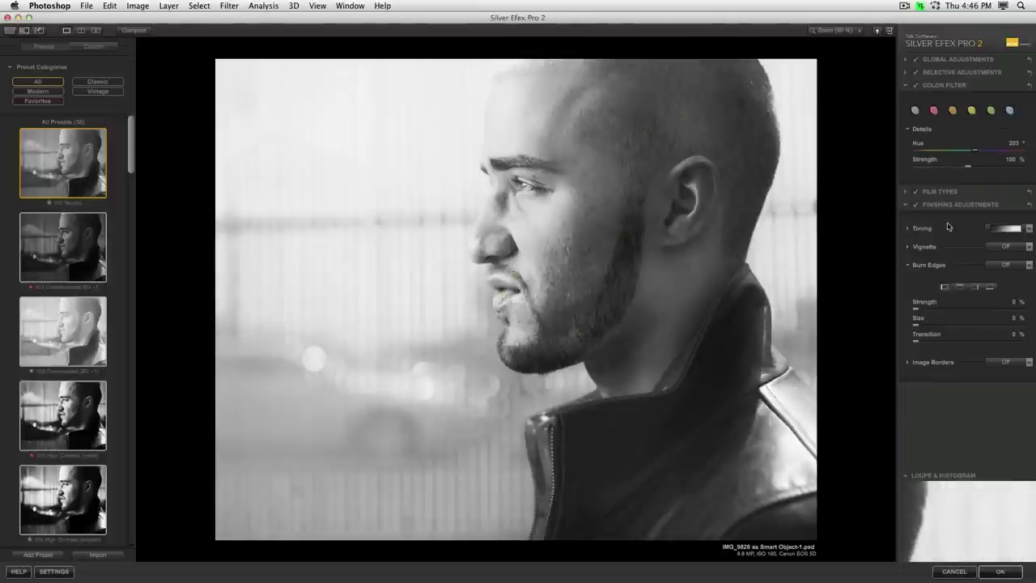
drag(976, 155, 1010, 152)
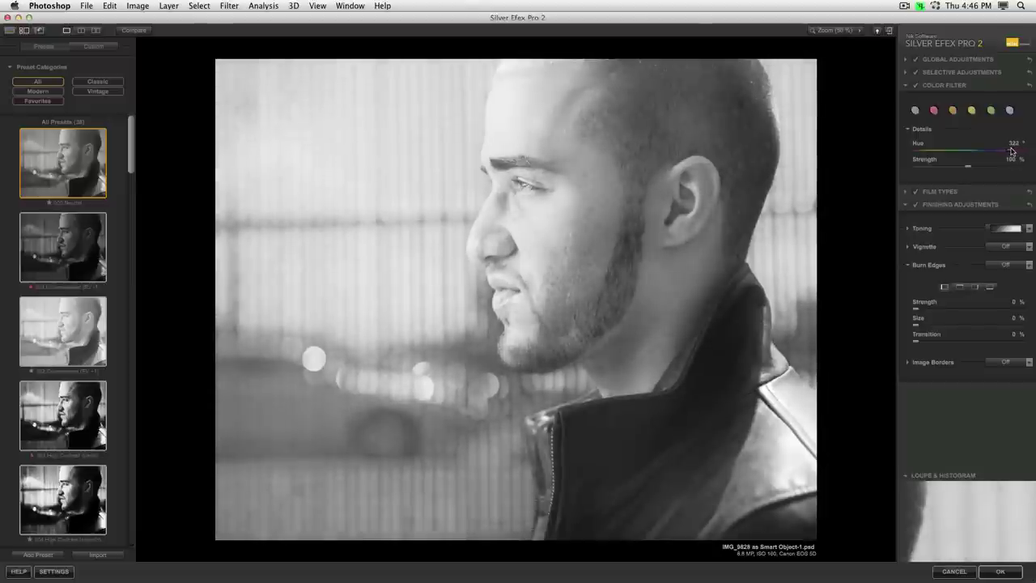
drag(1011, 151, 1007, 156)
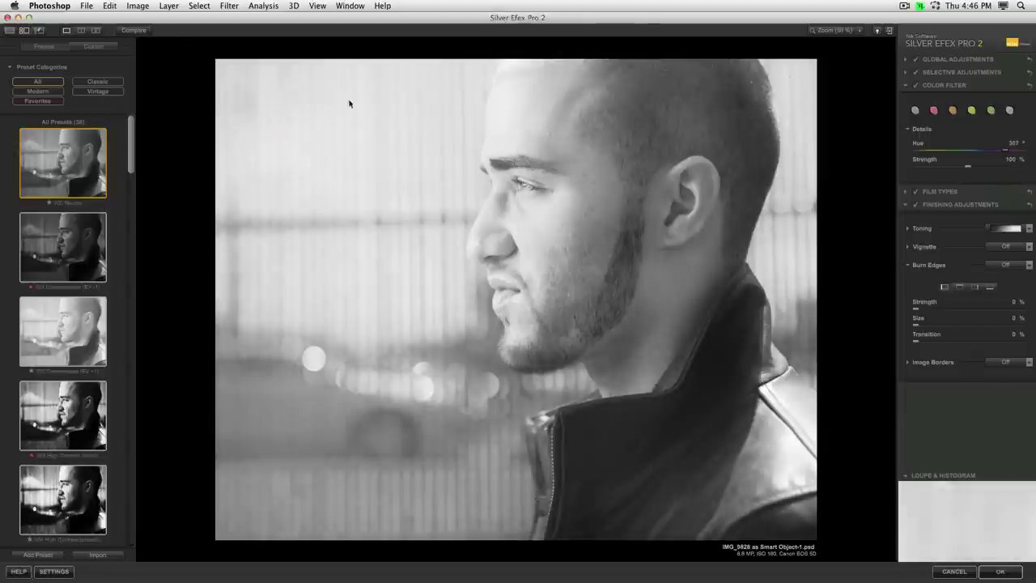
drag(961, 168, 941, 171)
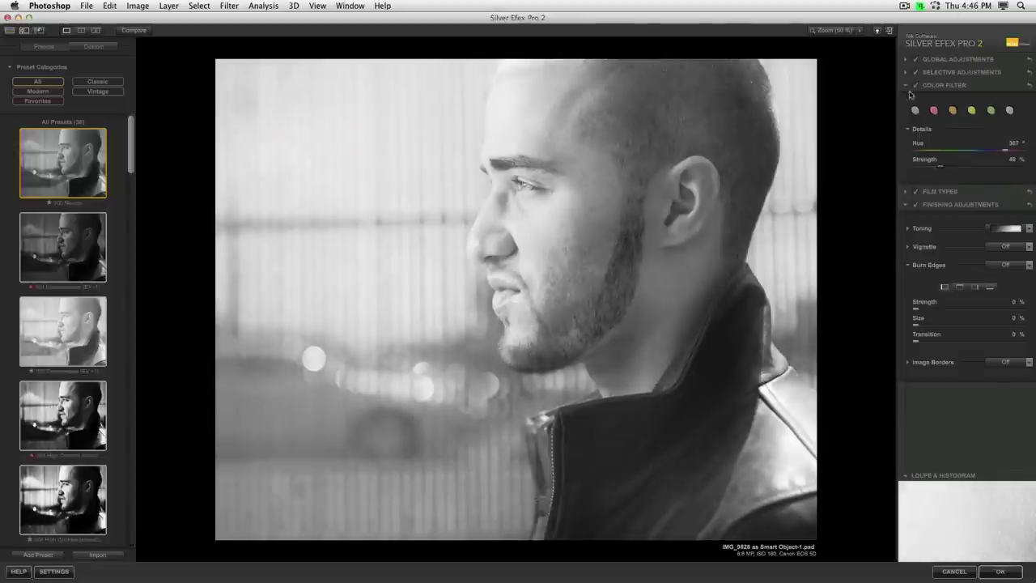
click(917, 85)
click(918, 88)
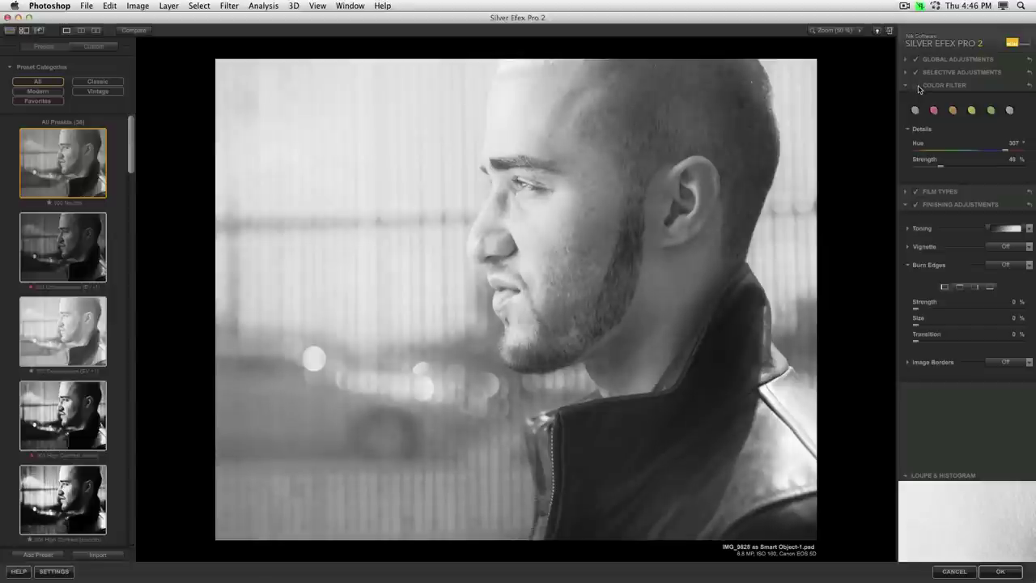
click(917, 87)
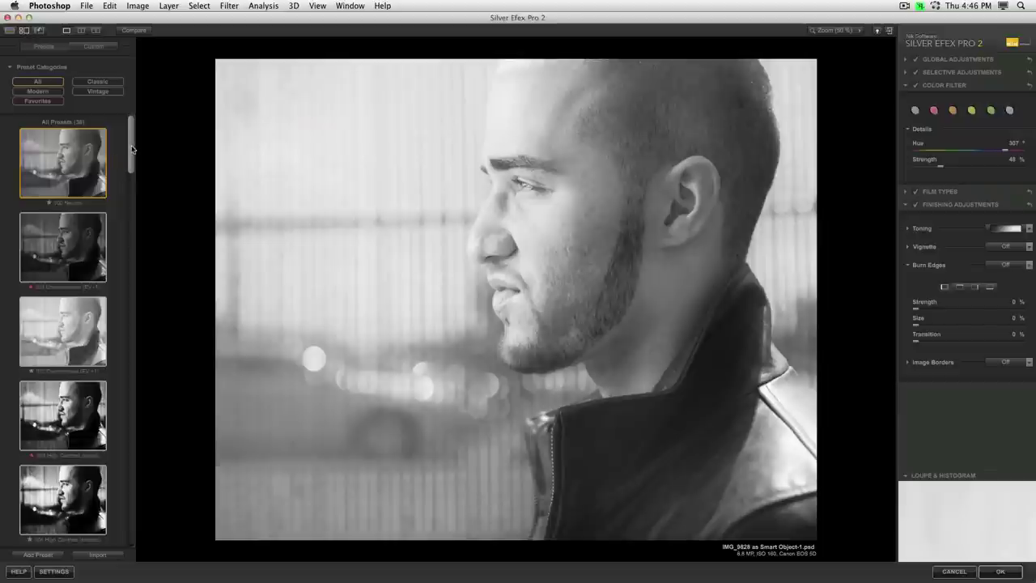
Save the current look as a new custom preset named 'My'
scroll(133, 157, down, 1)
scroll(133, 156, down, 2)
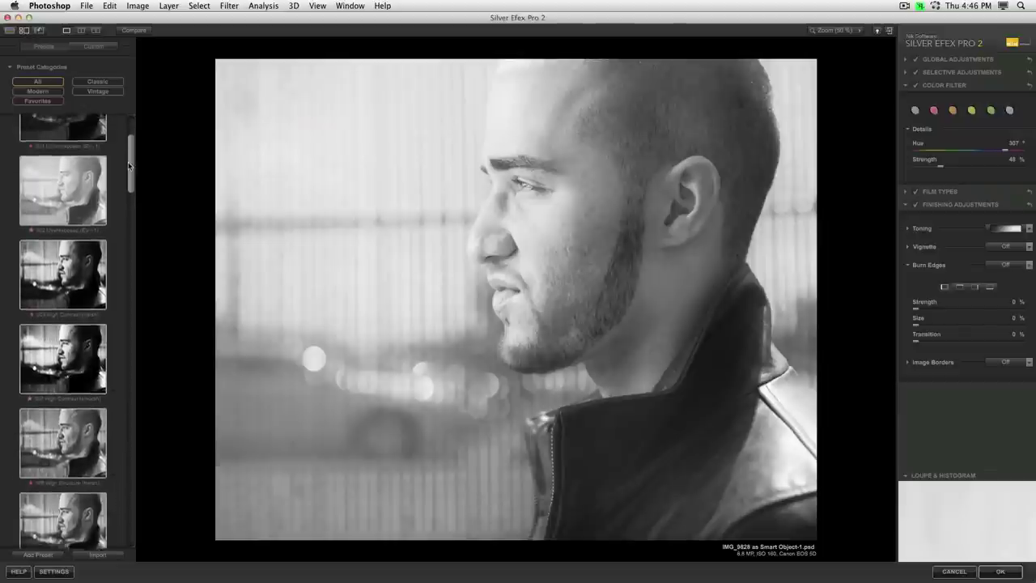
scroll(127, 152, up, 3)
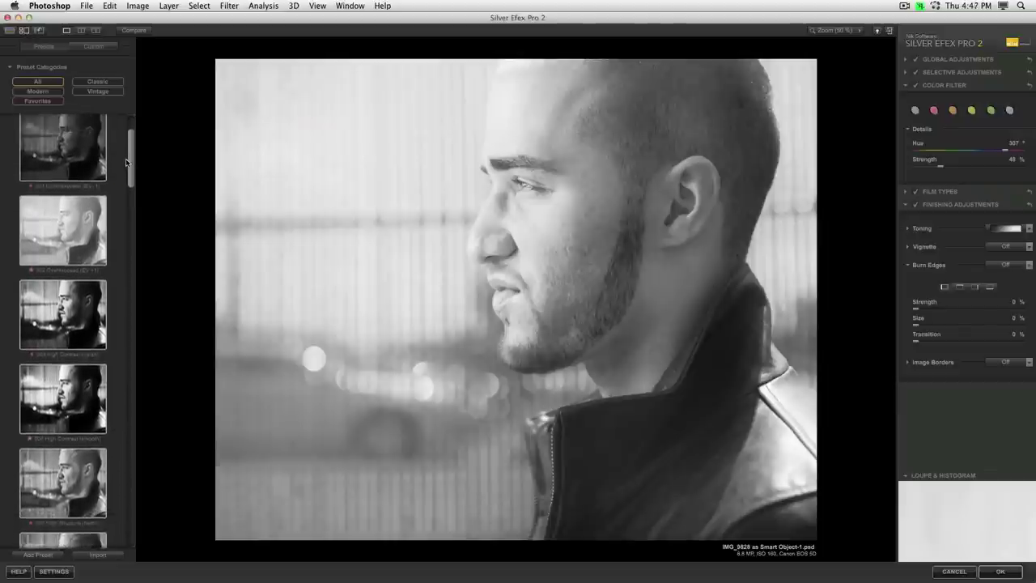
click(38, 557)
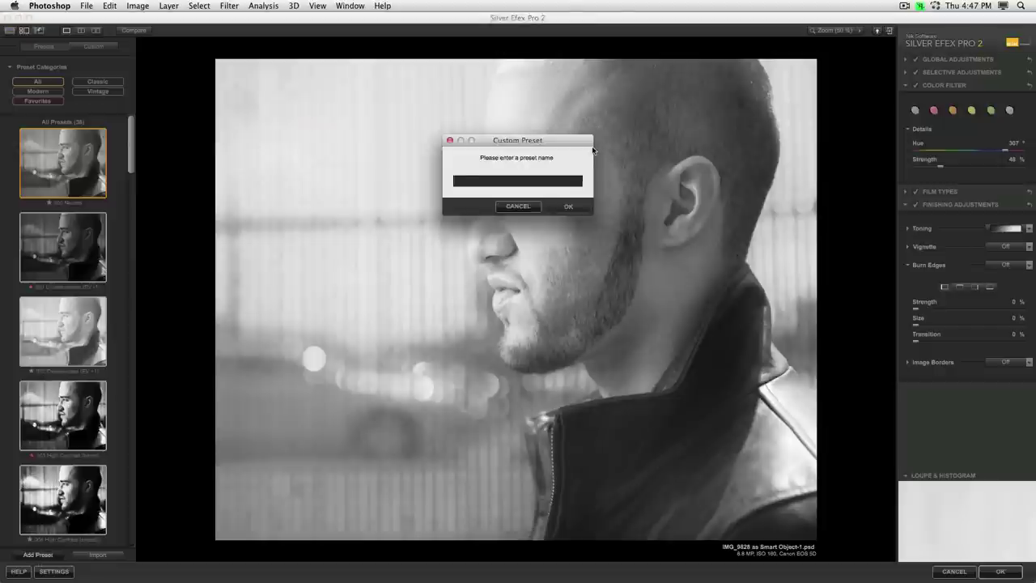
text(My soft emotion)
click(558, 207)
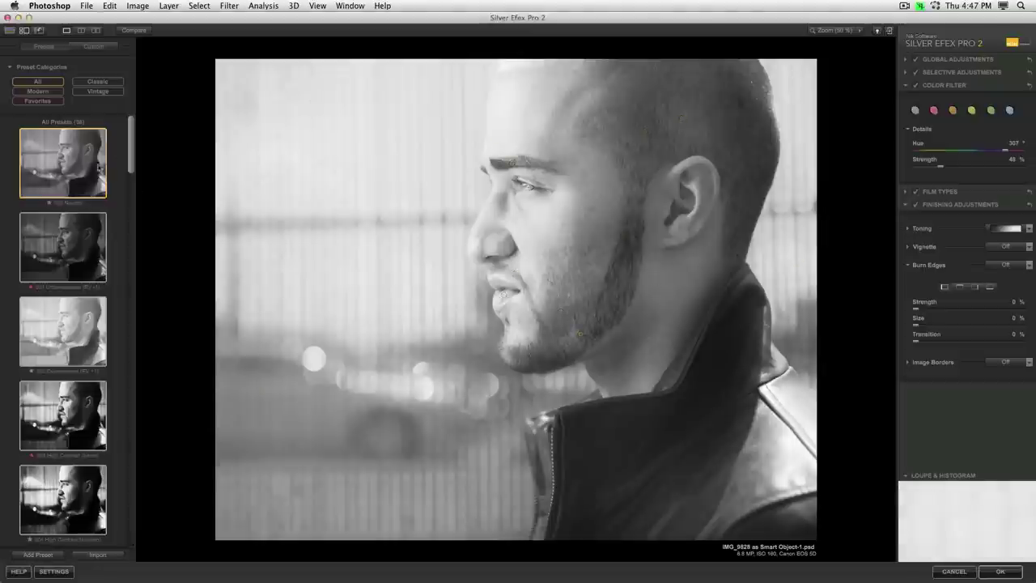
Browse the preset list and show only the Custom presets
drag(127, 148, 122, 580)
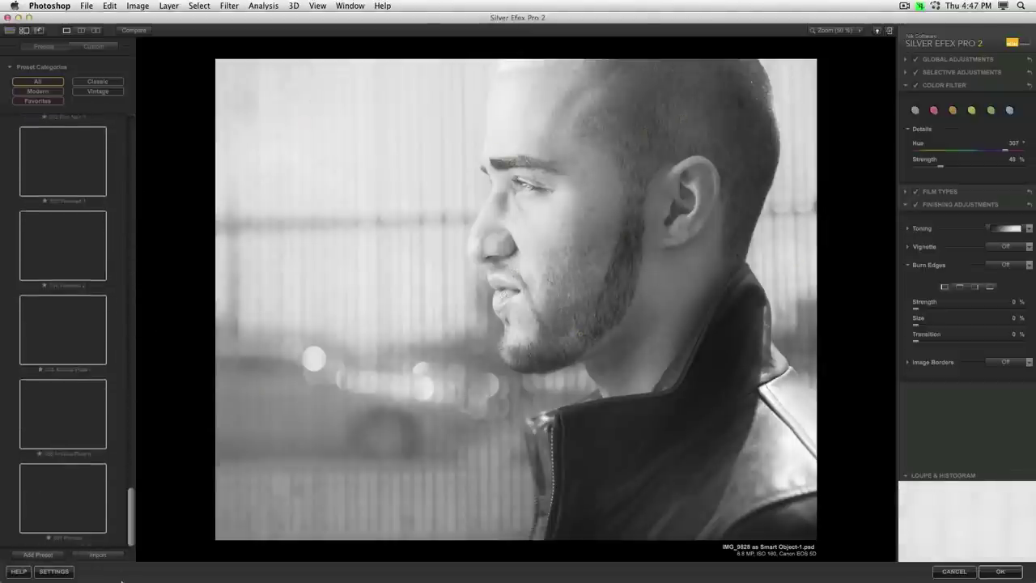
drag(131, 522, 139, 135)
click(95, 47)
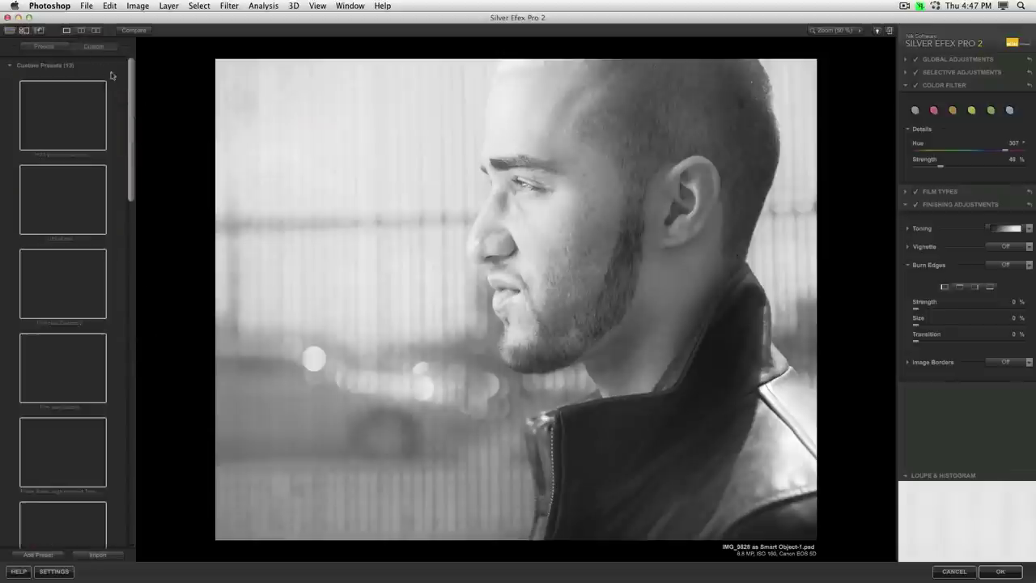
drag(132, 160, 139, 369)
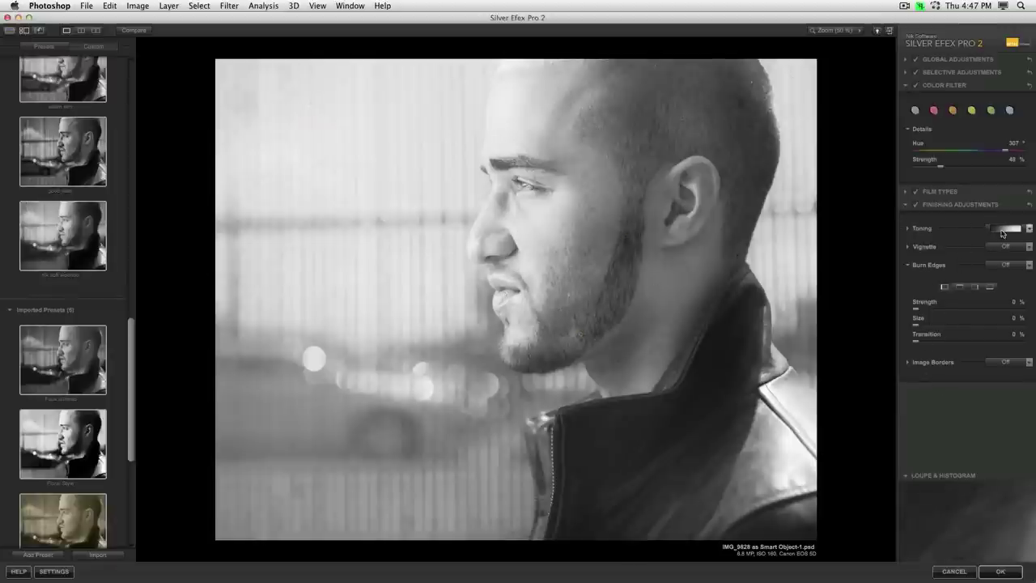
Expand Film Types and Toning, add a silver tint, then drag Silver Toning back to 0%
click(915, 191)
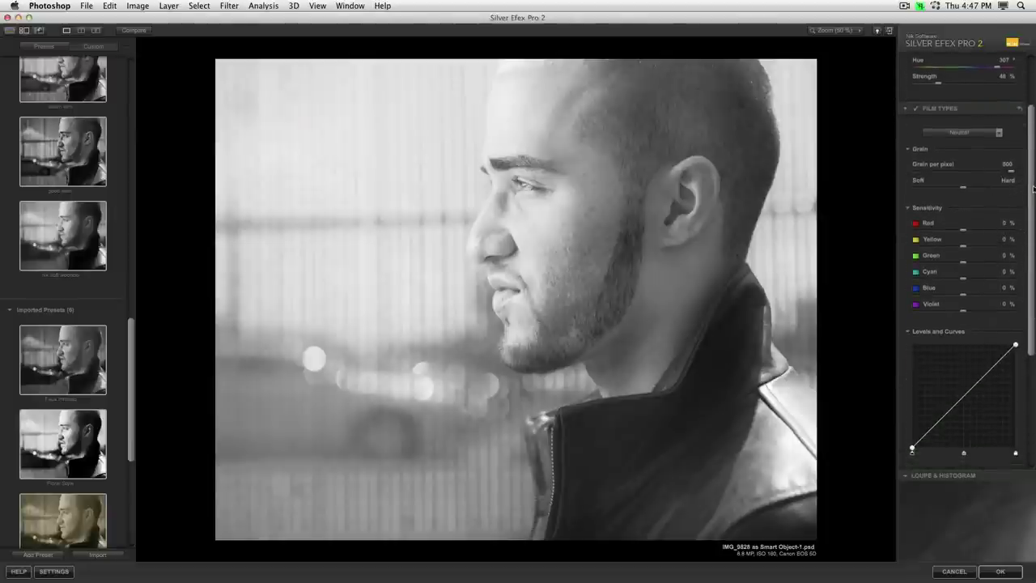
drag(1032, 189, 1032, 204)
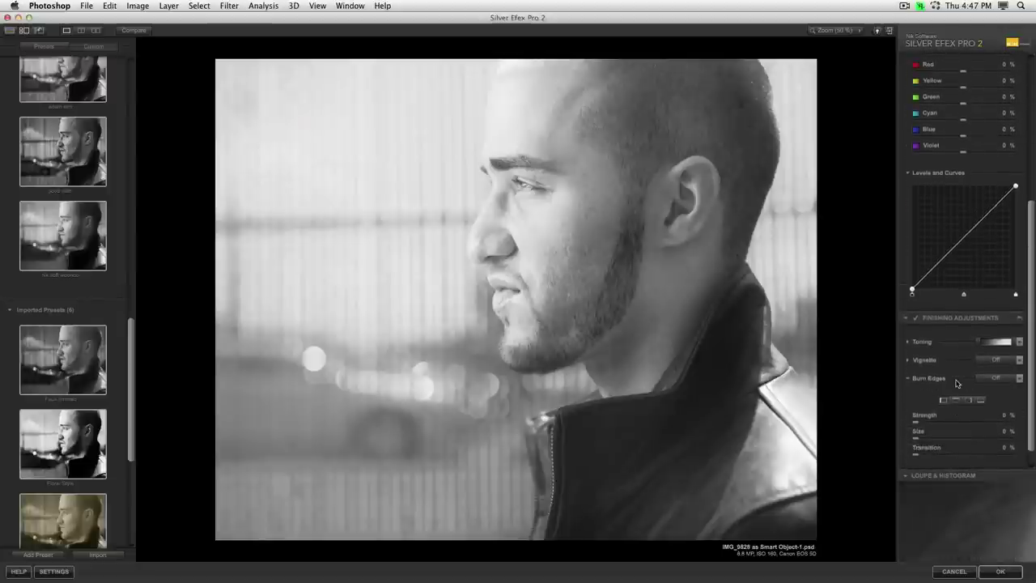
click(918, 314)
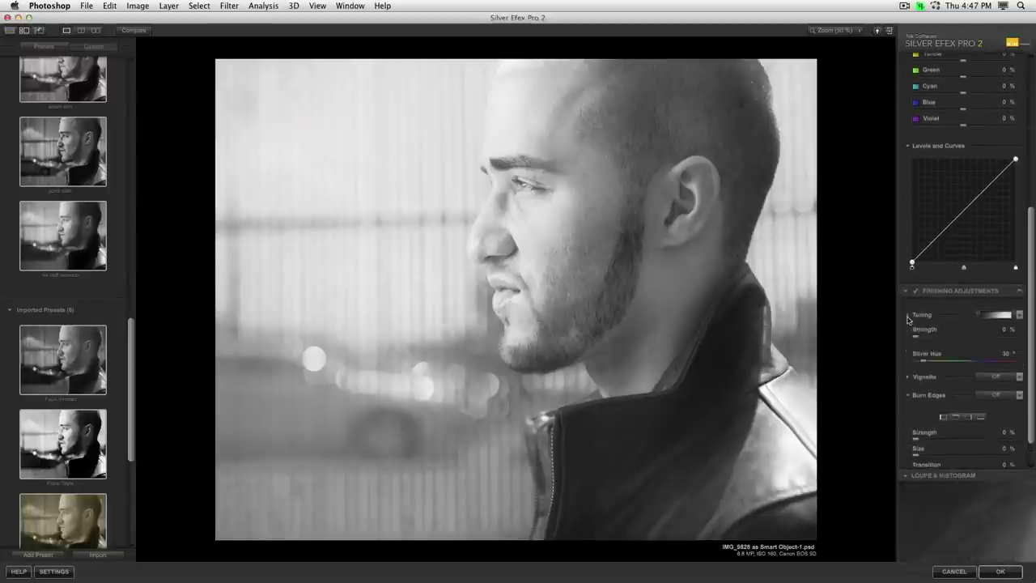
scroll(955, 328, down, 5)
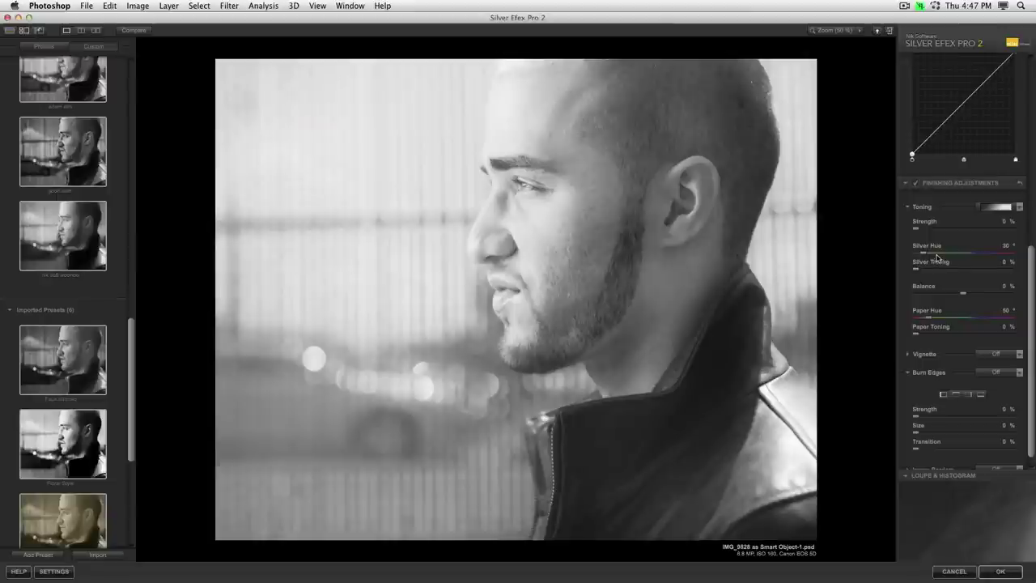
click(932, 270)
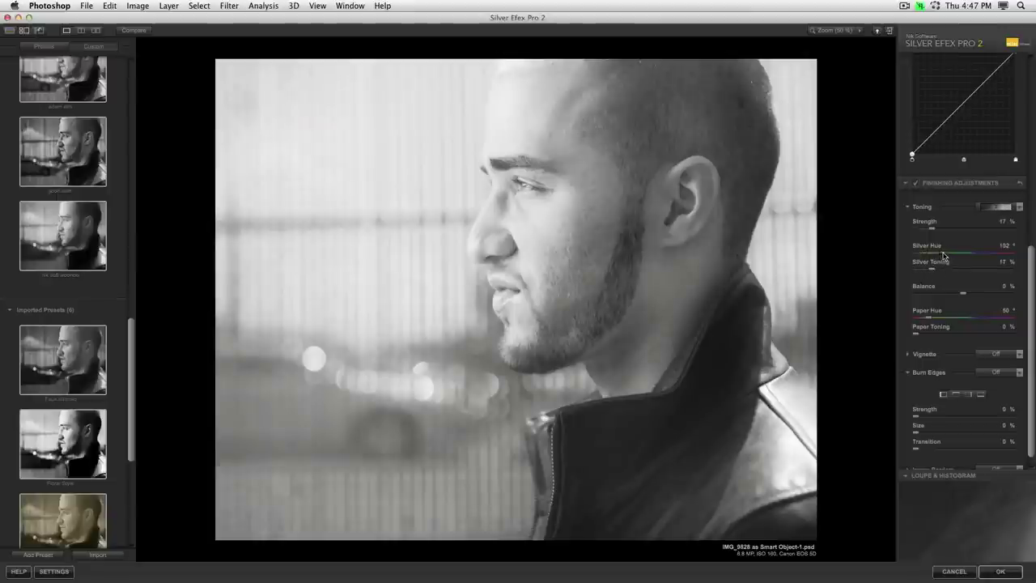
drag(931, 273, 895, 268)
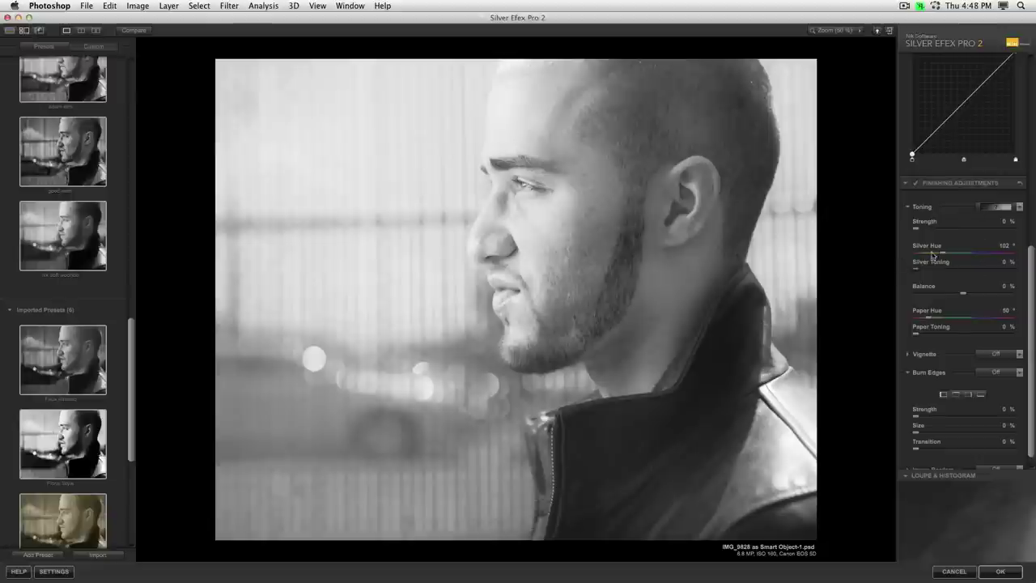
Apply a Coffee toner preset and reduce its silver toning amount
click(997, 207)
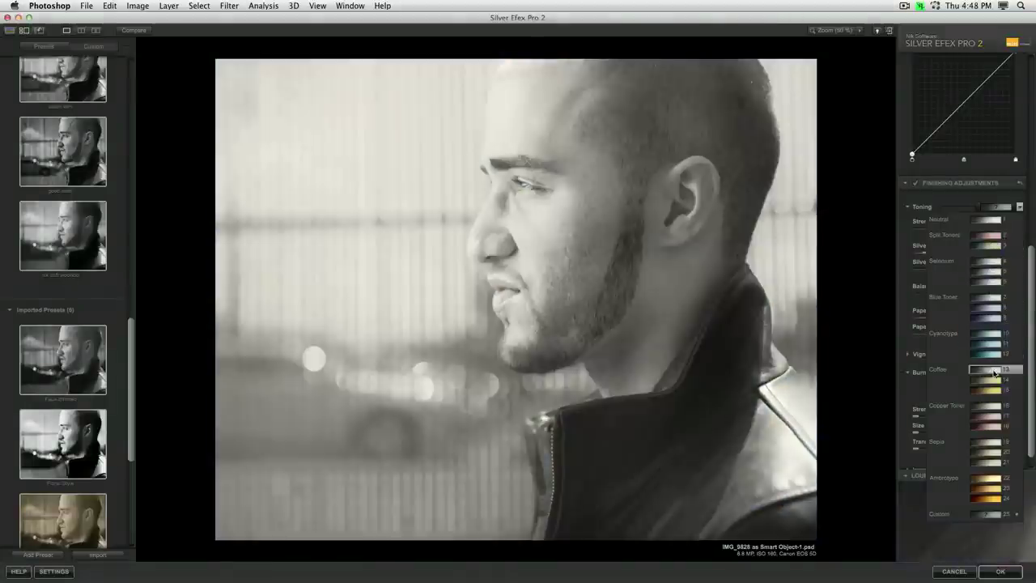
click(994, 371)
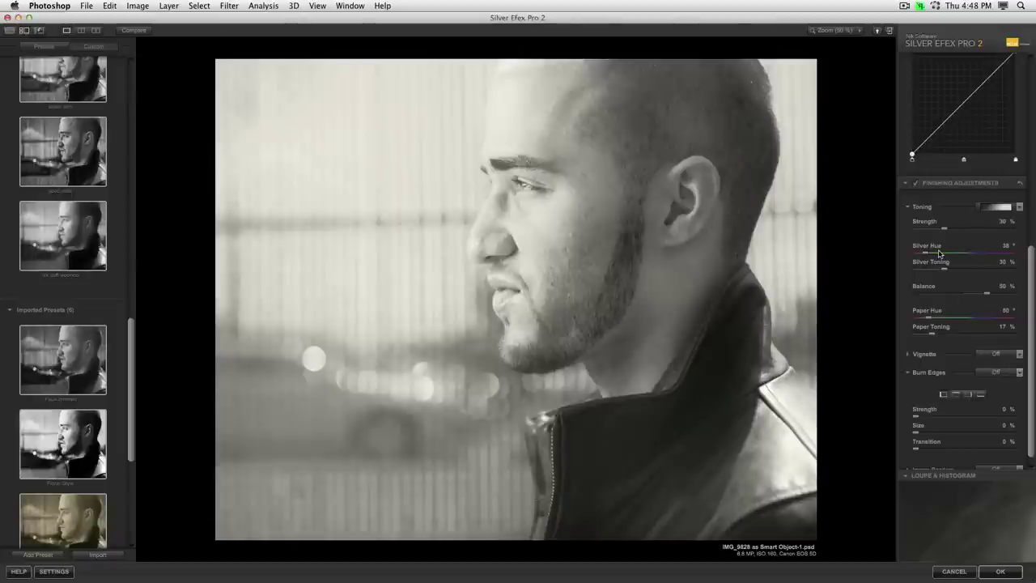
click(983, 210)
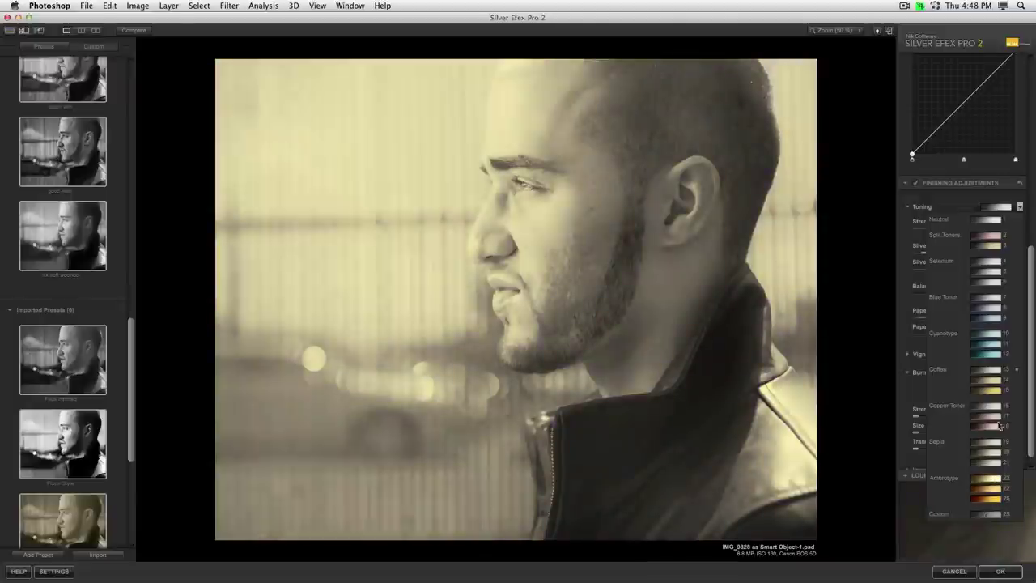
click(996, 391)
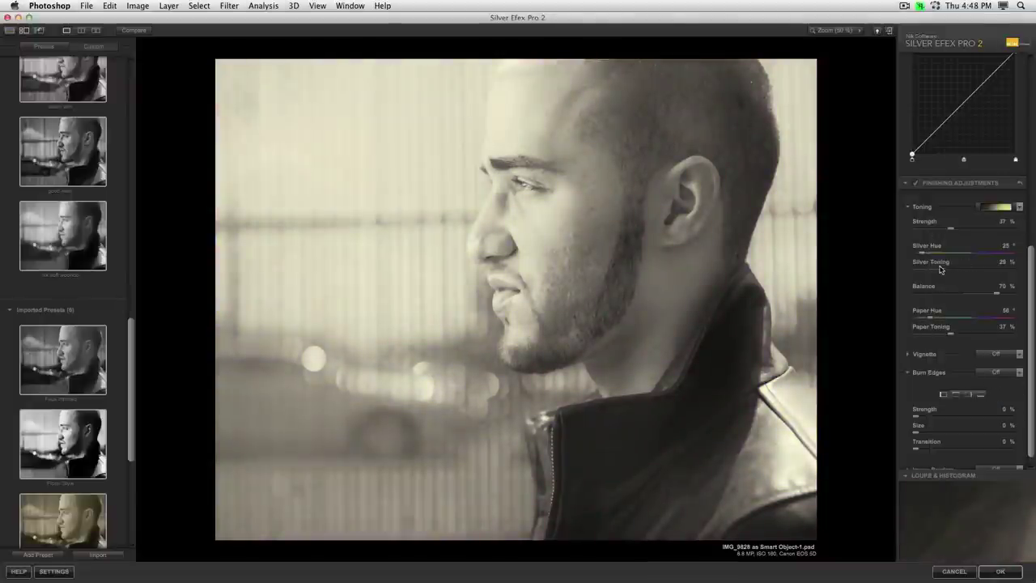
drag(940, 273, 918, 275)
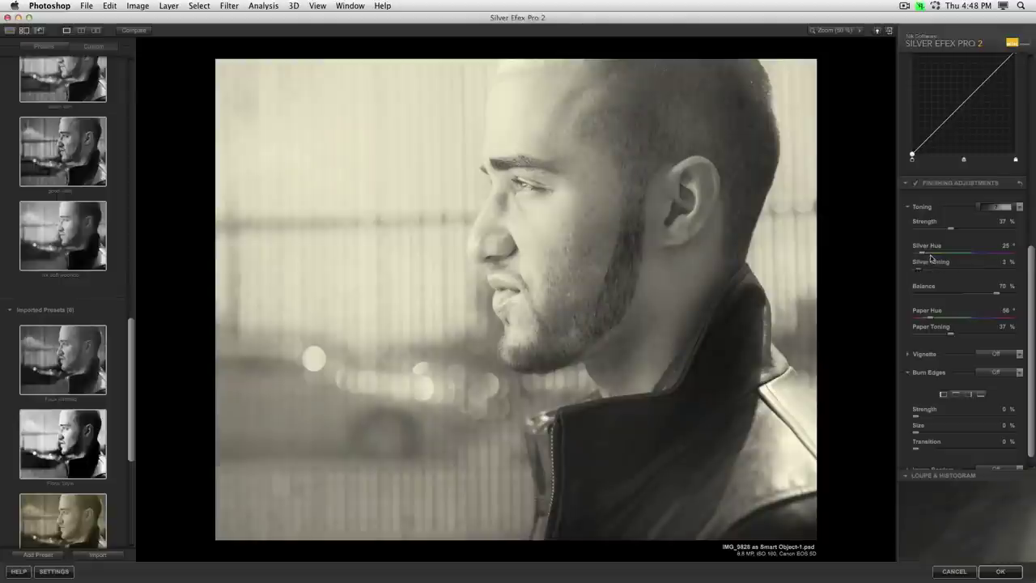
Set toning strength to 30%, compare with Finishing Adjustments off, and set Silver Hue to 0°
drag(969, 231, 955, 231)
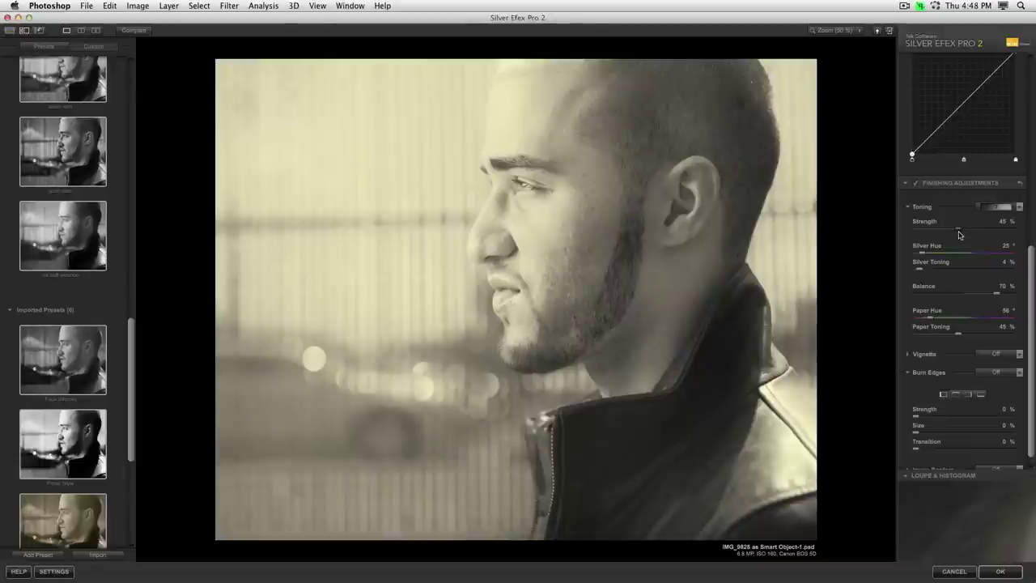
drag(961, 234, 942, 232)
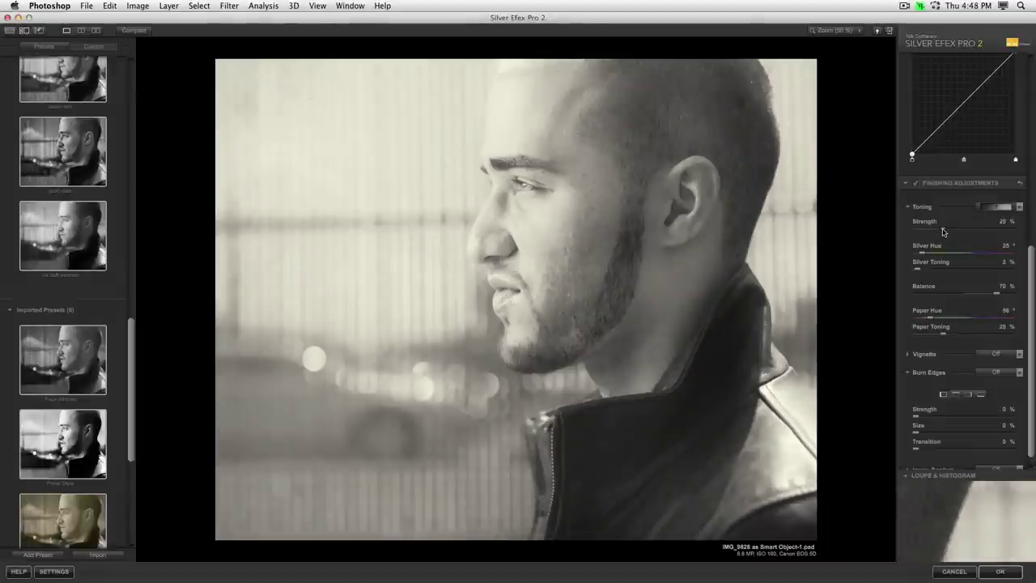
click(915, 185)
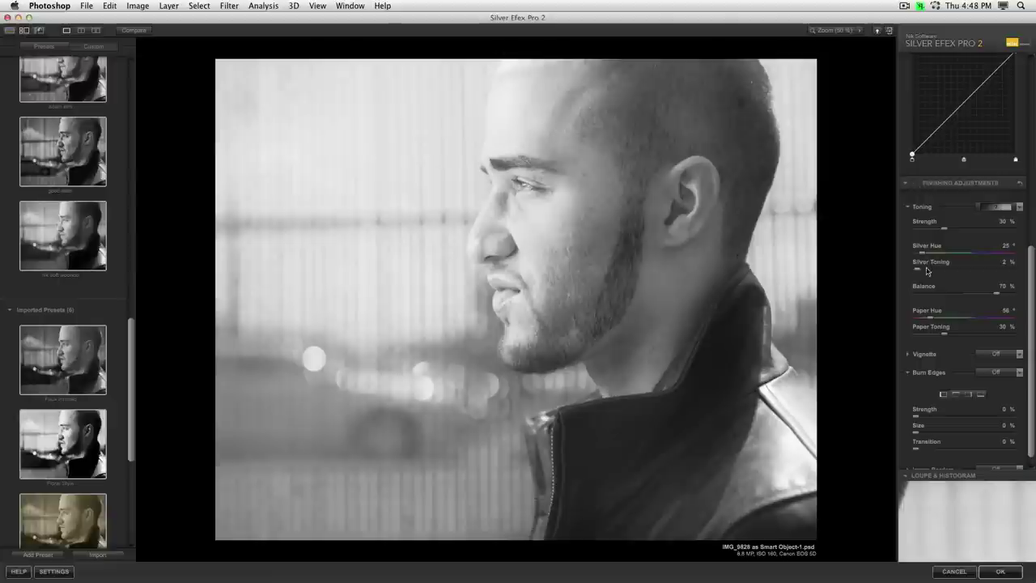
drag(923, 254, 893, 257)
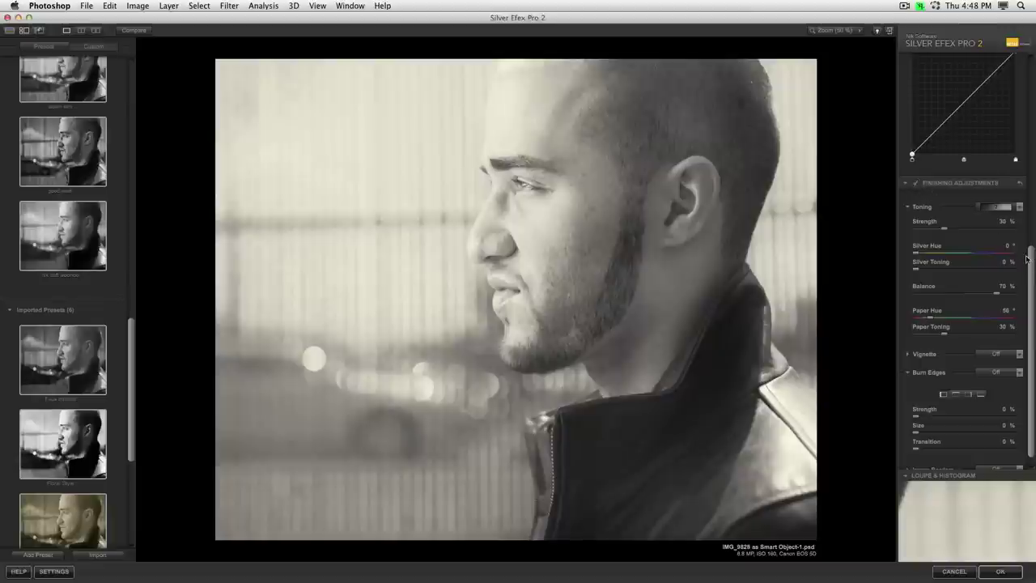
drag(1032, 259, 1006, 22)
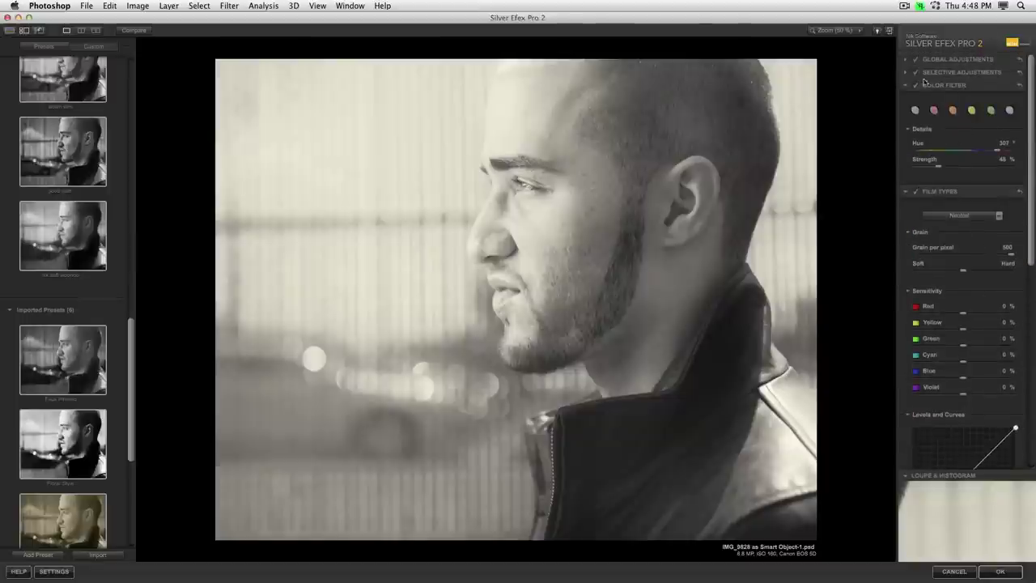
click(908, 86)
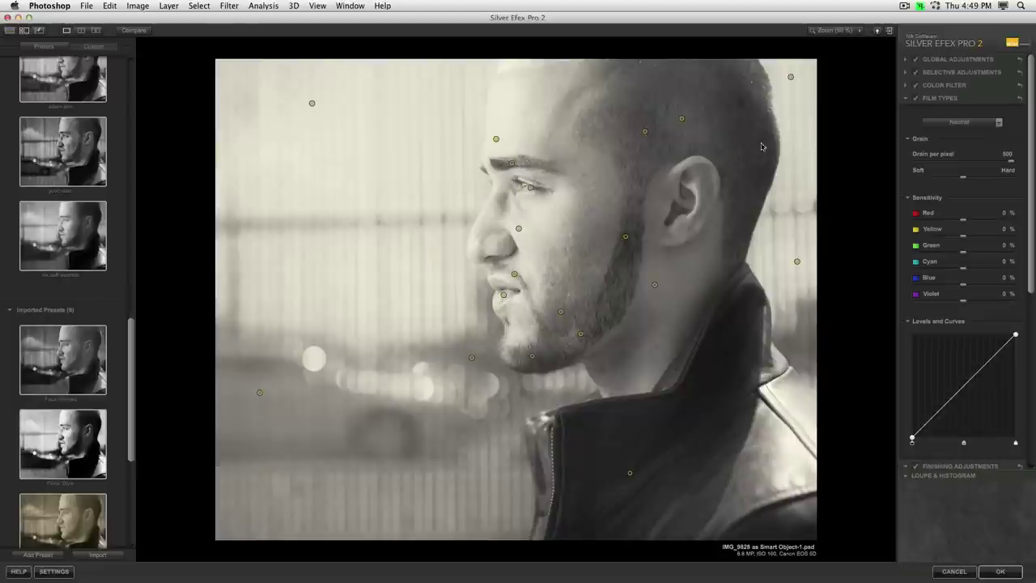
mouse_move(81, 160)
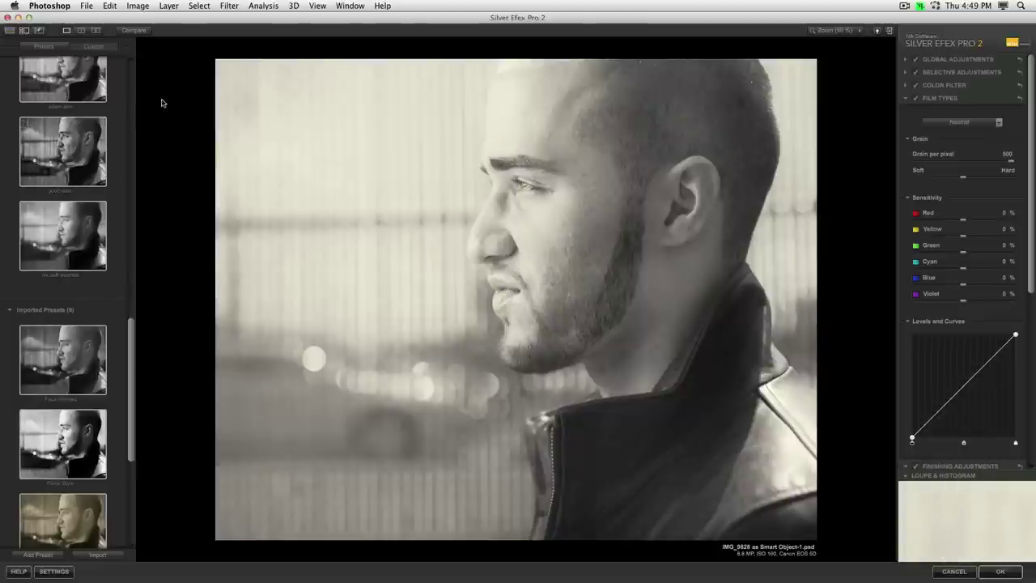
click(135, 32)
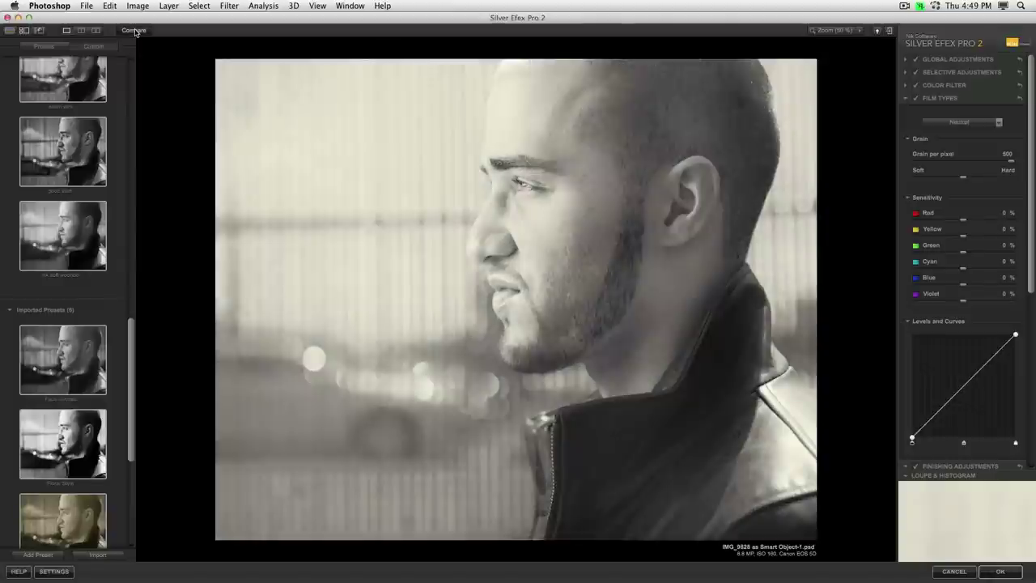
click(135, 32)
click(136, 31)
click(135, 32)
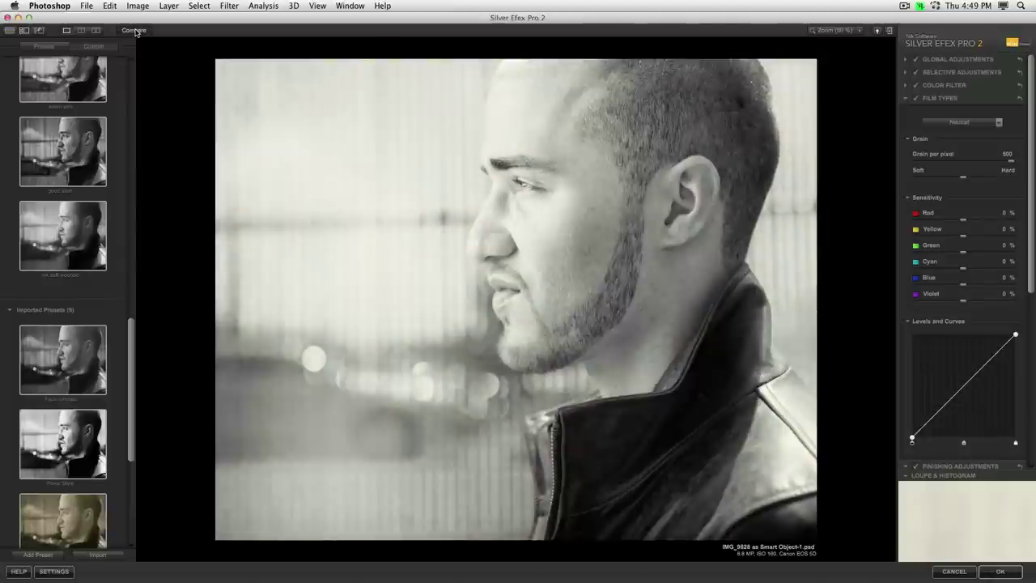
click(135, 31)
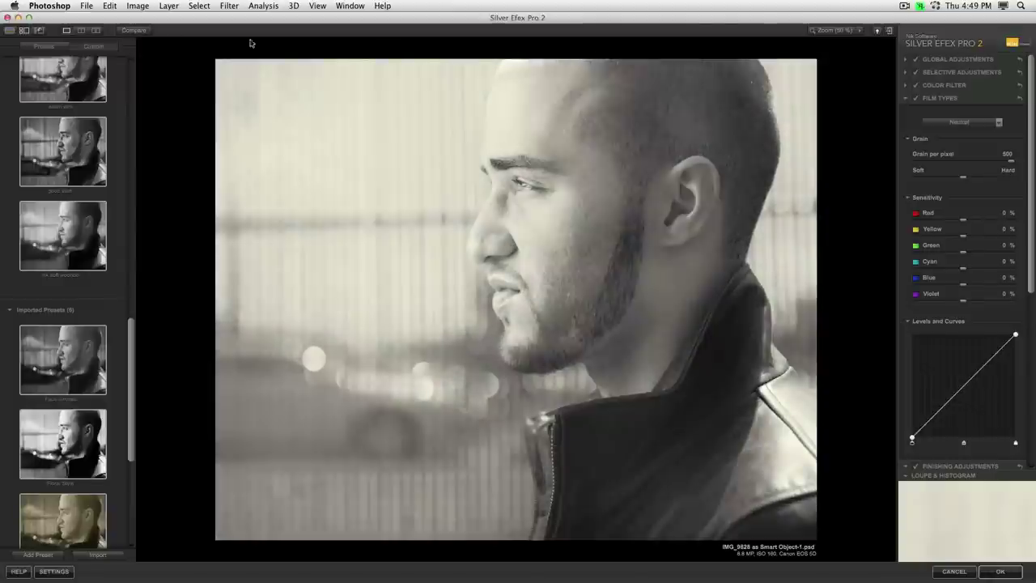
Try Ilford PAN F Plus 50 with grain at 470, then Agfa APX Pro 100
click(962, 122)
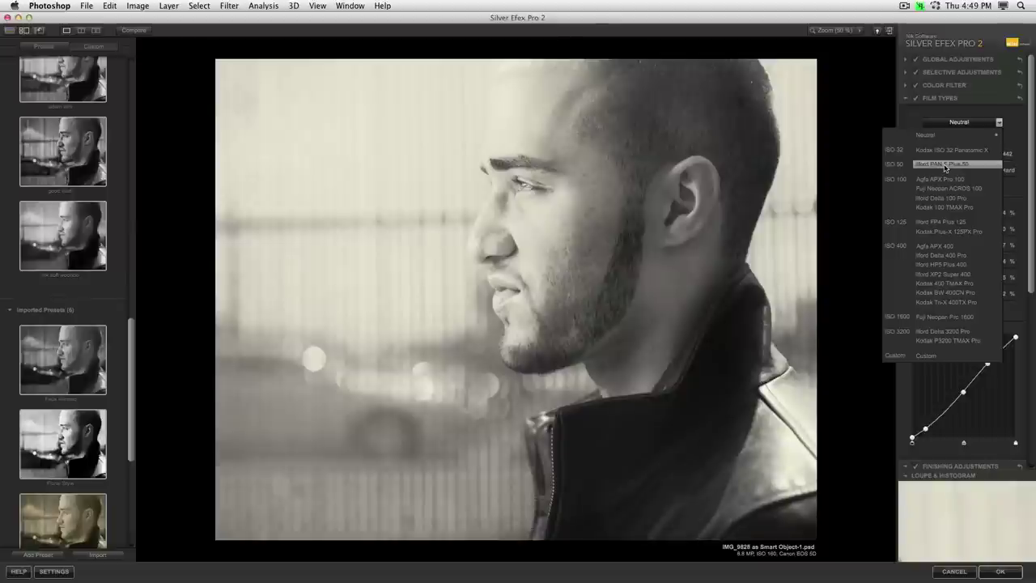
click(944, 165)
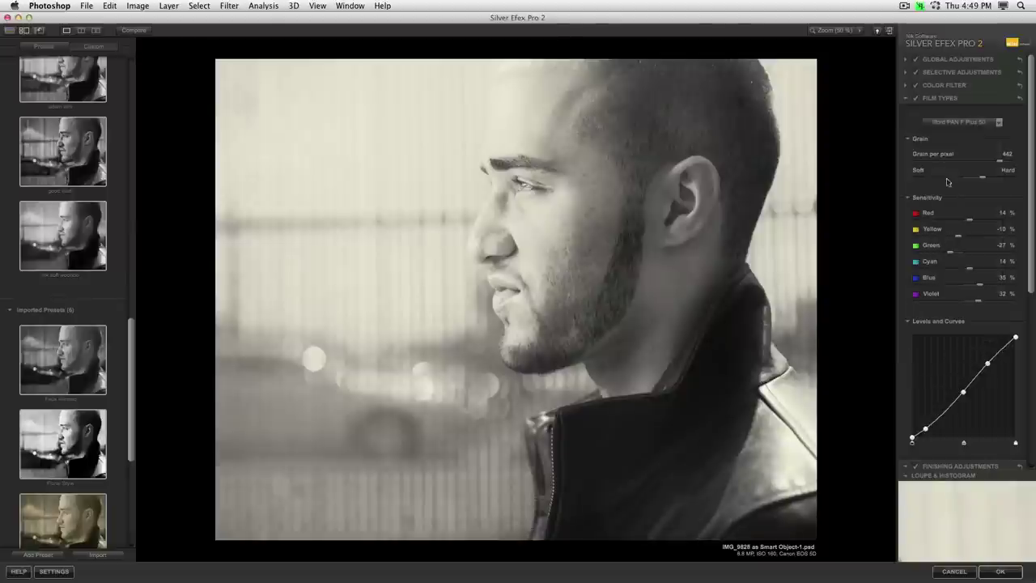
click(1006, 162)
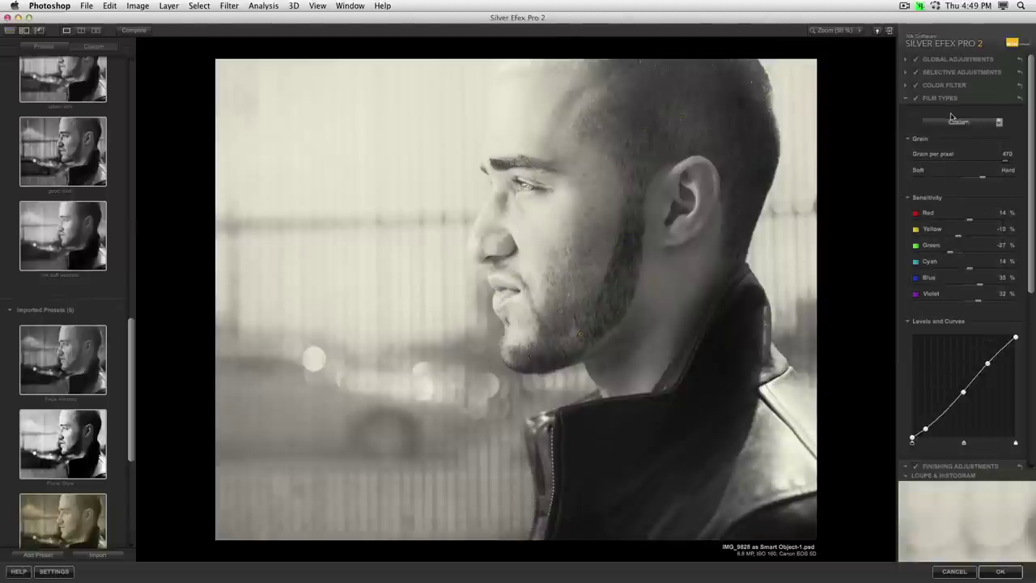
click(984, 126)
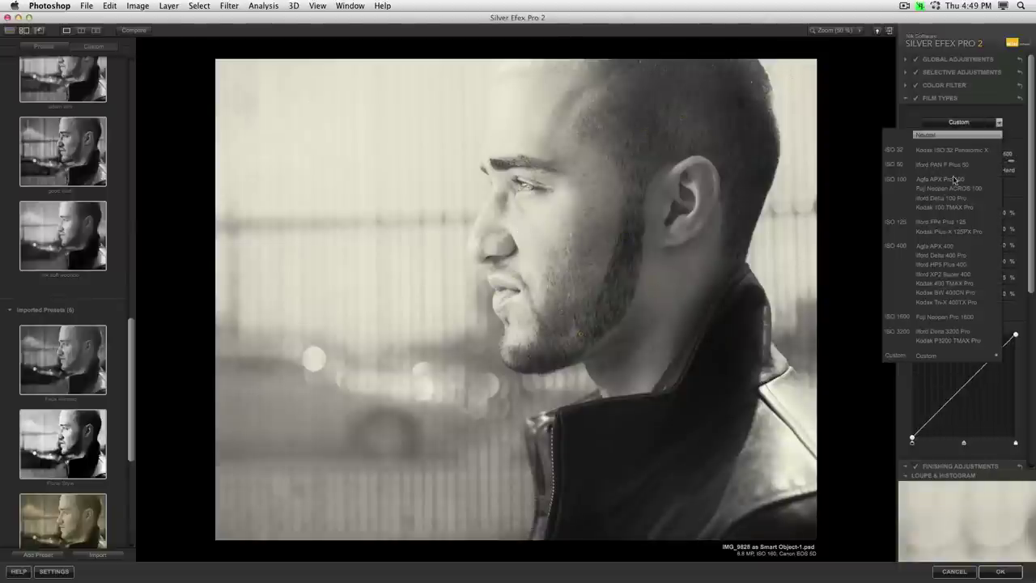
click(944, 185)
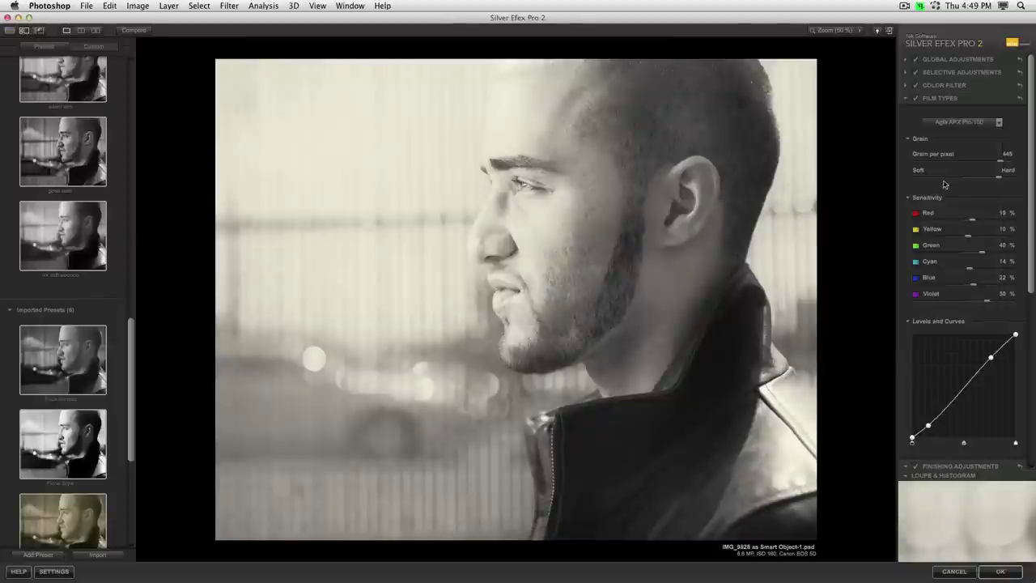
Choose Fuji Neopan ACROS 100 and toggle the film effect off and on to compare
click(959, 123)
click(944, 188)
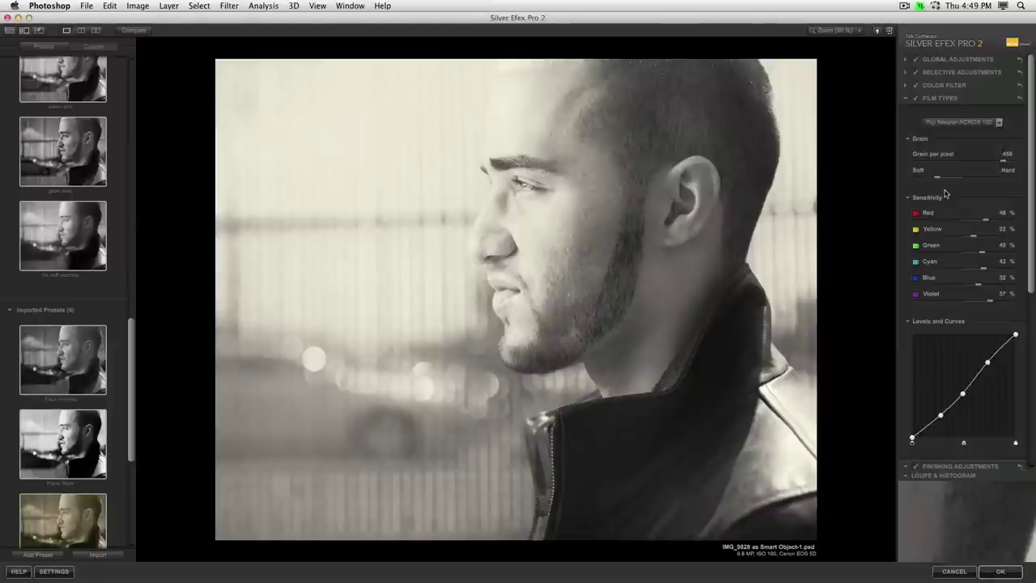
click(915, 99)
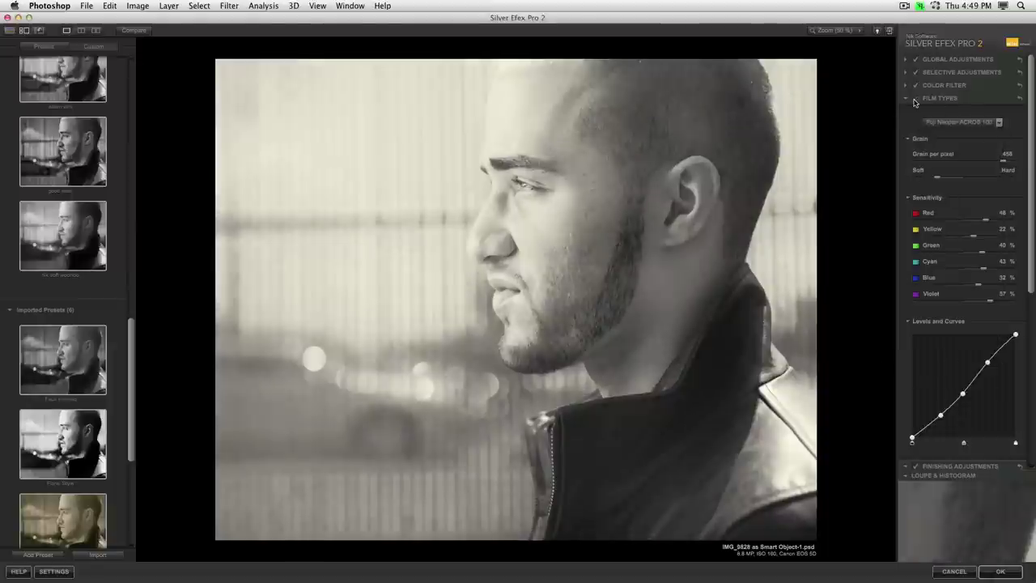
click(915, 99)
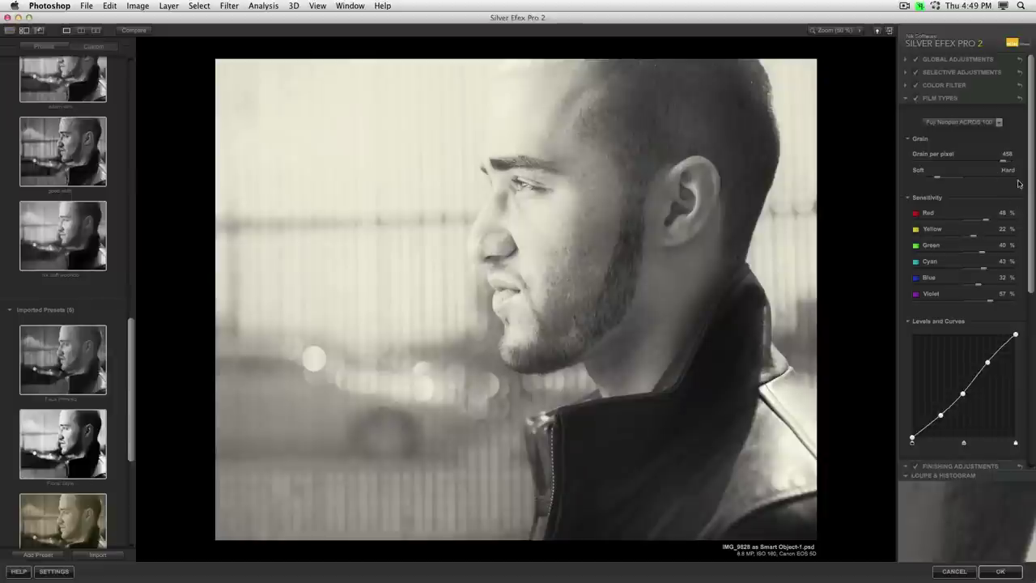
click(962, 122)
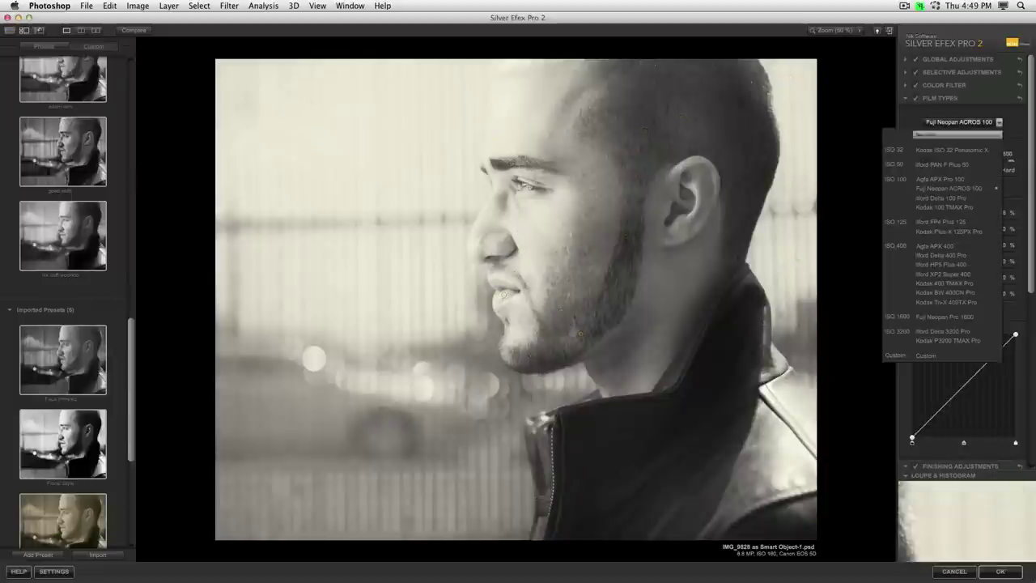
click(1029, 109)
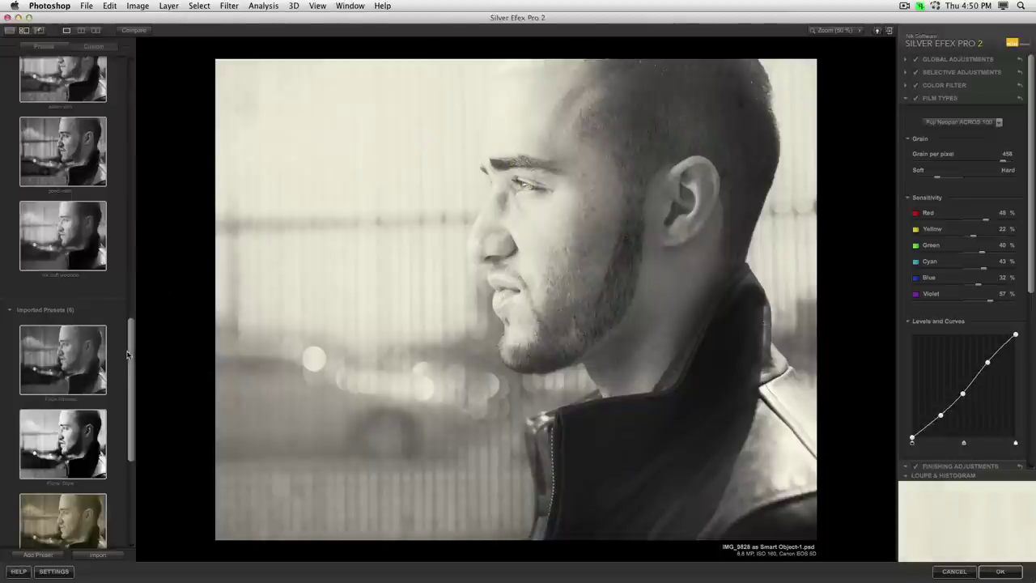
Apply the Silver Efex Pro 2 conversion, then reopen the filter and cancel without changes
drag(127, 354, 130, 196)
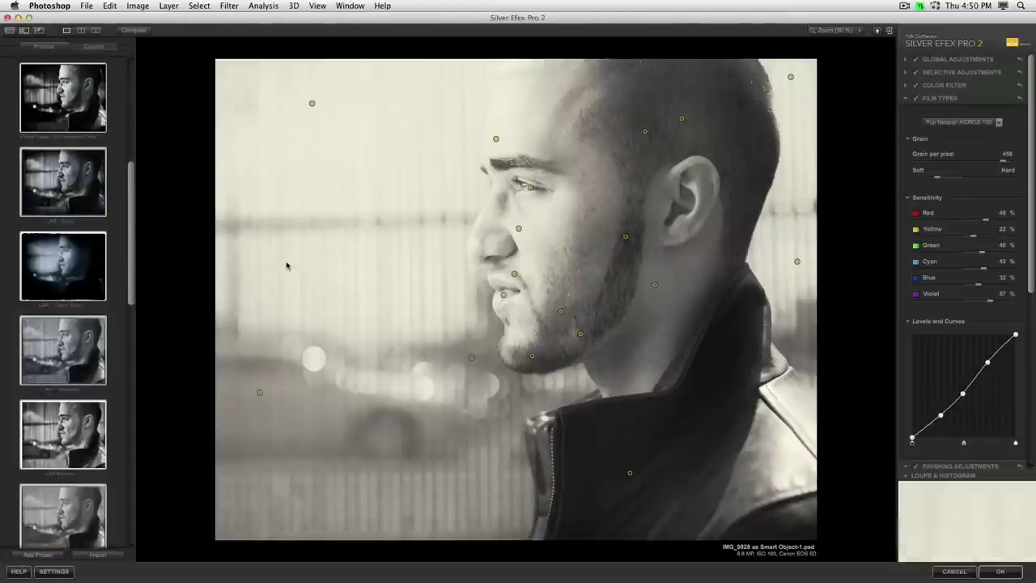
scroll(128, 191, up, 10)
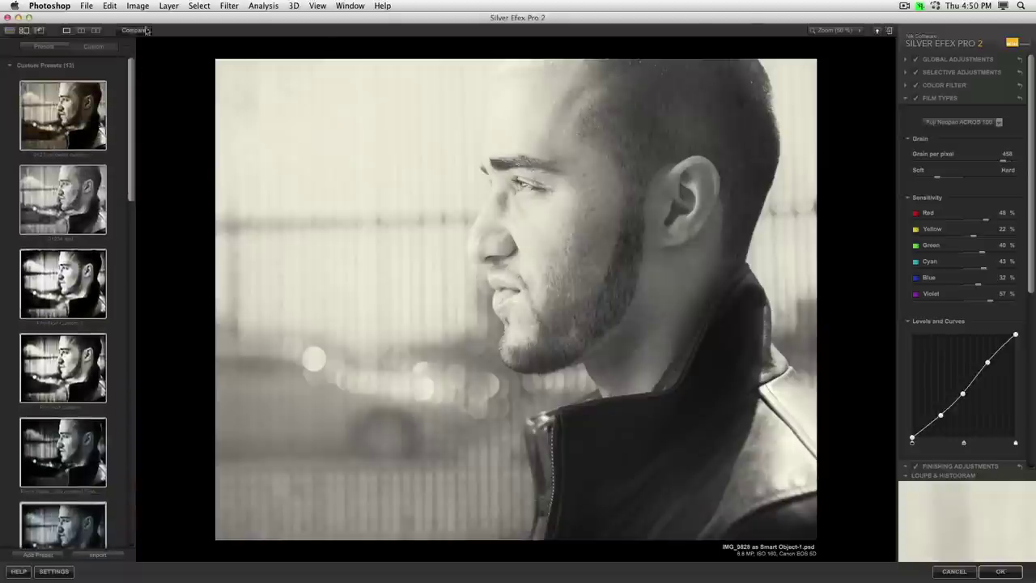
click(1000, 572)
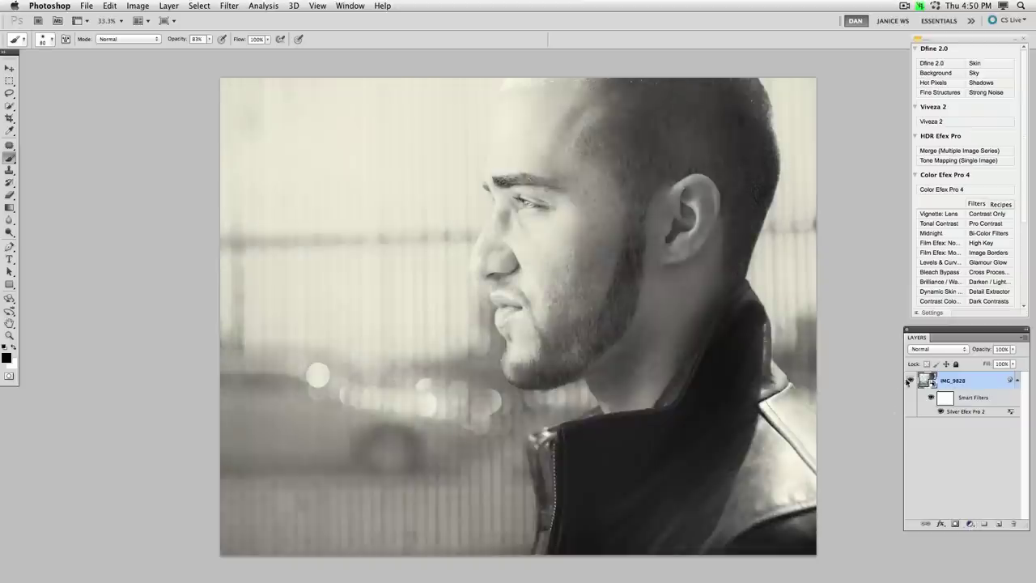
double_click(965, 412)
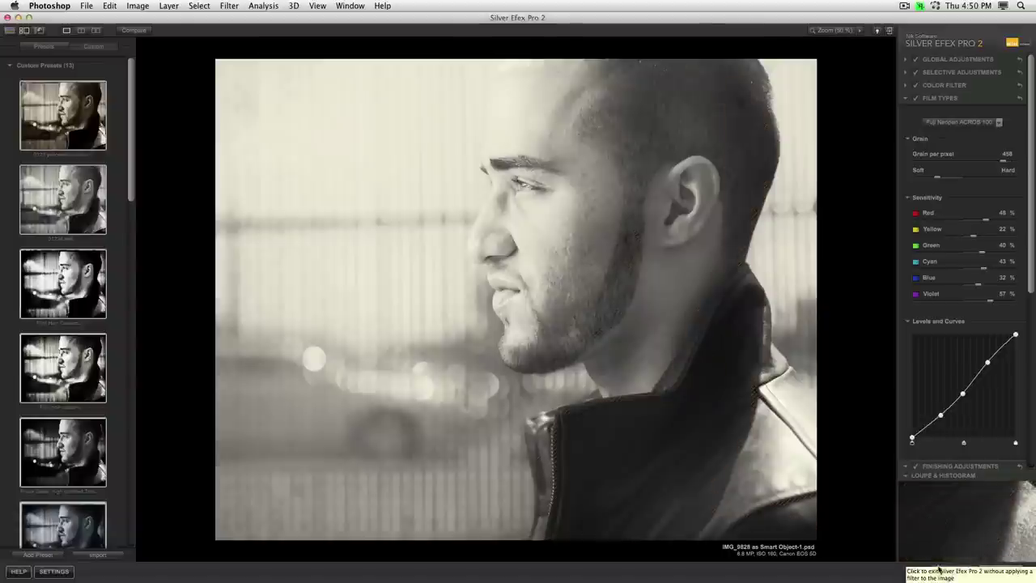
click(941, 571)
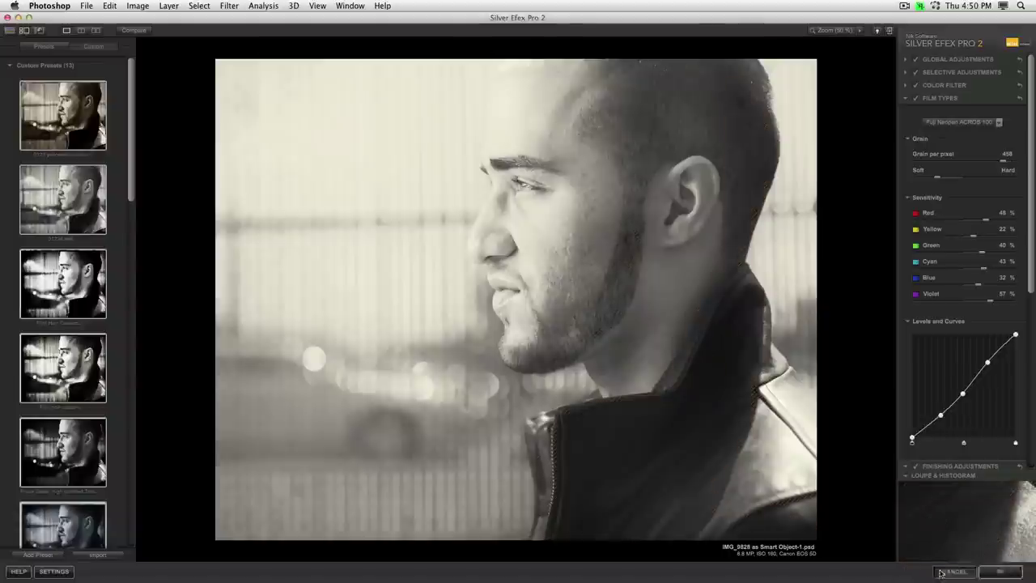
Rasterize the smart object and close the finished portrait document
click(119, 140)
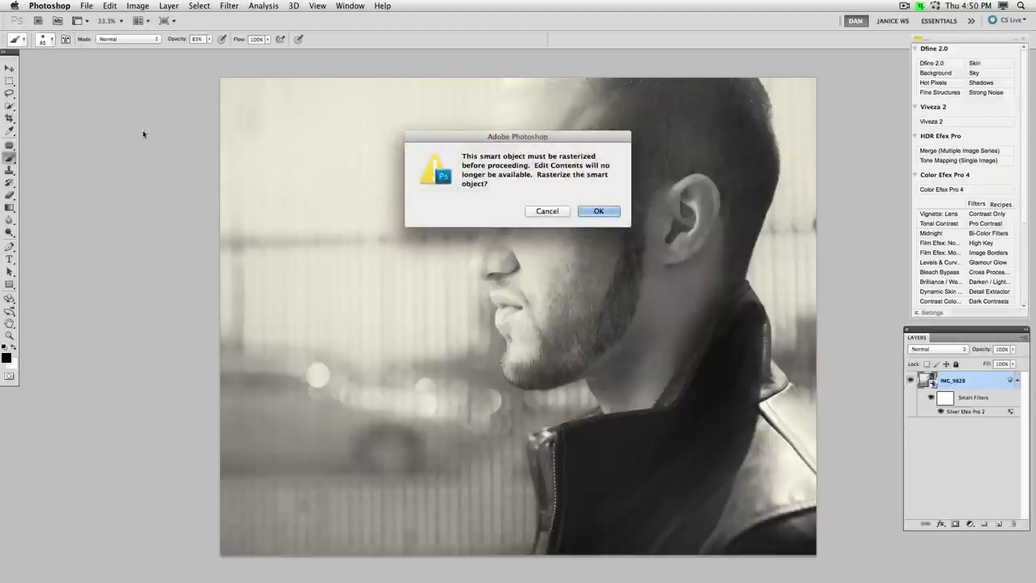
click(595, 212)
key(super+w)
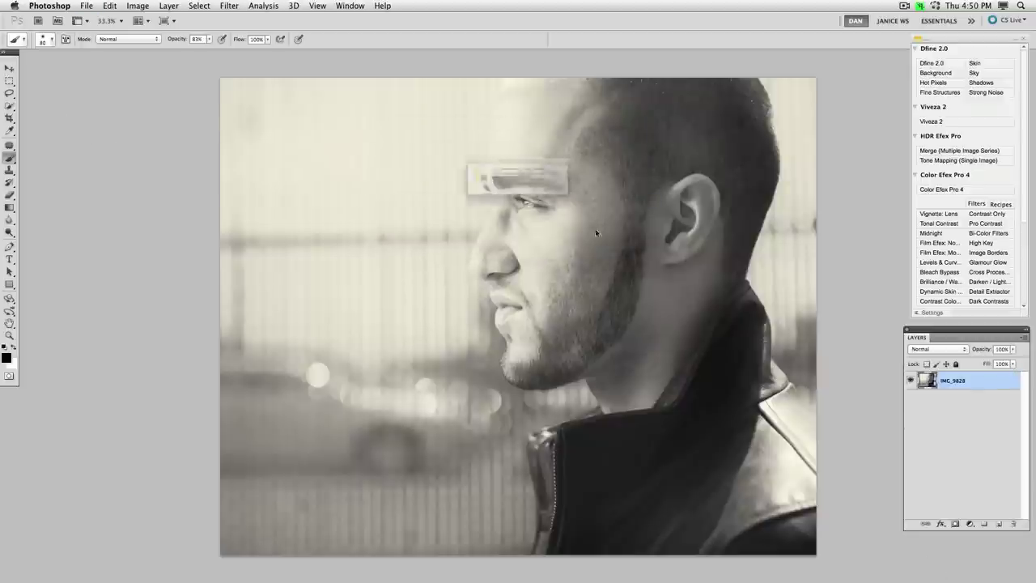
click(602, 203)
Open IMG_0151.CR2 from the desktop with Photoshop CS5
click(603, 163)
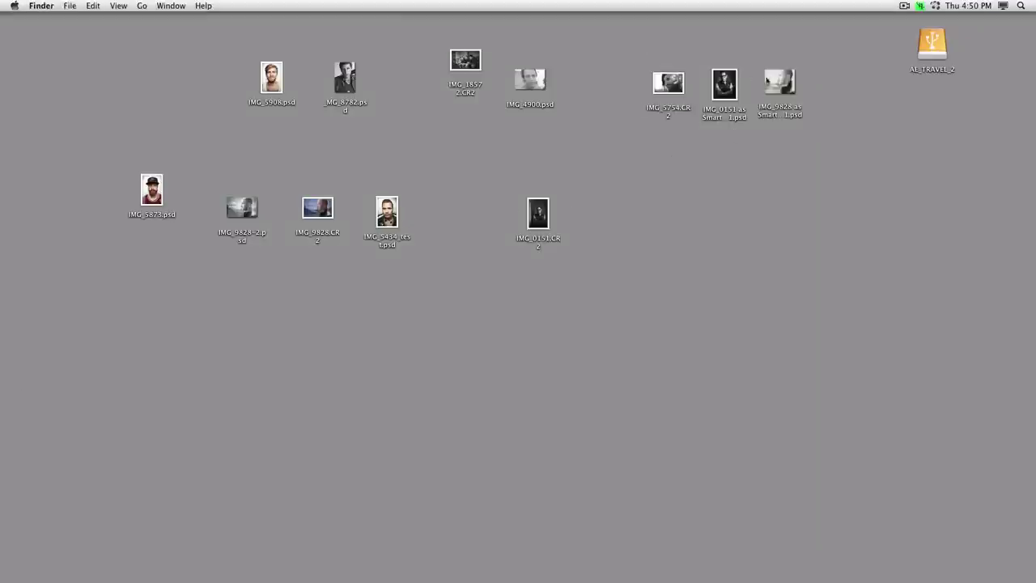
click(724, 84)
right_click(728, 74)
right_click(539, 209)
mouse_move(570, 220)
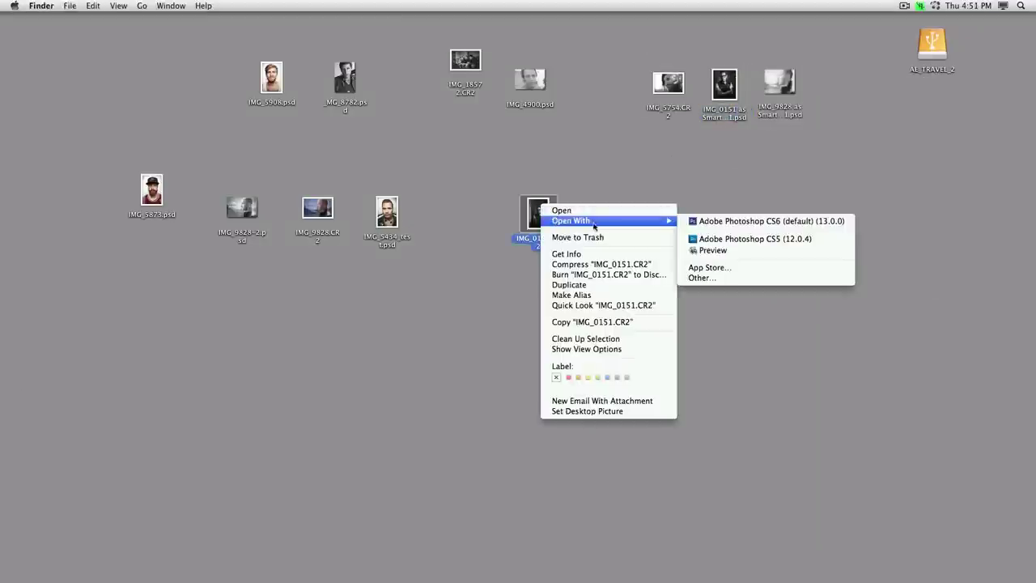
click(761, 235)
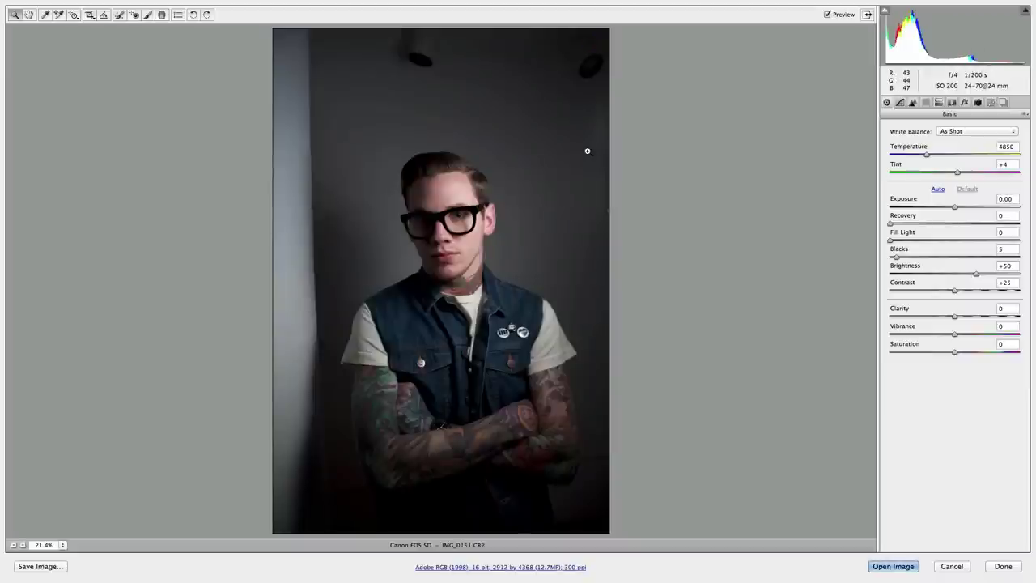
Crop IMG_0151 to 2488 by 3528, trimming the left wall strip and the top
click(587, 151)
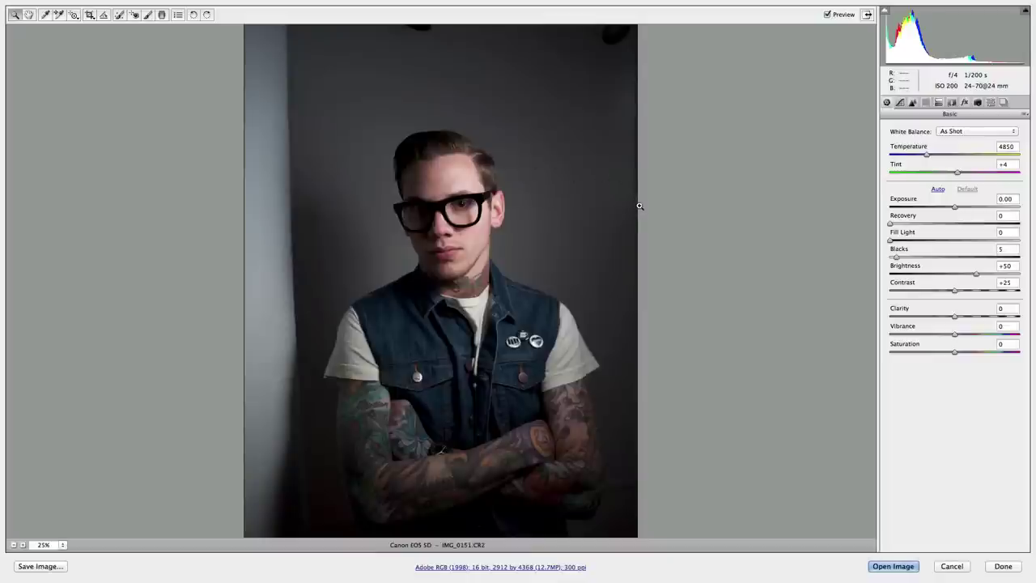
alt+click(591, 161)
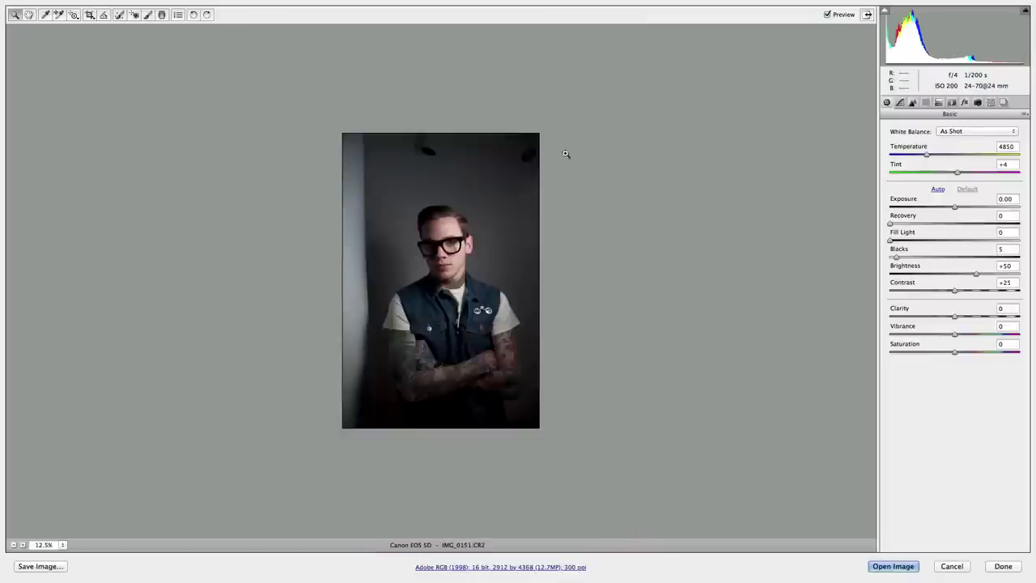
click(511, 169)
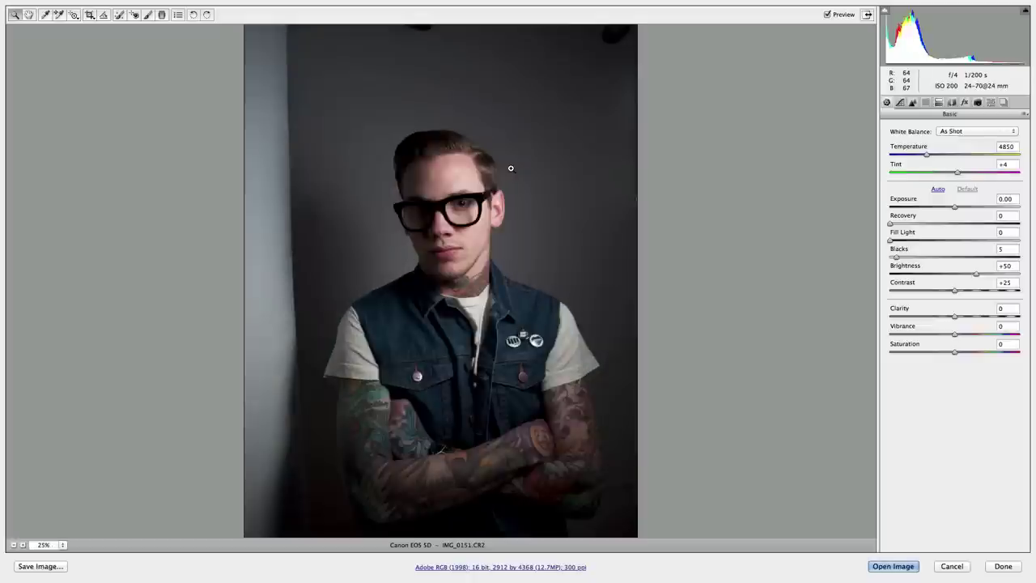
alt+click(511, 168)
key(c)
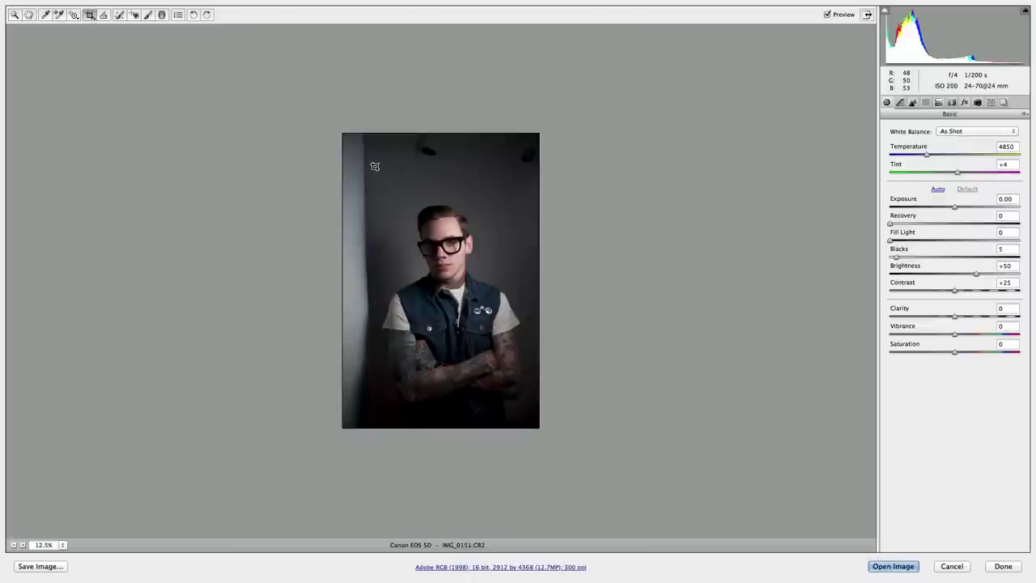
drag(367, 187, 568, 455)
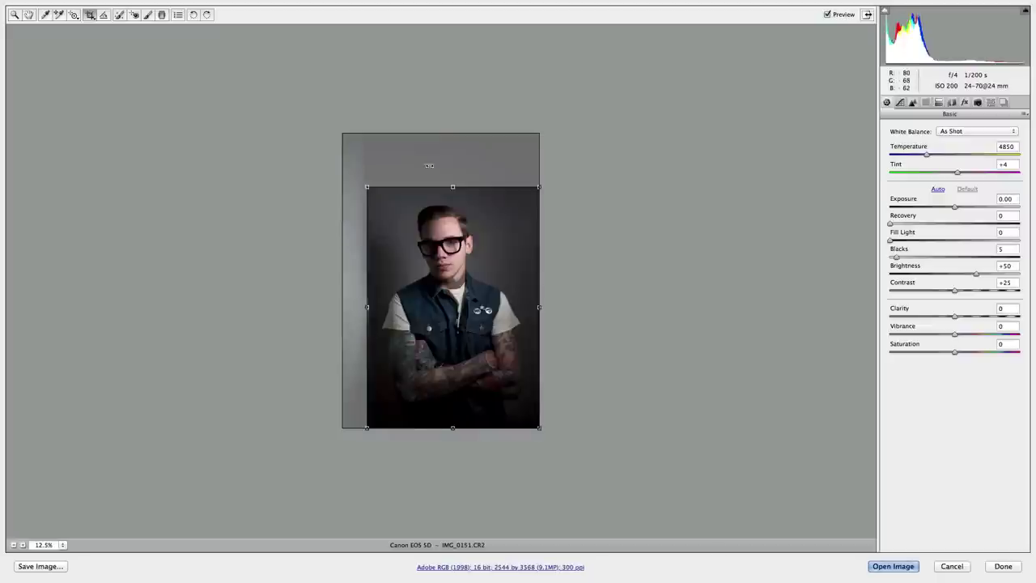
drag(368, 187, 373, 189)
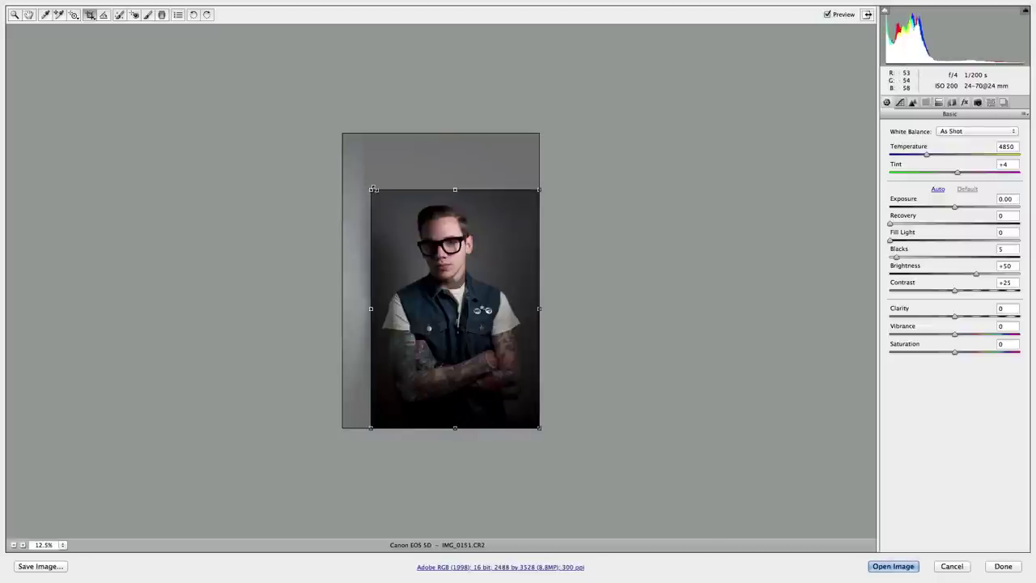
key(z)
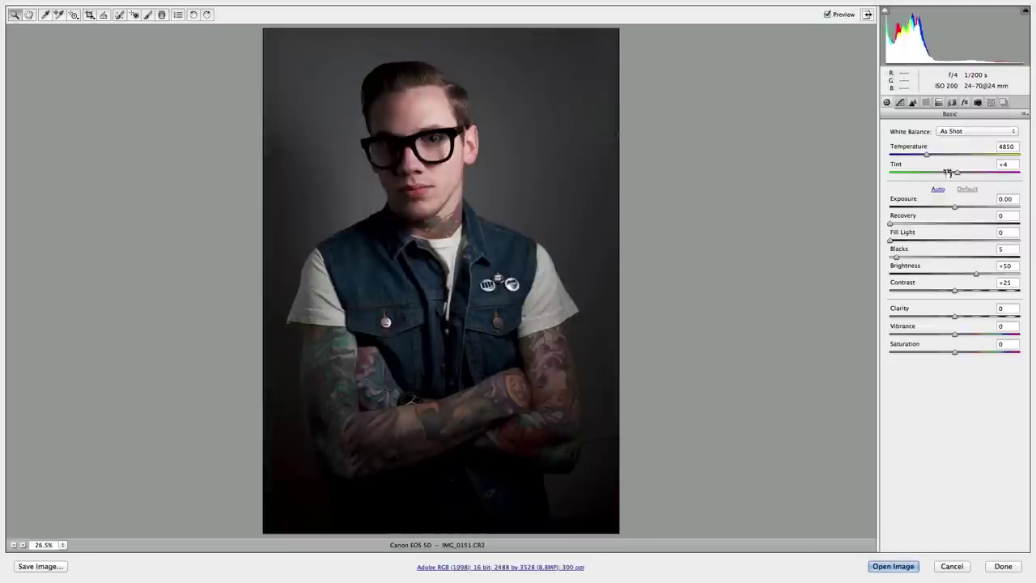
Turn the Detail sharpening Amount down from 25 to 0
click(840, 220)
click(913, 102)
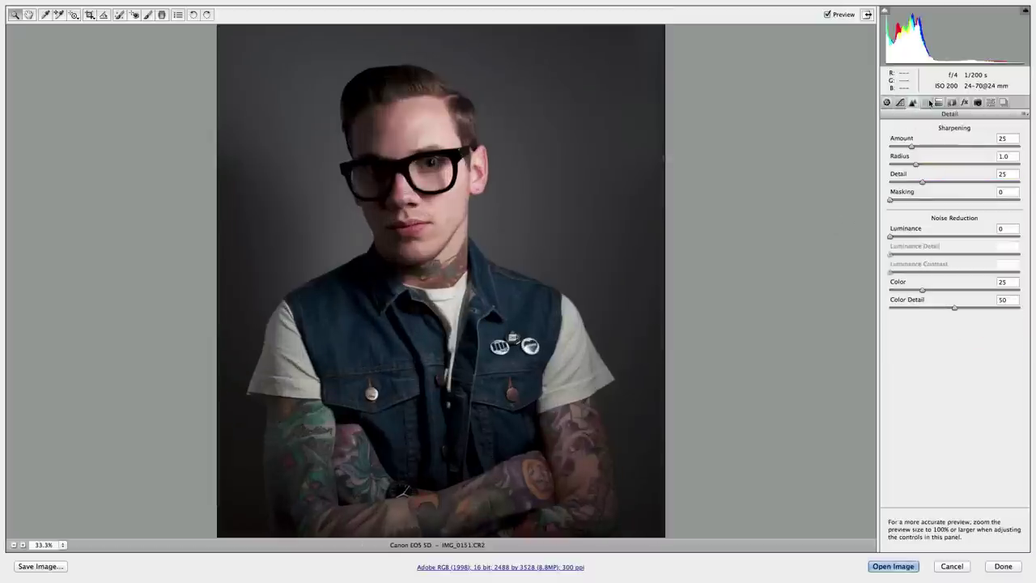
click(927, 103)
click(899, 102)
click(912, 103)
drag(914, 145, 825, 157)
Lower Blacks from 5 to 0 in the Basic panel to open up the shadows
click(887, 103)
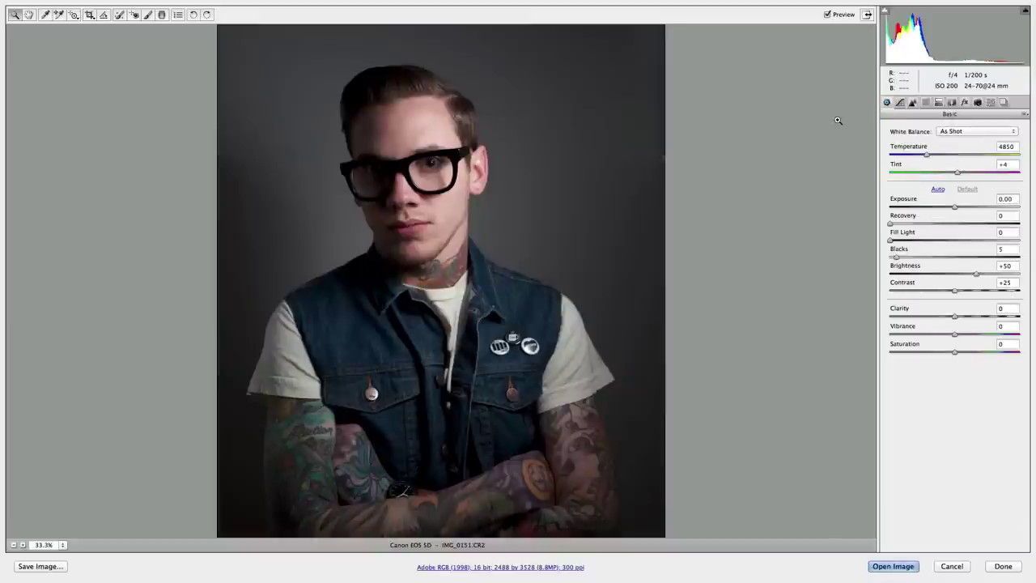
alt+click(838, 120)
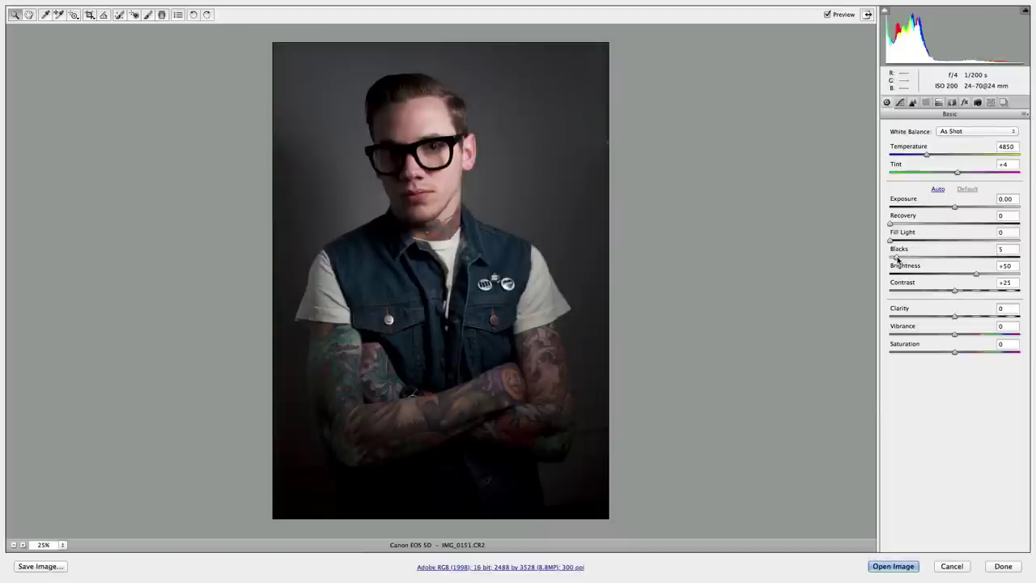
drag(896, 258, 887, 256)
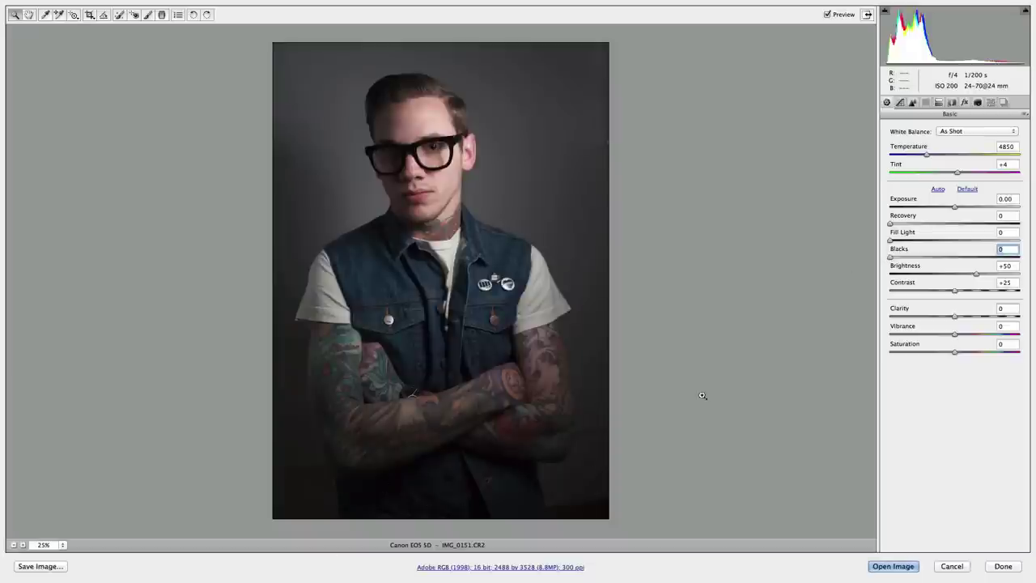
click(904, 258)
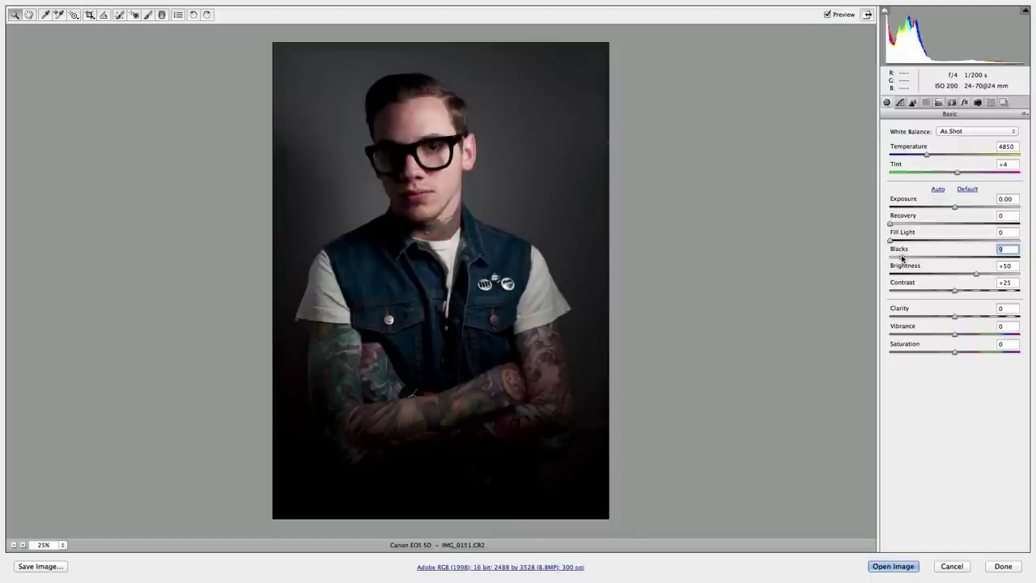
click(901, 257)
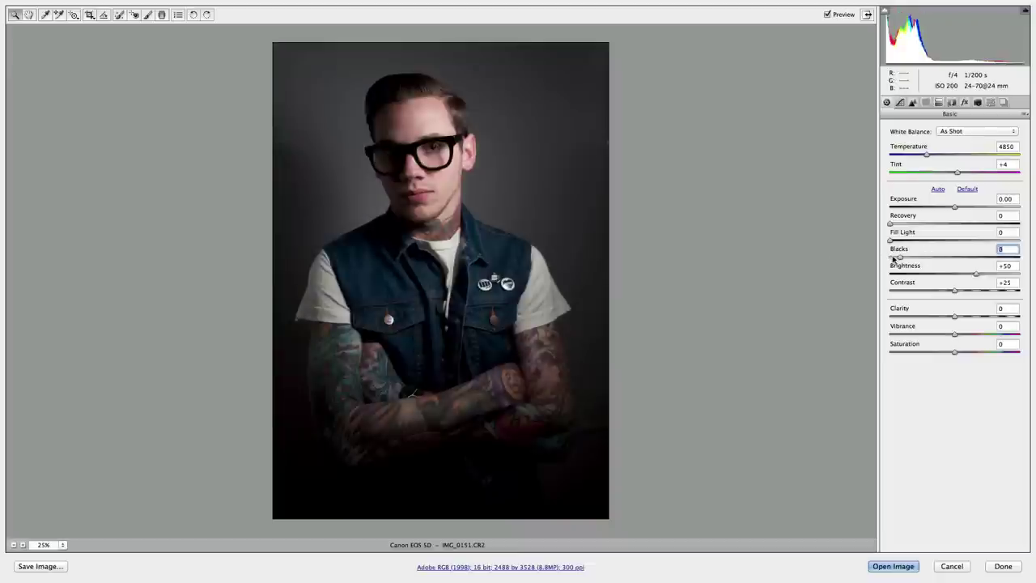
drag(897, 257, 886, 259)
click(688, 197)
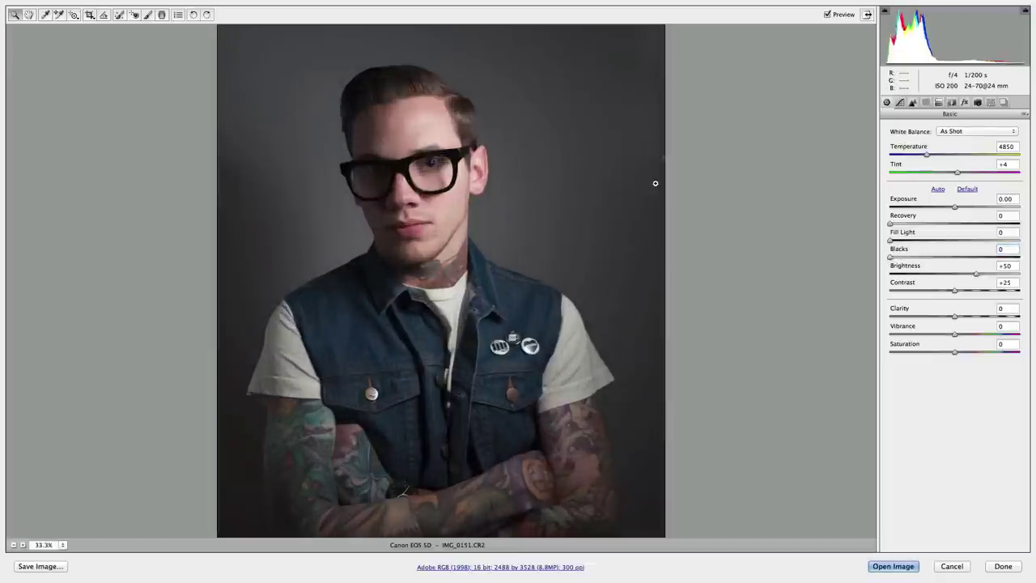
alt+click(584, 149)
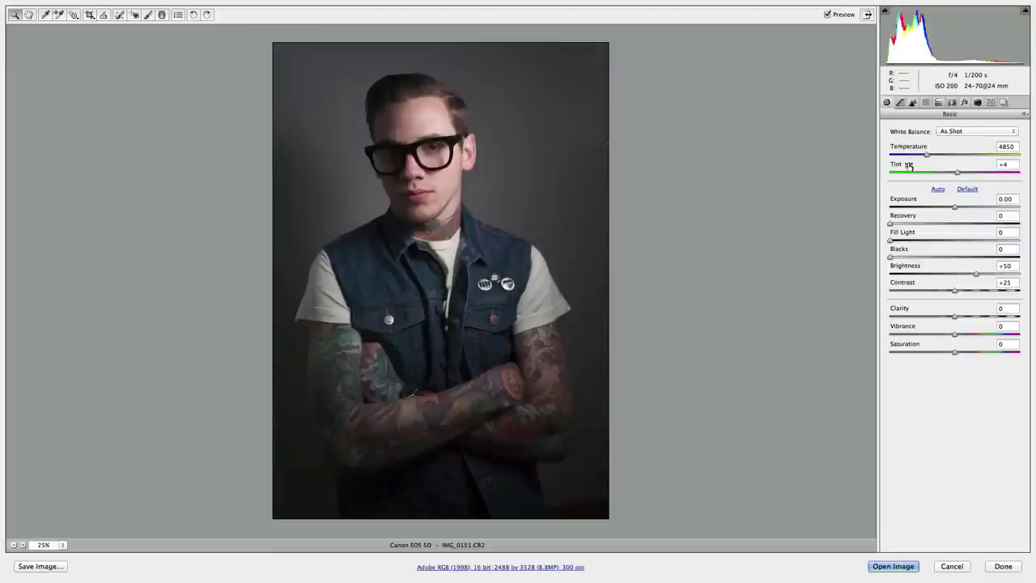
Raise Exposure to +0.75 and Recovery to 8
click(956, 208)
drag(957, 208, 969, 209)
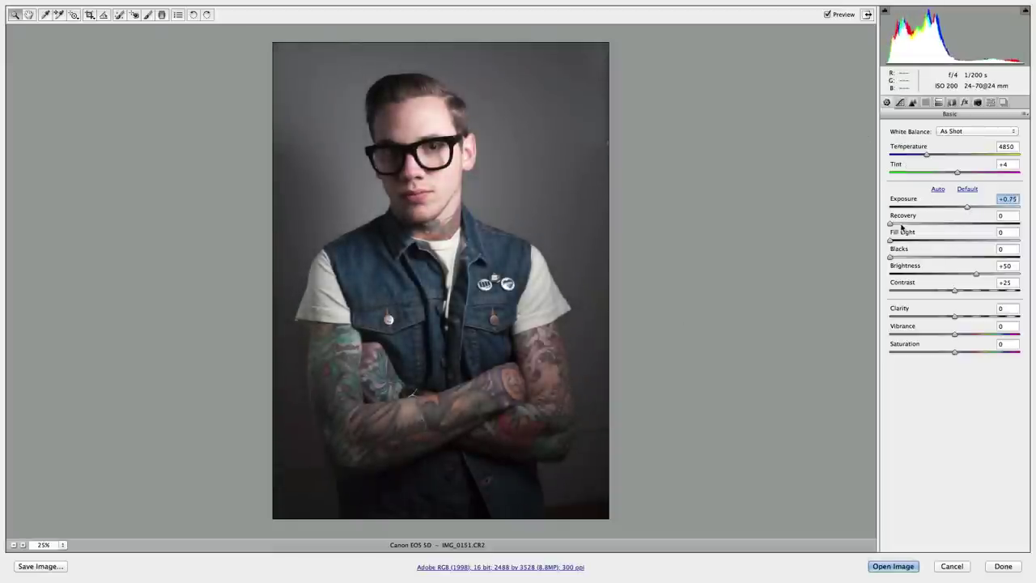
drag(902, 227, 899, 225)
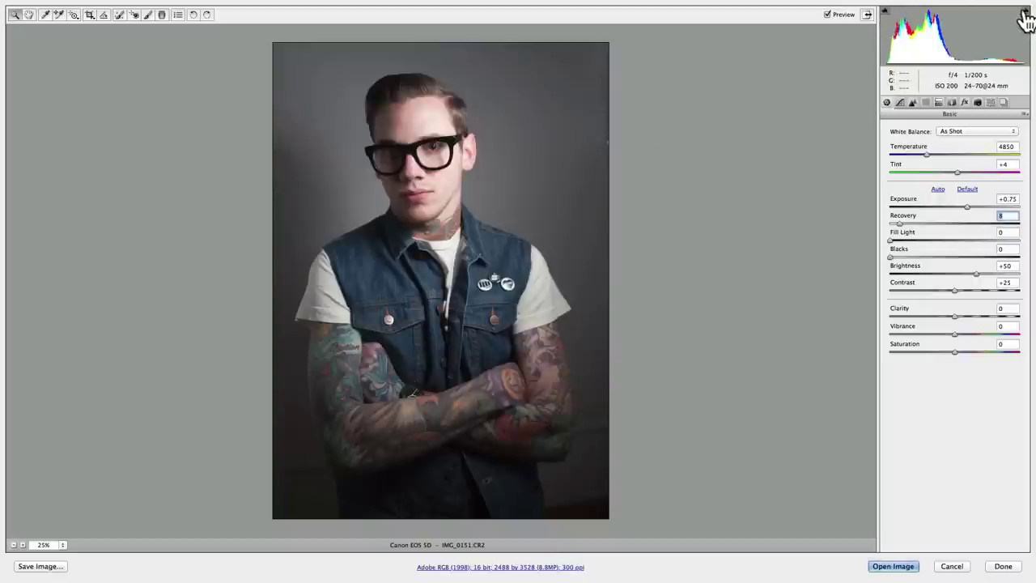
key(super+equal)
key(super+minus)
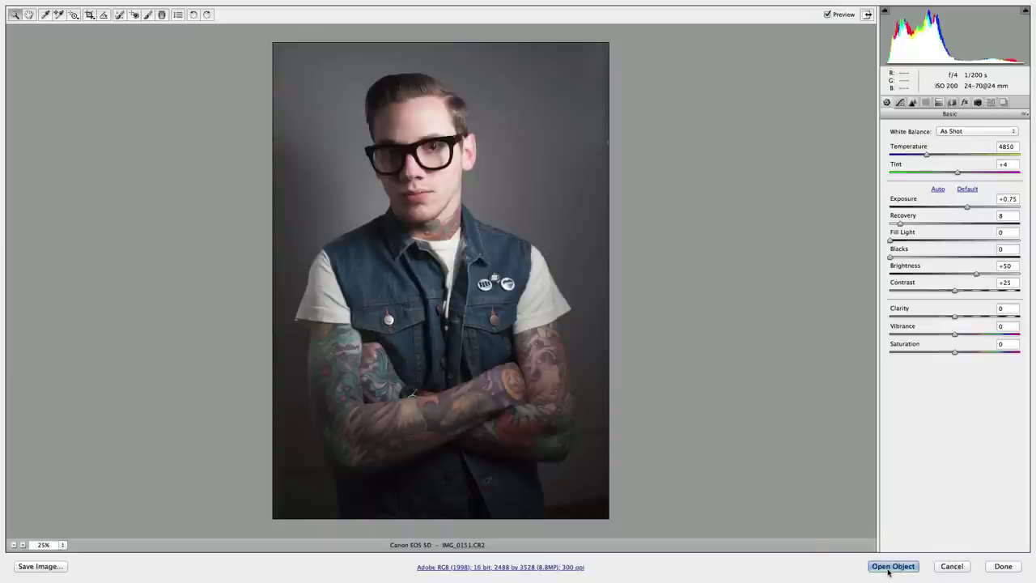
Open the photo in Photoshop as a smart object with Shift-Open Object
key(shift)
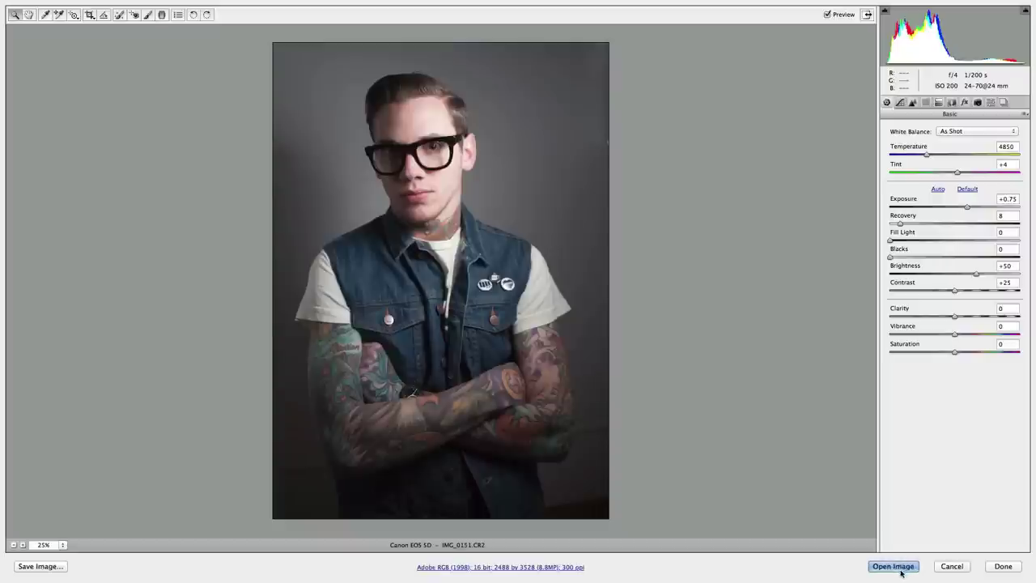
key(shift)
key(shift)
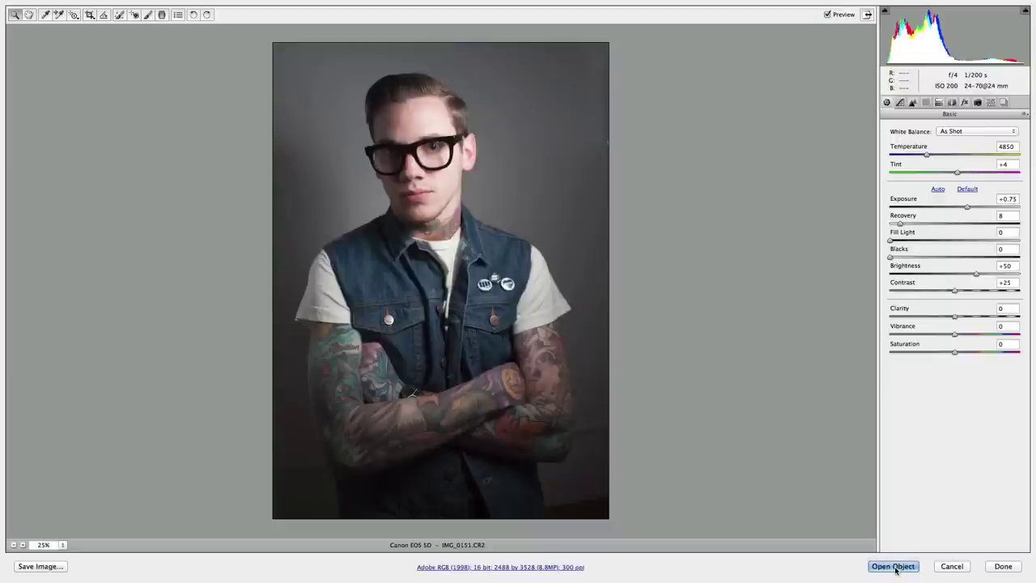
shift+click(893, 567)
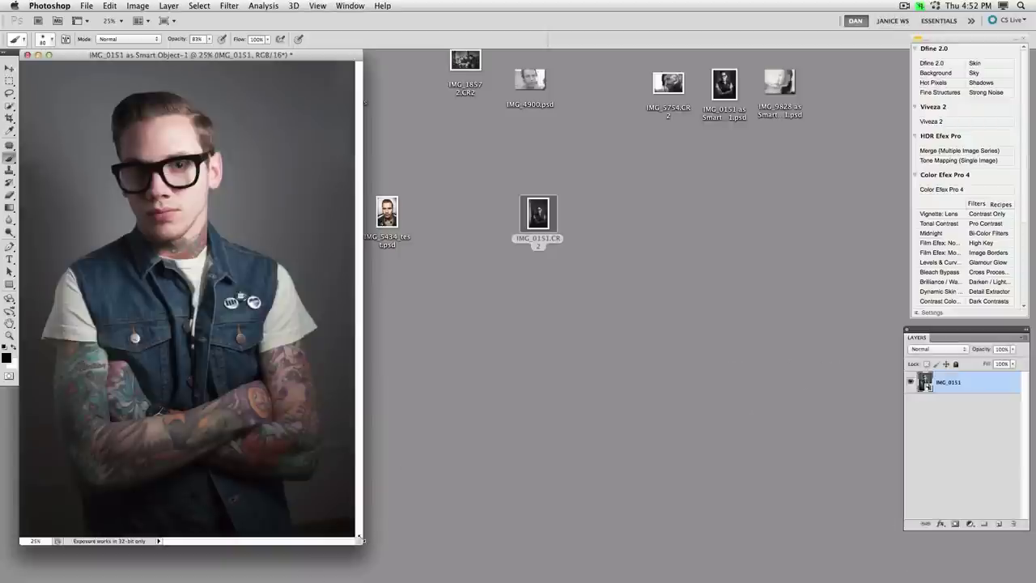
Show IMG_0151 in Full Screen Mode with Menu Bar, zoomed to fit on grey
key(f)
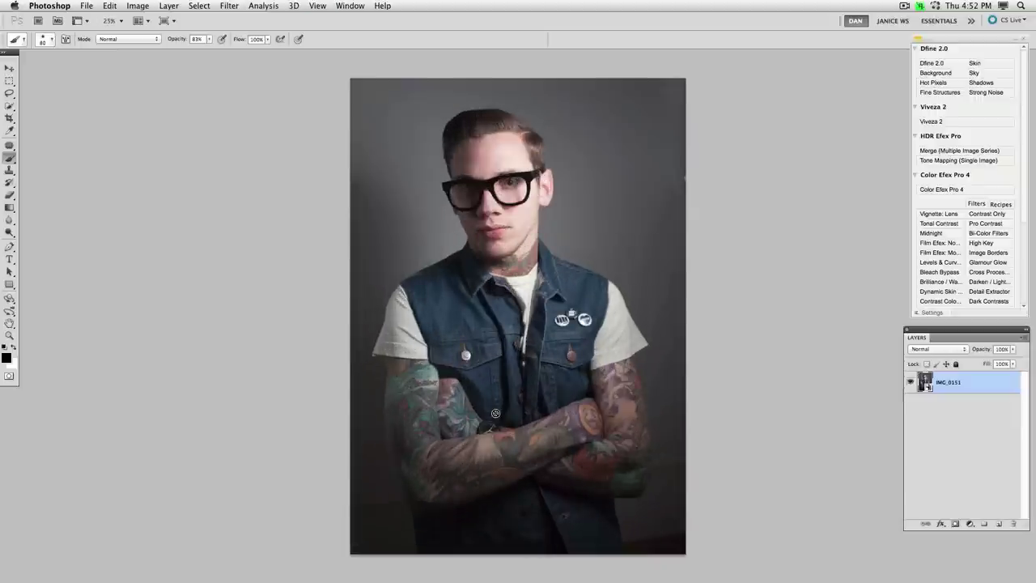
key(super+equal)
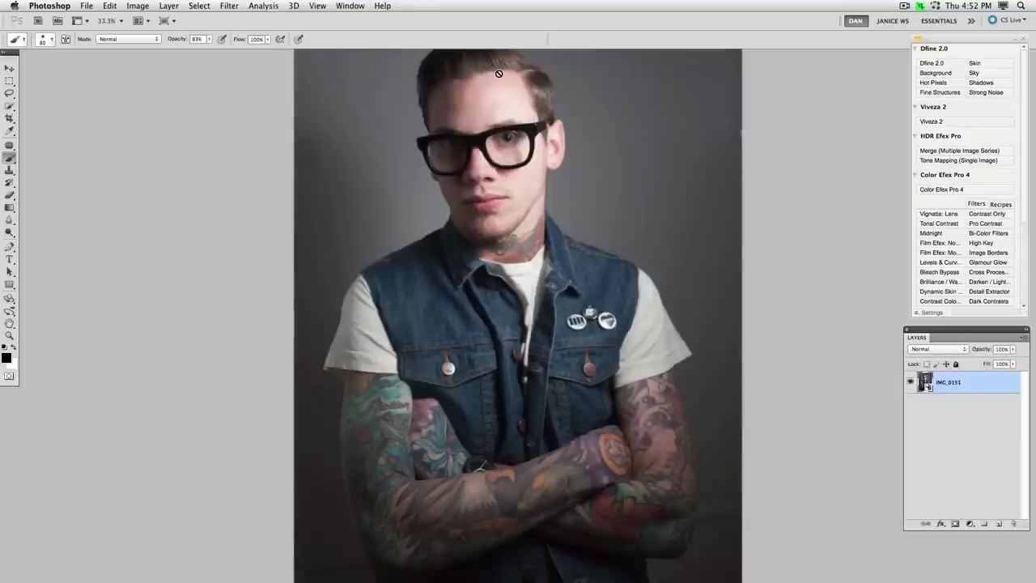
key(super+minus)
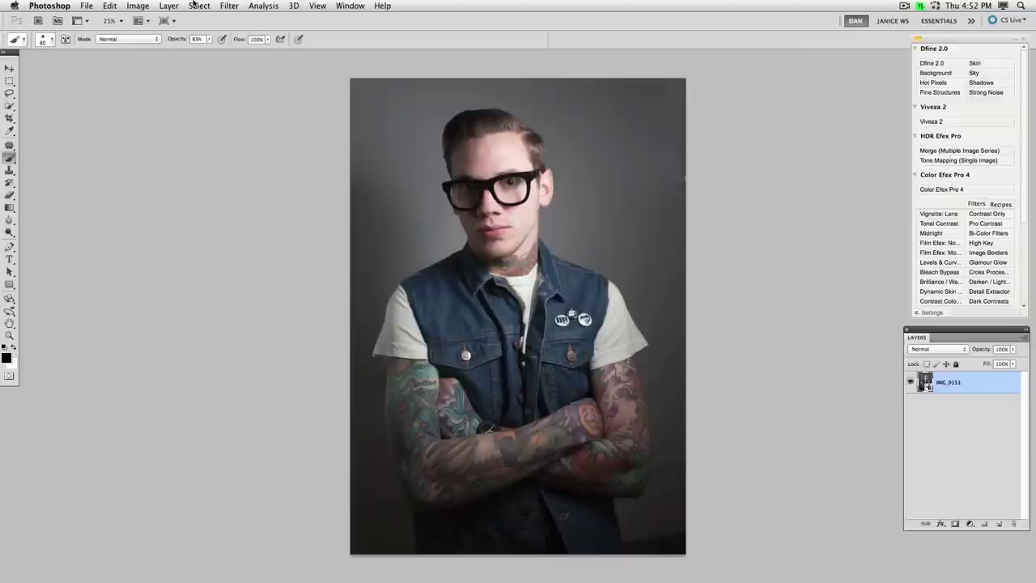
click(229, 6)
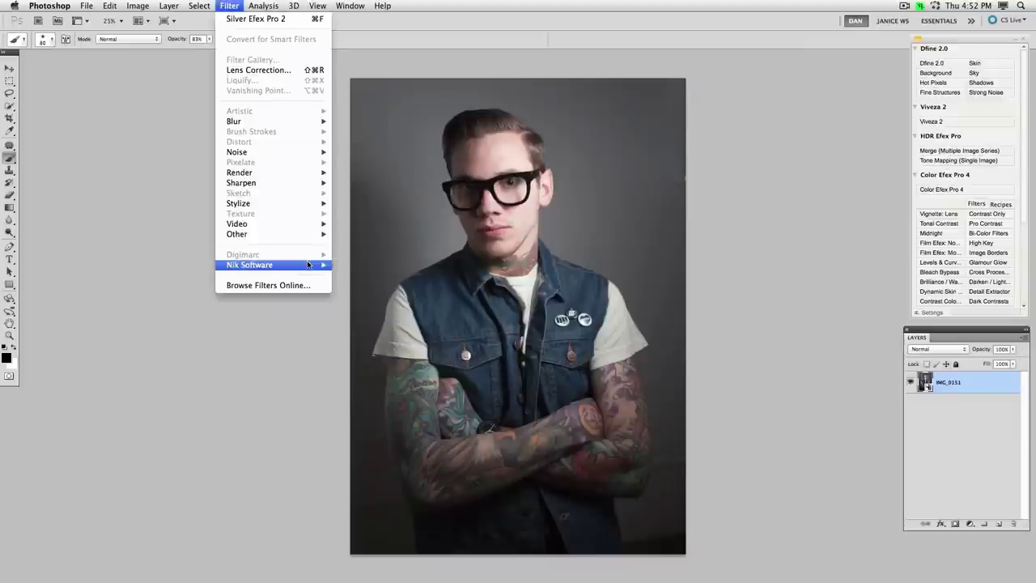
Launch Silver Efex Pro 2 on IMG_0151 and expand the Global Adjustments section
mouse_move(310, 265)
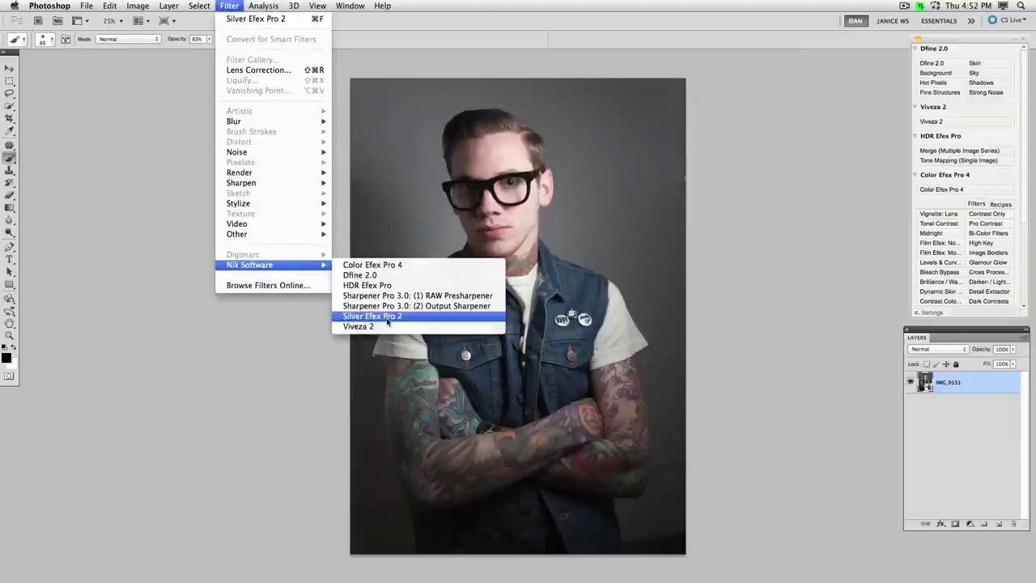
click(388, 316)
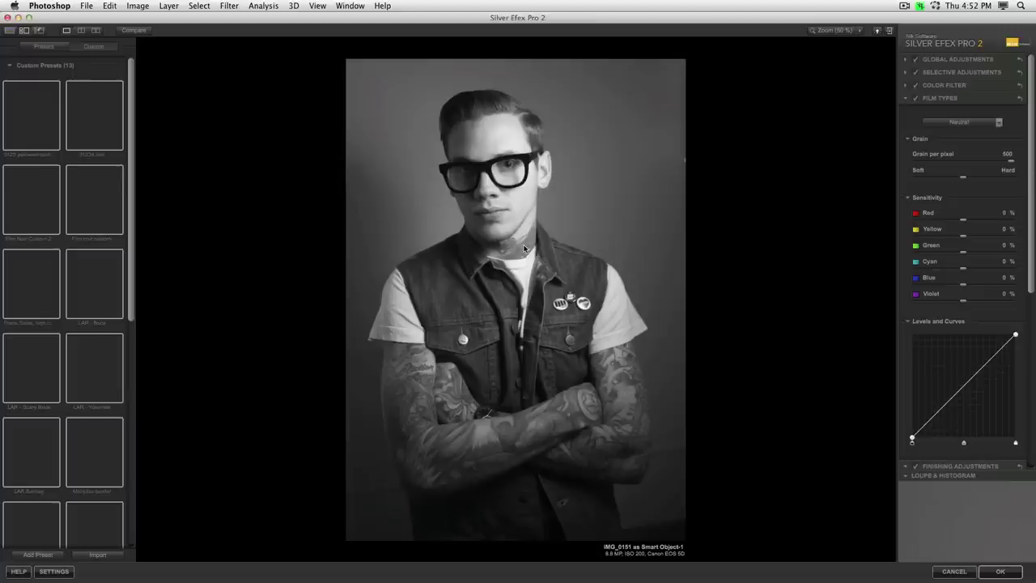
click(905, 60)
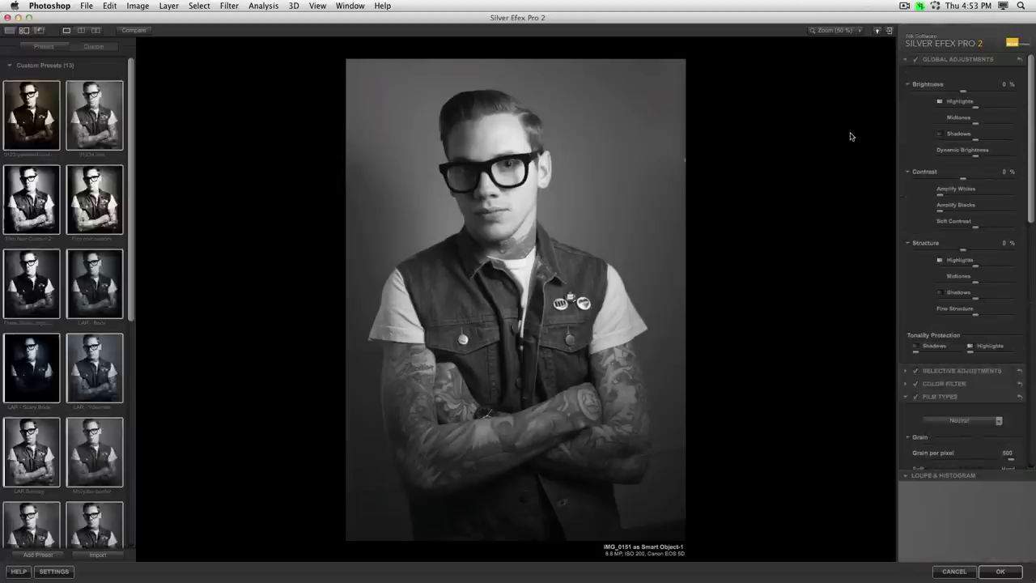
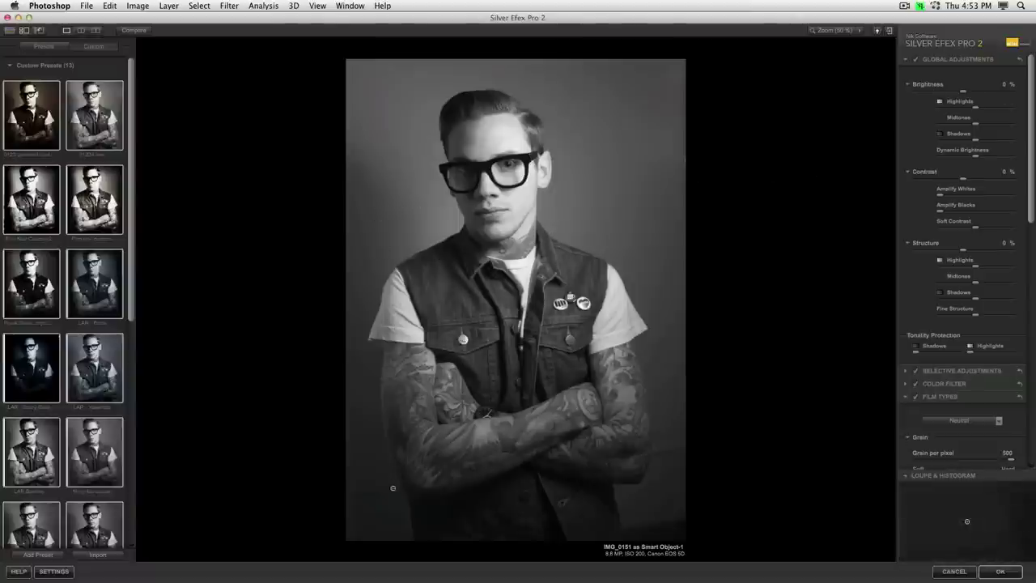
Place a brightened control point on the lower left arm, copy it rightward, and nudge the right one down
click(400, 523)
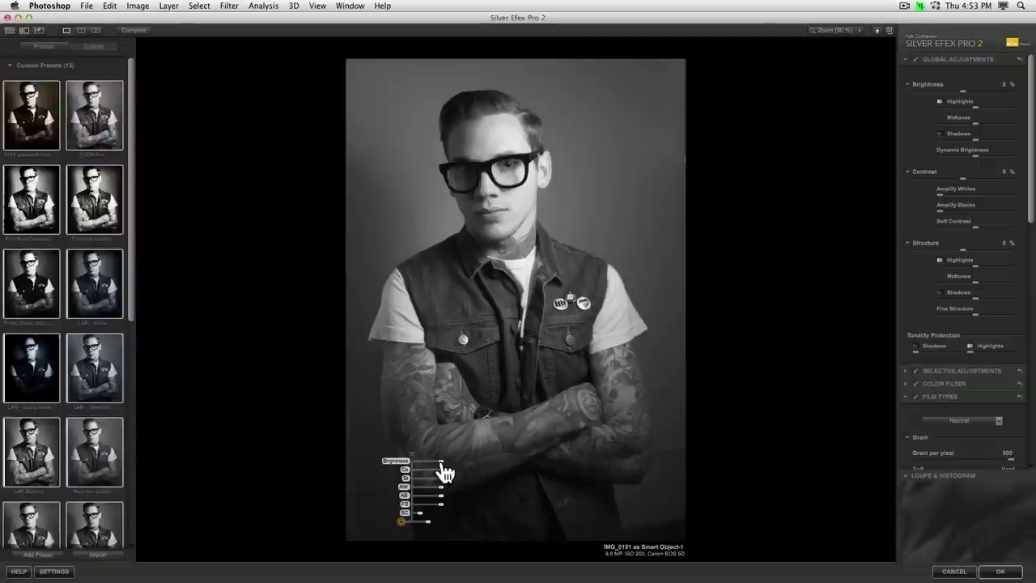
mouse_move(439, 463)
mouse_down()
mouse_move(453, 463)
mouse_move(445, 471)
mouse_up()
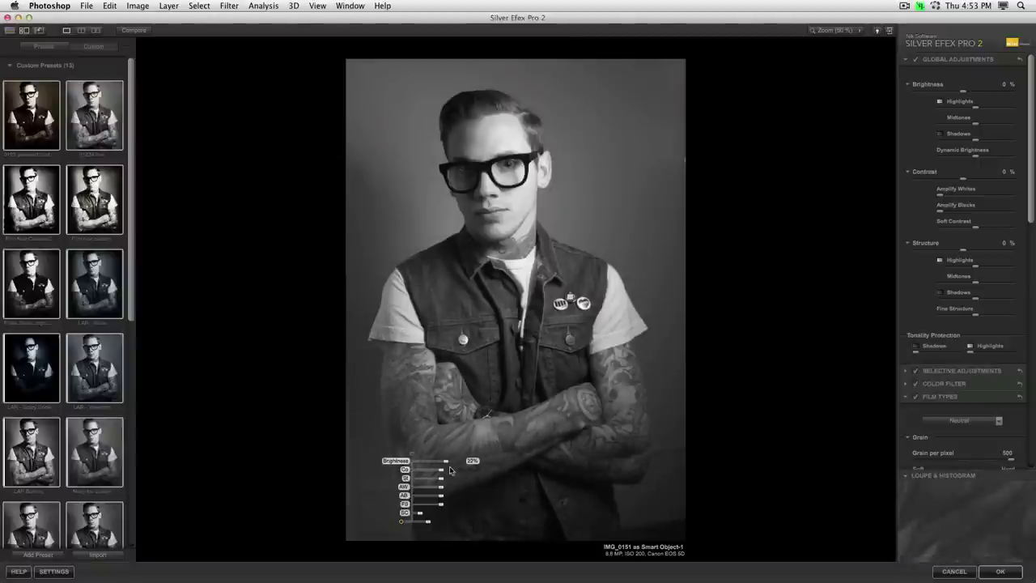
drag(403, 524, 671, 485)
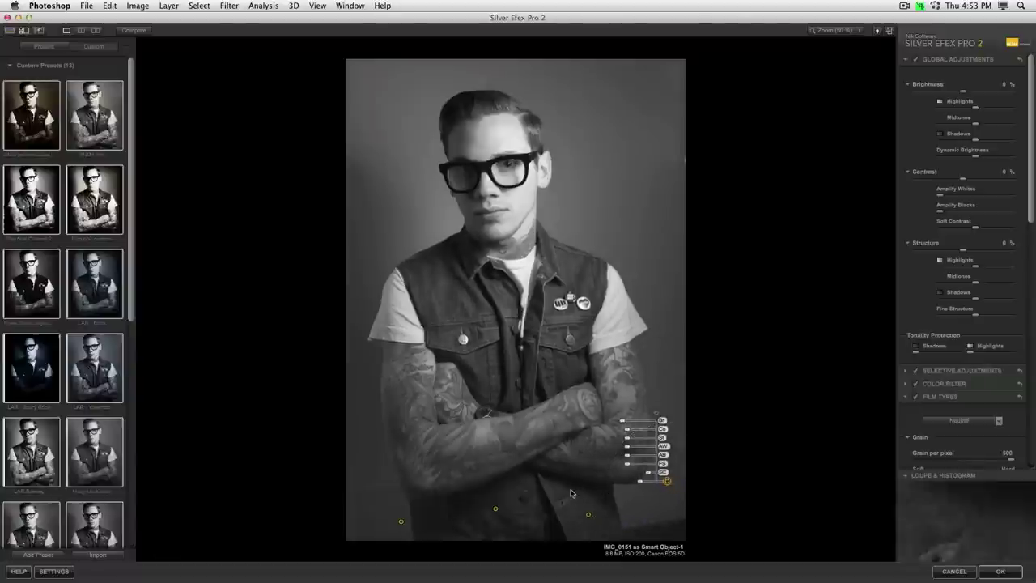
drag(567, 505, 761, 572)
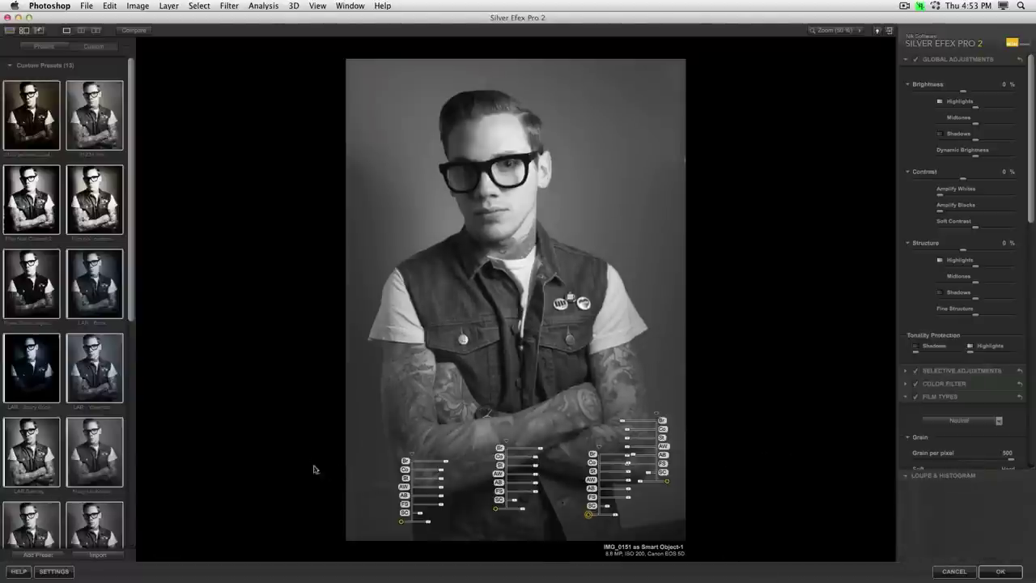
drag(662, 486, 665, 494)
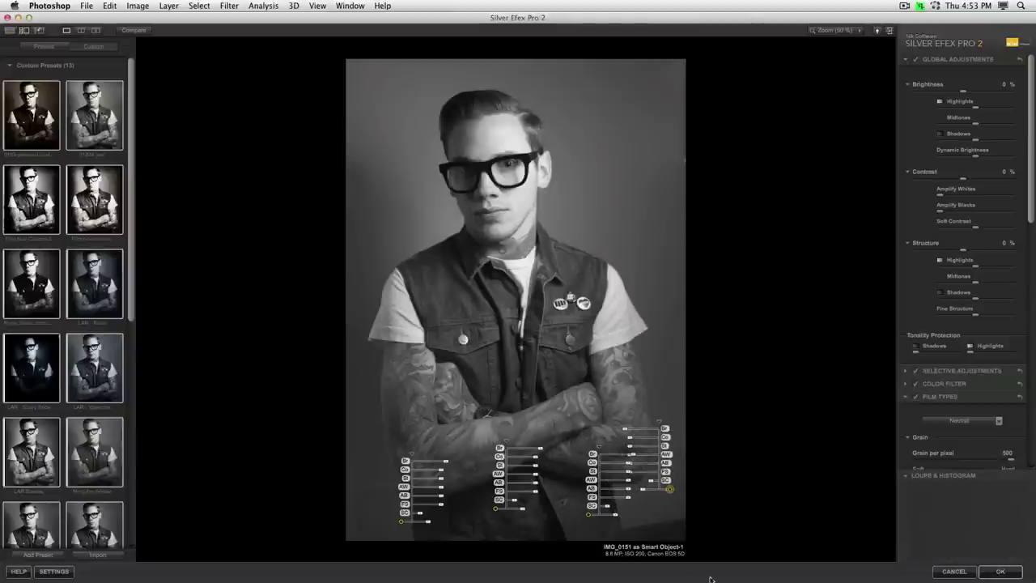
drag(375, 434, 686, 541)
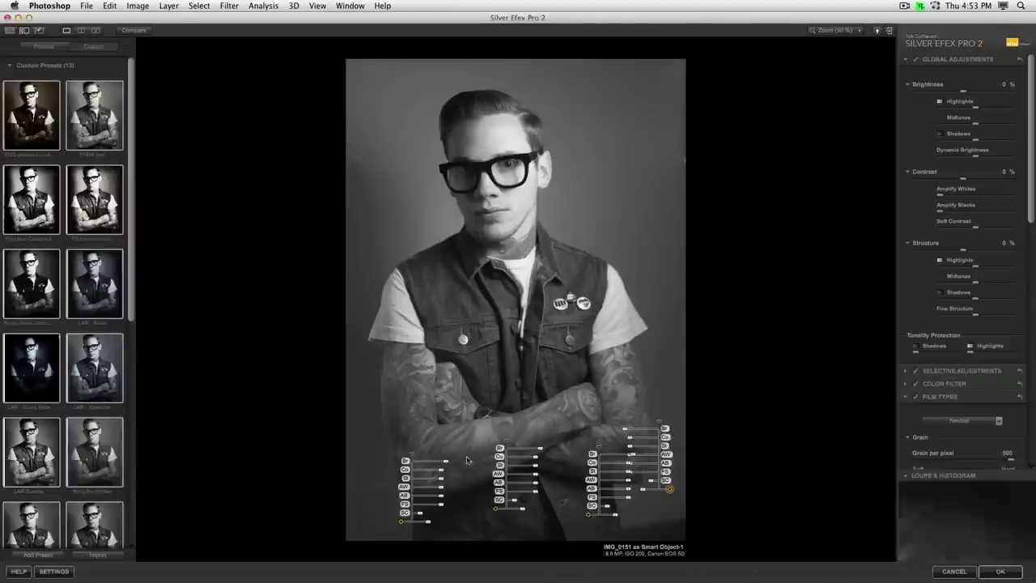
drag(366, 395, 686, 541)
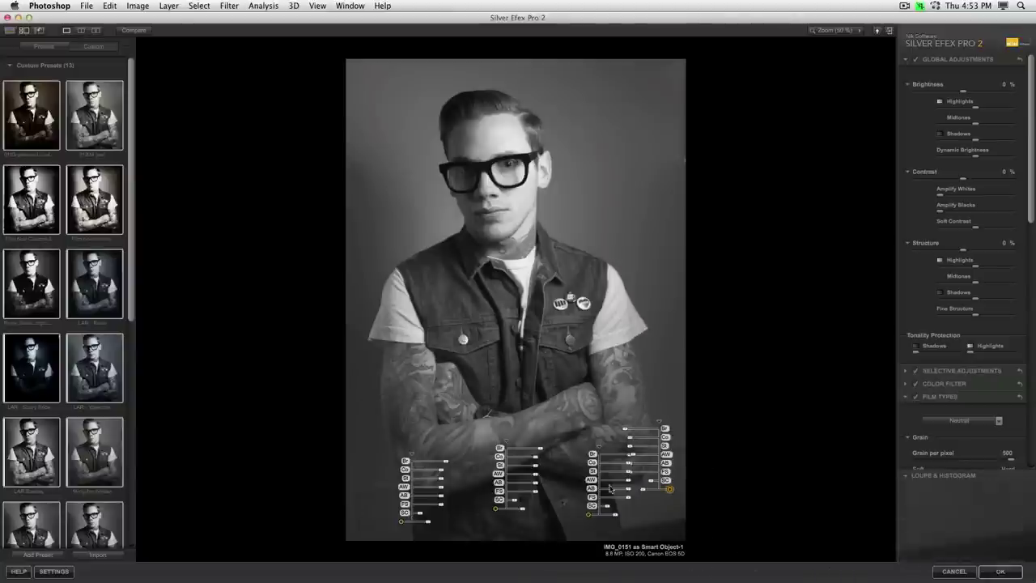
Group the four bottom control points as Group 1 and reduce their brightness together to about 20%
click(907, 372)
scroll(970, 324, down, 6)
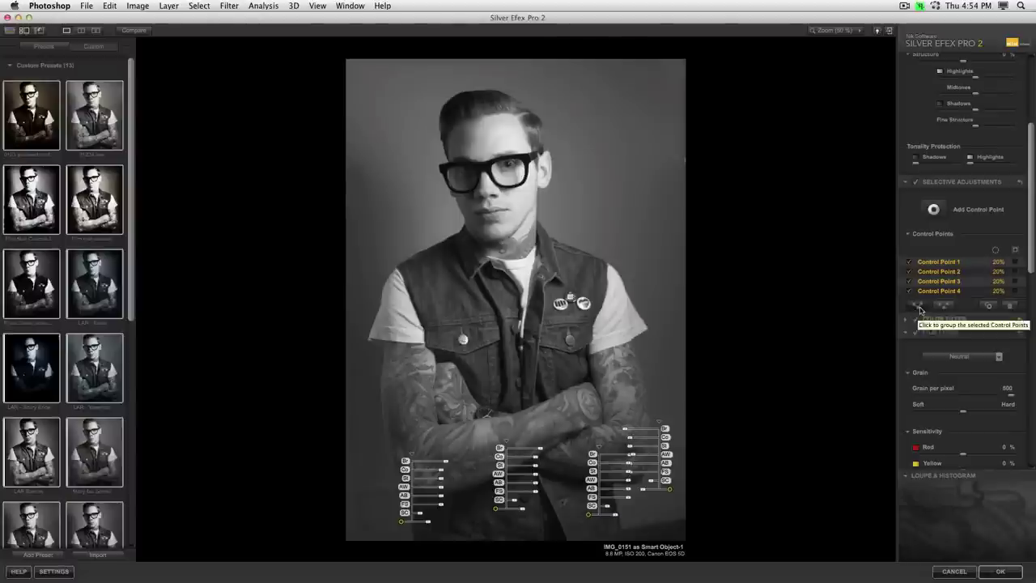
click(917, 307)
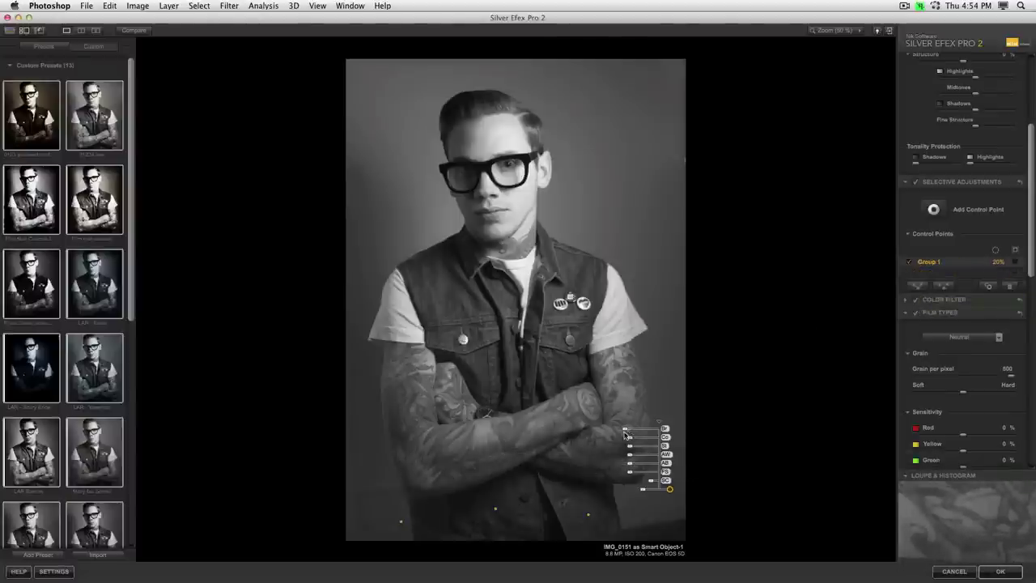
mouse_move(625, 429)
mouse_down()
mouse_move(604, 437)
mouse_move(634, 441)
mouse_up()
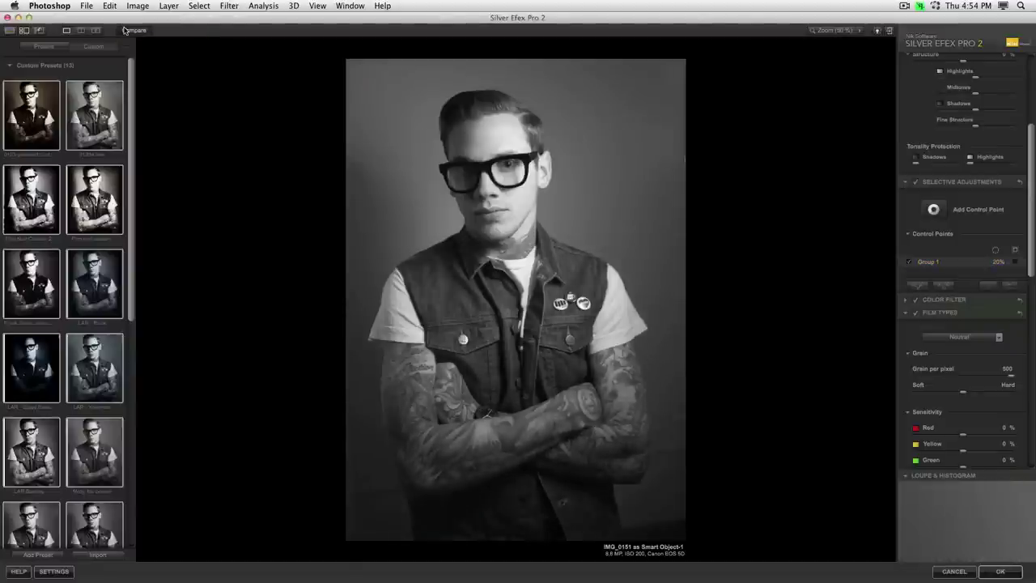
Add control point 5 on the lower left forearm, brightened and reduced in size
click(444, 505)
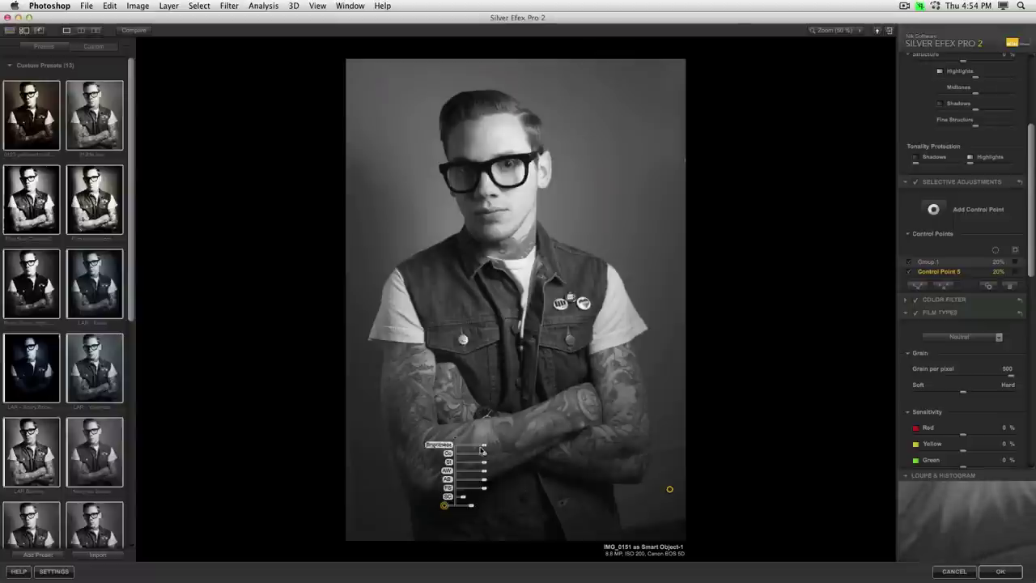
drag(483, 449, 484, 450)
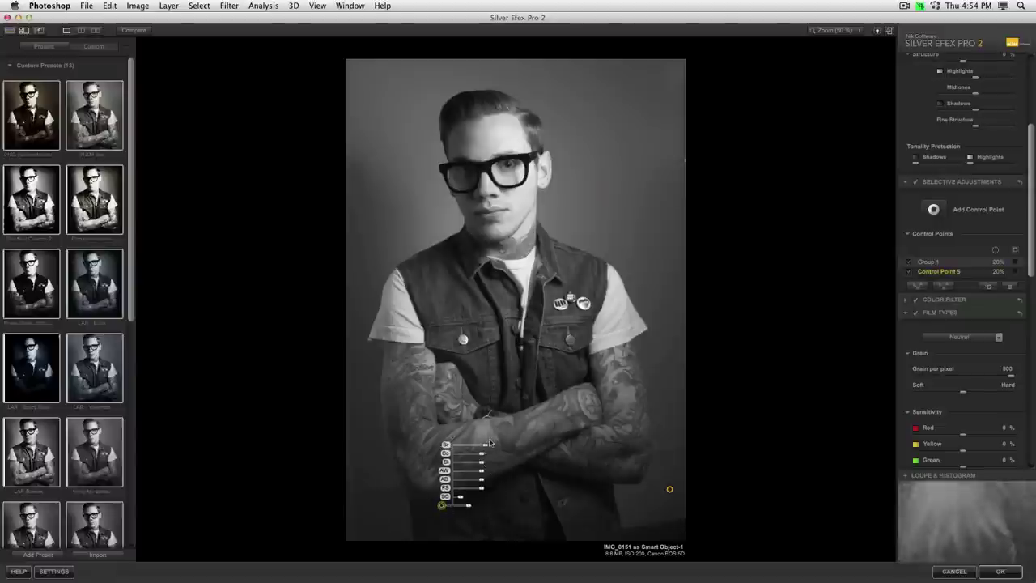
drag(468, 505, 464, 505)
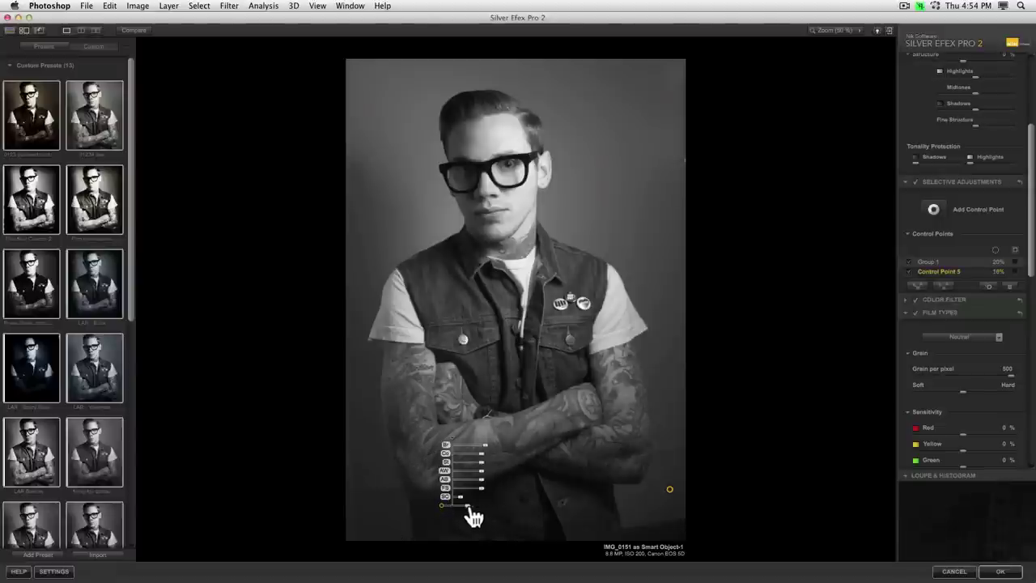
click(443, 508)
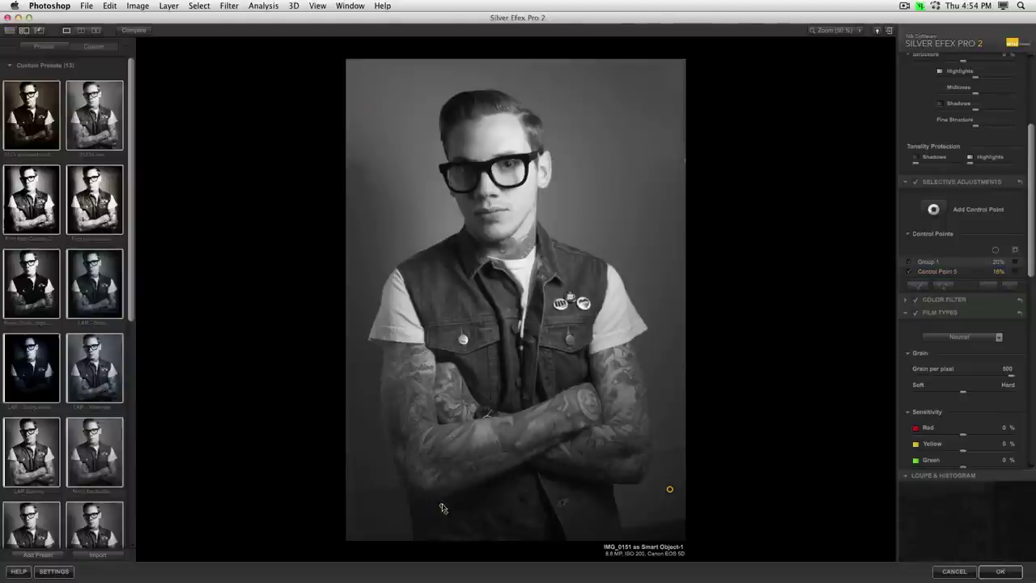
click(442, 508)
click(452, 504)
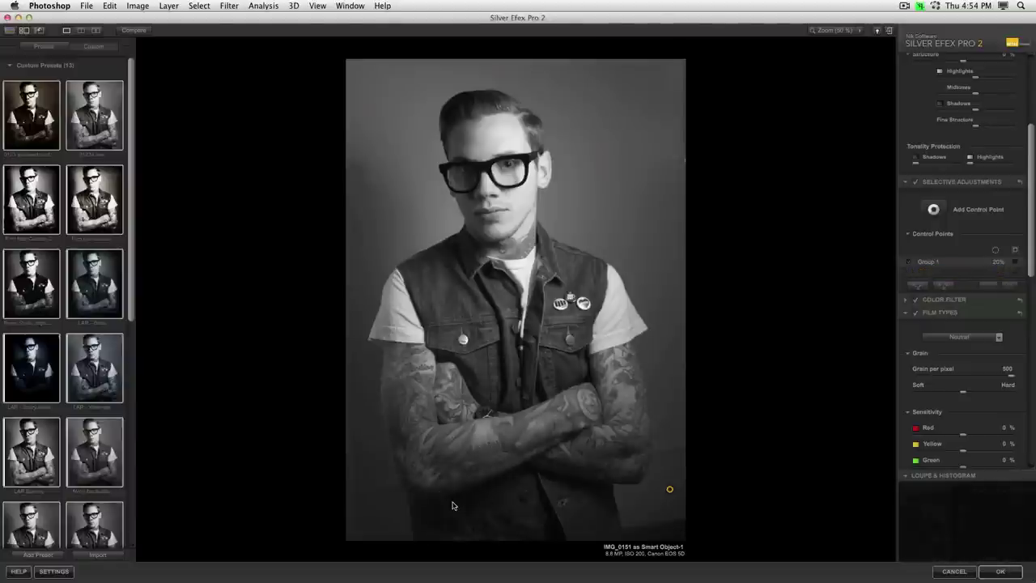
click(453, 504)
click(401, 468)
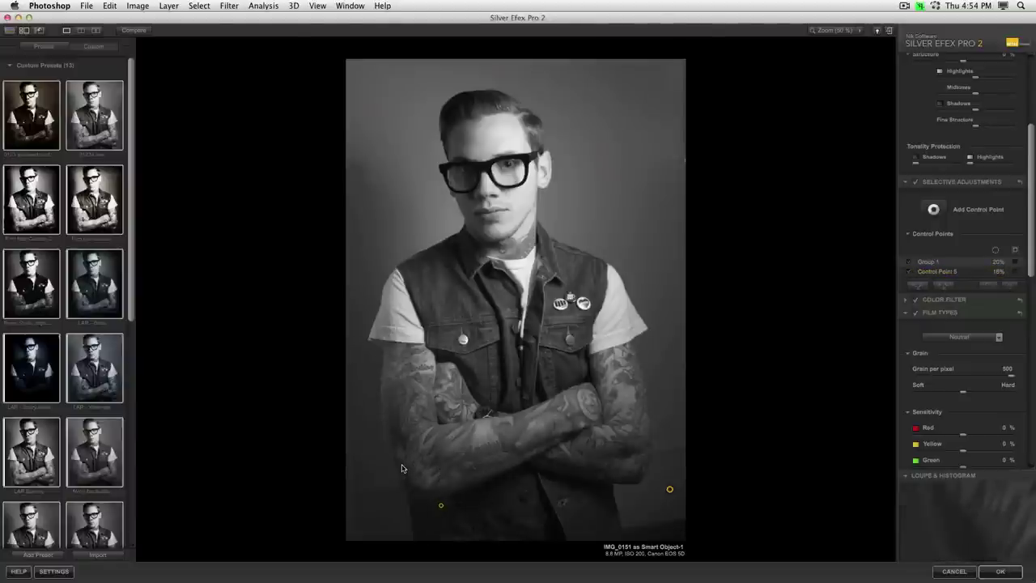
At 100% zoom, add a smaller control point 6 below the crossed arms
click(401, 468)
drag(485, 481, 492, 273)
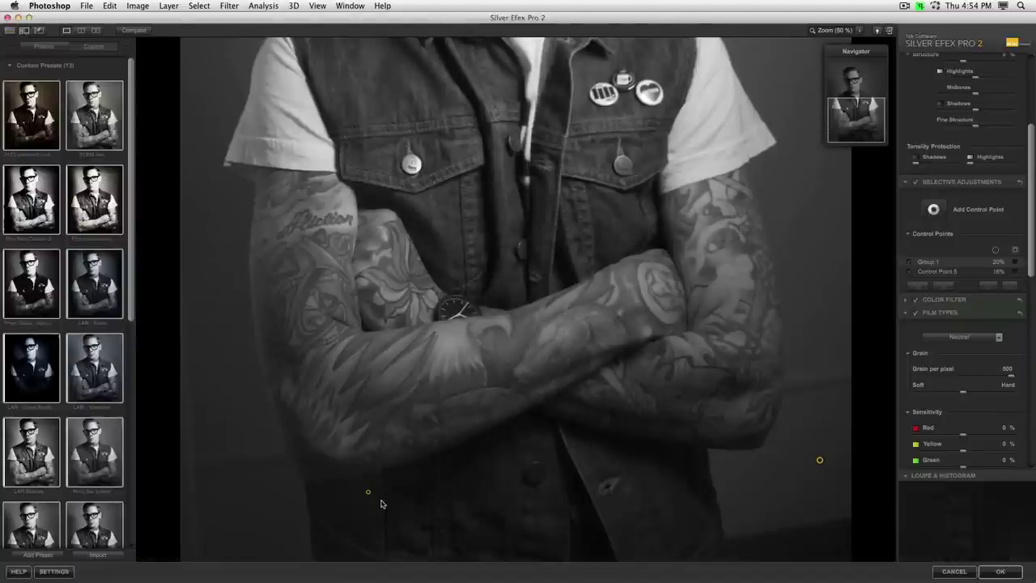
click(342, 451)
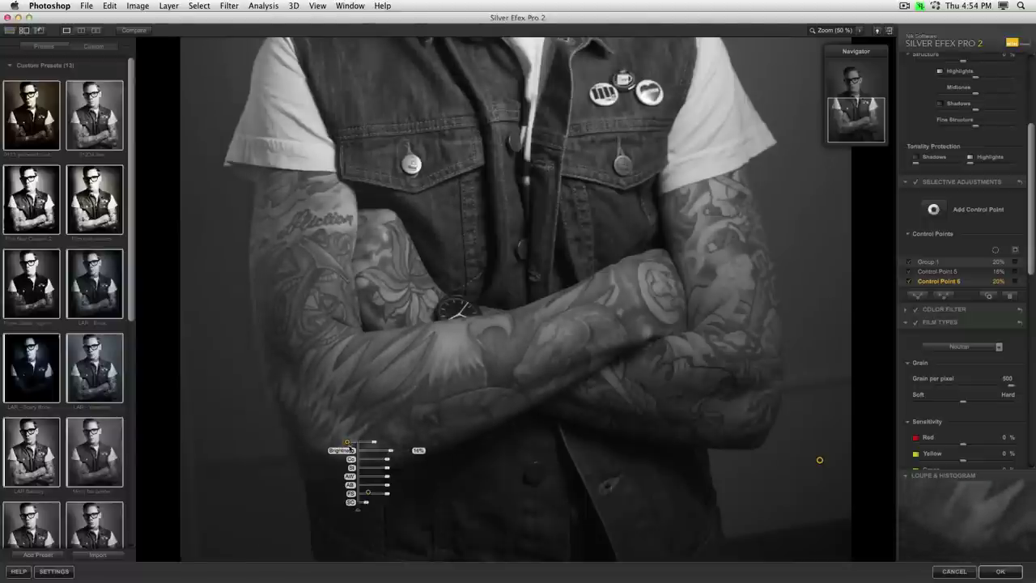
drag(376, 452, 368, 450)
drag(393, 359, 443, 469)
drag(424, 308, 447, 418)
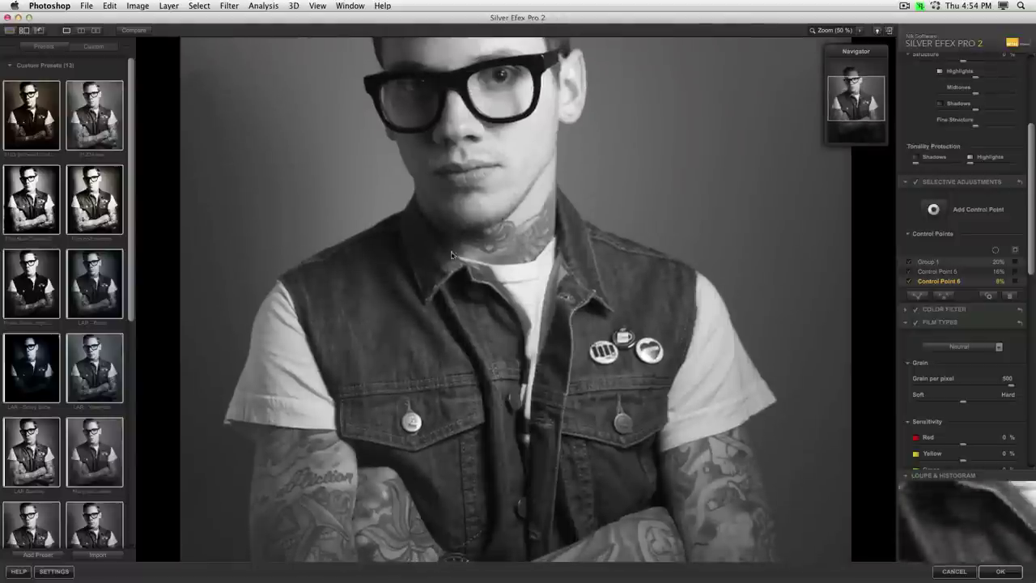
click(370, 281)
Add control point 7 on the collar, brightened and shrunk
click(392, 239)
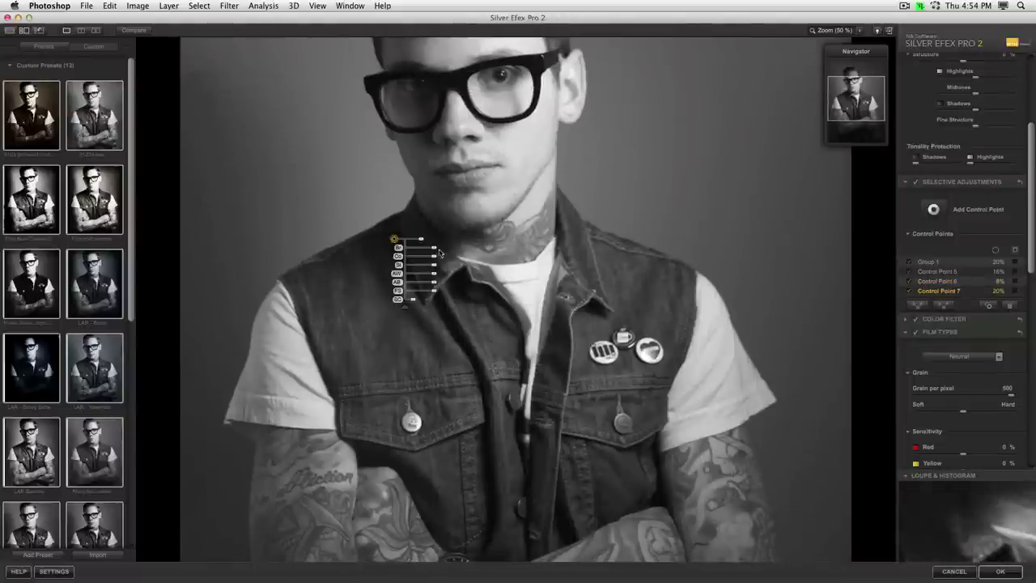
drag(430, 248, 437, 254)
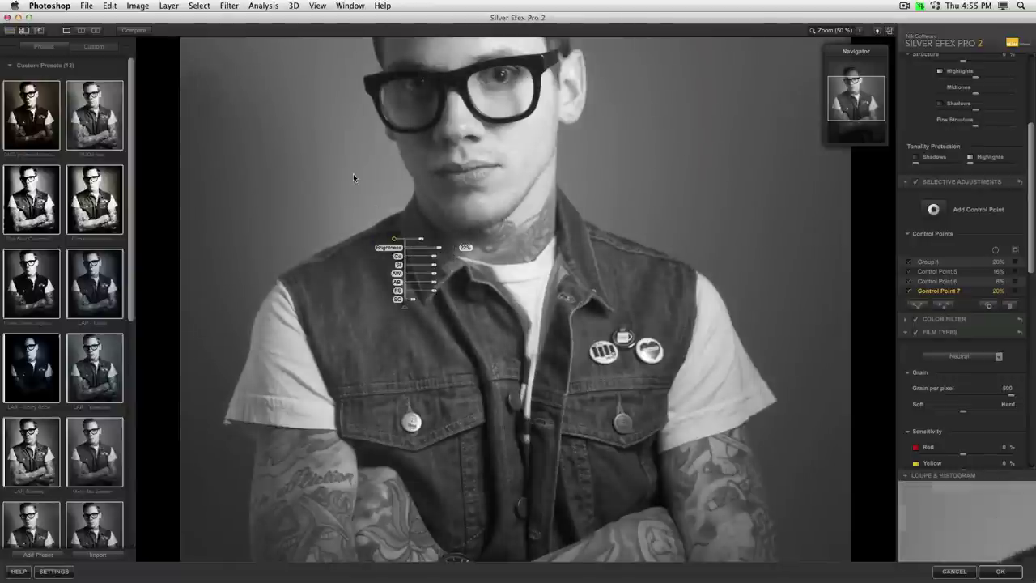
drag(423, 245, 441, 256)
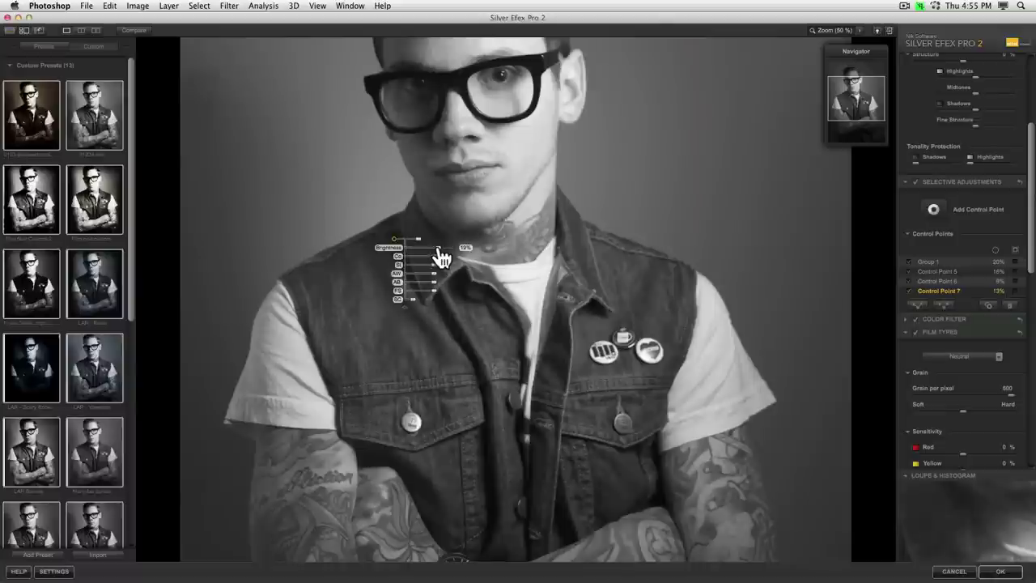
click(411, 229)
Add a slightly shrunk control point 8 left of the face and point 9 on the face
click(382, 197)
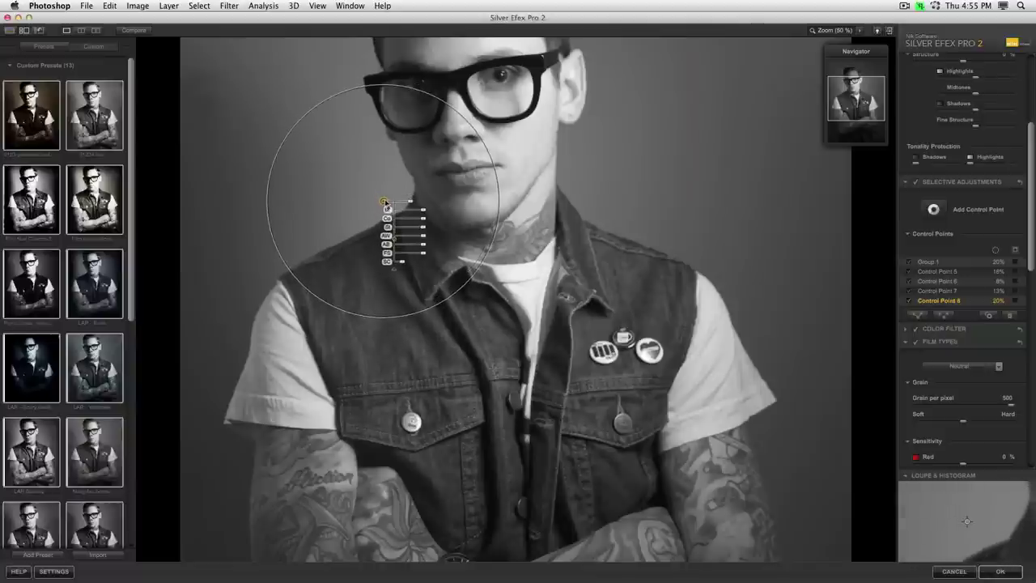
drag(412, 198, 407, 196)
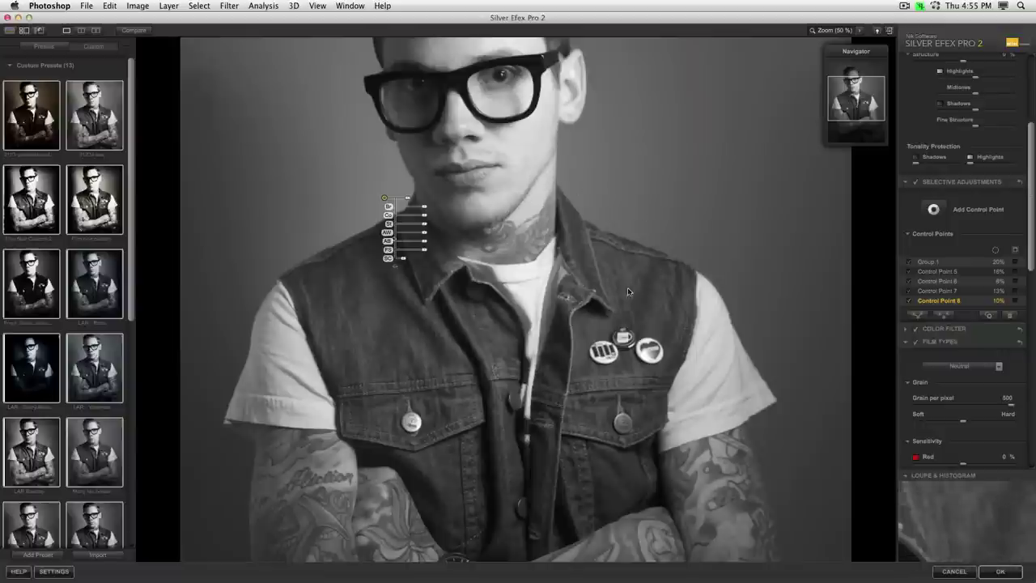
click(425, 144)
click(424, 109)
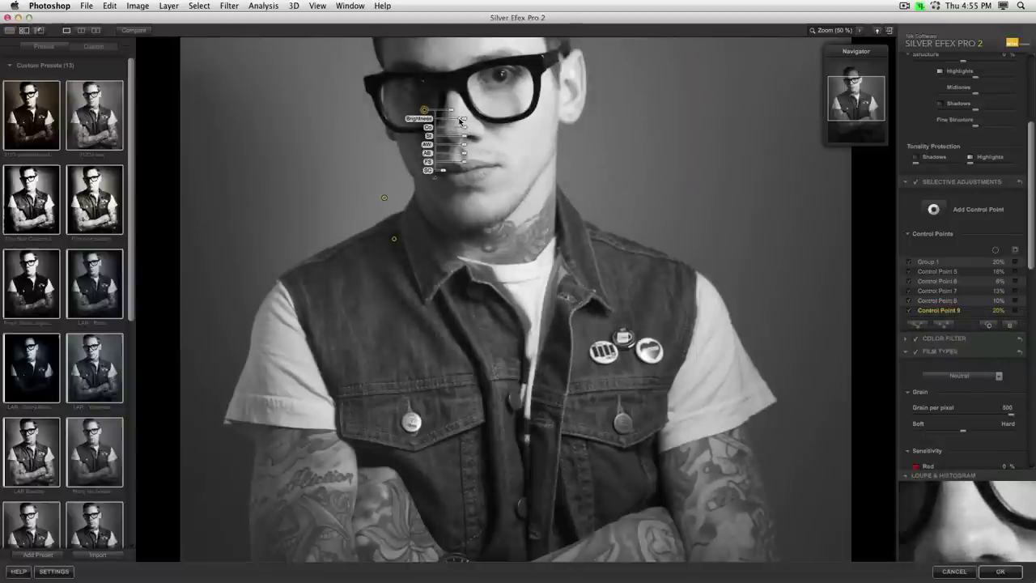
mouse_move(464, 120)
mouse_down()
mouse_move(470, 128)
mouse_move(463, 122)
mouse_up()
scroll(469, 153, up, 3)
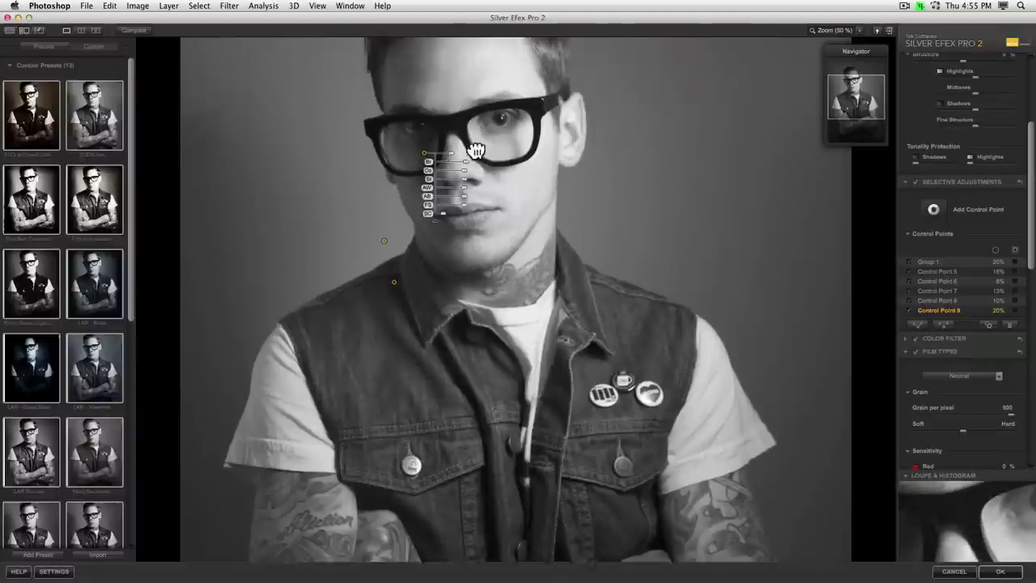
click(451, 144)
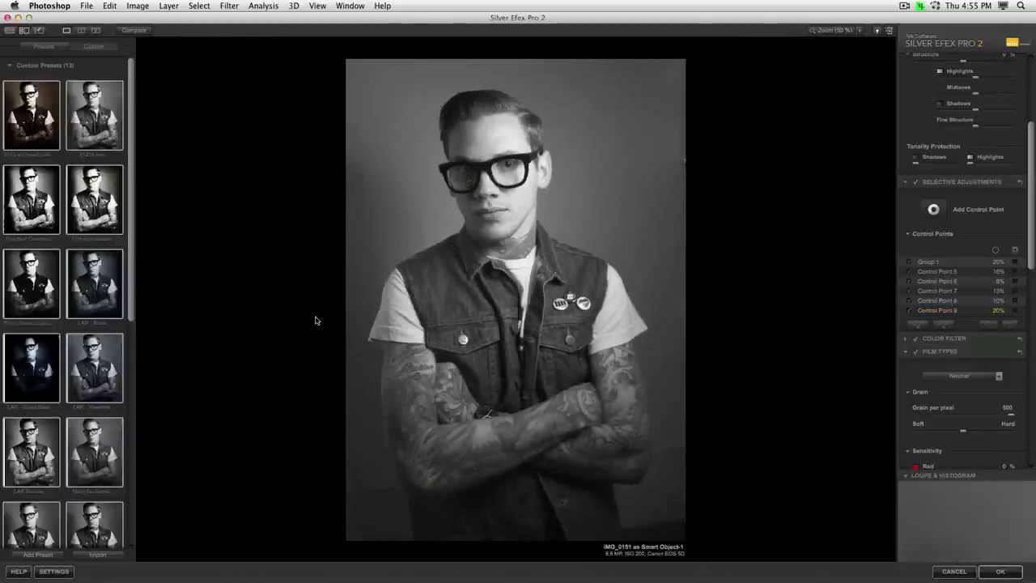
click(283, 315)
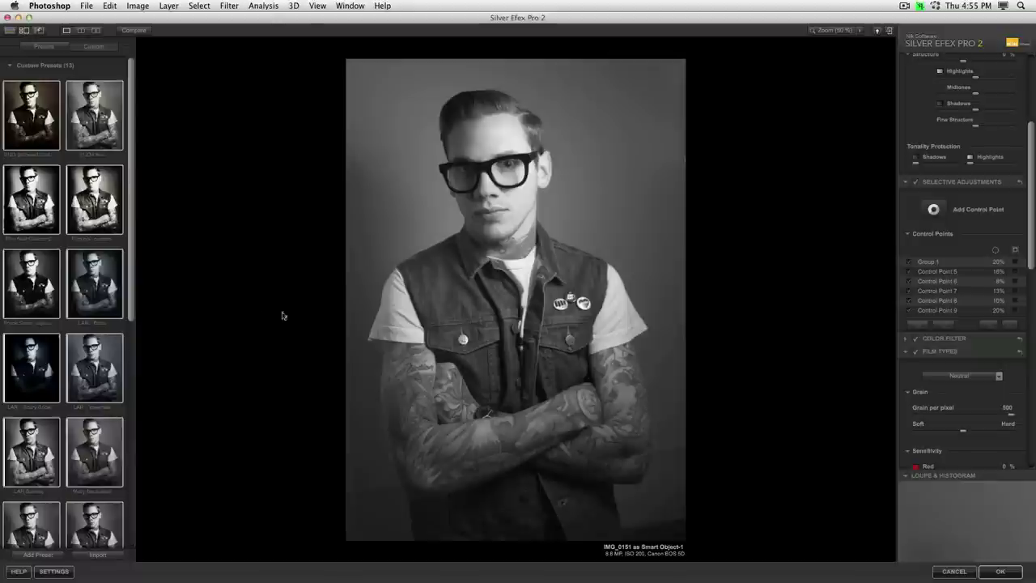
click(134, 31)
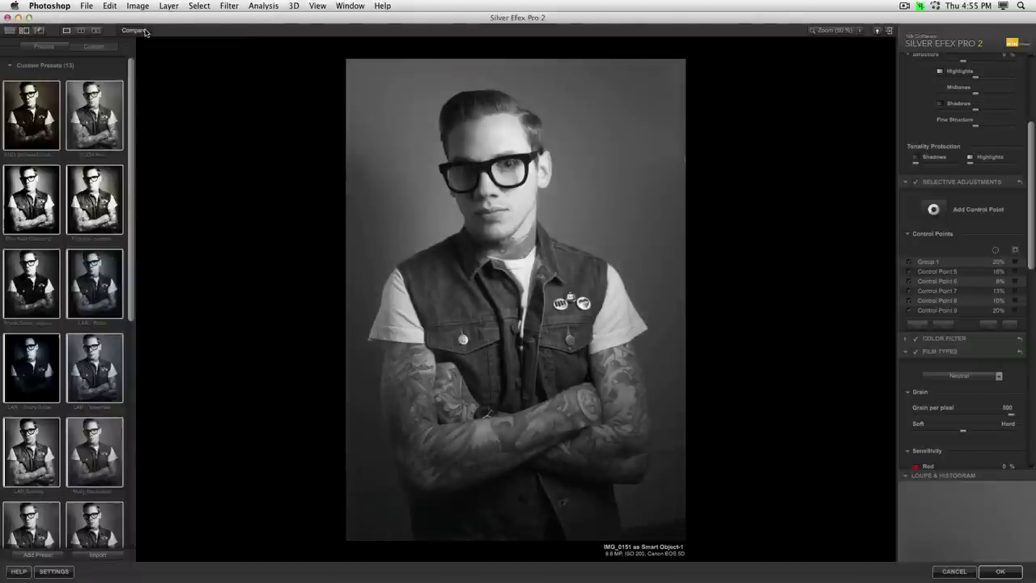
click(145, 31)
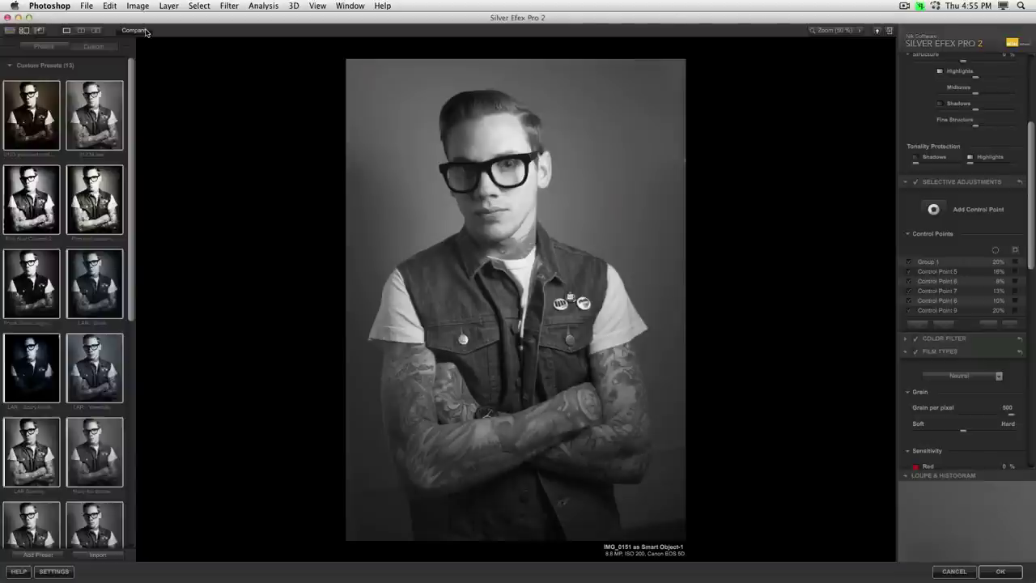
click(146, 33)
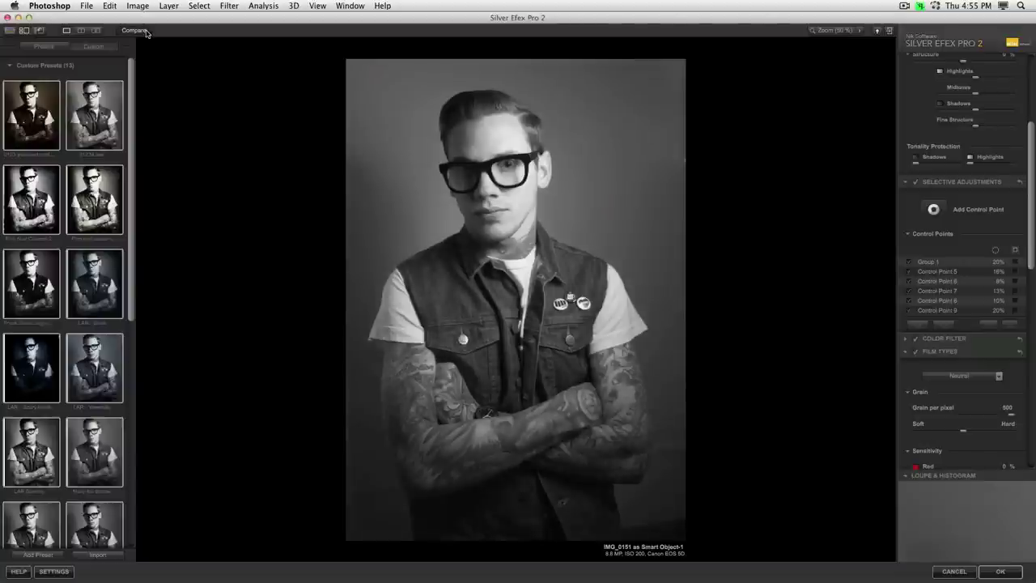
click(147, 32)
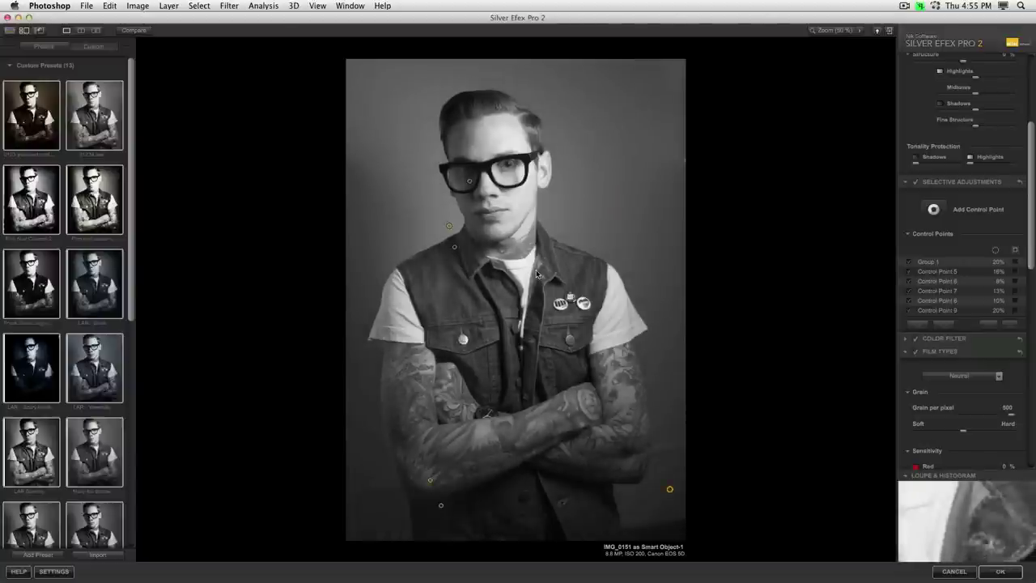
Darken the face with a control point at -32% brightness
click(526, 189)
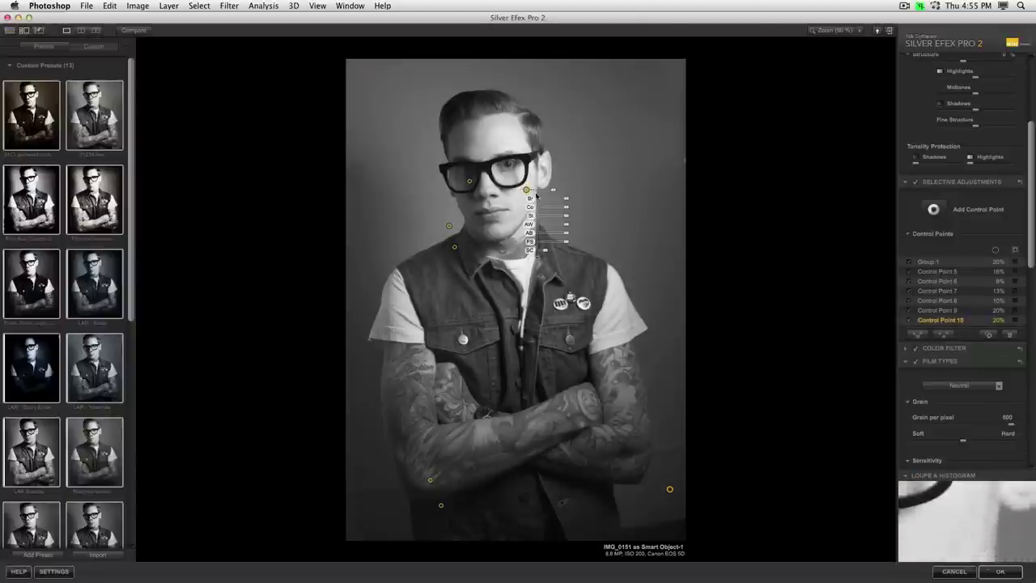
drag(565, 198, 564, 208)
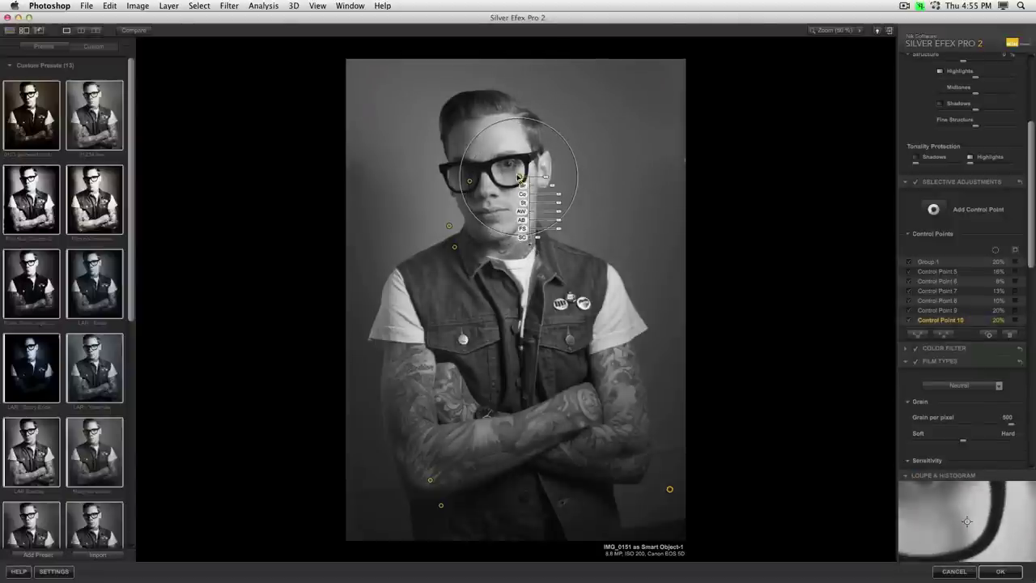
click(571, 256)
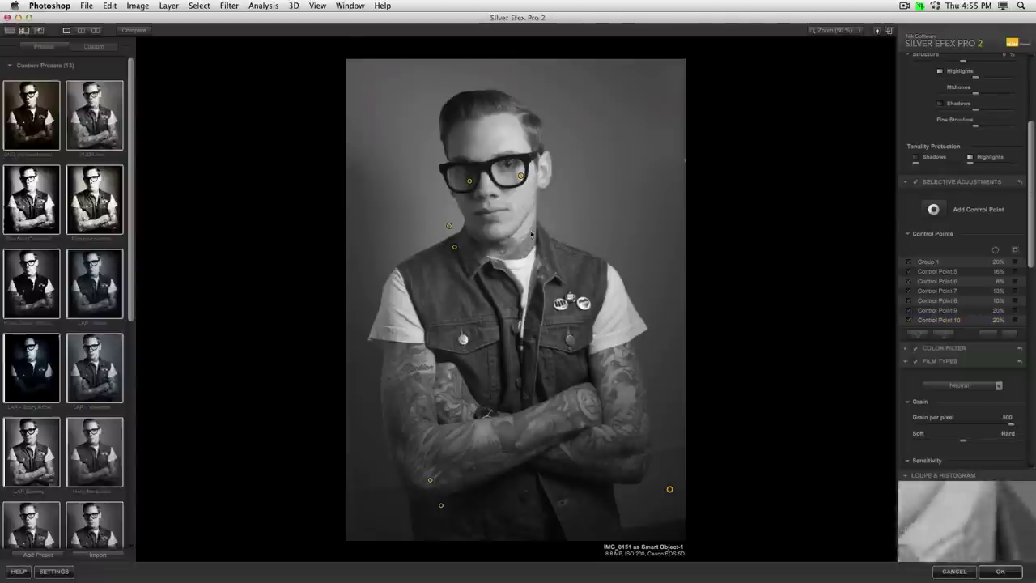
Darken the throat with a control point at -19% brightness
click(525, 270)
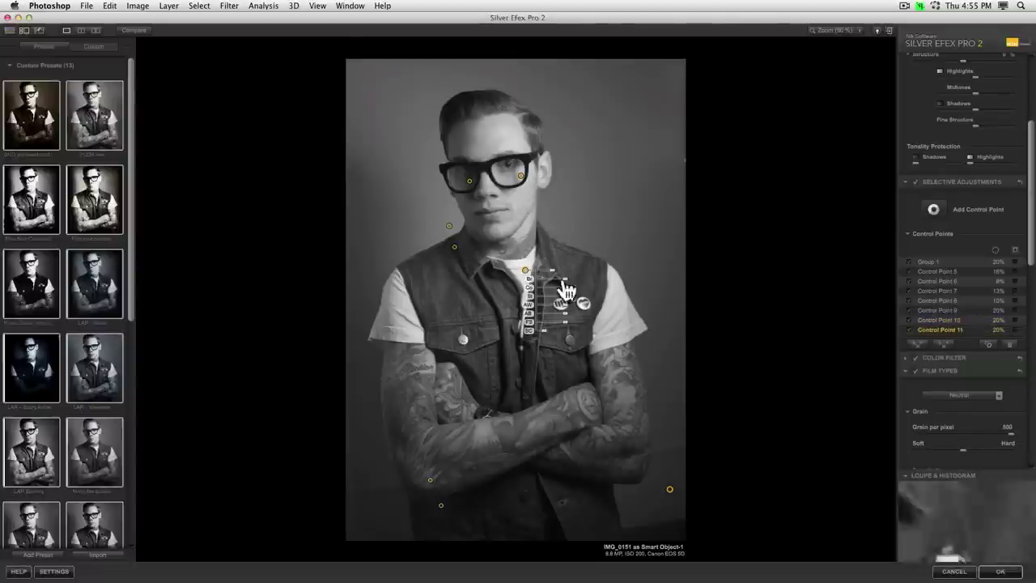
drag(567, 283, 557, 283)
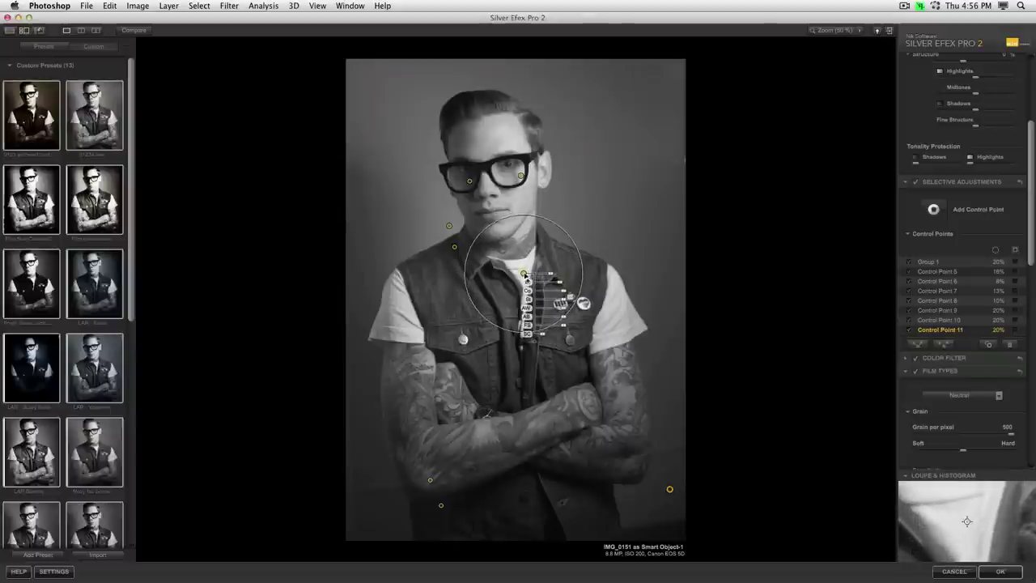
click(593, 305)
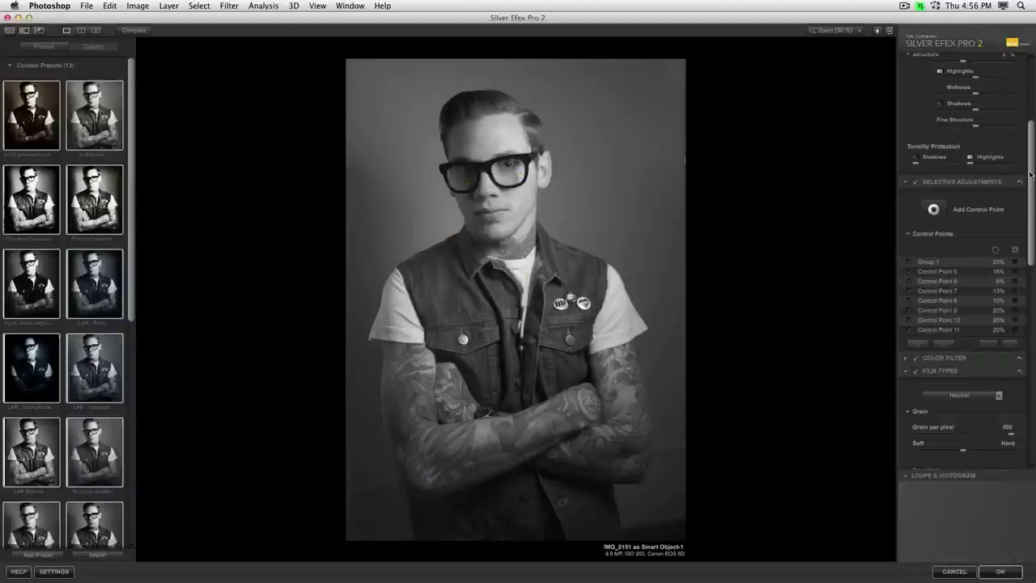
Zoom the preview to 50% and scroll down to the denim vest
scroll(974, 130, up, 5)
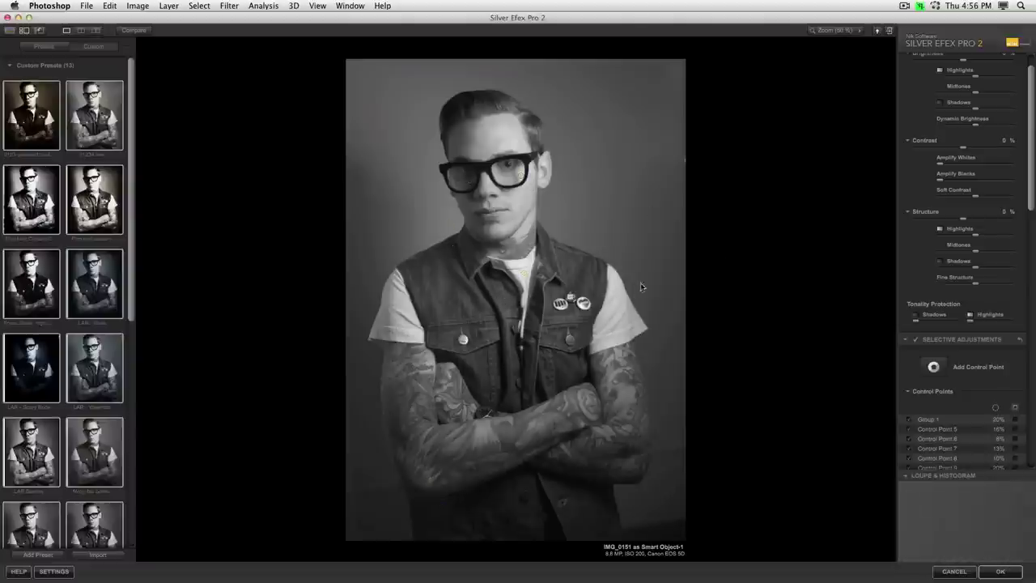
scroll(1032, 167, up, 2)
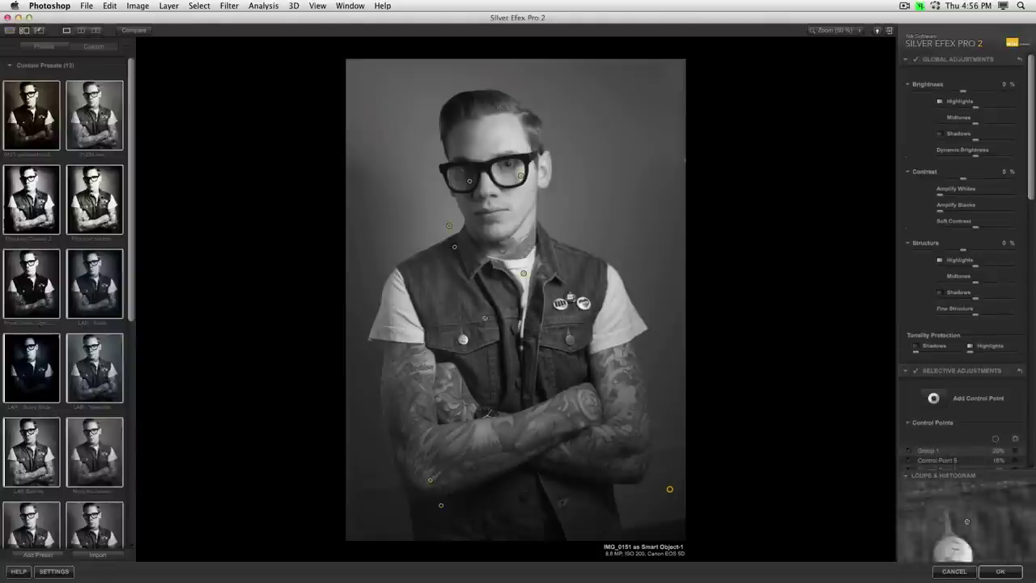
click(468, 321)
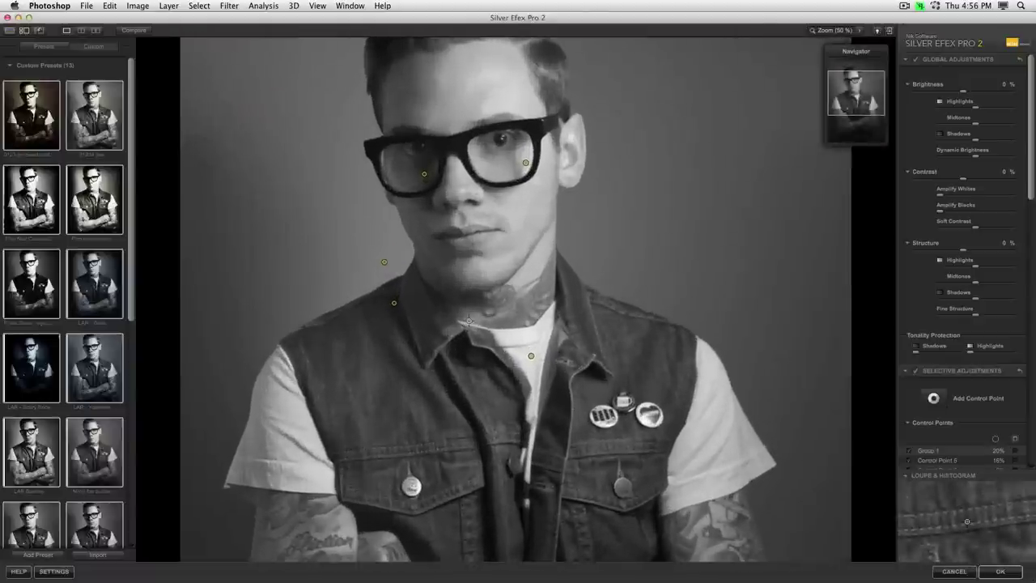
scroll(447, 361, down, 5)
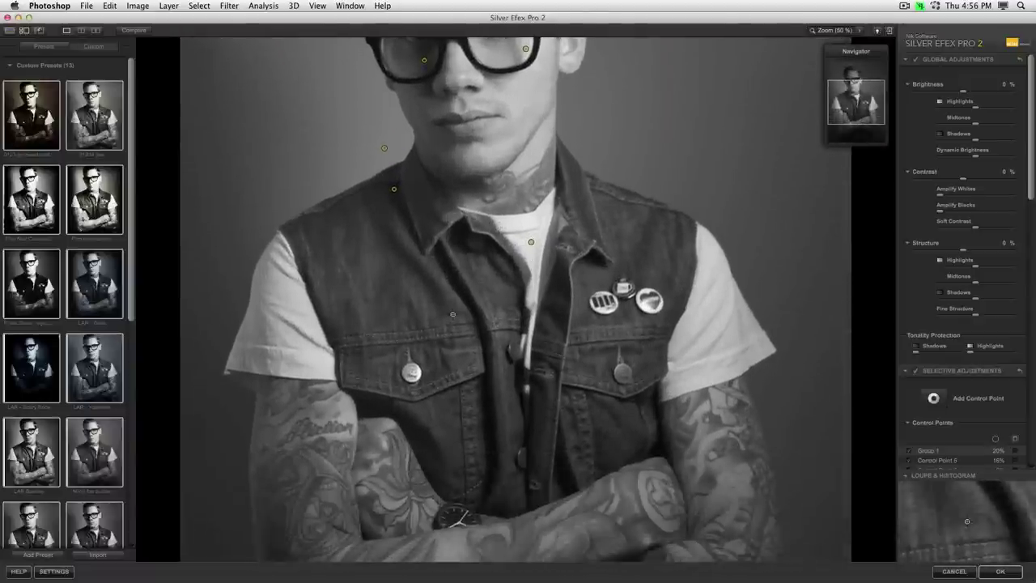
Add a control point on the left vest panel with Structure 100%, shifted left and enlarged
click(442, 304)
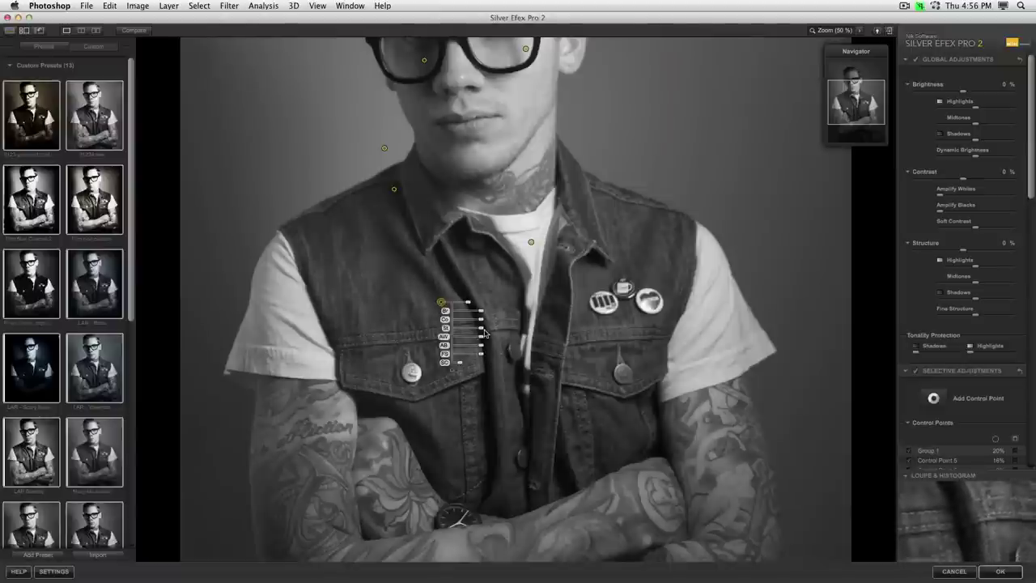
drag(484, 330, 511, 330)
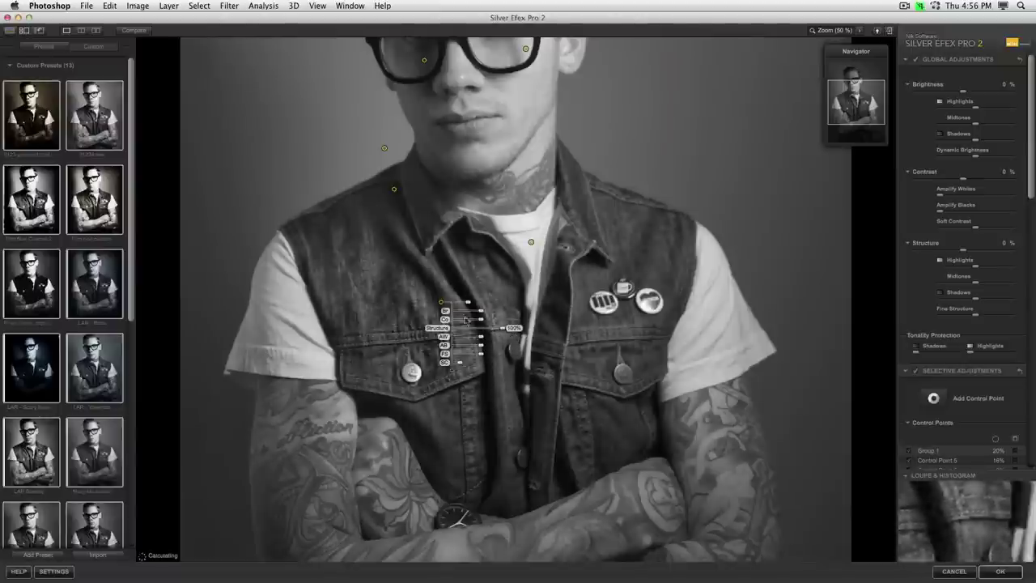
drag(441, 303, 425, 299)
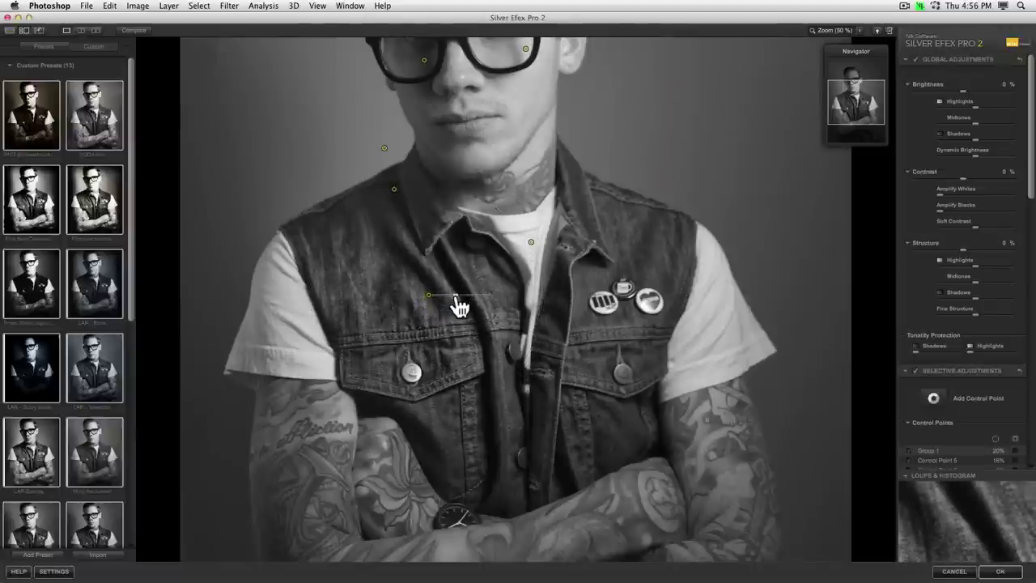
drag(458, 303, 467, 305)
click(463, 299)
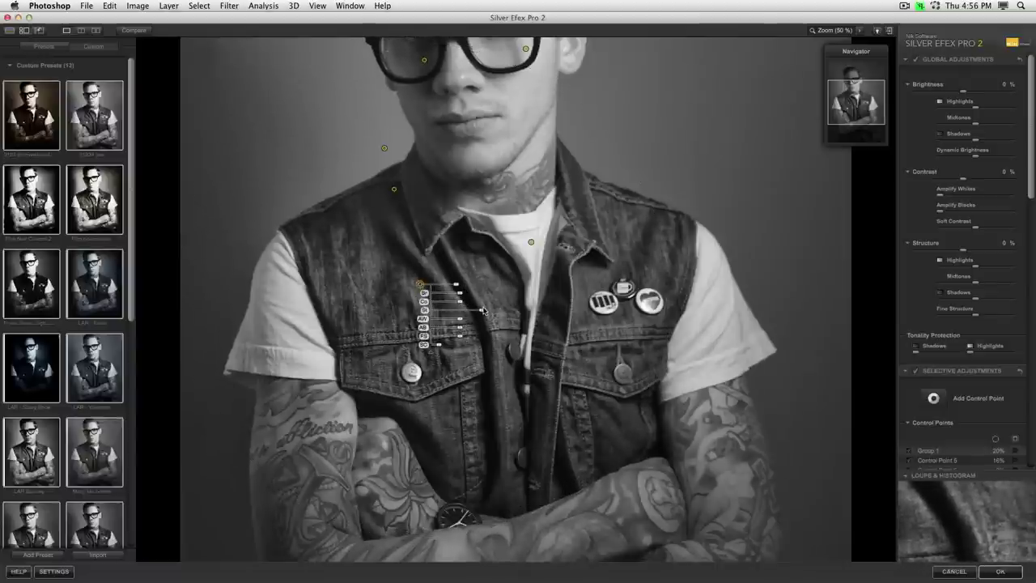
drag(473, 308, 495, 313)
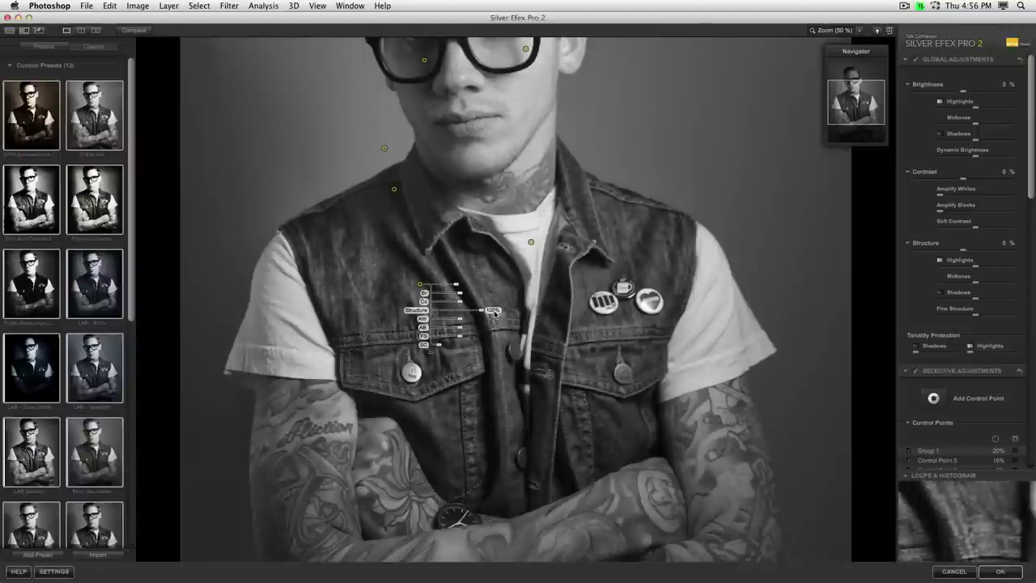
Add Structure 100% control points on the vest's right chest and lower vest
click(628, 235)
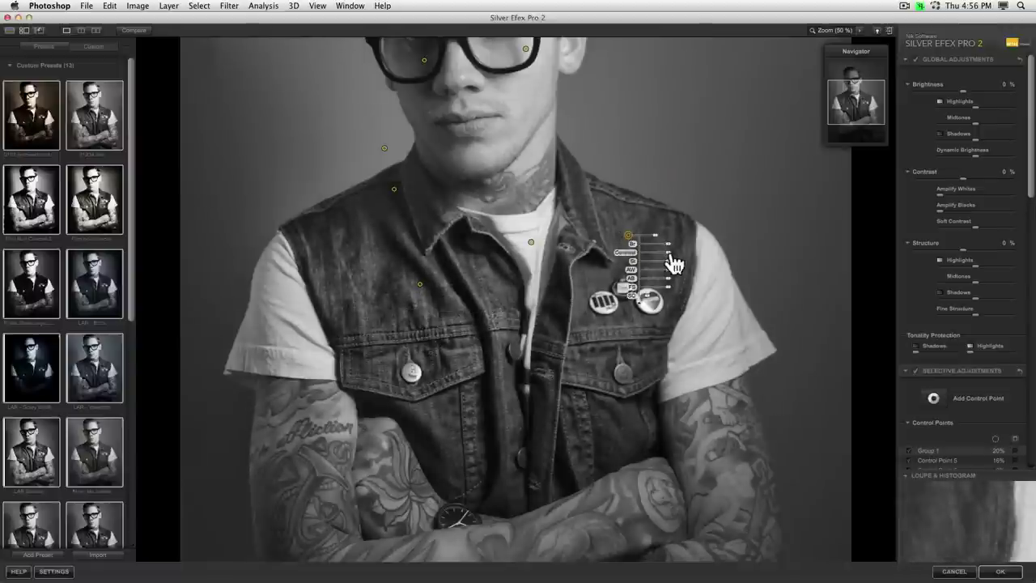
mouse_move(671, 261)
mouse_down()
mouse_move(689, 273)
mouse_move(668, 263)
mouse_up()
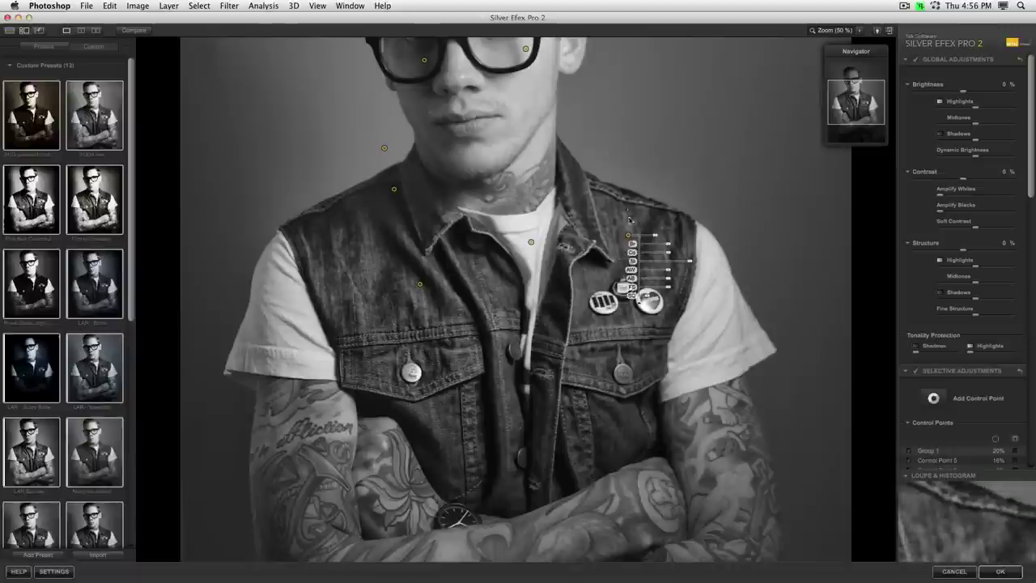
click(597, 421)
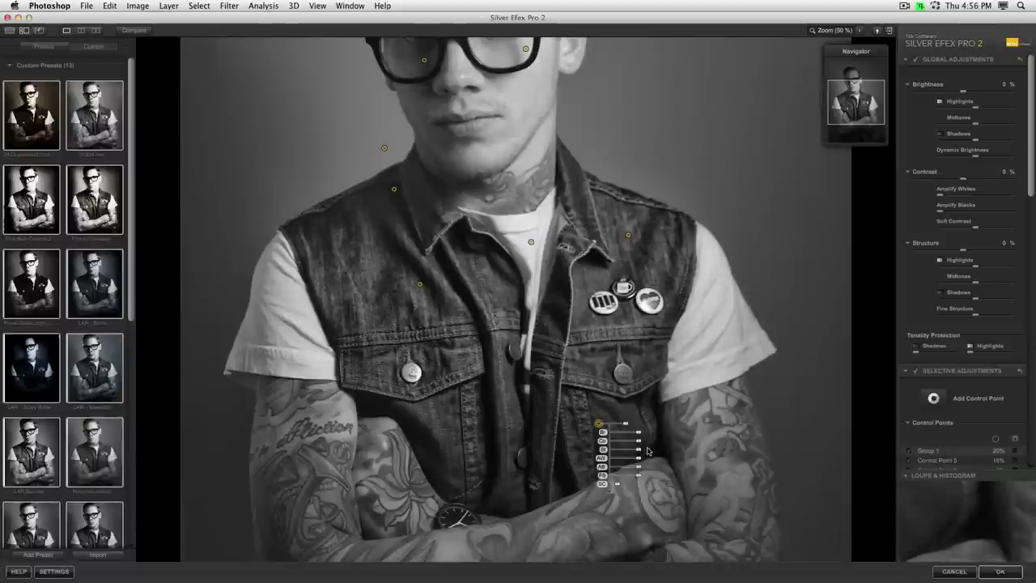
drag(638, 450, 688, 455)
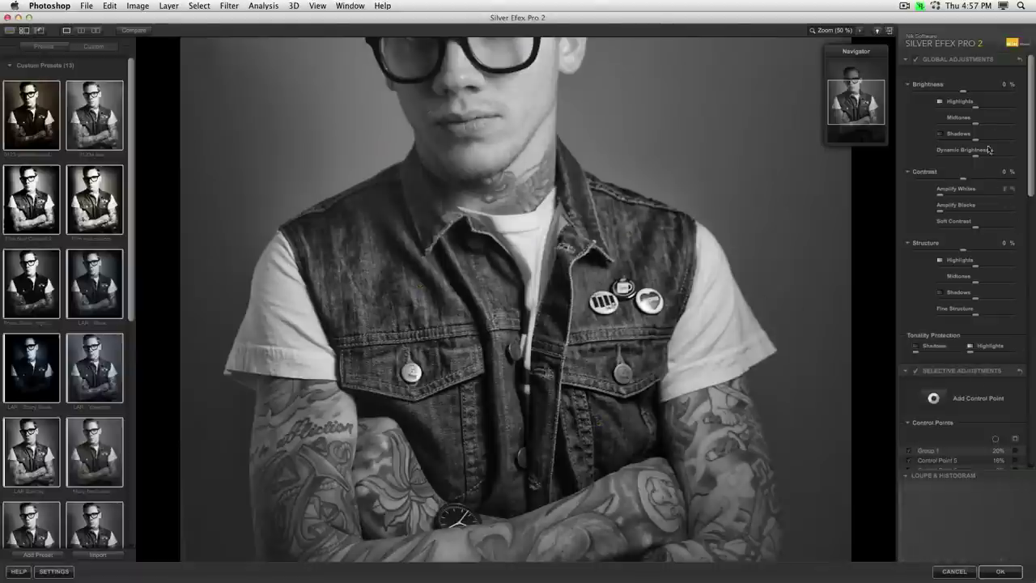
scroll(1029, 148, down, 5)
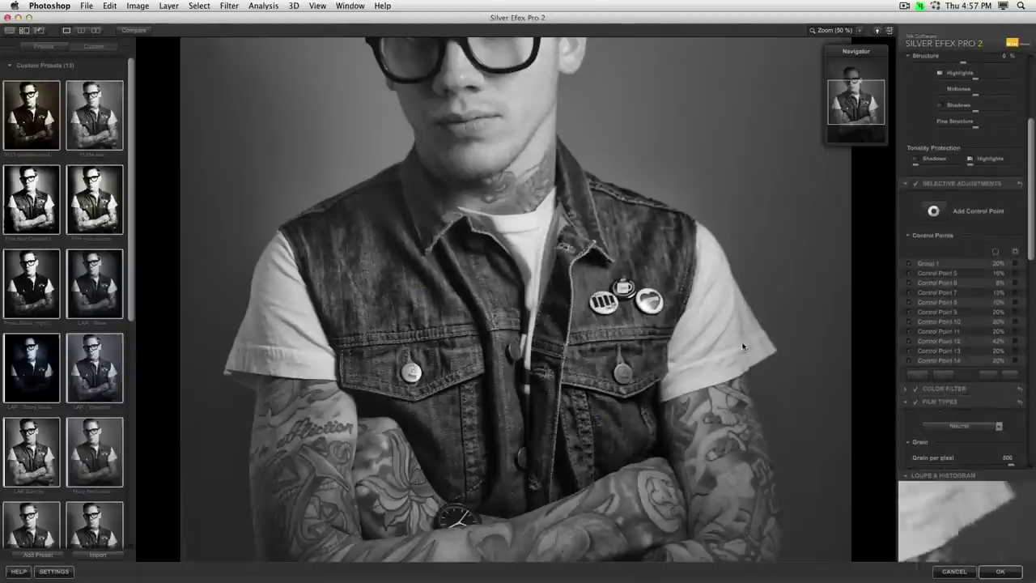
Fit the portrait in the preview and add a control point raising structure on the forearm tattoos
click(620, 351)
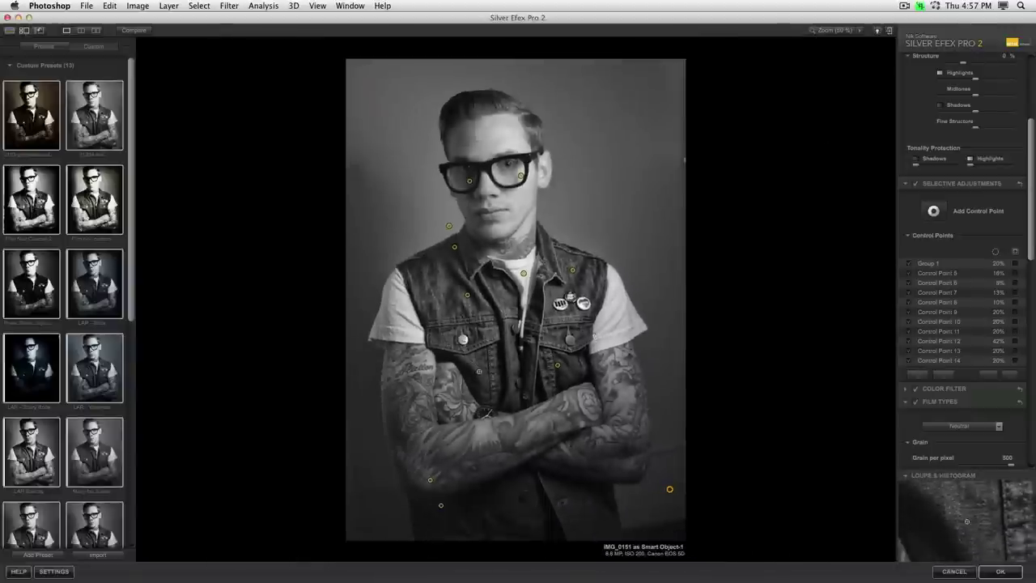
click(479, 370)
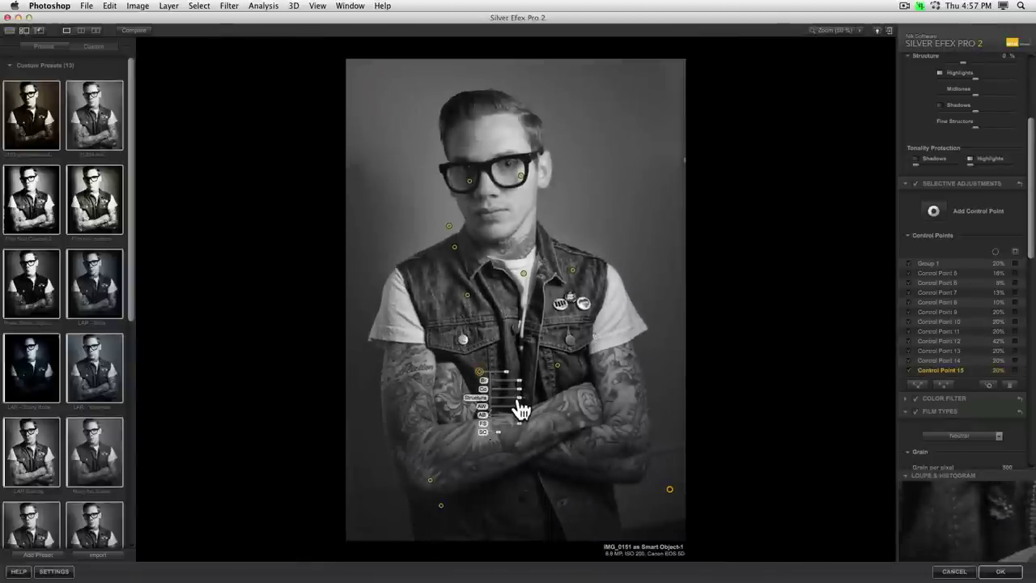
drag(518, 400, 555, 399)
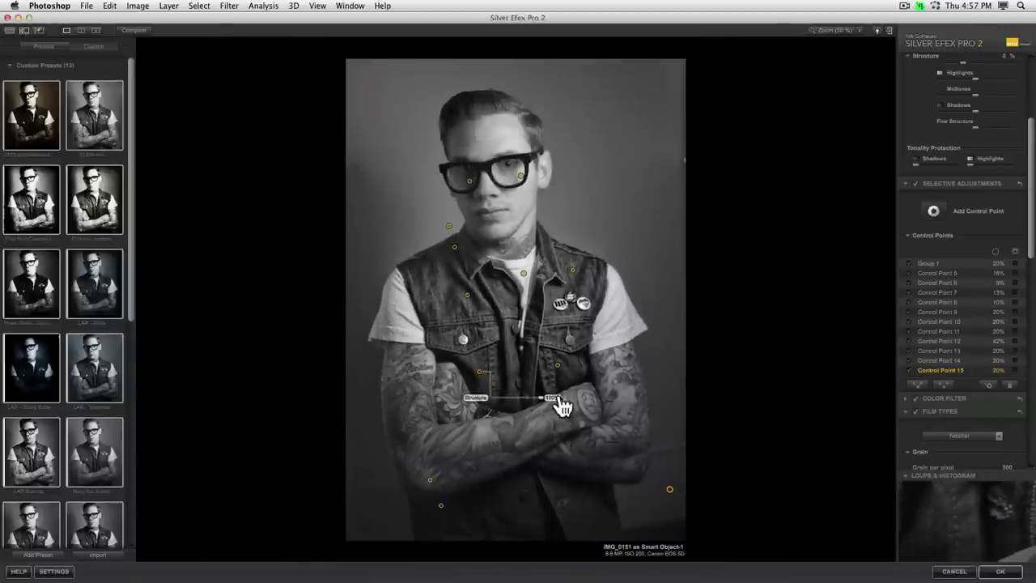
Group vest control points 12–15 into Group 2 and show its selection mask
click(467, 295)
mouse_move(481, 376)
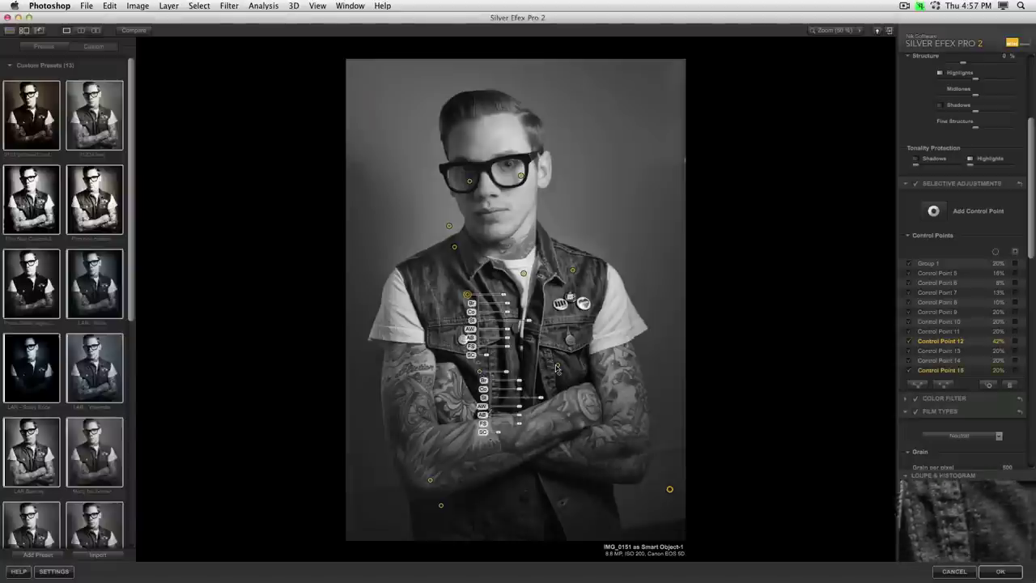
mouse_move(560, 356)
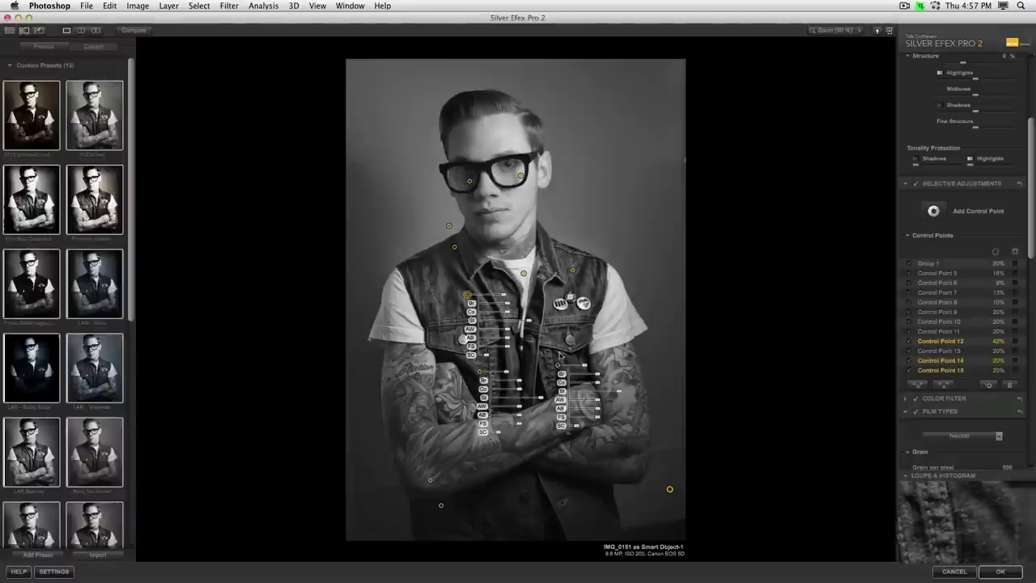
click(572, 269)
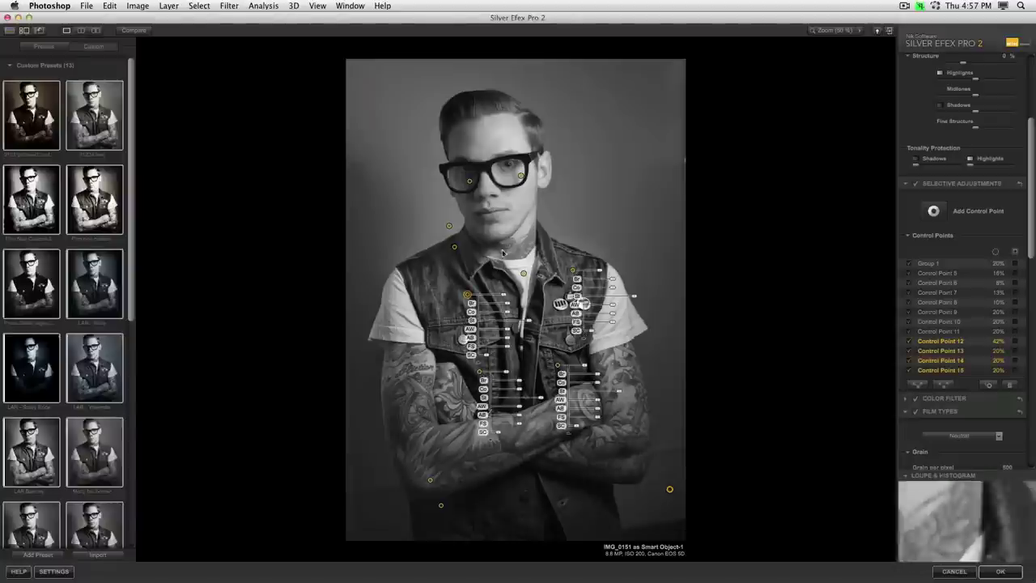
click(918, 385)
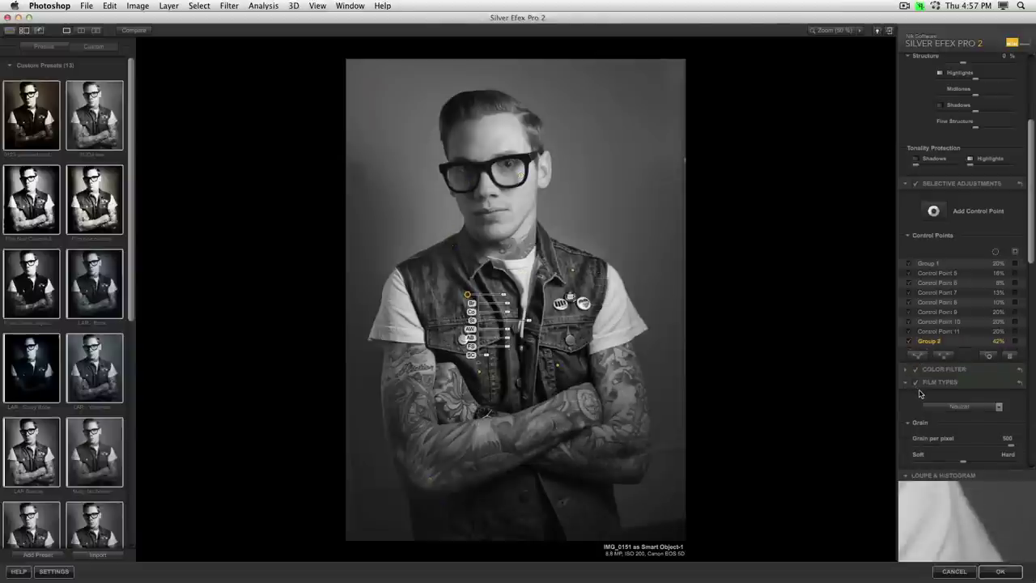
click(1014, 342)
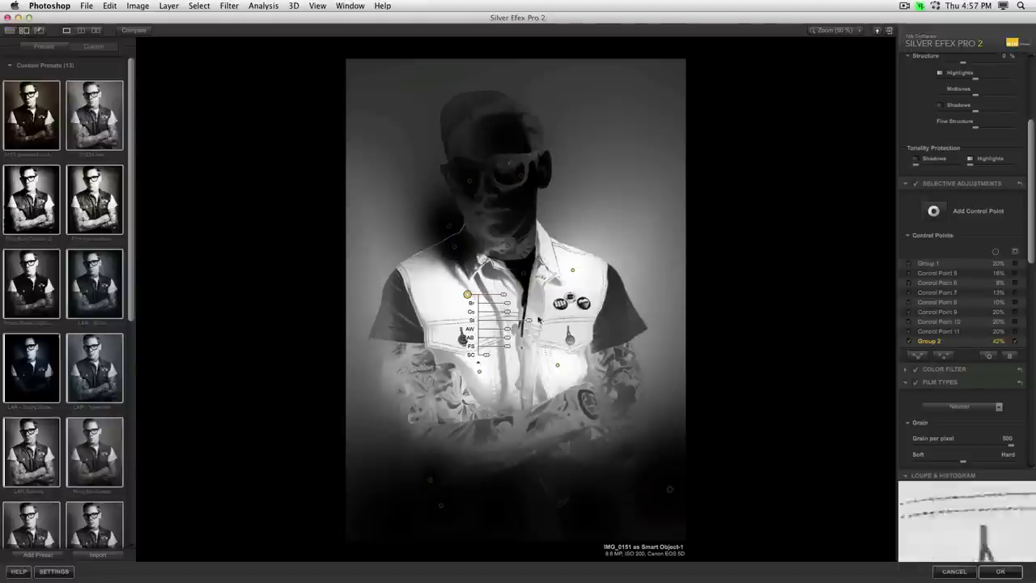
Push Group 2's Structure up to 100%, then settle it back around 50%
mouse_move(523, 320)
mouse_down()
mouse_move(532, 328)
mouse_move(513, 328)
mouse_move(525, 331)
mouse_up()
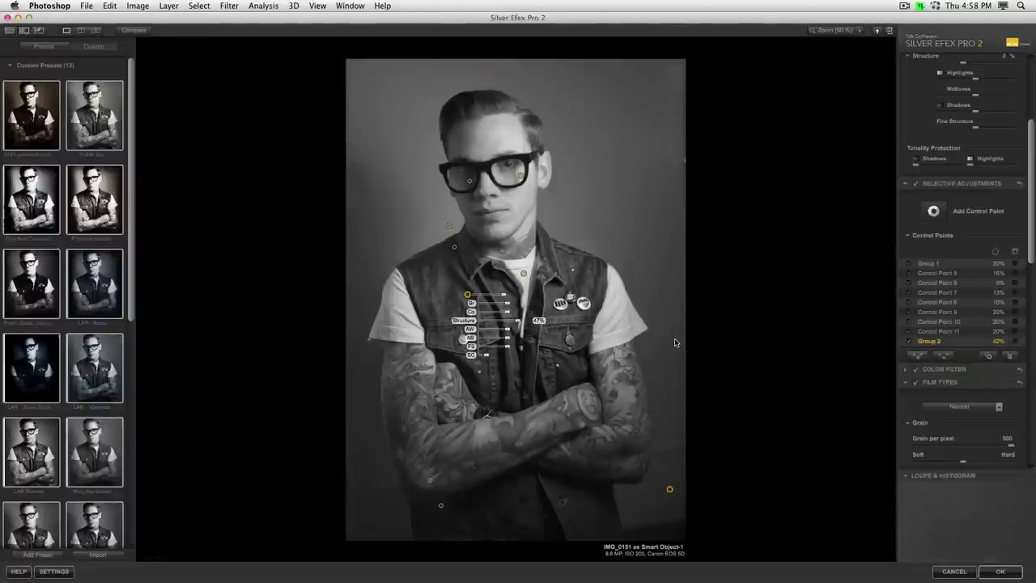
mouse_move(524, 326)
mouse_down()
mouse_move(539, 328)
mouse_move(525, 327)
mouse_up()
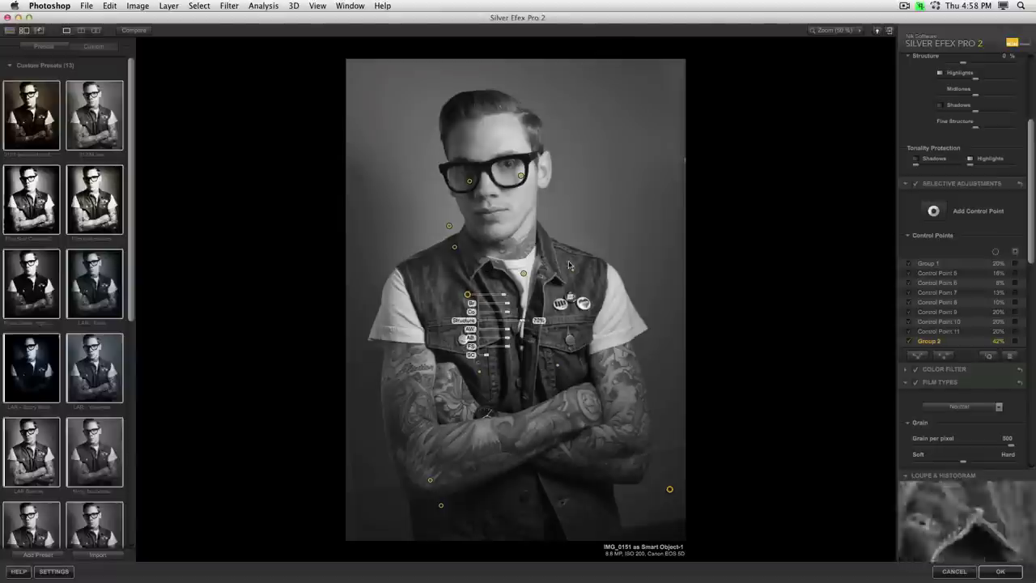
Add three control points on the background right of the head and near the shoulder
click(656, 271)
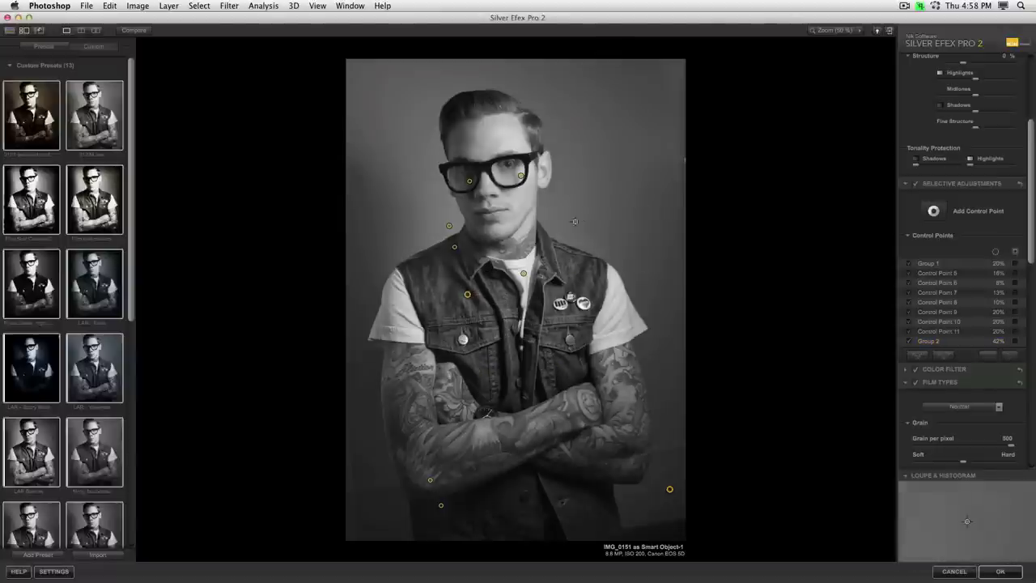
click(576, 221)
click(648, 244)
click(670, 304)
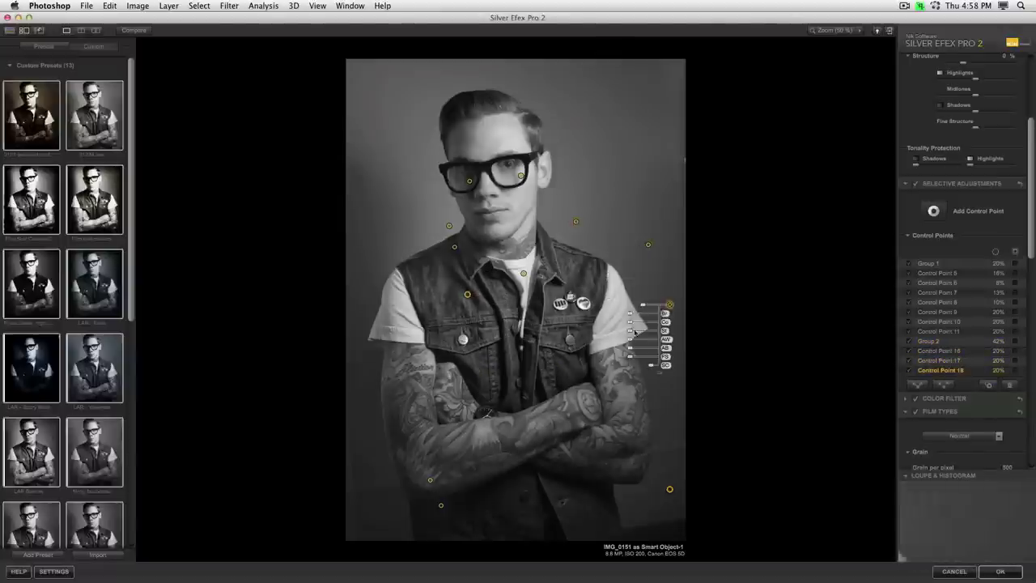
Add seven control points across the crossed tattooed forearms and left arm
click(622, 397)
click(575, 454)
click(536, 437)
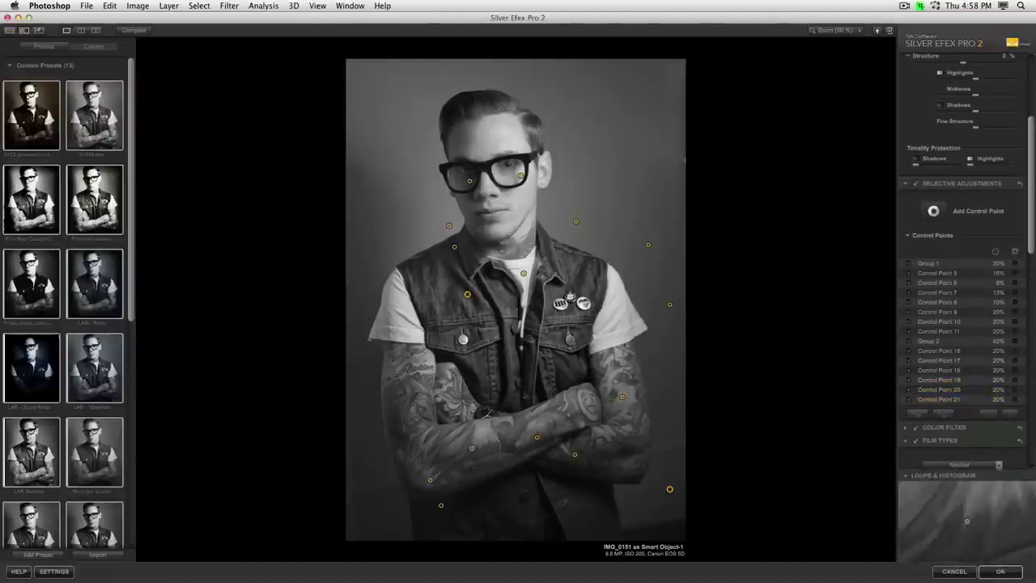
click(472, 449)
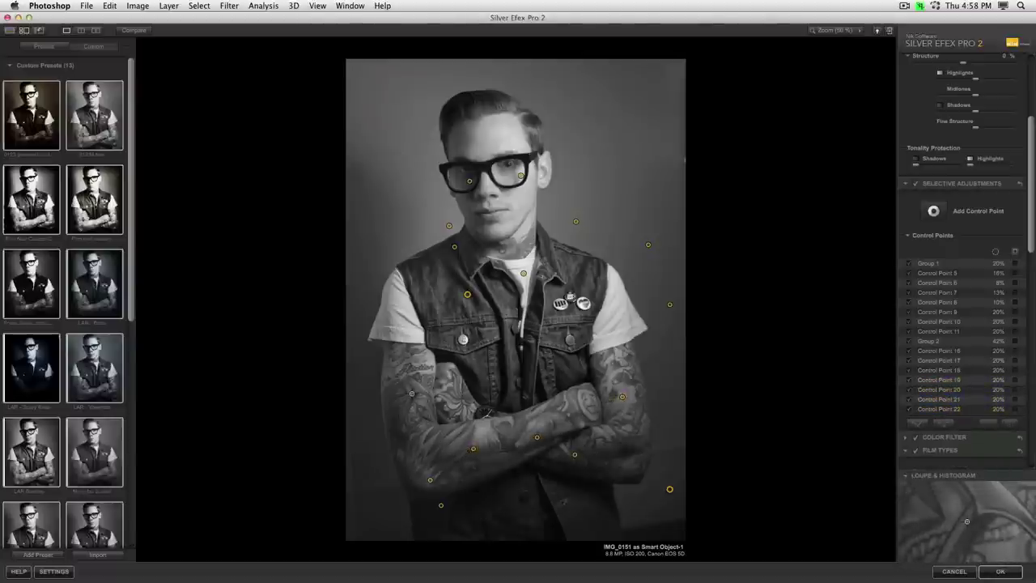
click(410, 388)
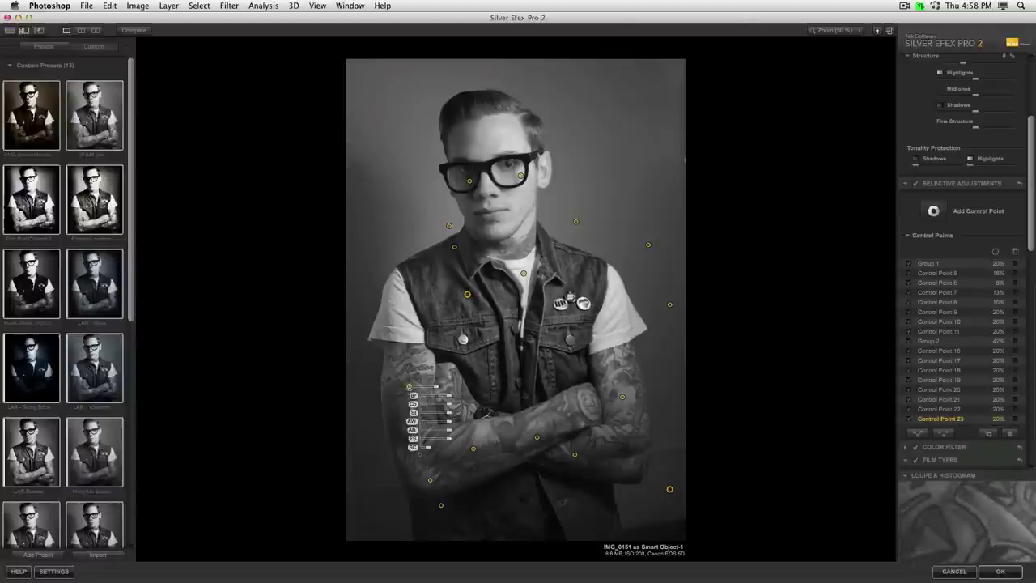
click(450, 384)
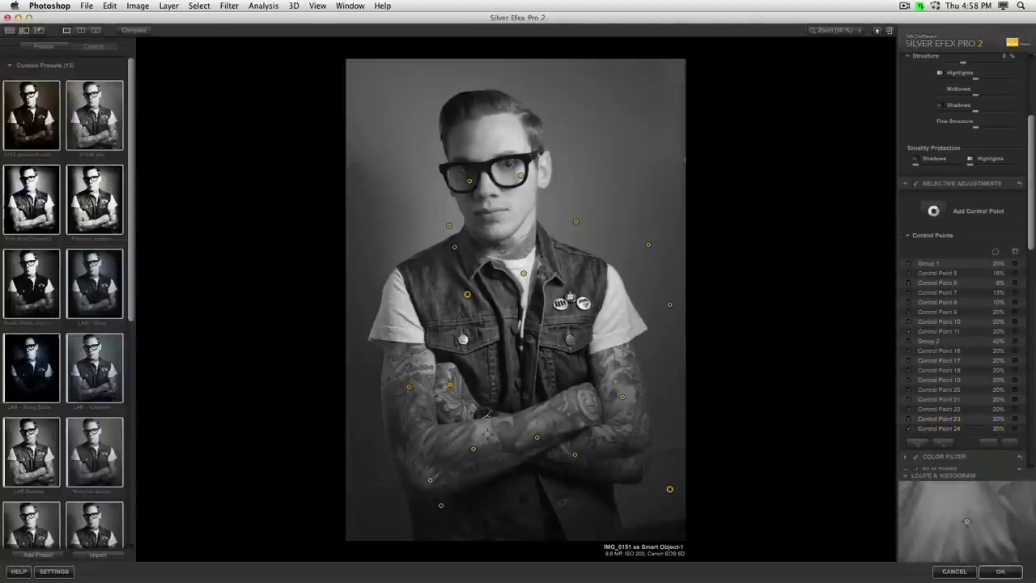
click(498, 426)
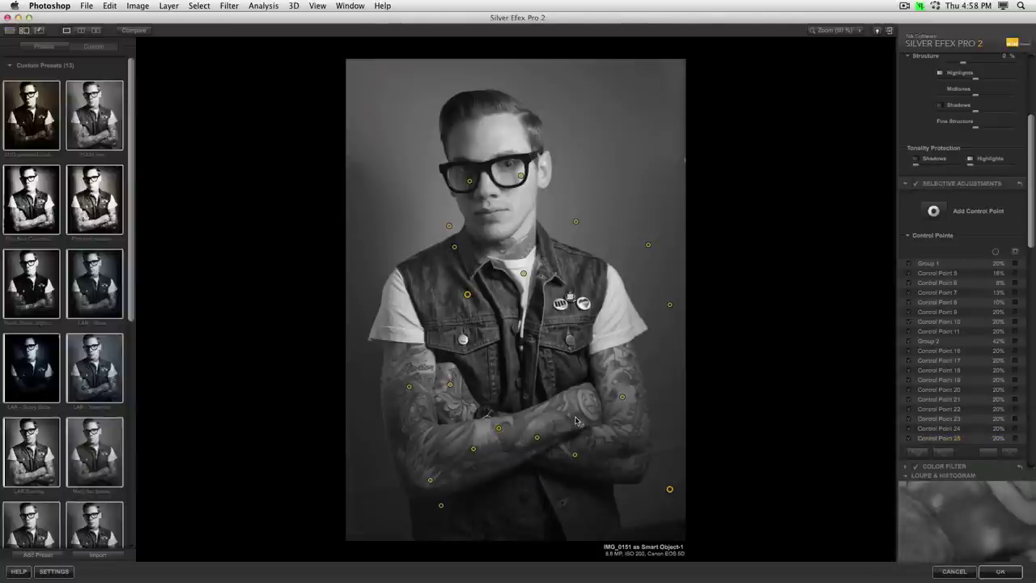
key(space)
Select all the arm control points and shrink their size to 14%
drag(527, 324, 492, 203)
scroll(492, 203, down, 3)
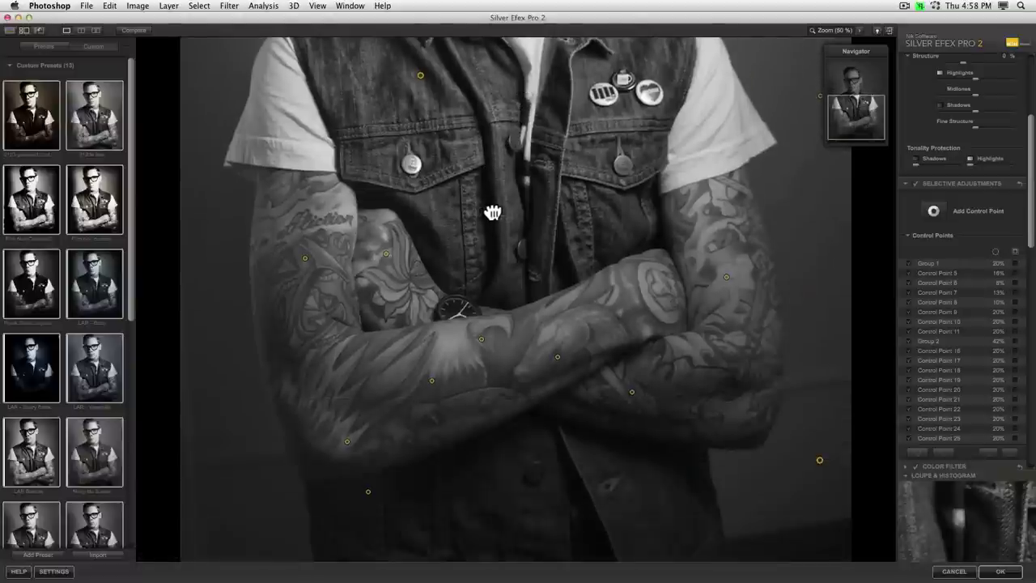
click(385, 256)
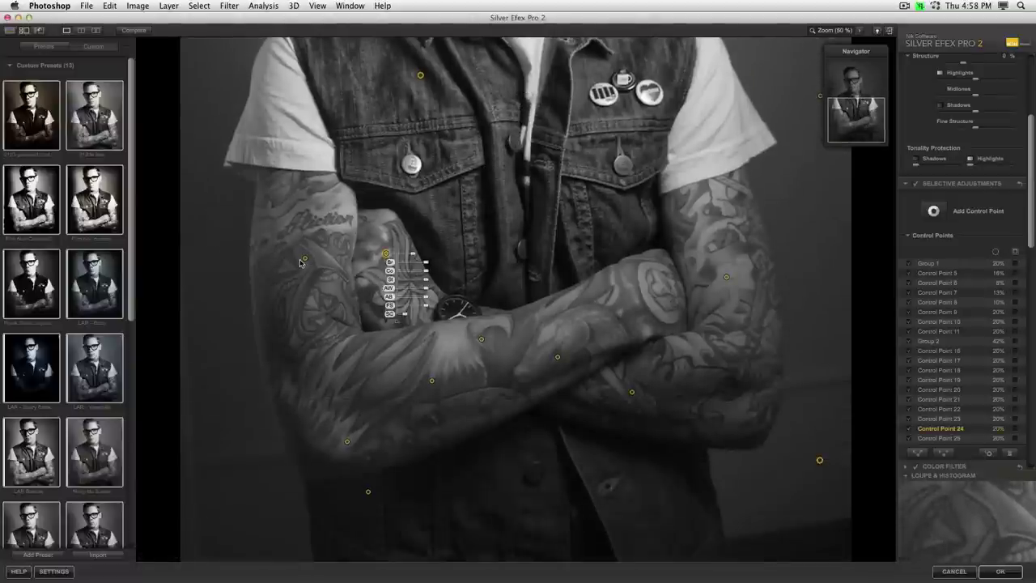
shift+click(304, 260)
drag(397, 329, 678, 421)
shift+click(727, 277)
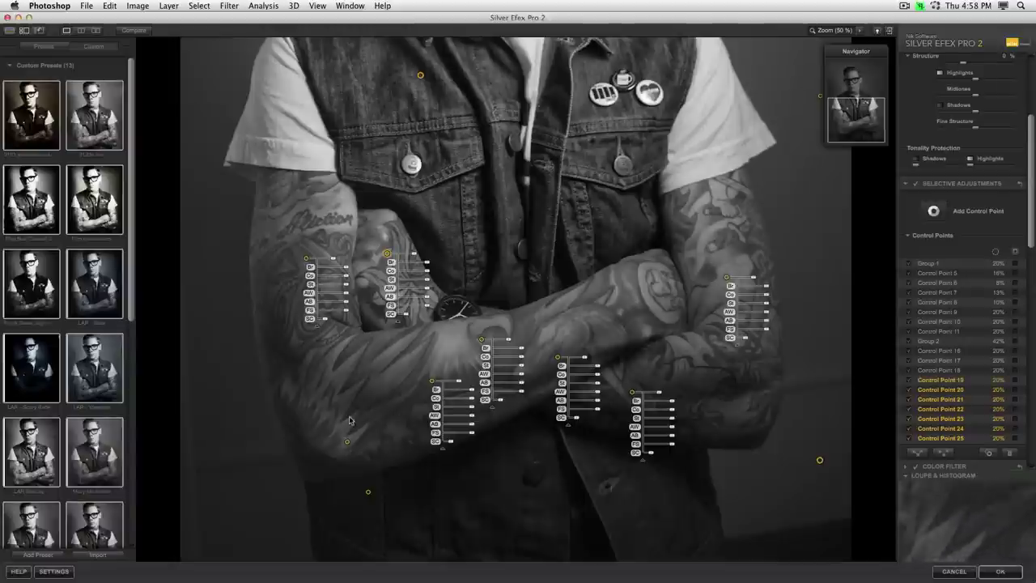
shift+click(347, 442)
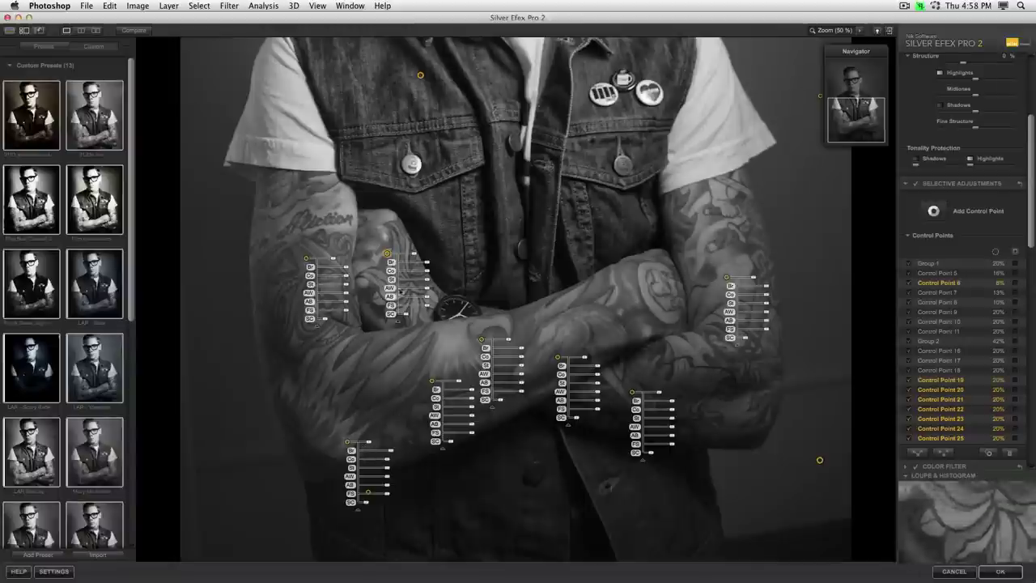
drag(417, 263, 411, 261)
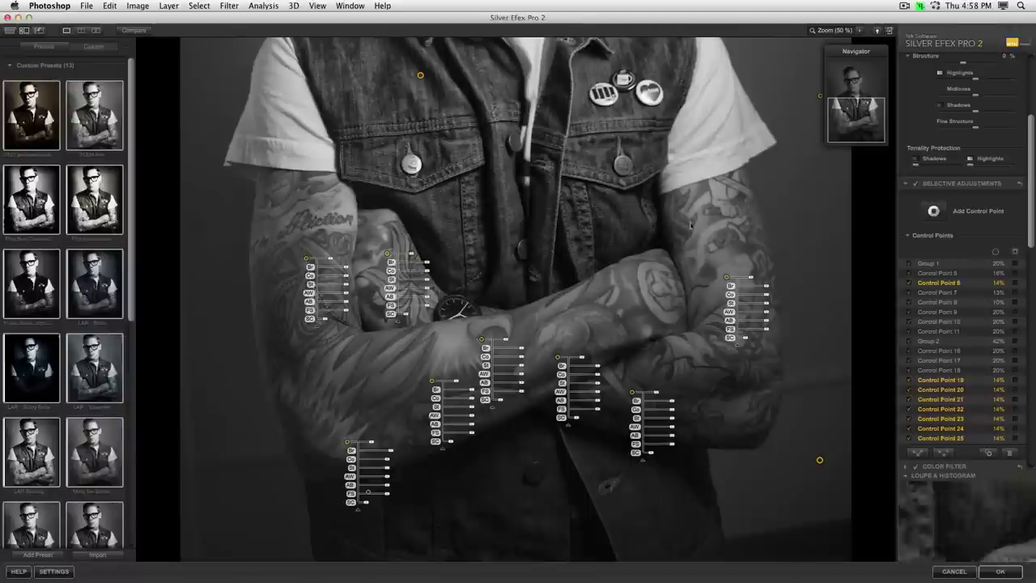
Group the arm control points and slightly enlarge one point's size
click(915, 455)
click(726, 279)
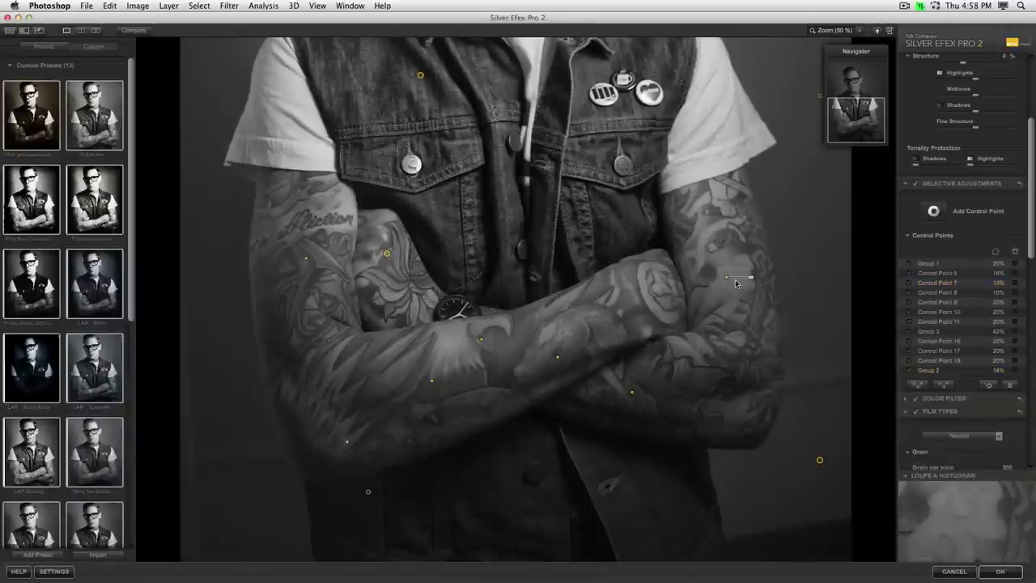
drag(753, 279, 759, 282)
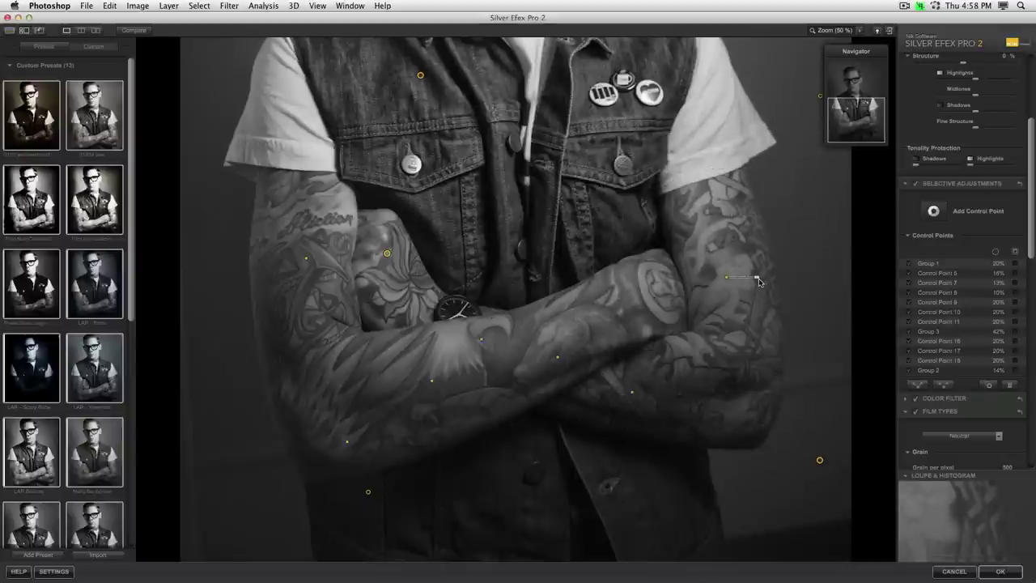
click(632, 392)
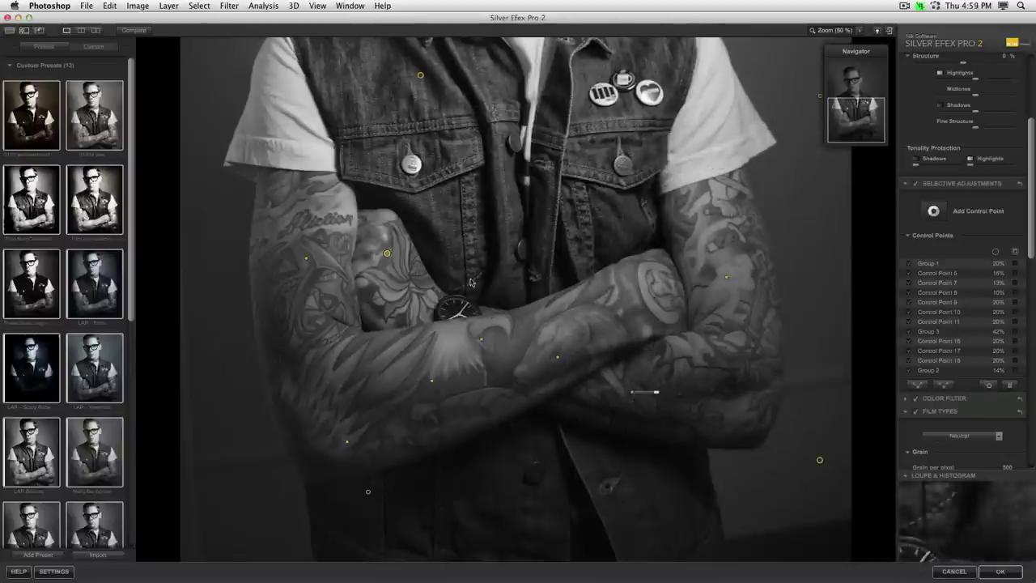
click(387, 254)
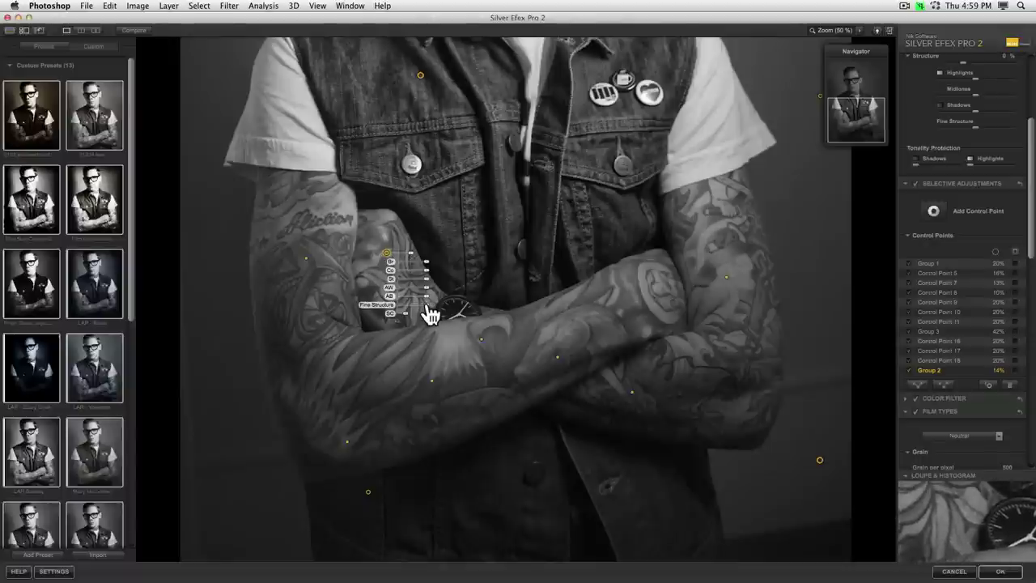
Set the tattooed-arm group's Structure to 86% and shift its control point slightly up-left
drag(427, 282, 440, 284)
mouse_move(387, 252)
mouse_down()
mouse_move(383, 272)
mouse_move(380, 251)
mouse_up()
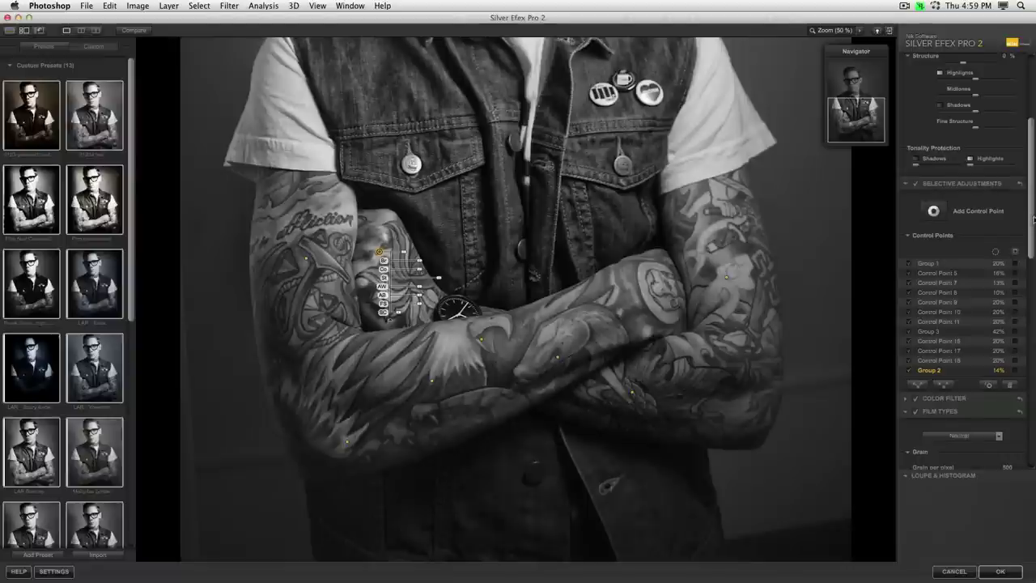
scroll(1031, 218, down, 4)
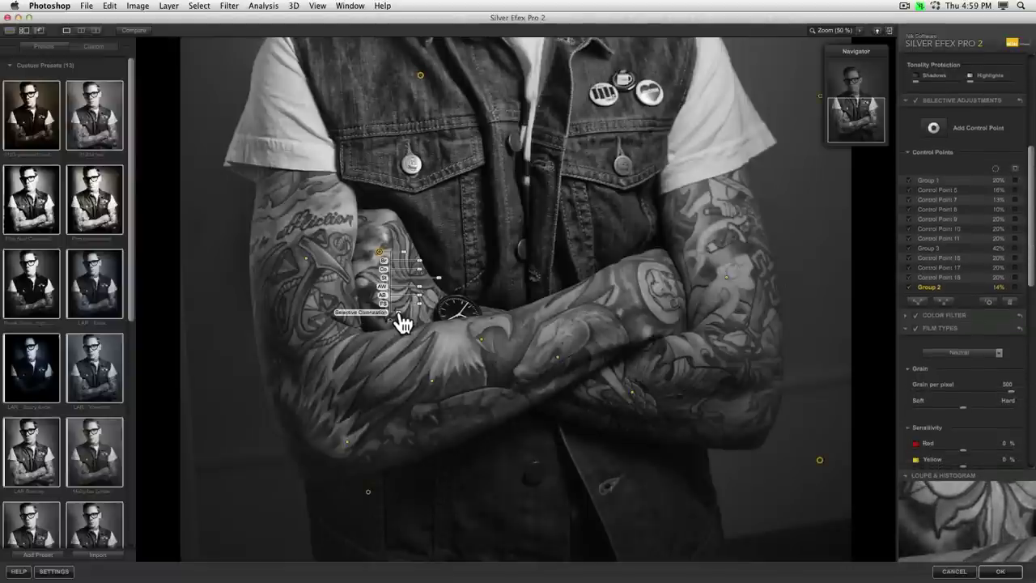
drag(402, 322, 467, 314)
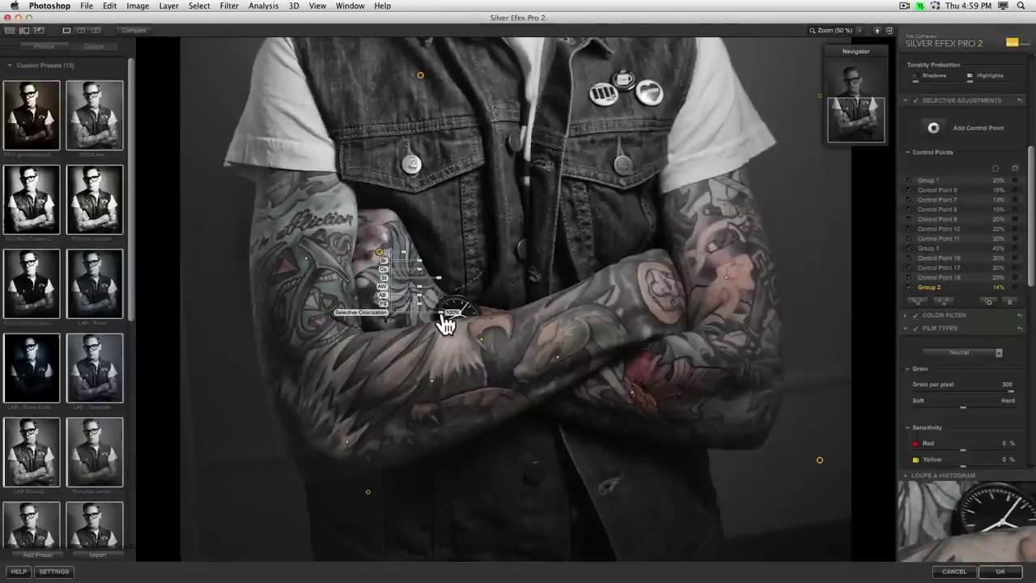
drag(446, 319, 364, 328)
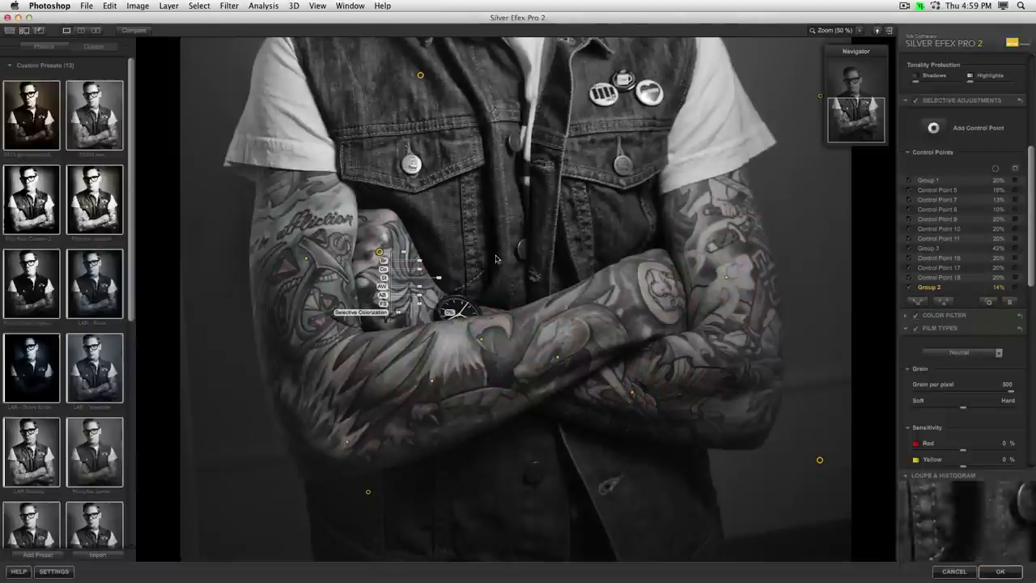
click(669, 180)
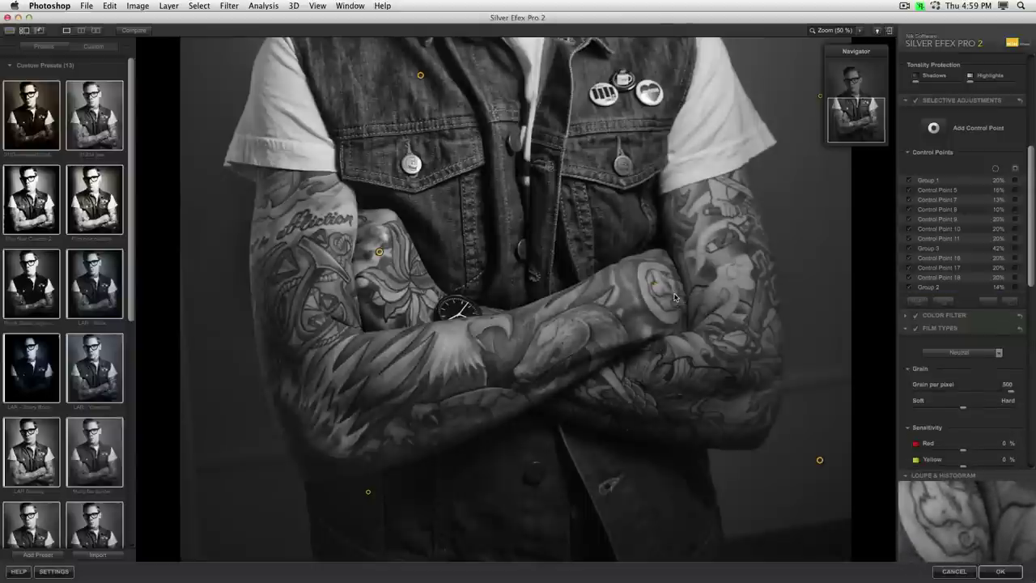
click(664, 259)
click(602, 272)
click(536, 264)
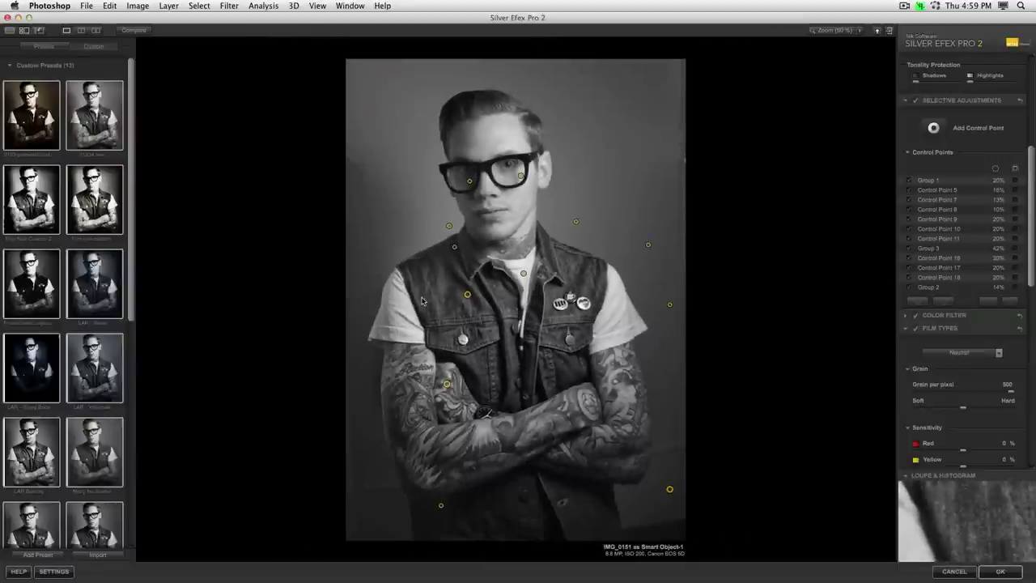
Add a 72% Structure control point at the vest hem and copy it rightward at 11%
click(496, 510)
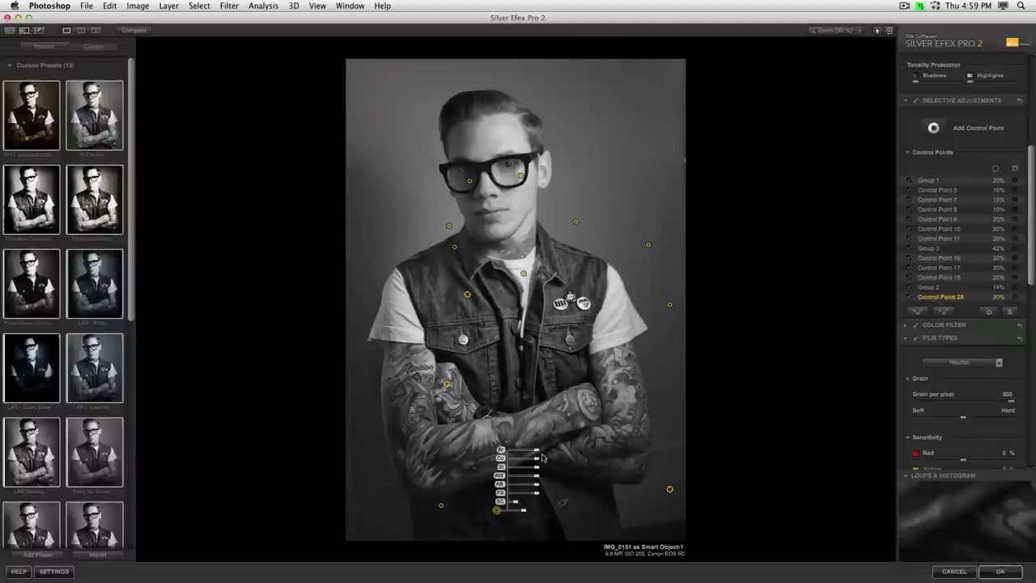
drag(535, 470, 555, 483)
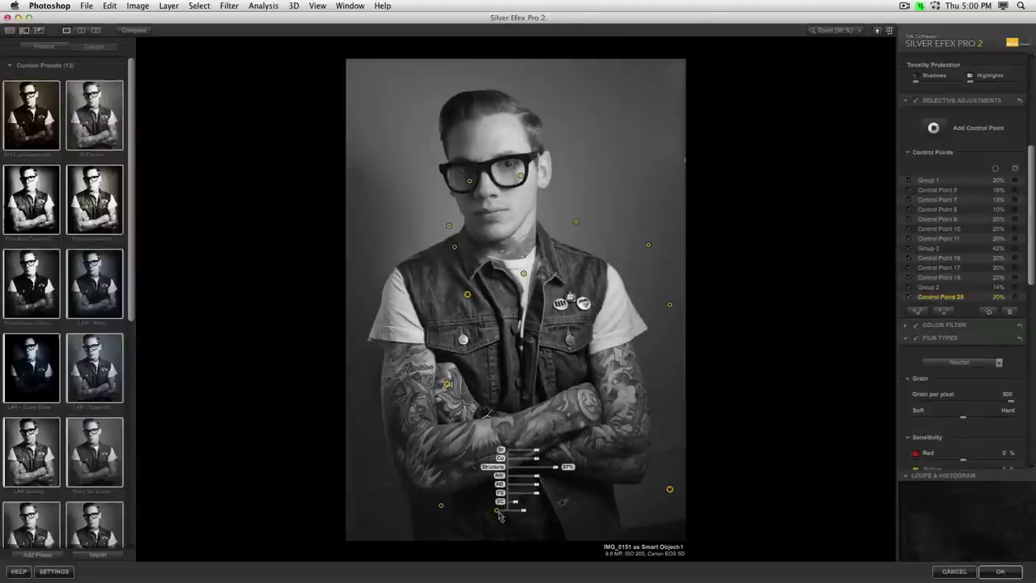
drag(500, 516, 576, 514)
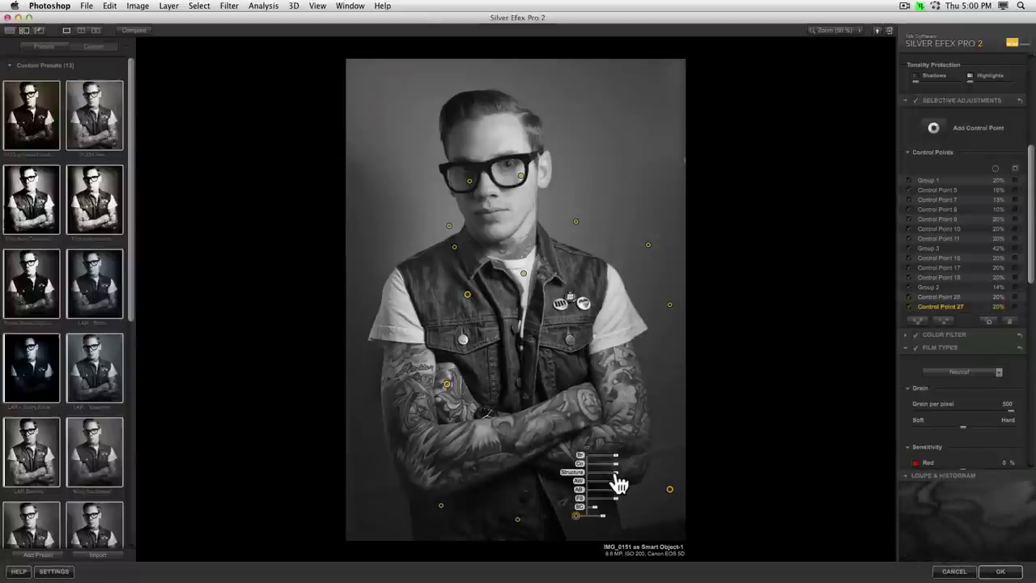
drag(615, 474, 632, 481)
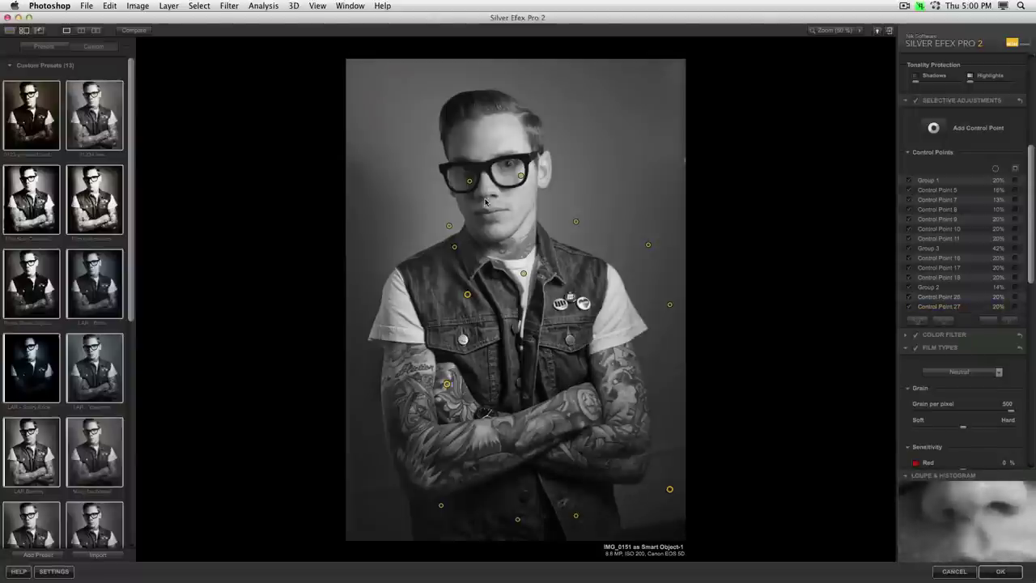
Add a control point on the hair with Structure about 51%, then deselect it
click(483, 102)
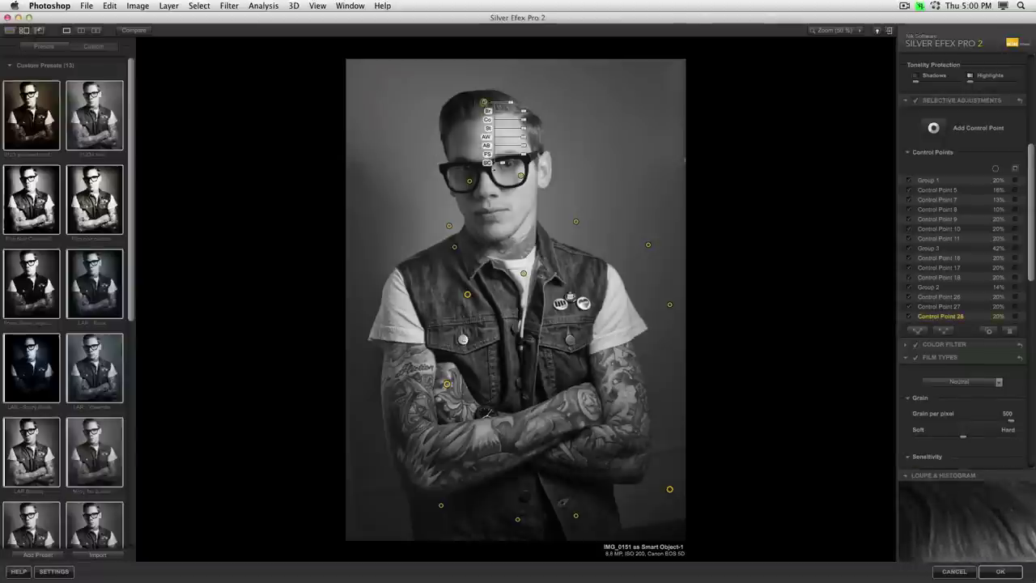
drag(525, 128, 540, 128)
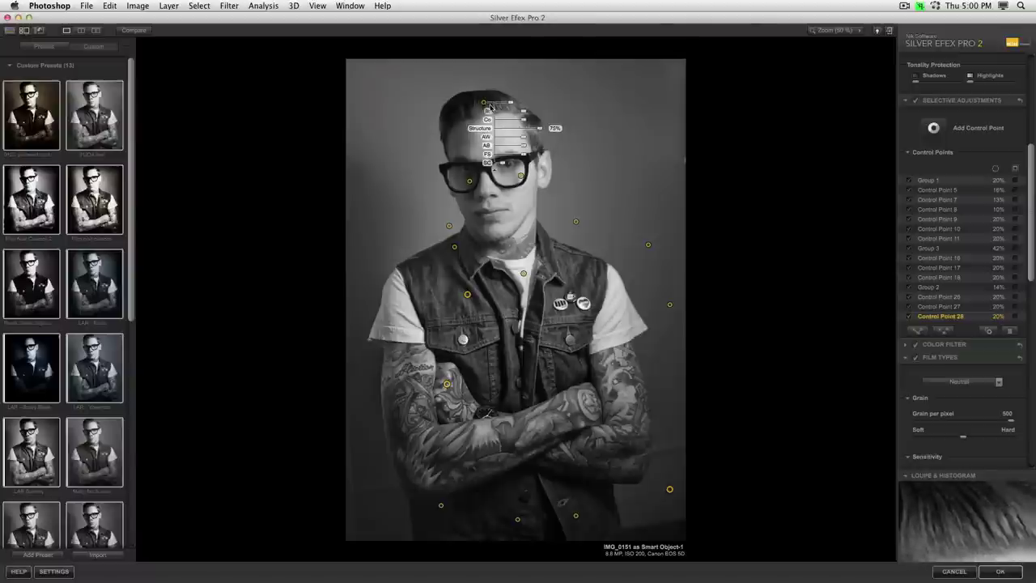
click(516, 224)
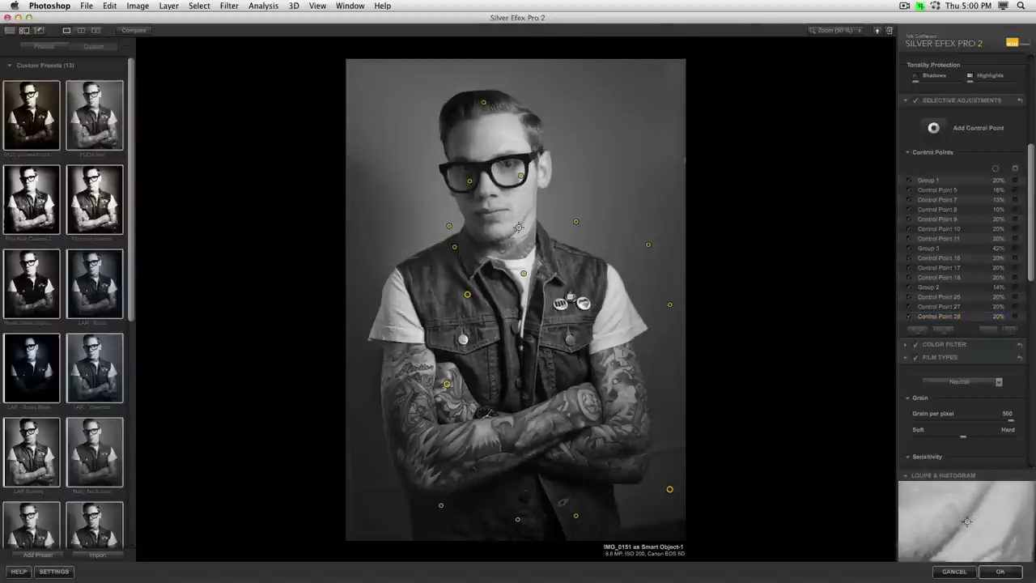
Zoom the preview to 50% and place a structure-boosting control point on the neck
click(516, 225)
key(space)
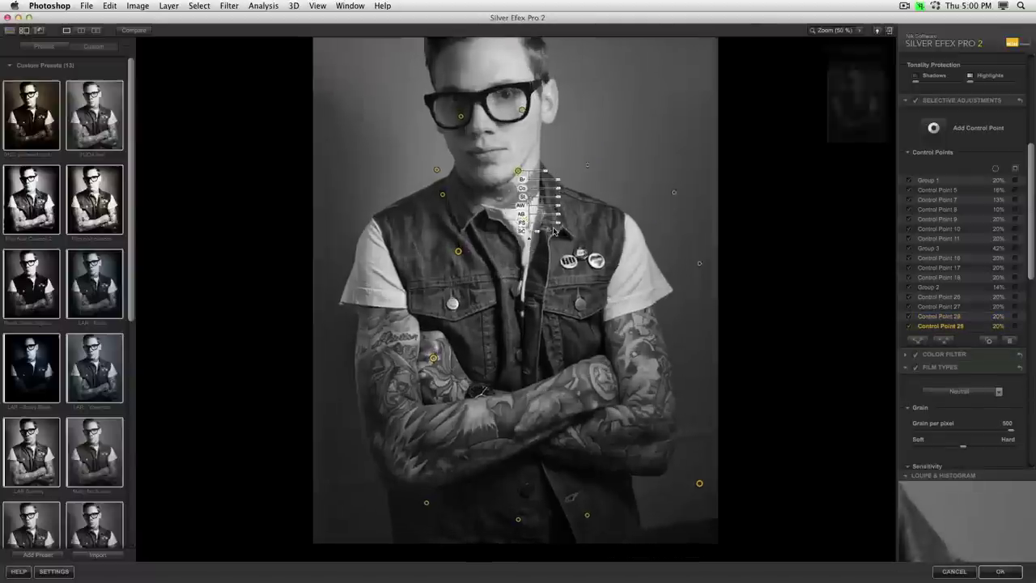
drag(572, 178, 575, 350)
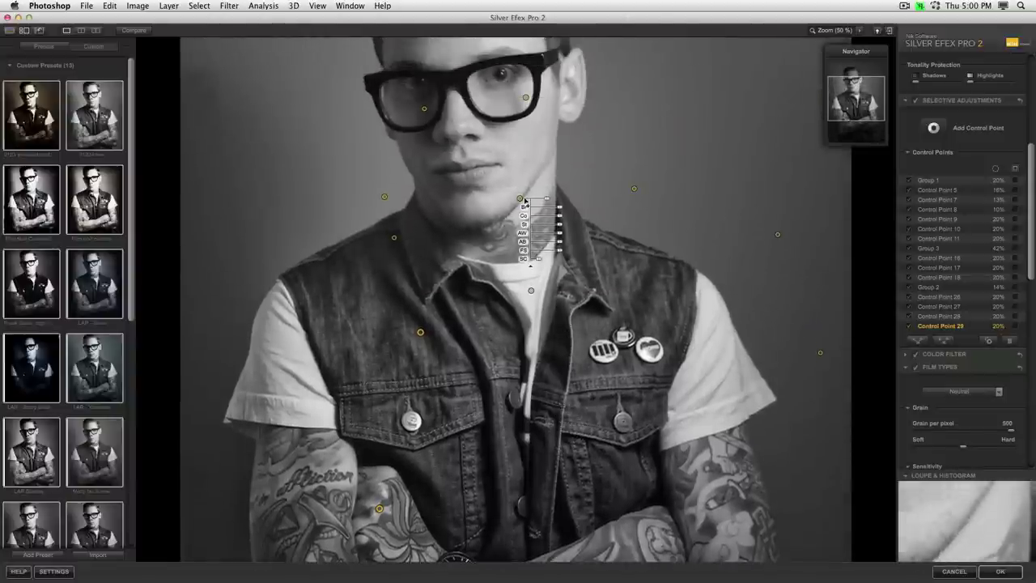
key(Delete)
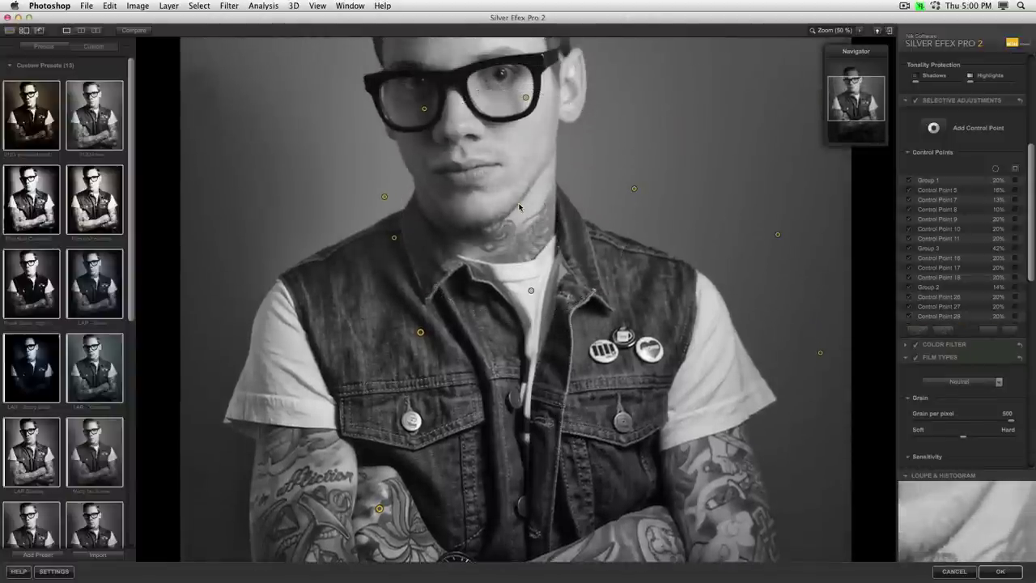
click(514, 209)
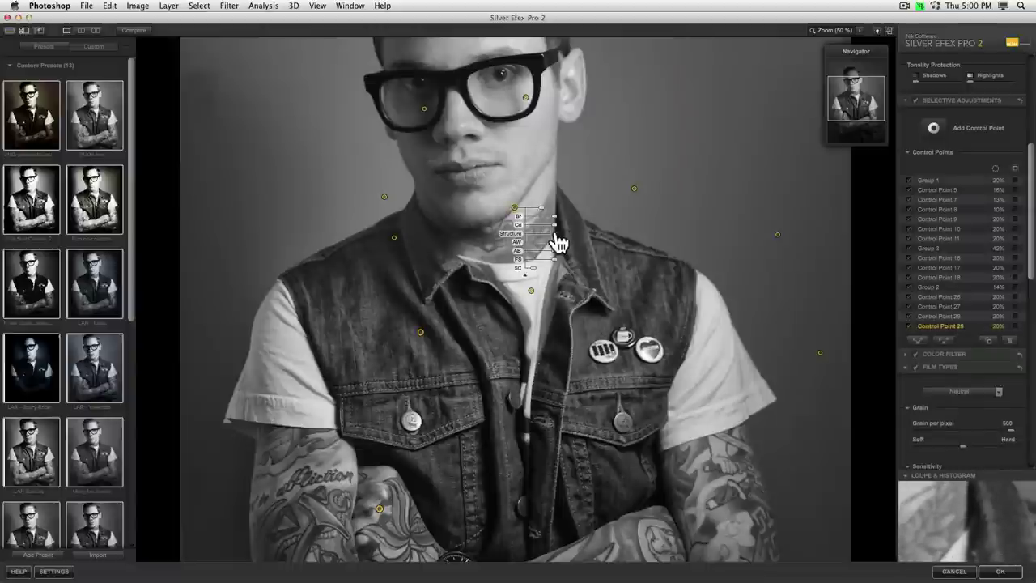
drag(564, 242, 574, 238)
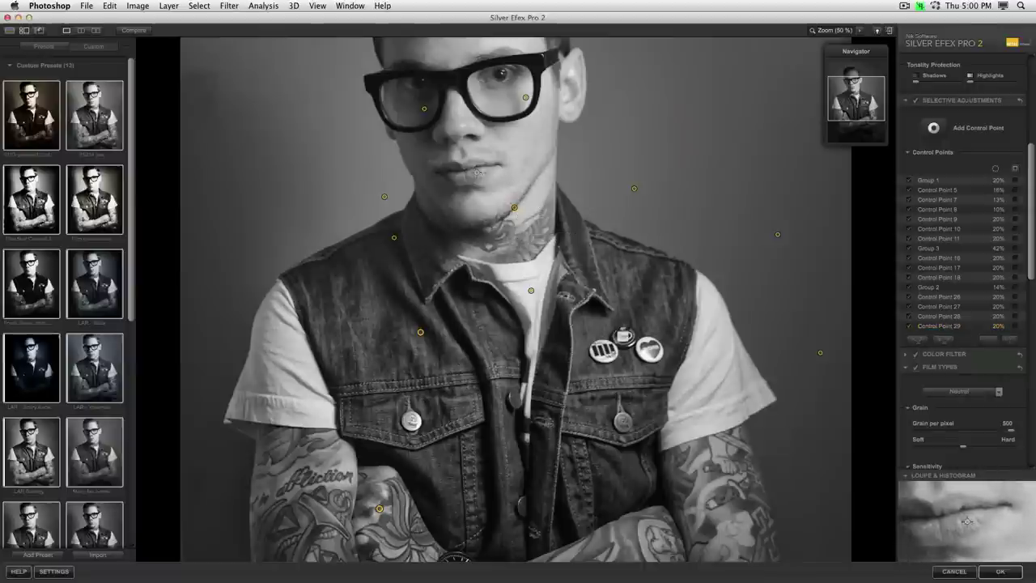
Add control points on the lips (Structure 16%) and the right eye (Structure about 49%)
click(470, 170)
drag(510, 196, 516, 196)
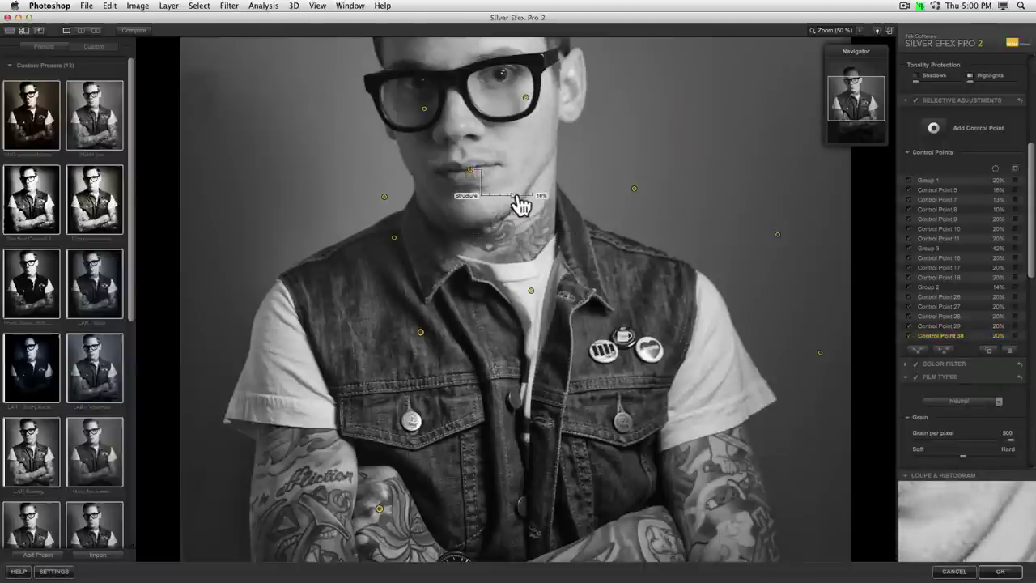
click(506, 89)
drag(547, 301, 558, 383)
click(534, 143)
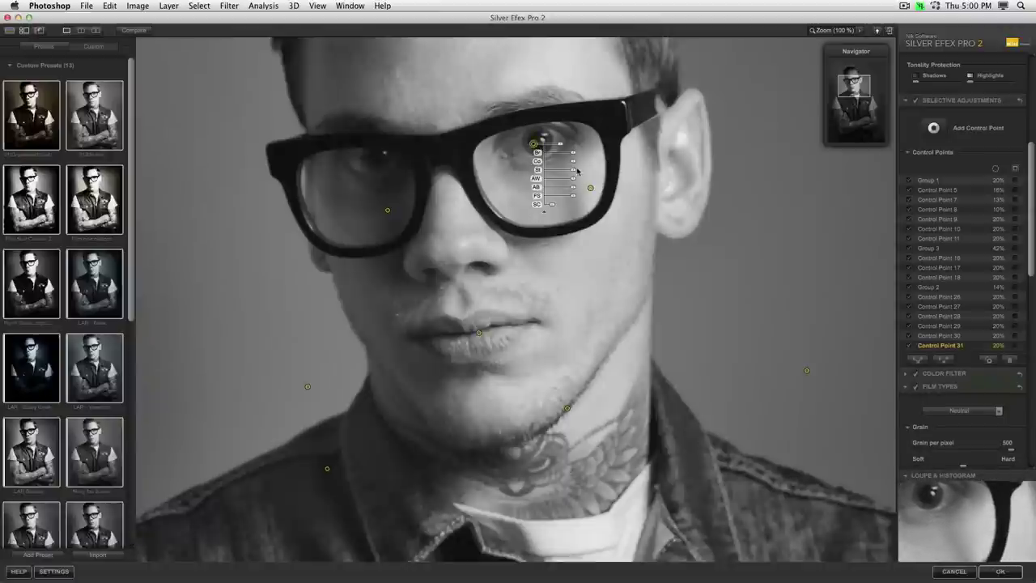
drag(574, 169, 544, 160)
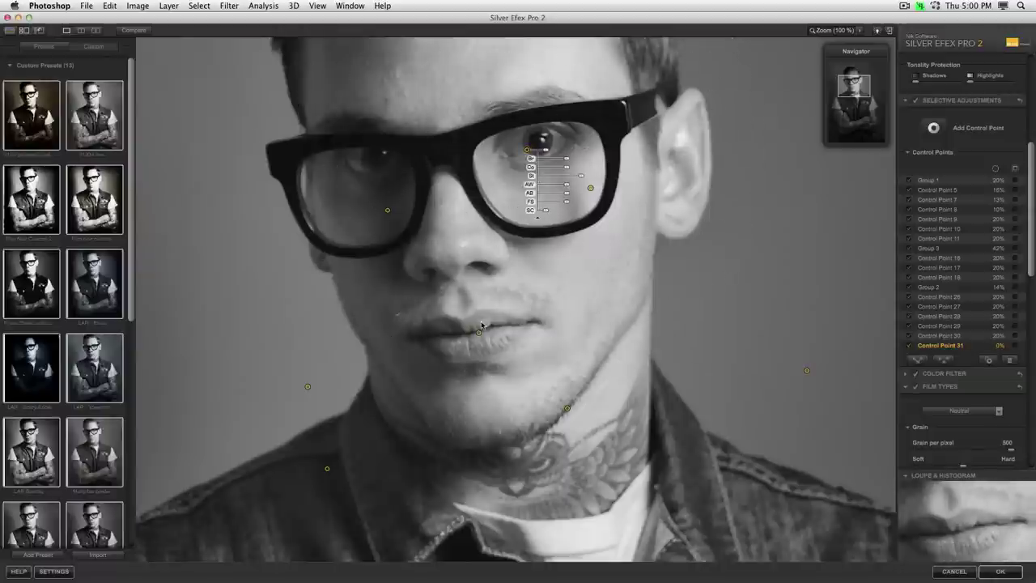
Shrink the lip and chin points' reach (chin to about 10%); add a structure point on the left lens
click(478, 331)
drag(505, 333, 503, 341)
click(567, 408)
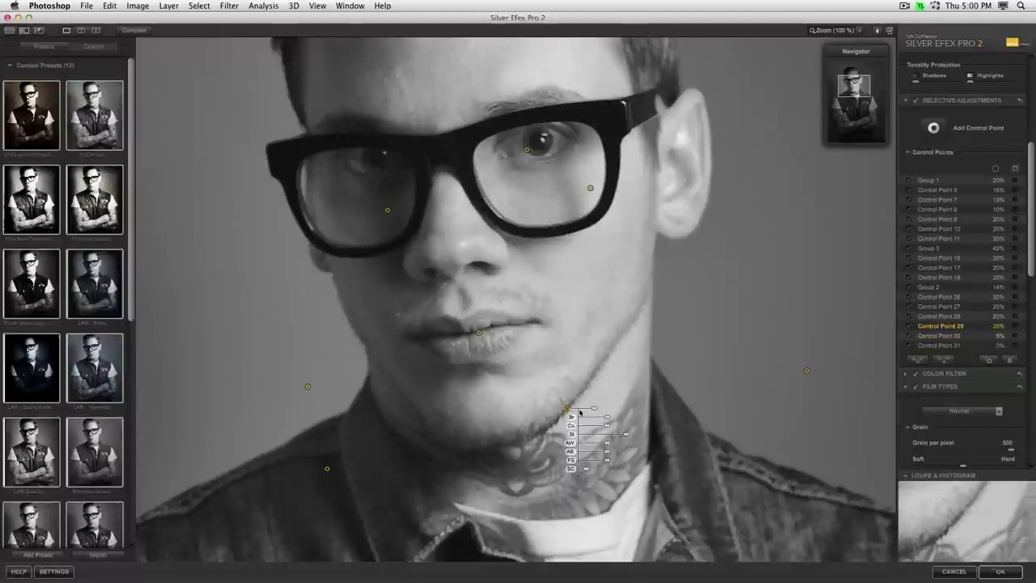
drag(594, 409, 587, 411)
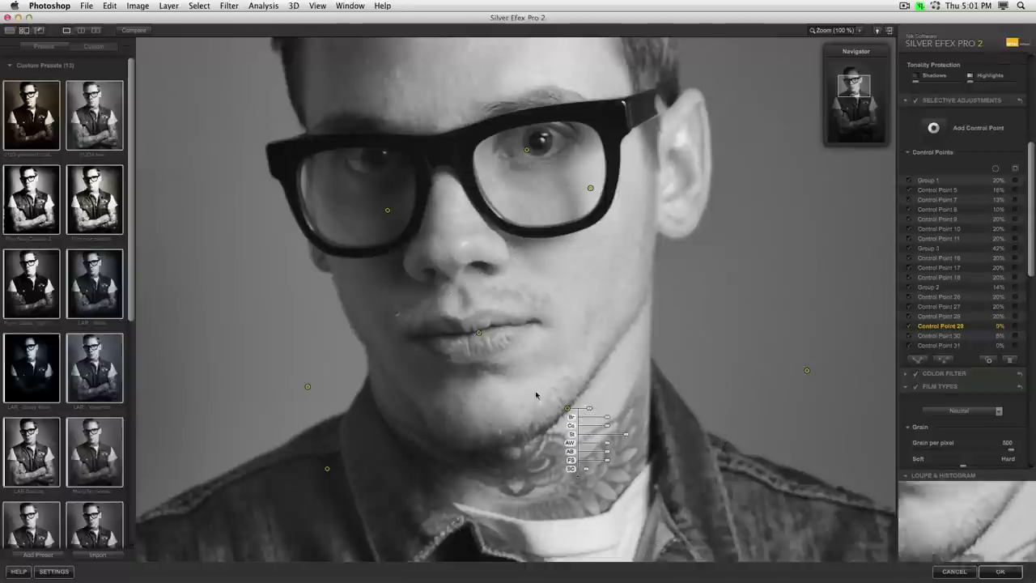
click(371, 157)
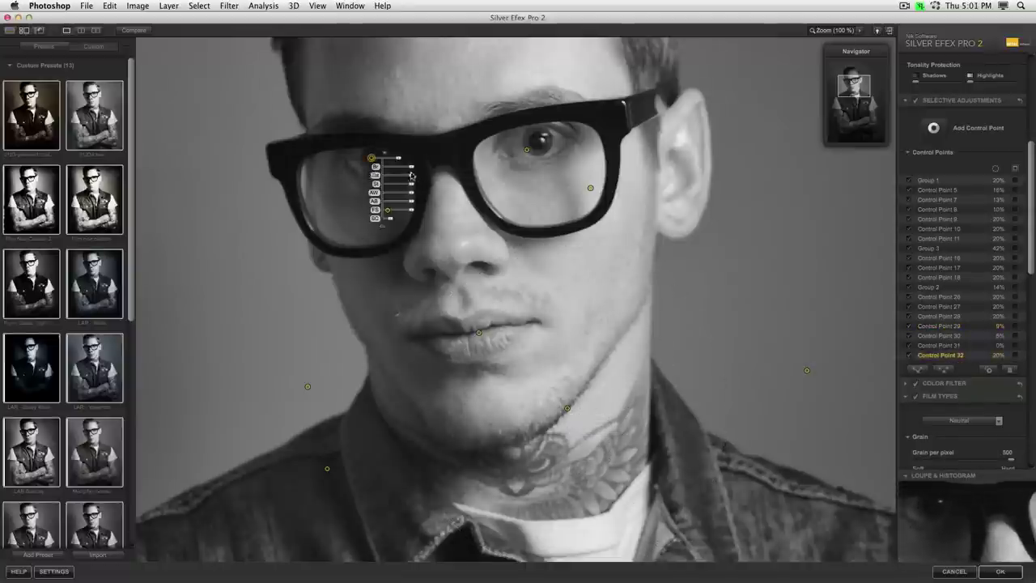
drag(409, 185, 458, 199)
Zoom out to the full portrait and scroll the right panel up to Global Adjustments
key(super+0)
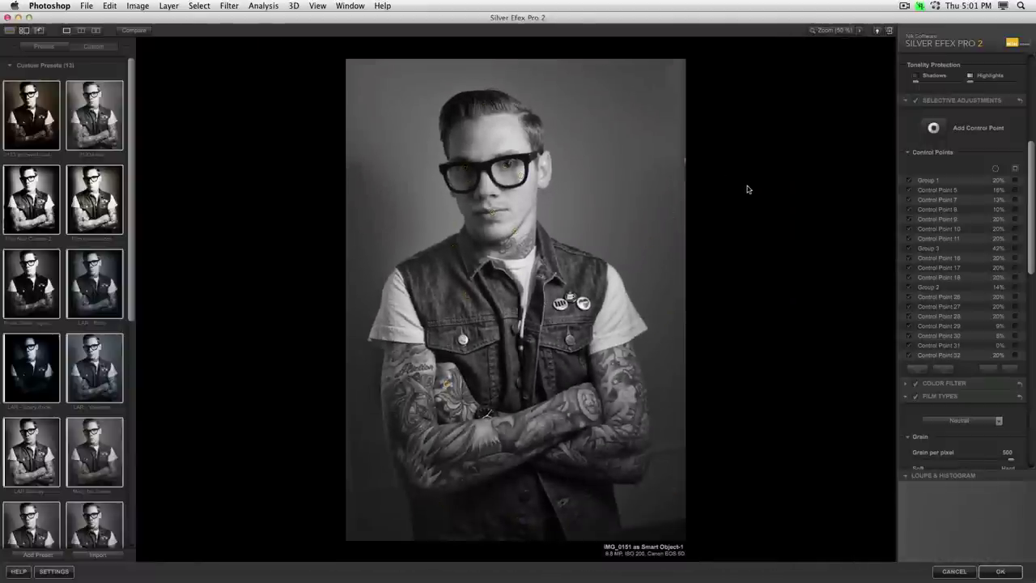
drag(1031, 166, 1033, 58)
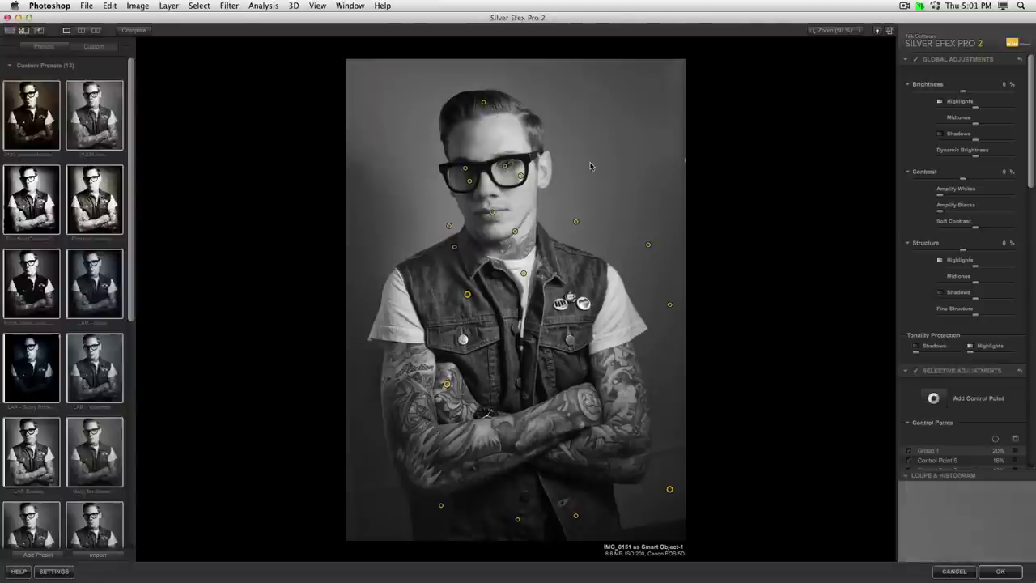
Toggle twice between the original and the edited black-and-white portrait
click(134, 31)
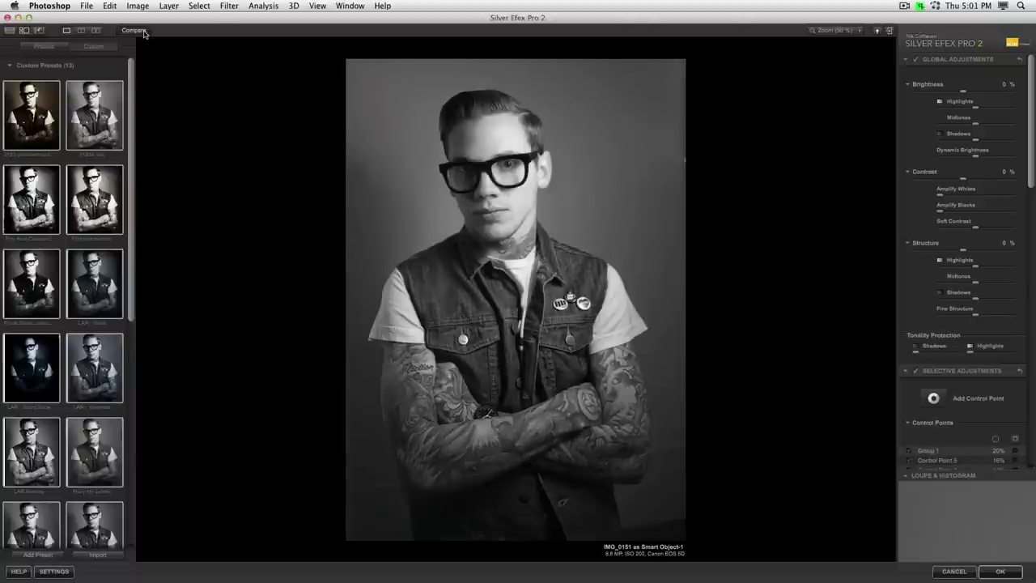
click(144, 33)
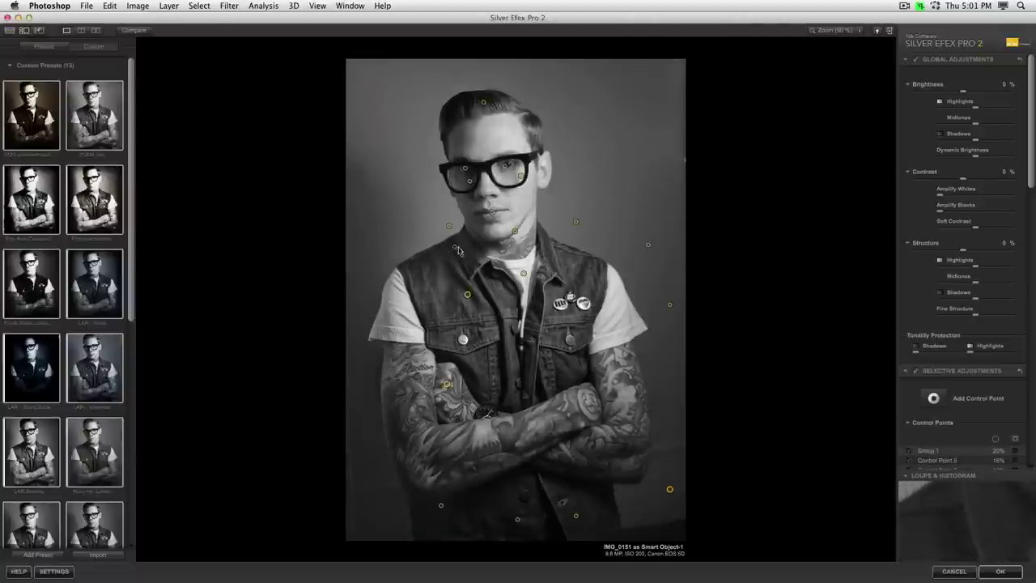
click(142, 29)
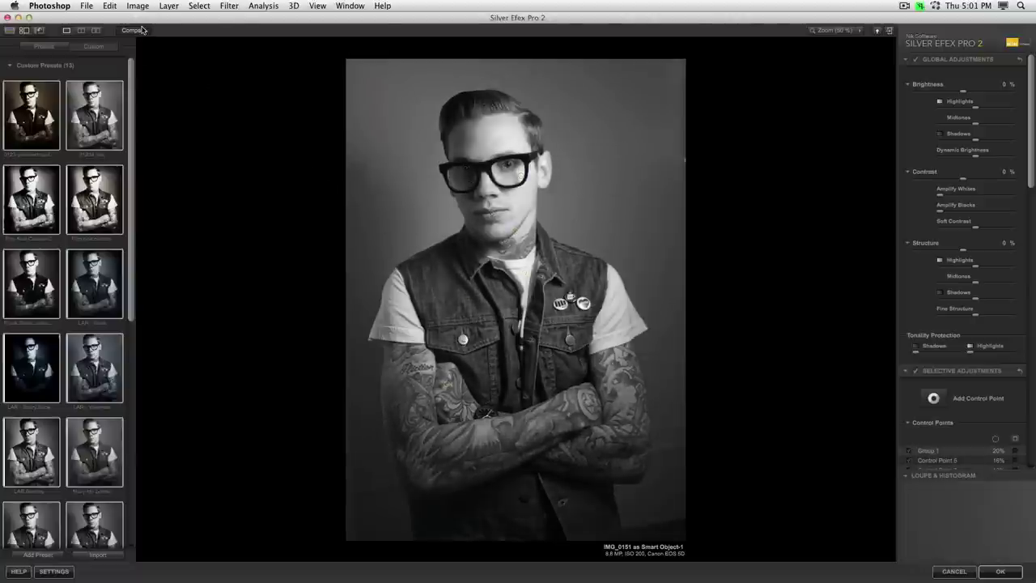
click(142, 30)
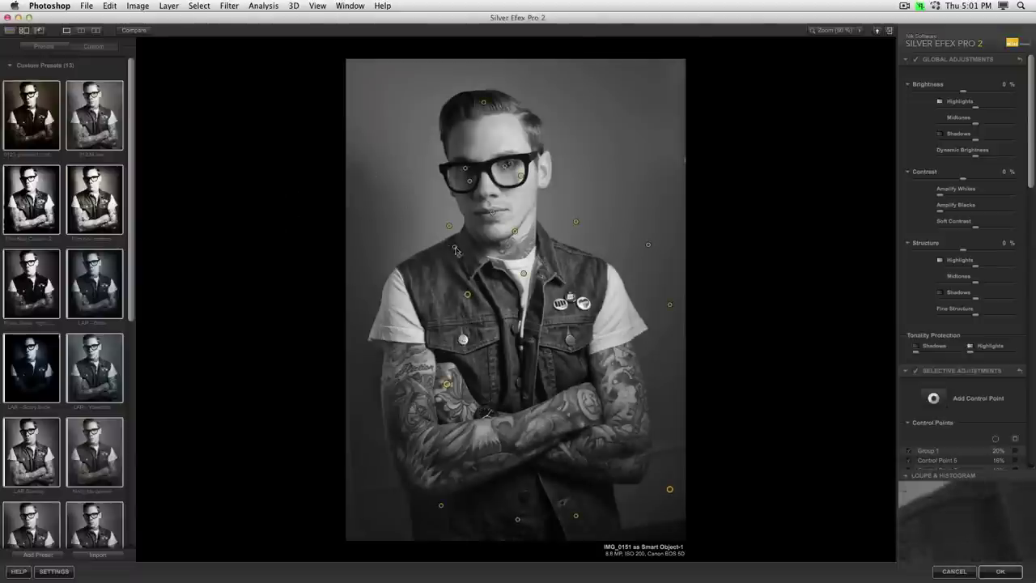
Lower the collar control point's Brightness to -1% and recheck it against the original
mouse_move(458, 249)
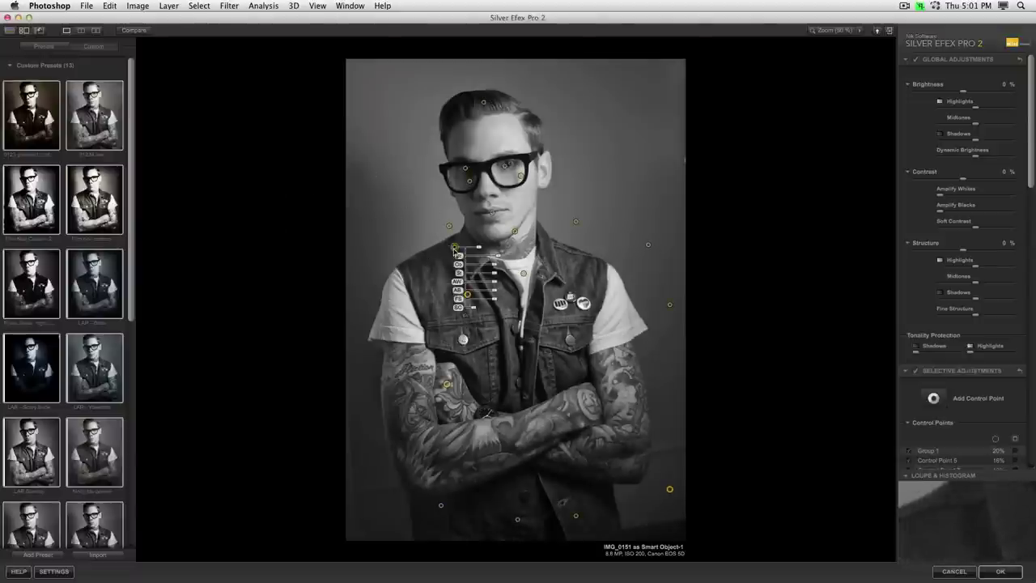
drag(495, 258, 492, 258)
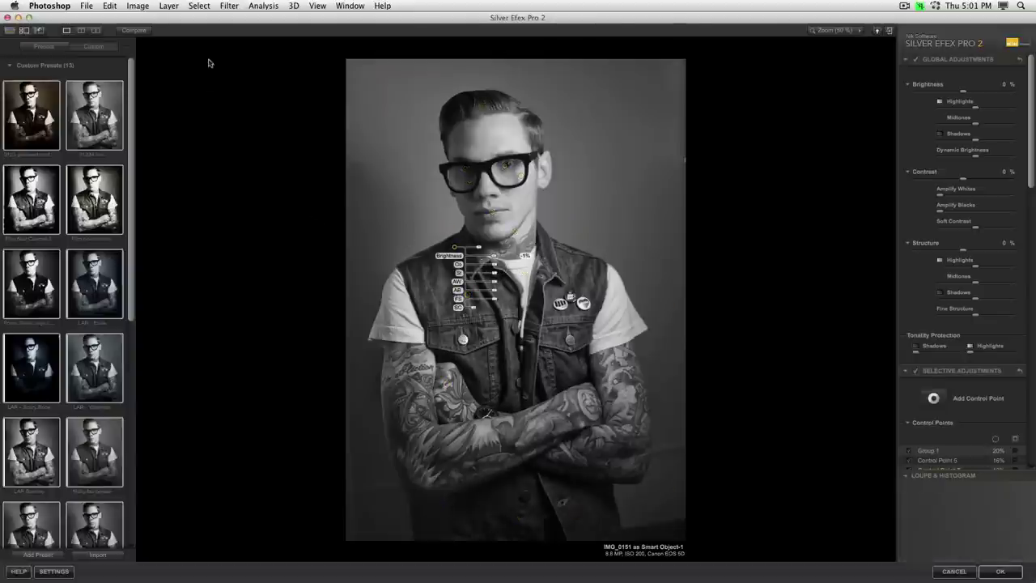
click(145, 33)
click(144, 33)
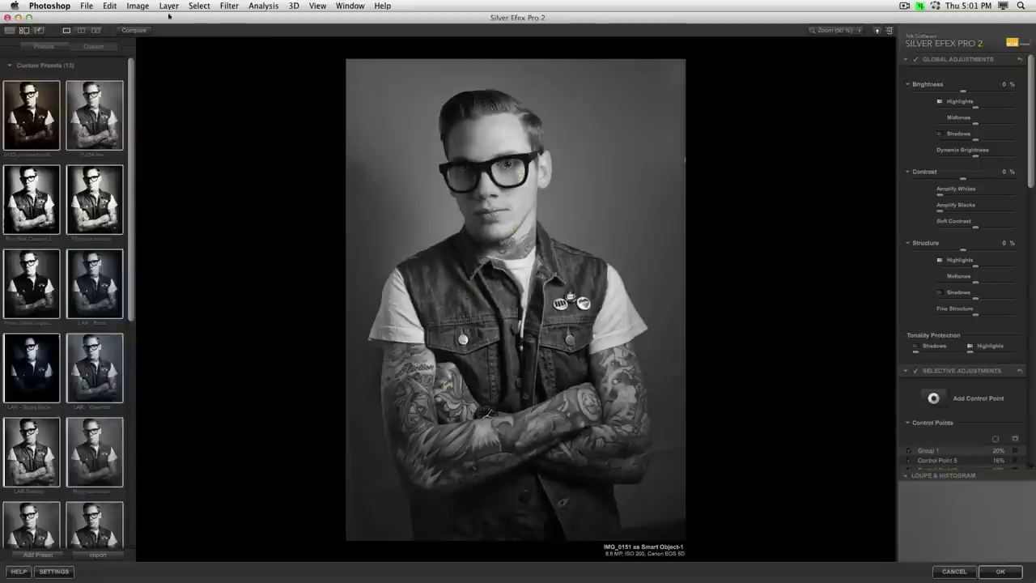
click(128, 33)
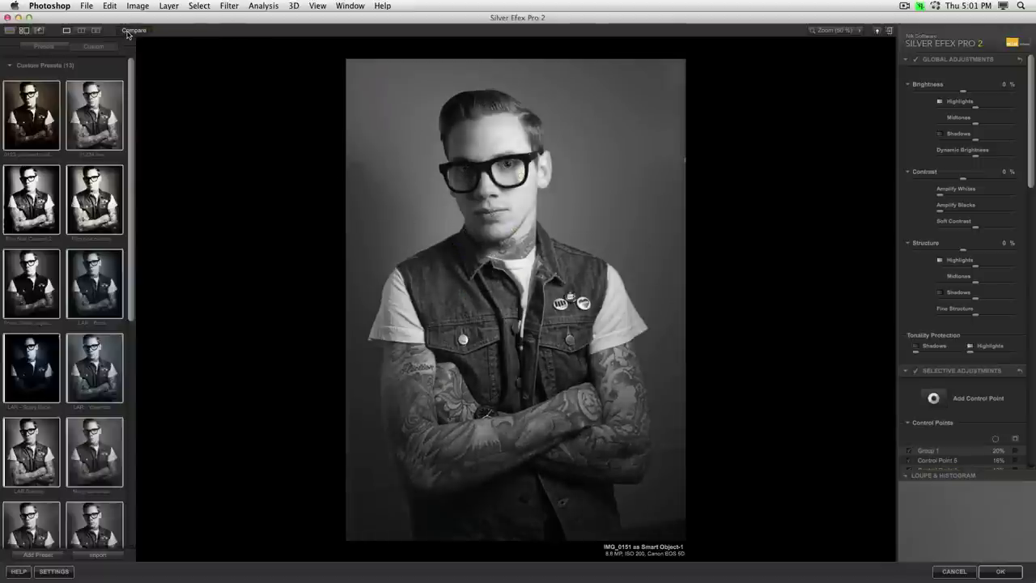
click(128, 34)
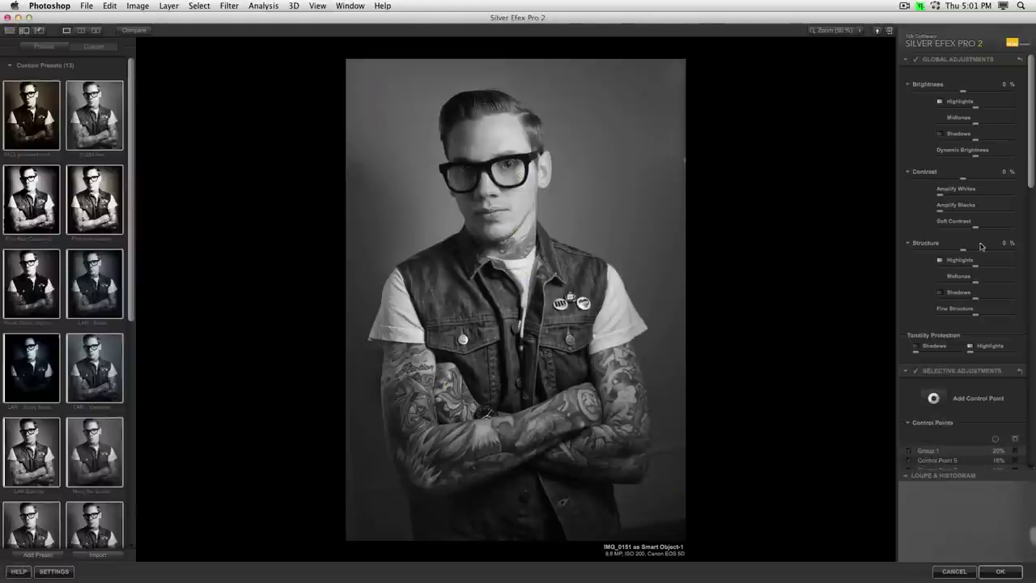
Set global Contrast to 27% after undoing a 29% attempt, then select the neck control point
click(978, 182)
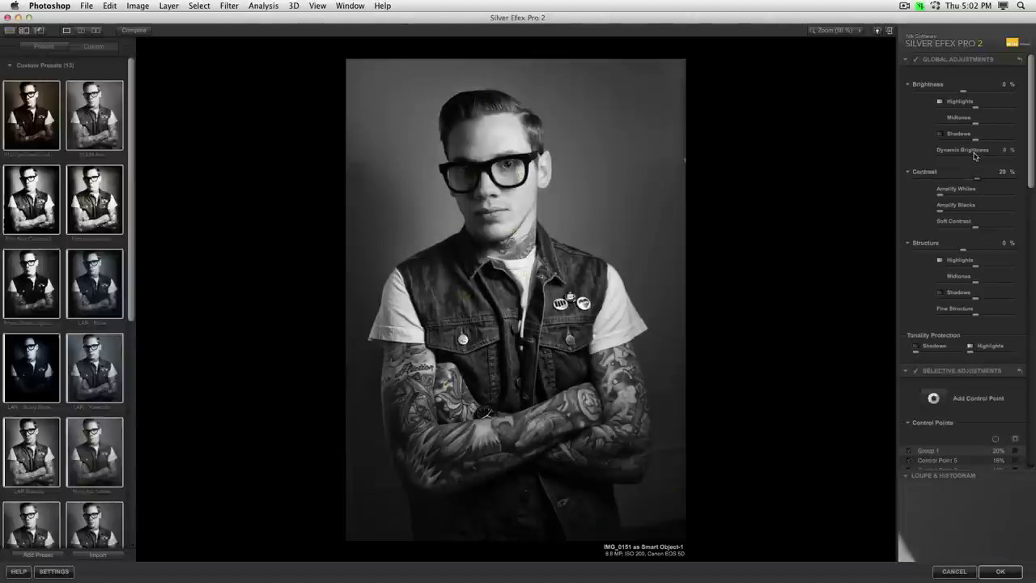
key(super+z)
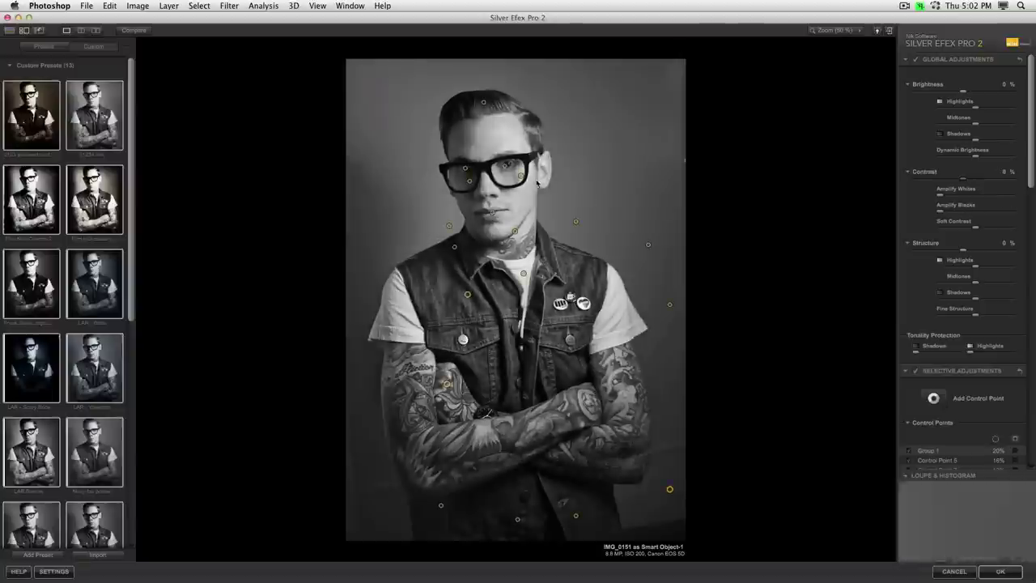
click(454, 246)
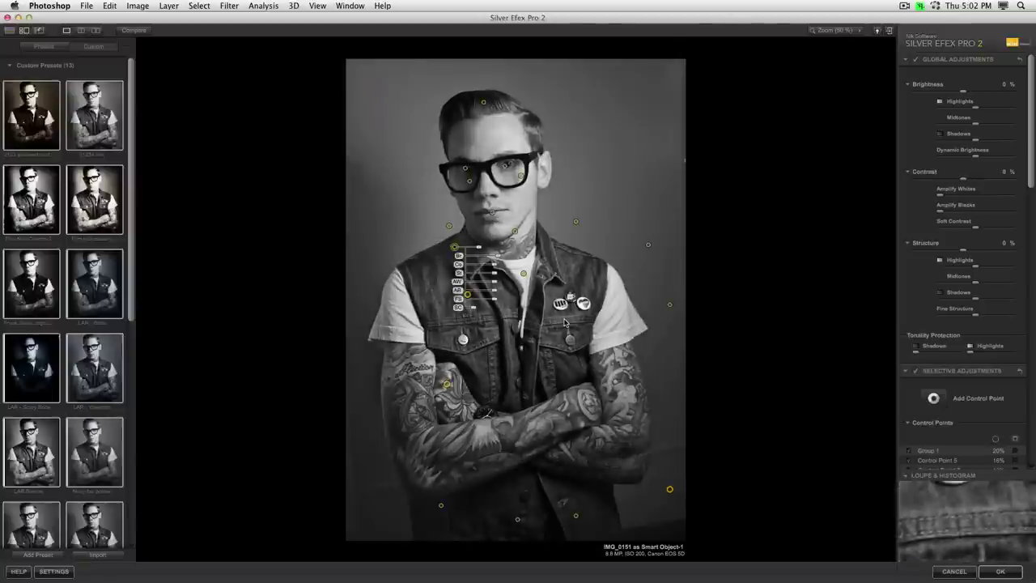
click(109, 5)
click(109, 6)
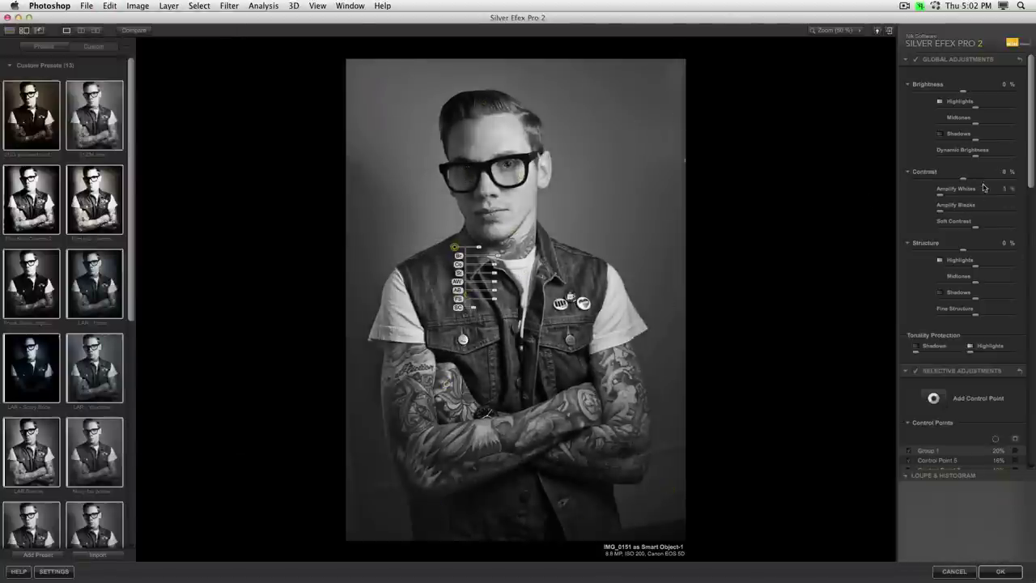
drag(974, 180, 977, 183)
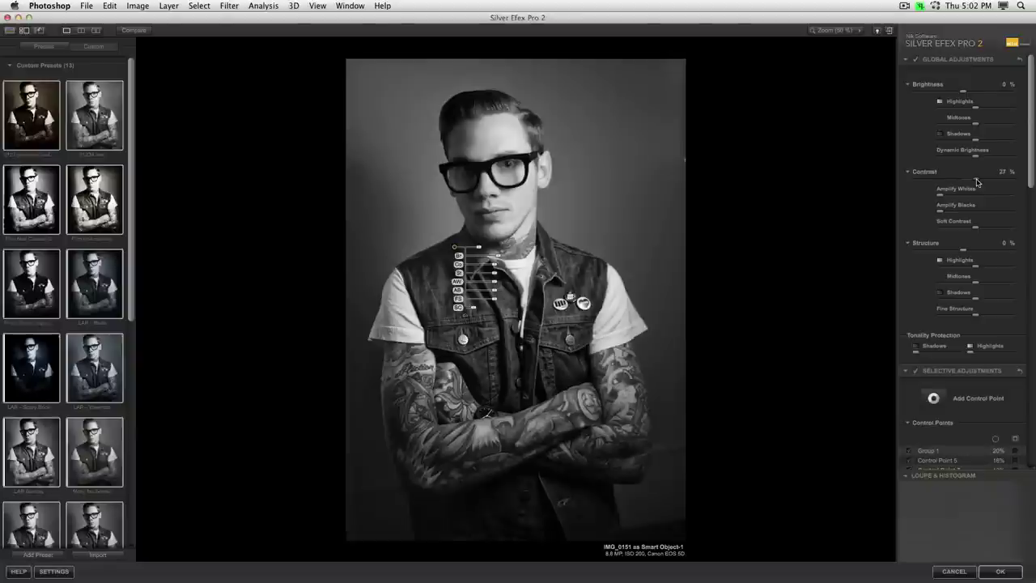
click(502, 267)
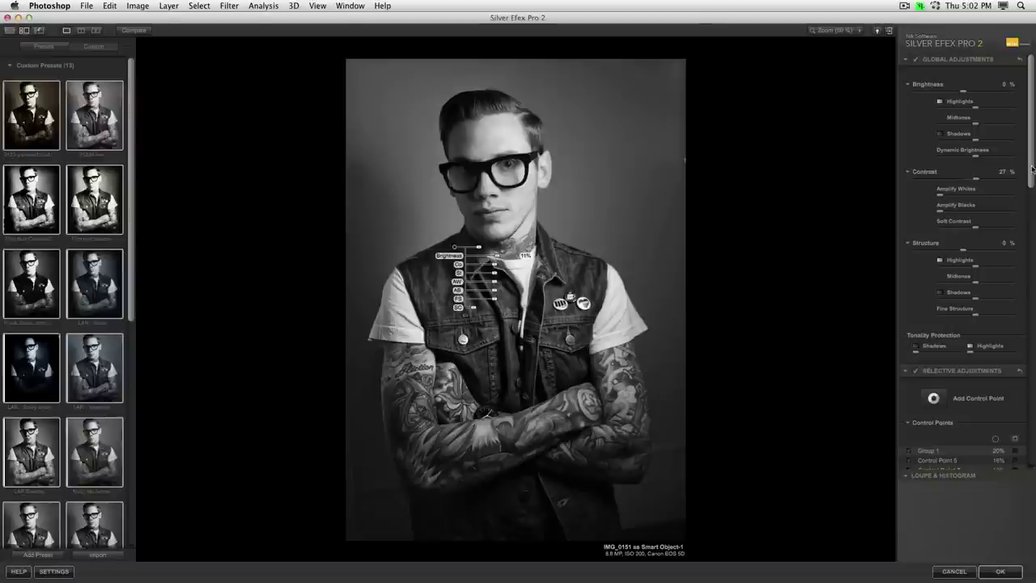
scroll(929, 251, down, 3)
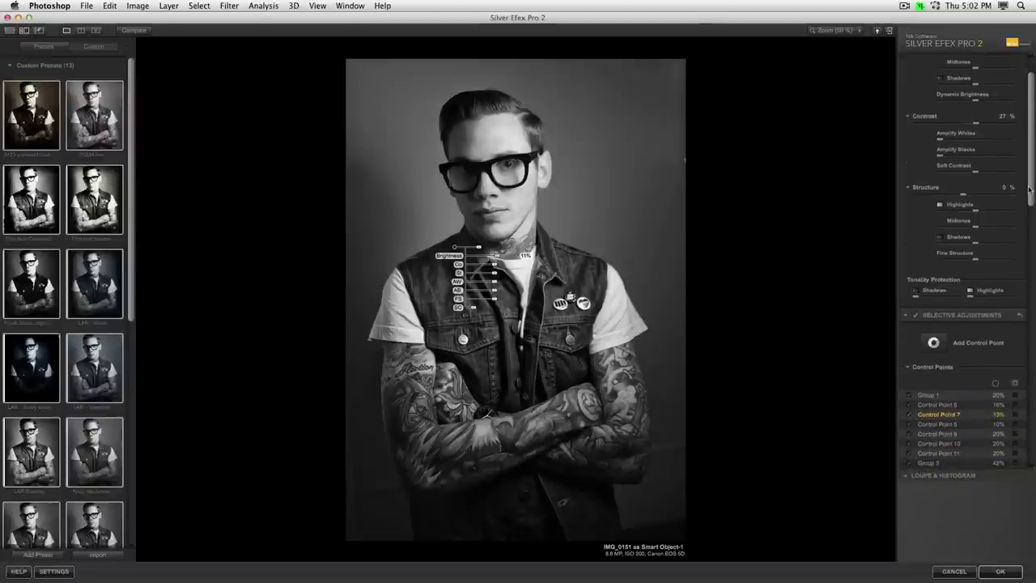
Raise Amplify Whites on the tattooed-forearm control point and on the vest's Group 3 point (22%)
click(620, 414)
click(450, 391)
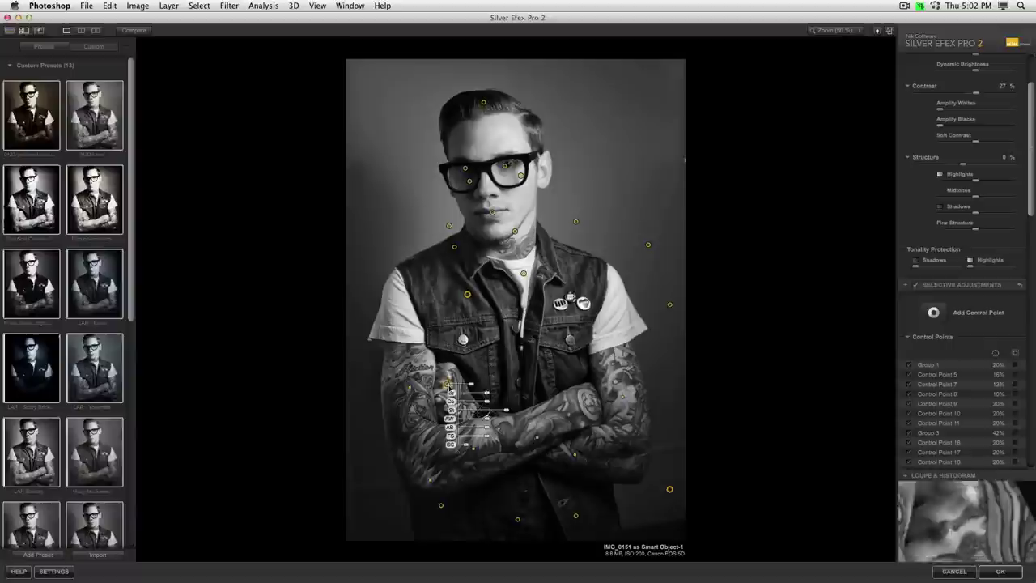
drag(489, 420, 504, 413)
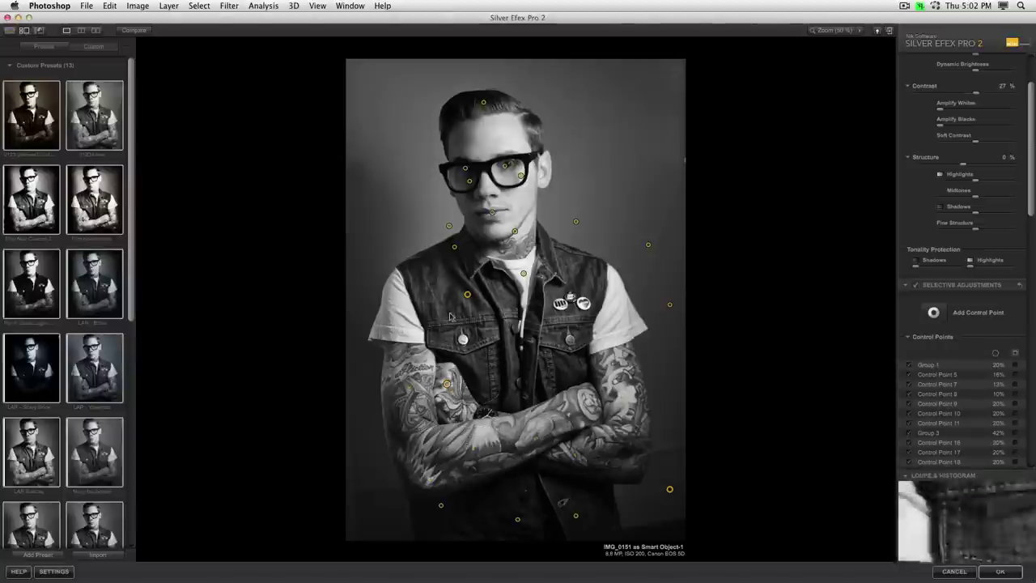
click(467, 294)
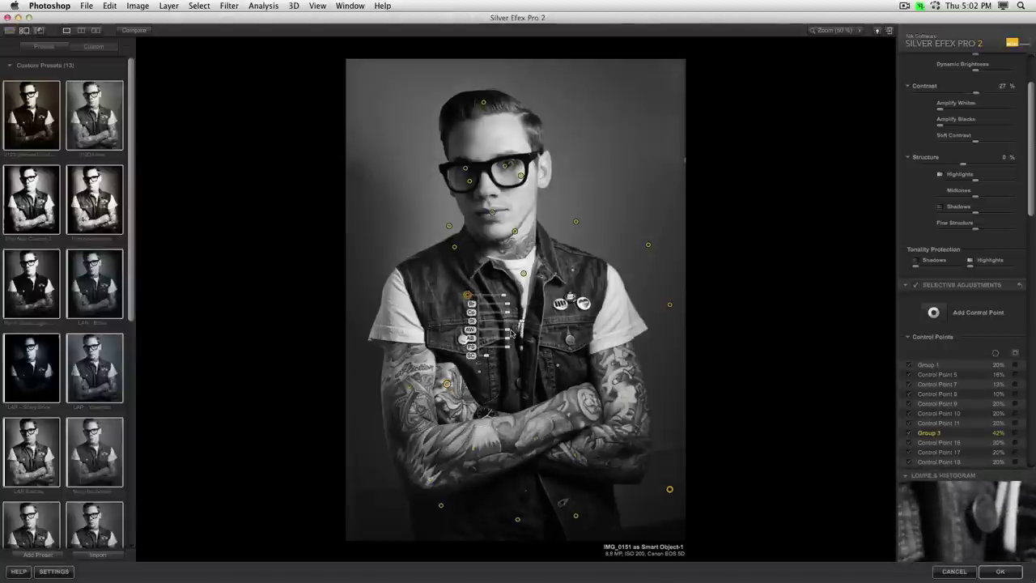
drag(510, 332, 518, 335)
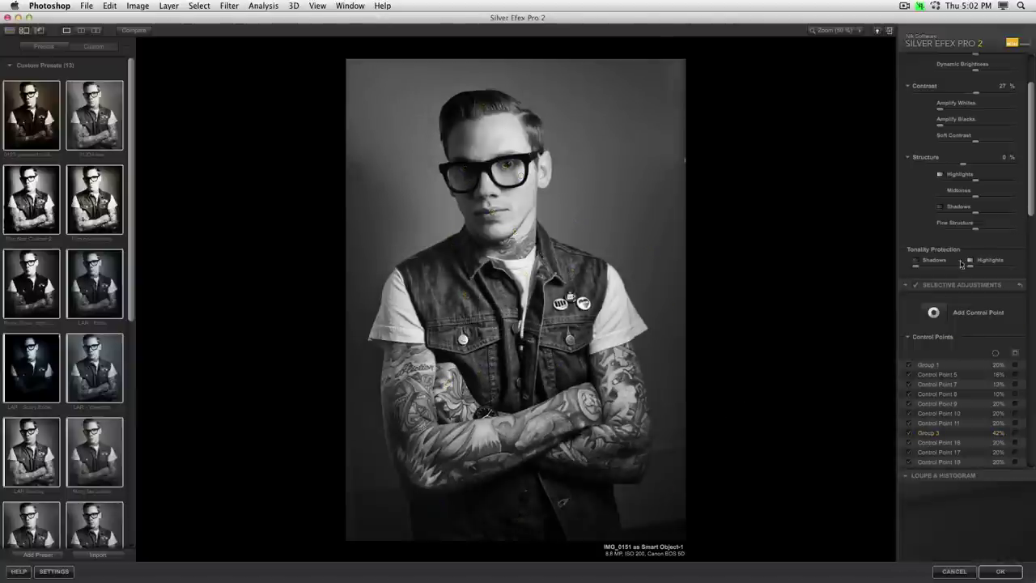
scroll(1031, 207, down, 10)
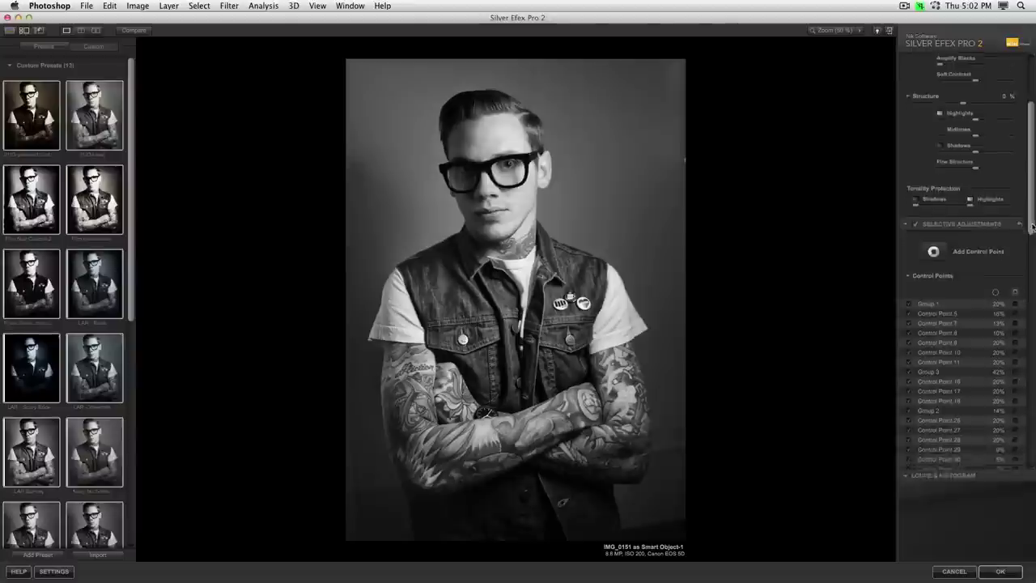
scroll(963, 259, down, 10)
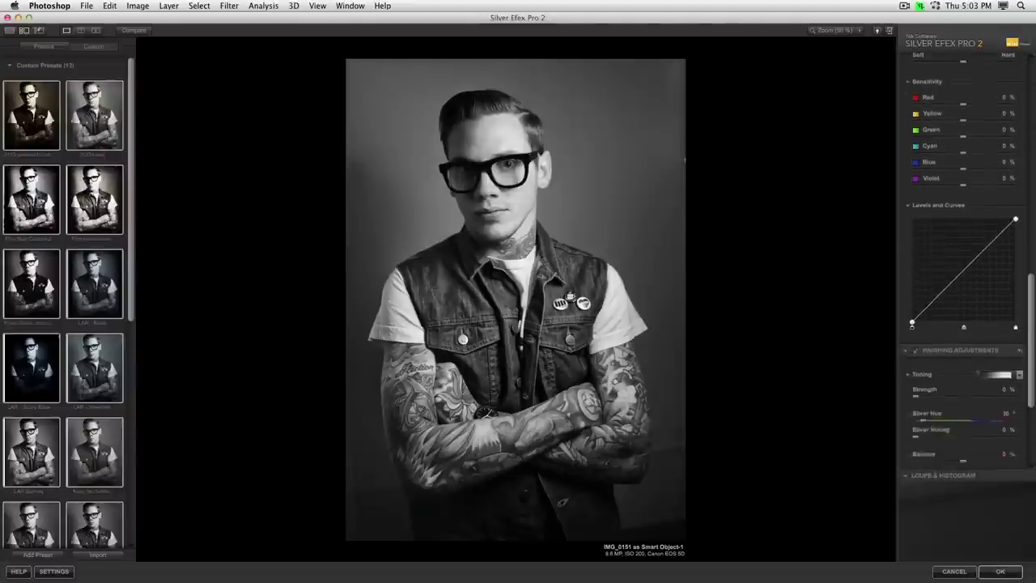
Compare the edit with the unedited original twice, then apply it to IMG_0151 as a smart filter
scroll(931, 220, up, 10)
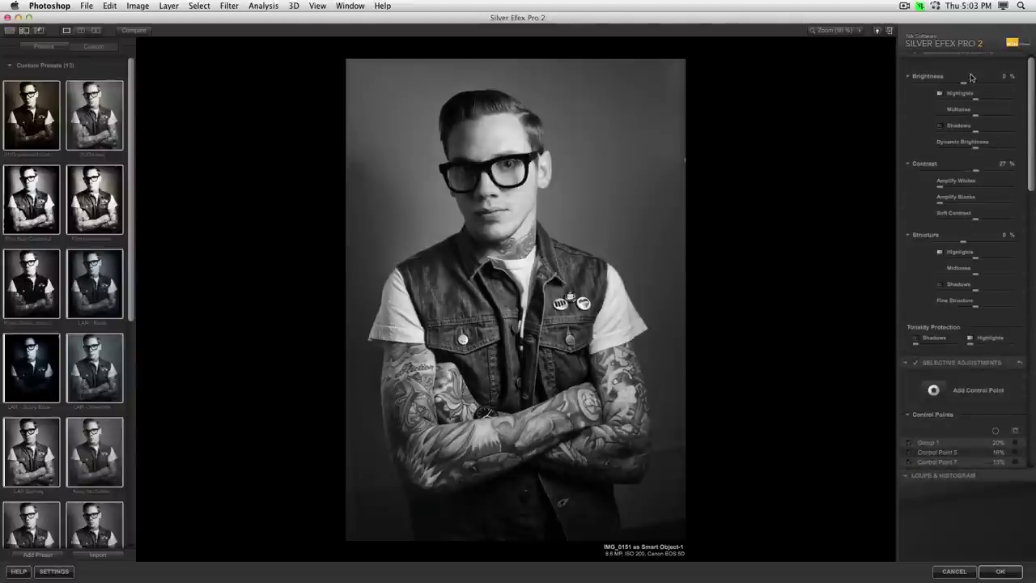
scroll(1028, 118, up, 1)
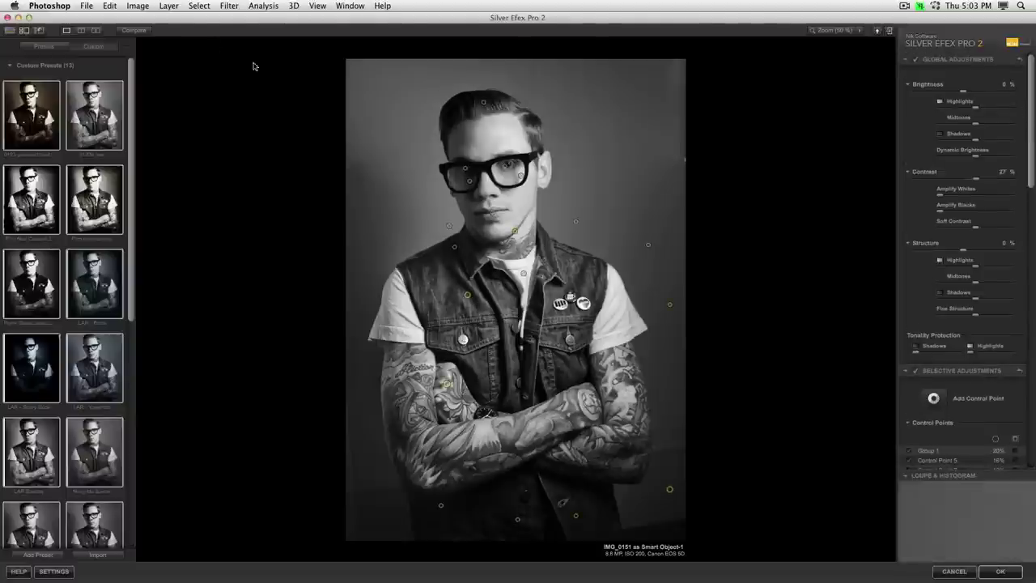
click(134, 32)
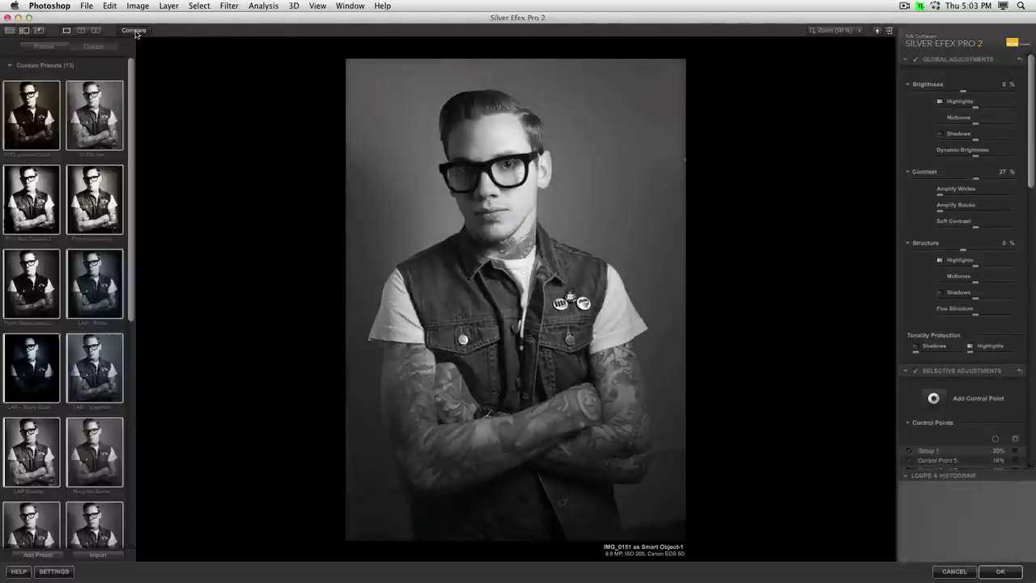
click(134, 31)
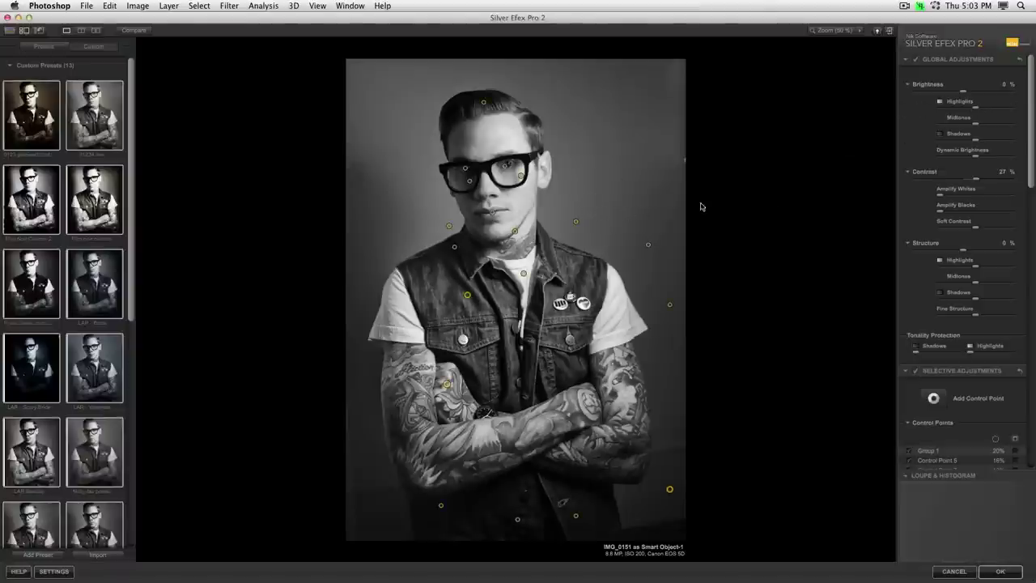
click(127, 31)
click(127, 31)
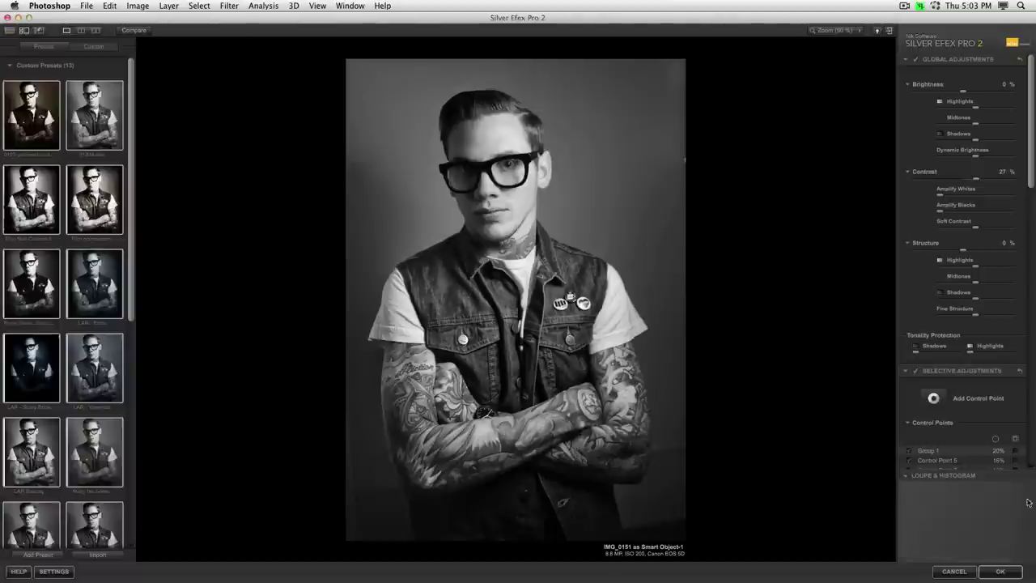
click(999, 571)
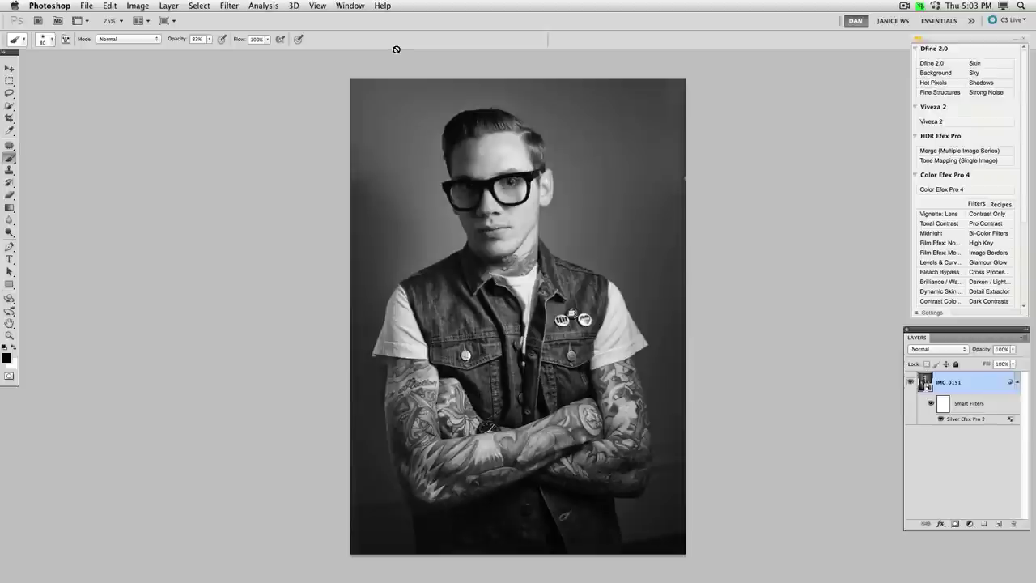
Close the portrait with Don't Save, then load IMG_5754.CR2 from the desktop into Camera Raw
key(super+w)
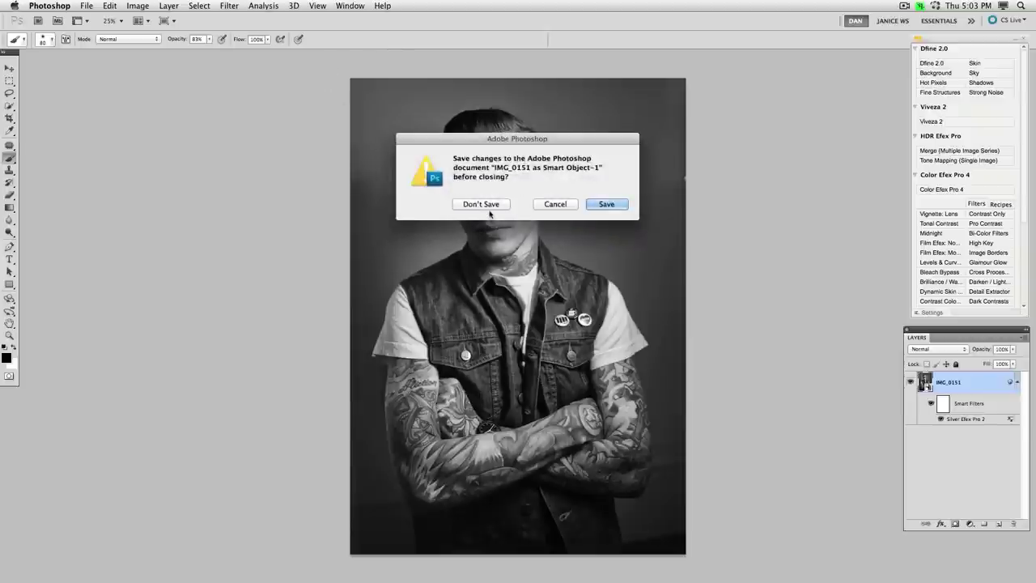
click(486, 205)
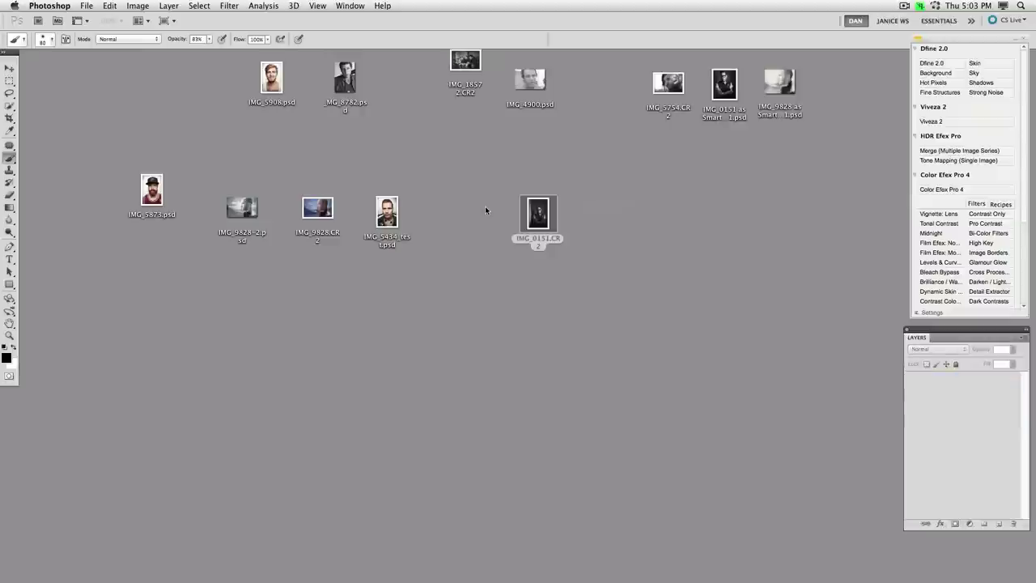
key(super+q)
click(668, 80)
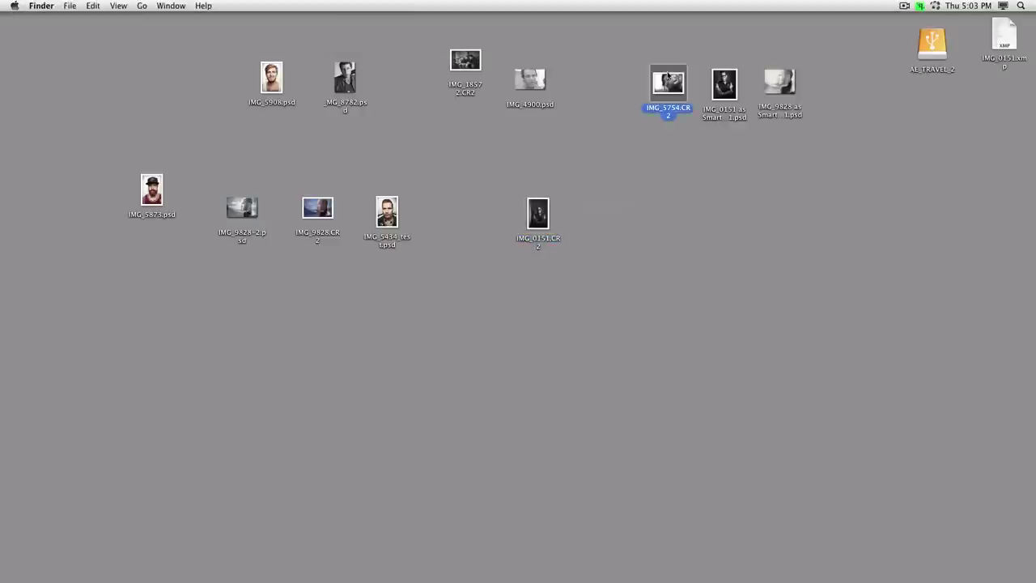
double_click(669, 83)
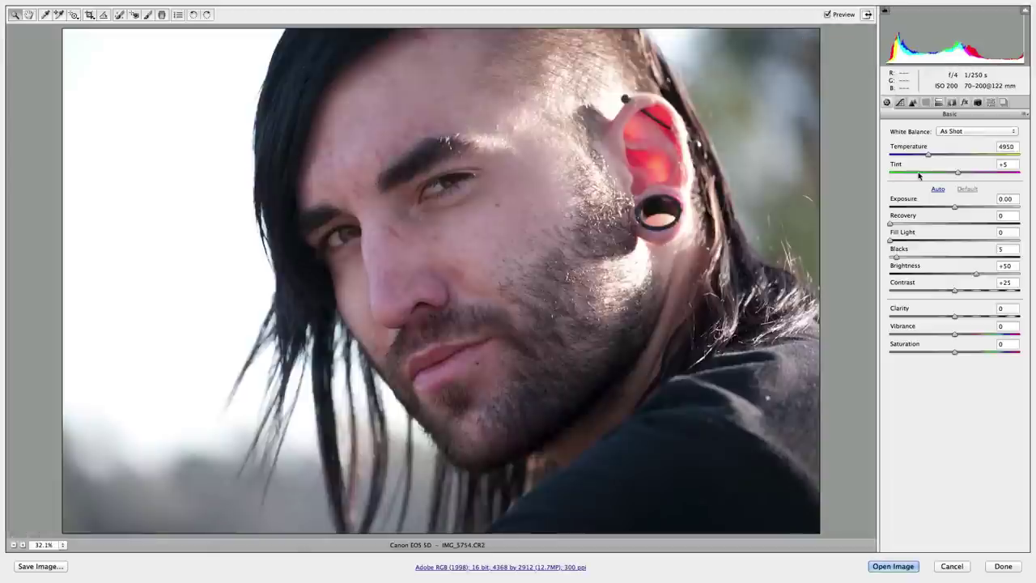
Warm the white balance Temperature to 7100 and lower Vibrance to -15
click(950, 154)
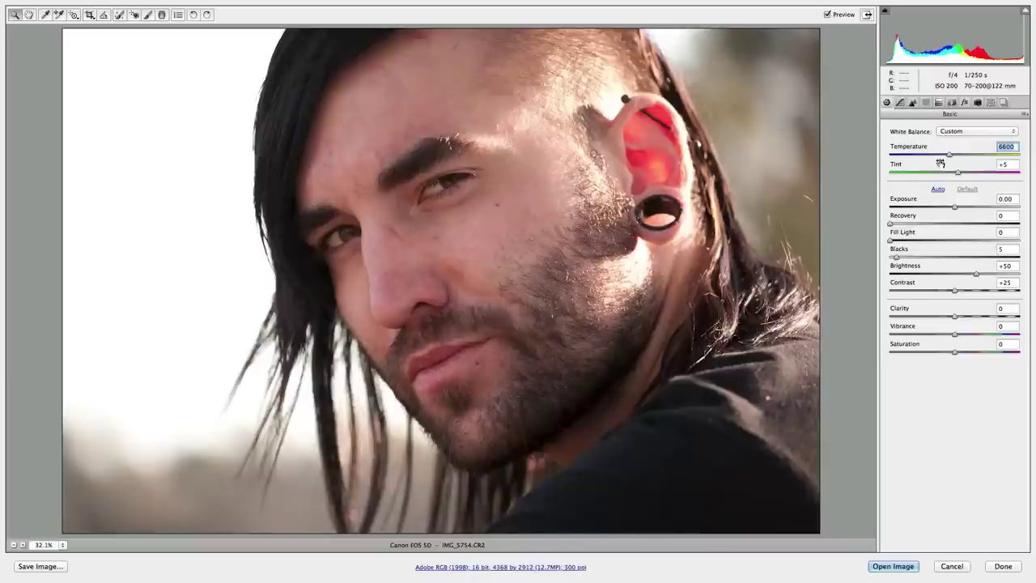
click(959, 155)
drag(948, 336, 945, 338)
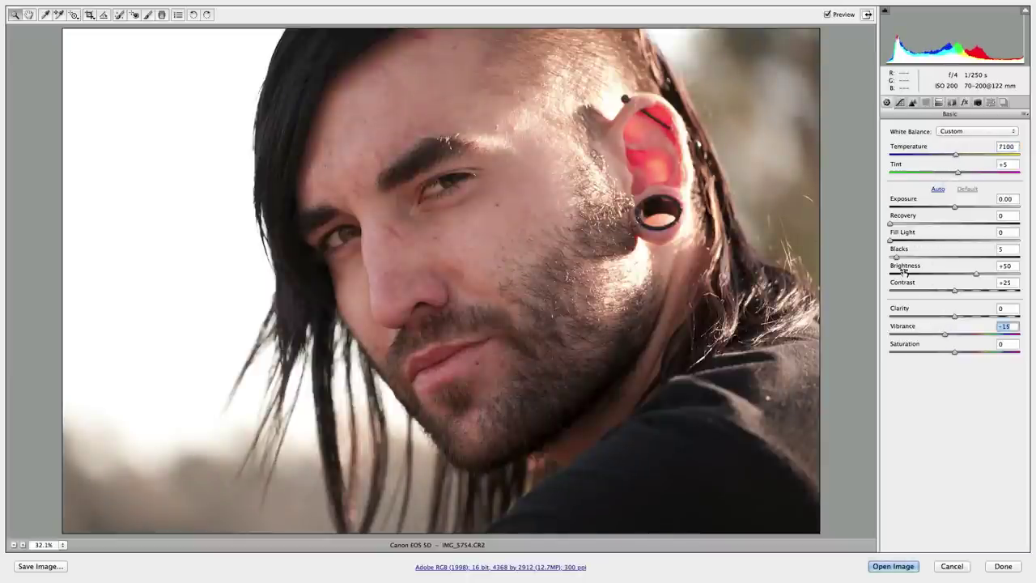
Set Blacks to 3 in the Basic settings and open the image in Photoshop
click(912, 103)
click(923, 104)
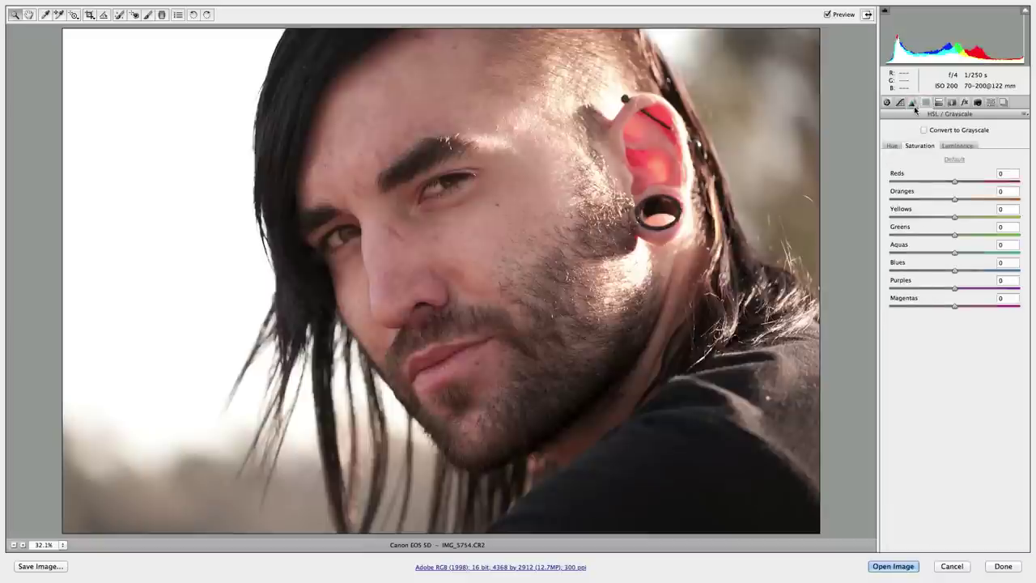
click(912, 103)
click(884, 103)
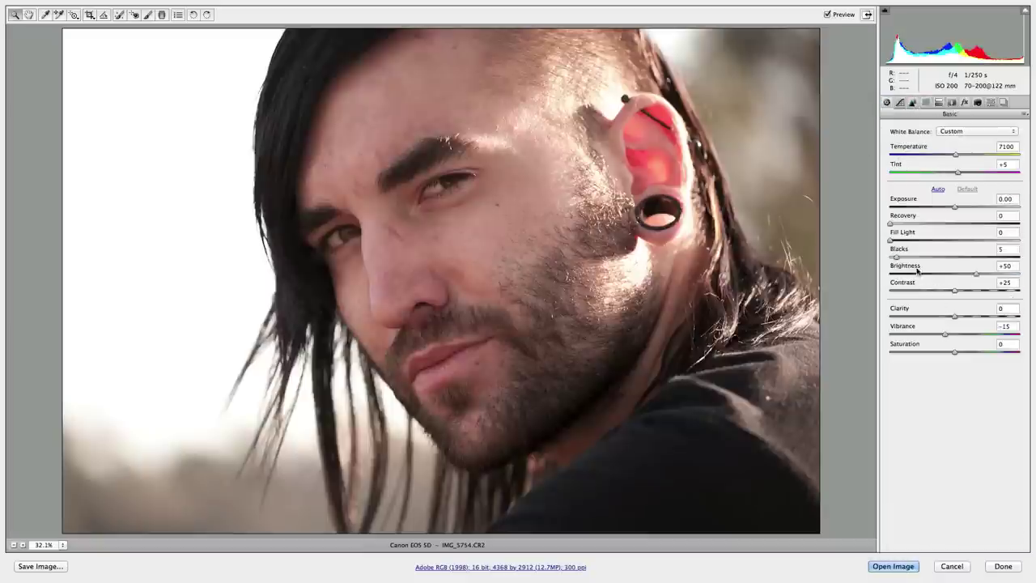
drag(896, 259, 893, 259)
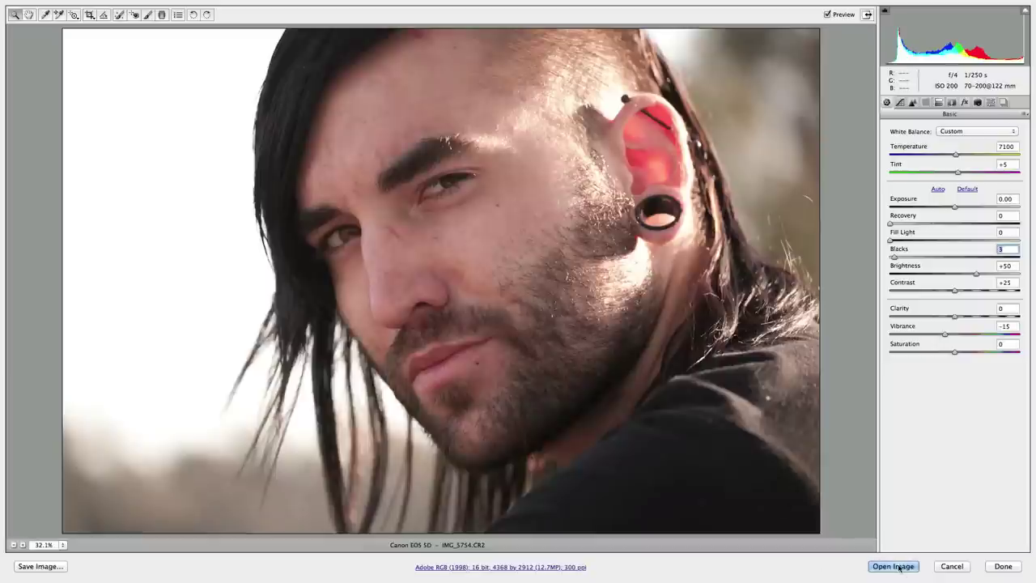
key(Return)
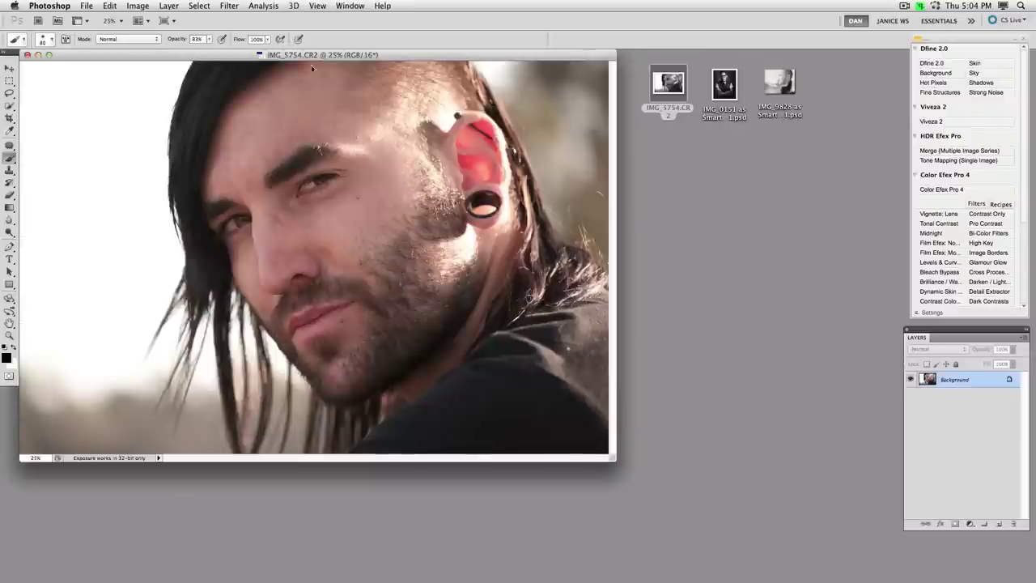
Run Silver Efex Pro 2 from the Nik Software filters on the full-screen IMG_5754 portrait
key(f)
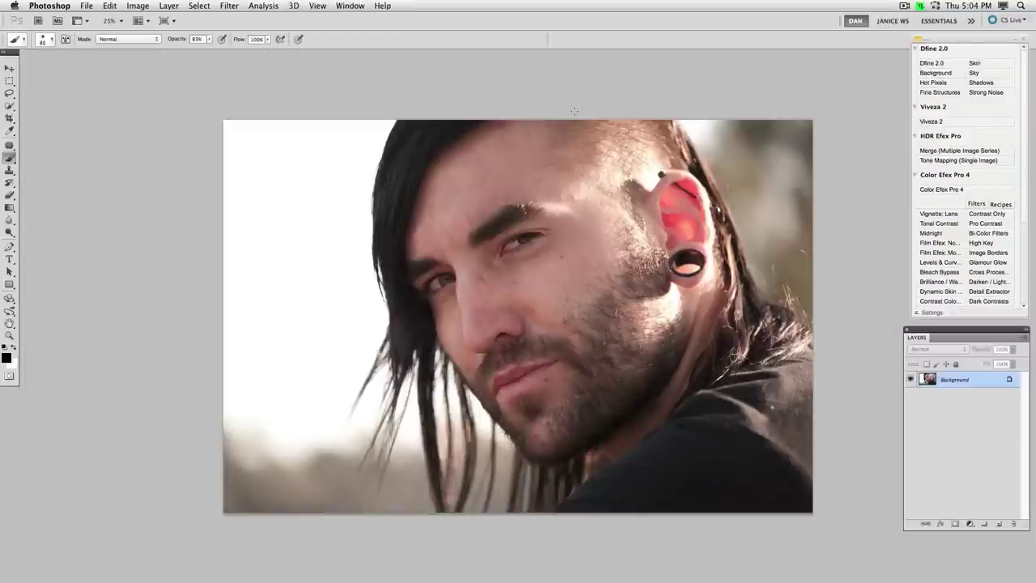
key(super+equal)
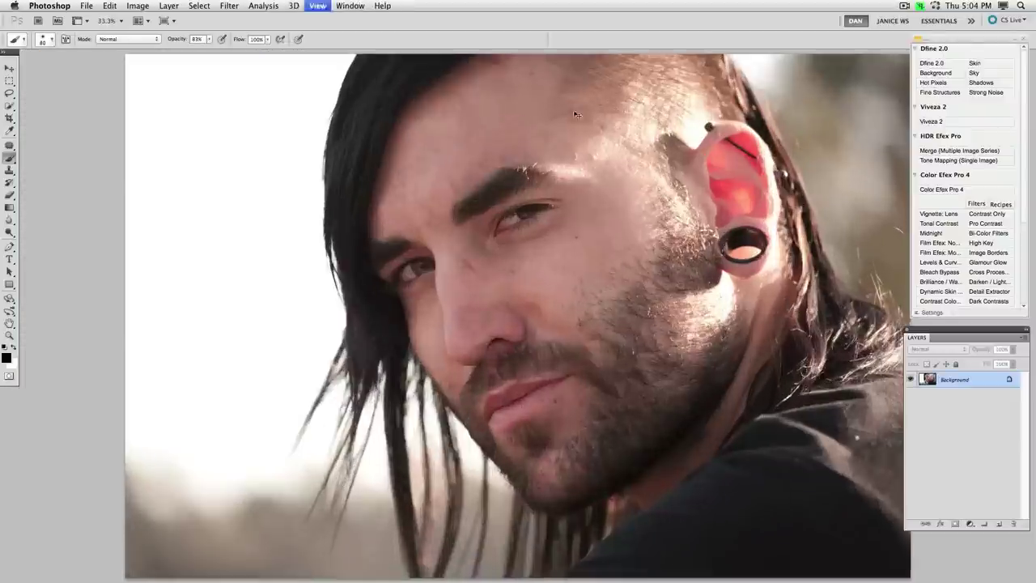
key(super+minus)
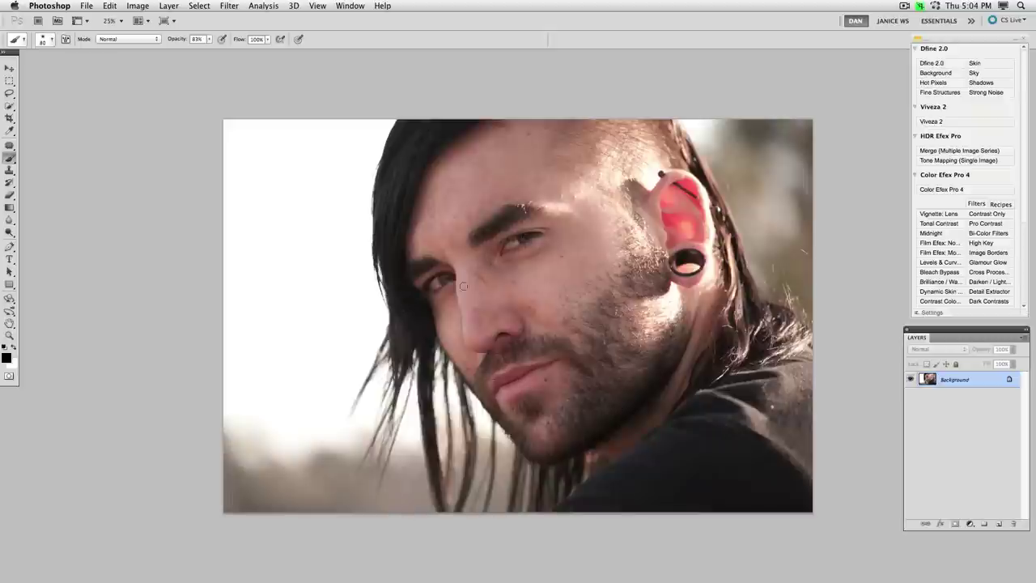
click(230, 6)
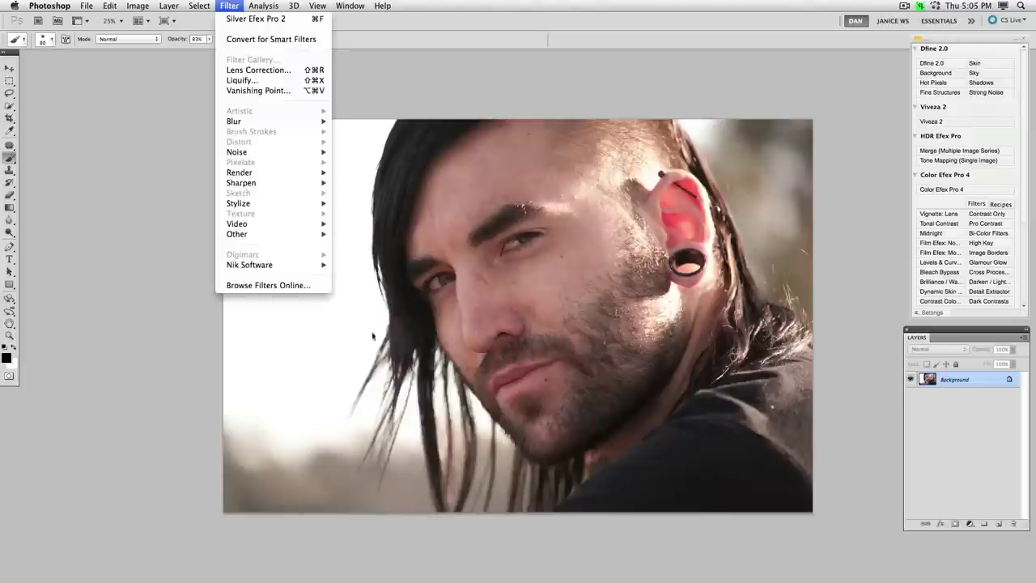
click(964, 434)
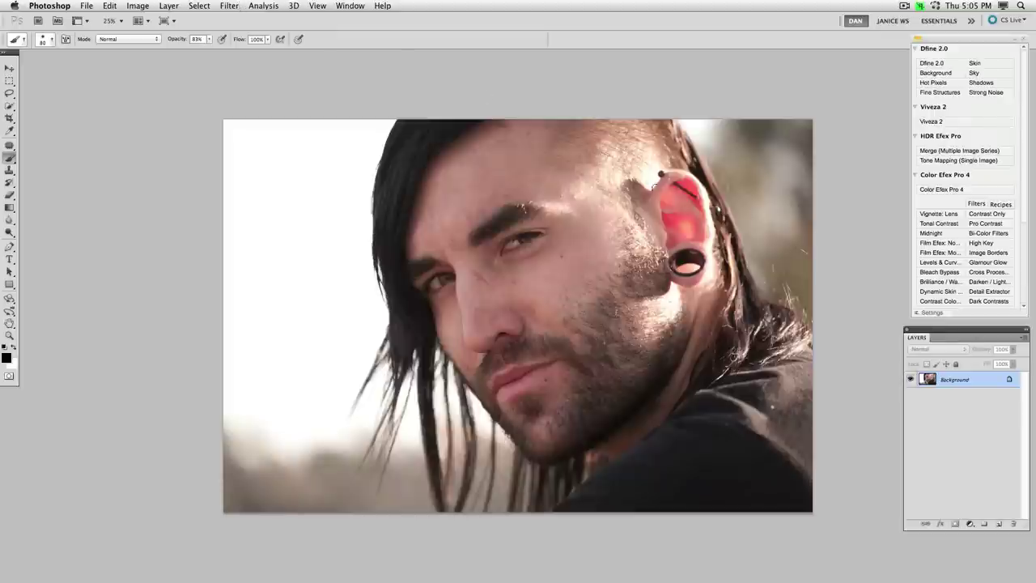
click(229, 6)
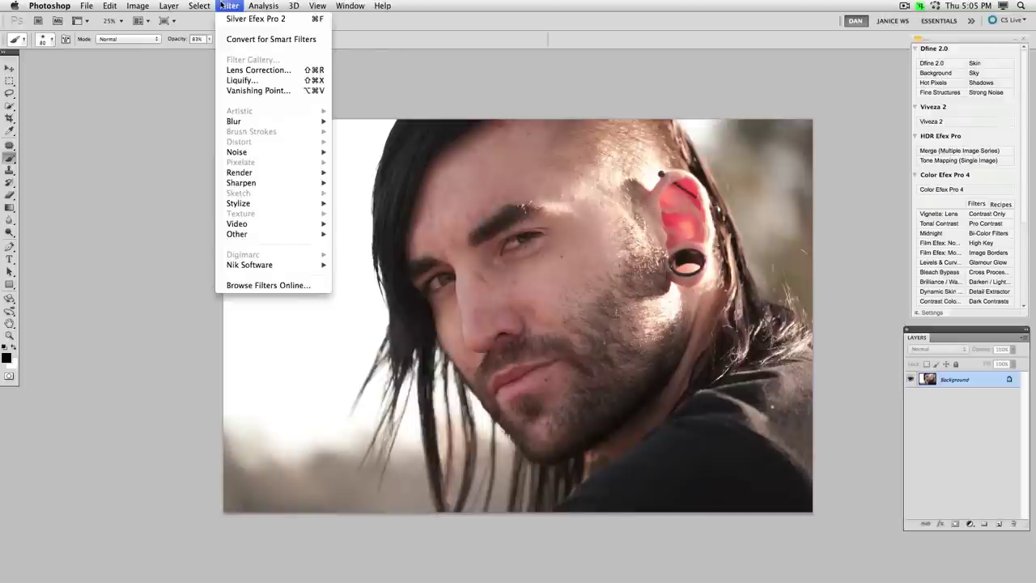
mouse_move(272, 265)
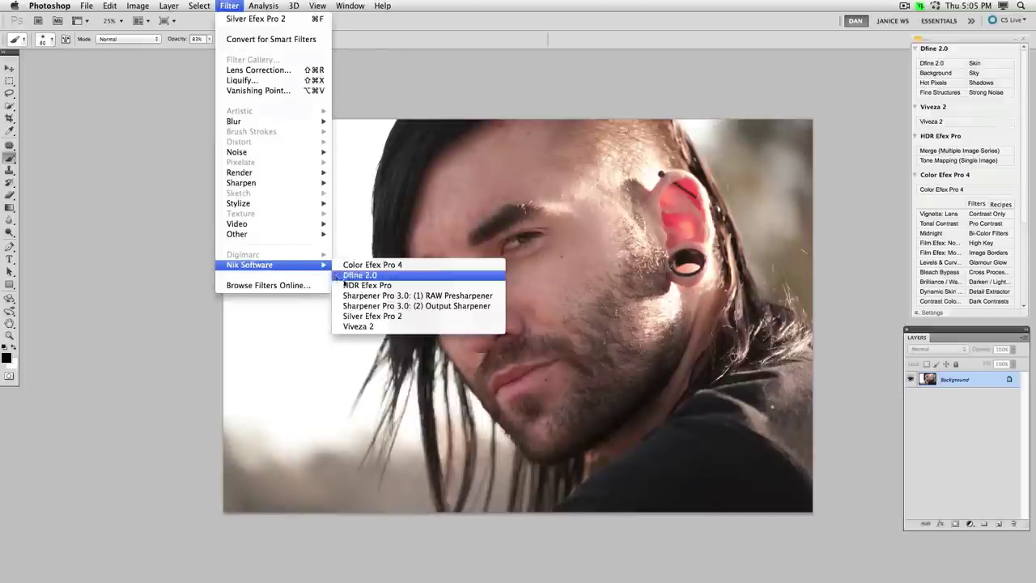
click(383, 320)
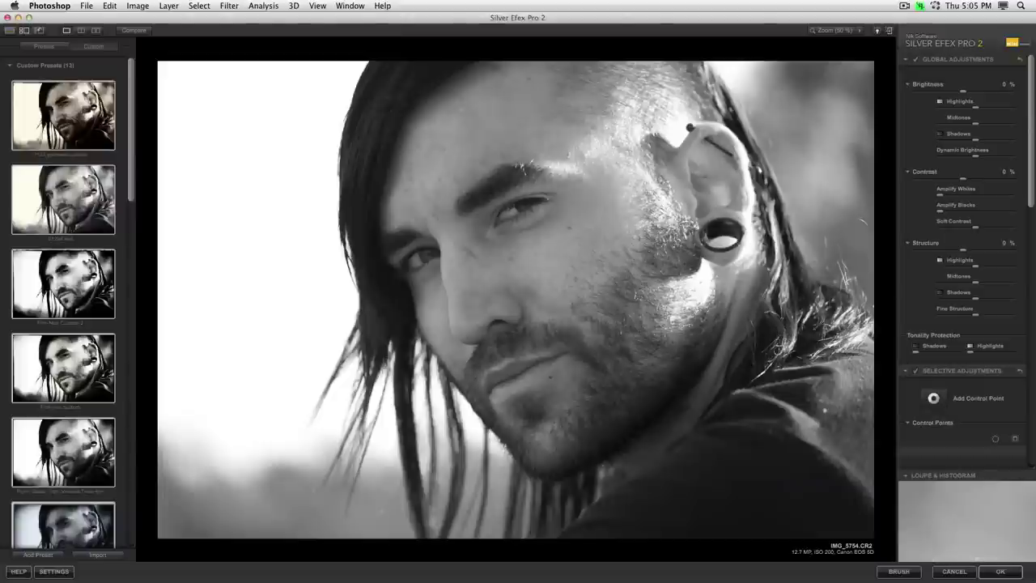
Raise Contrast to 20% and add control points boosting Structure on the jaw (49%) and chin
click(973, 181)
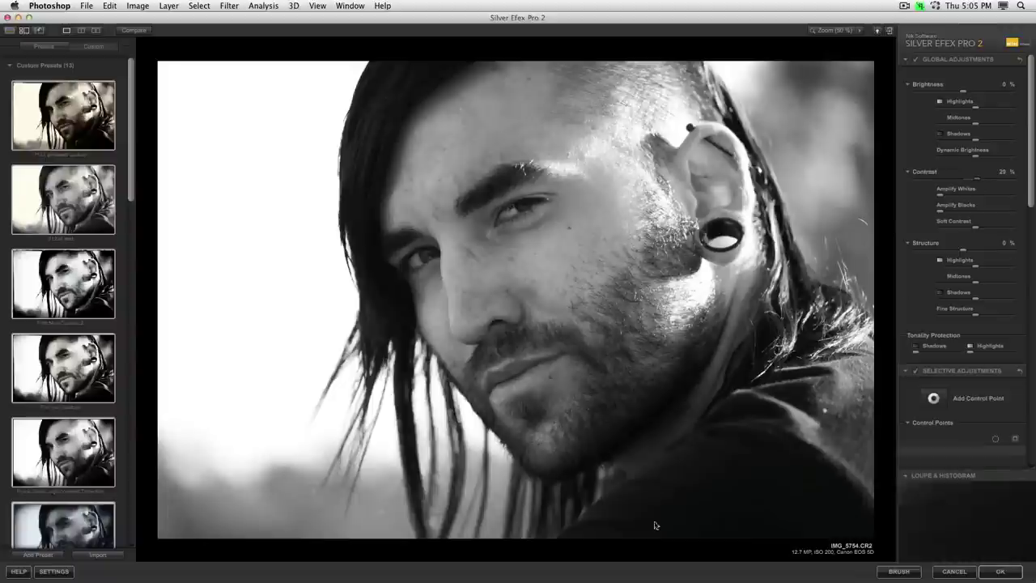
click(626, 357)
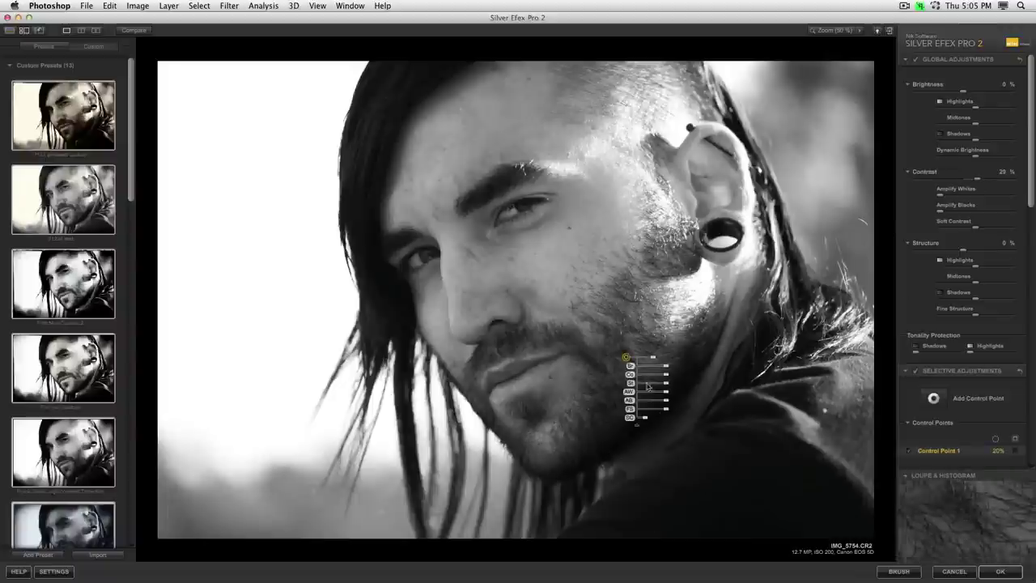
drag(667, 385, 613, 374)
click(521, 374)
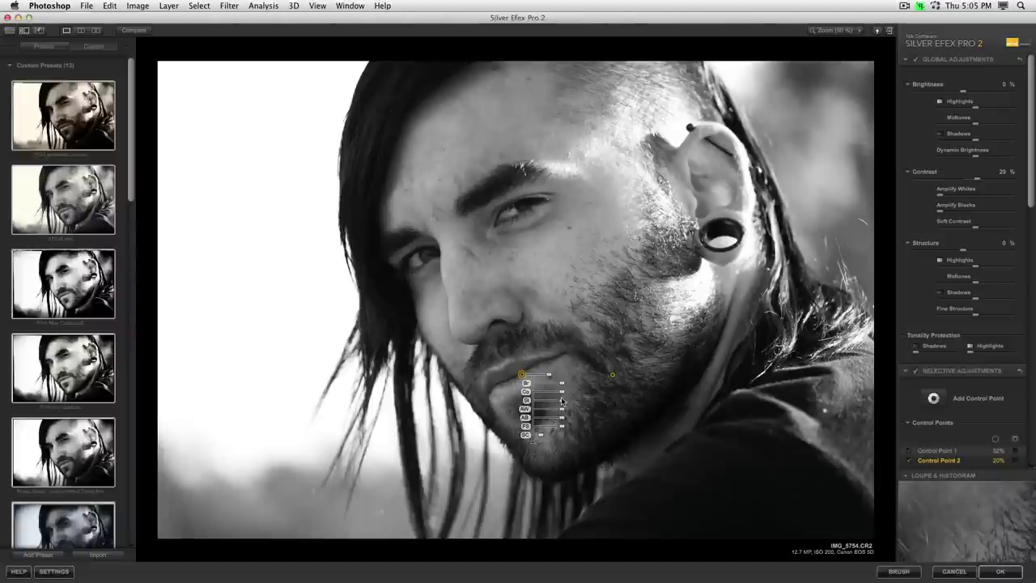
drag(562, 400, 568, 405)
click(516, 208)
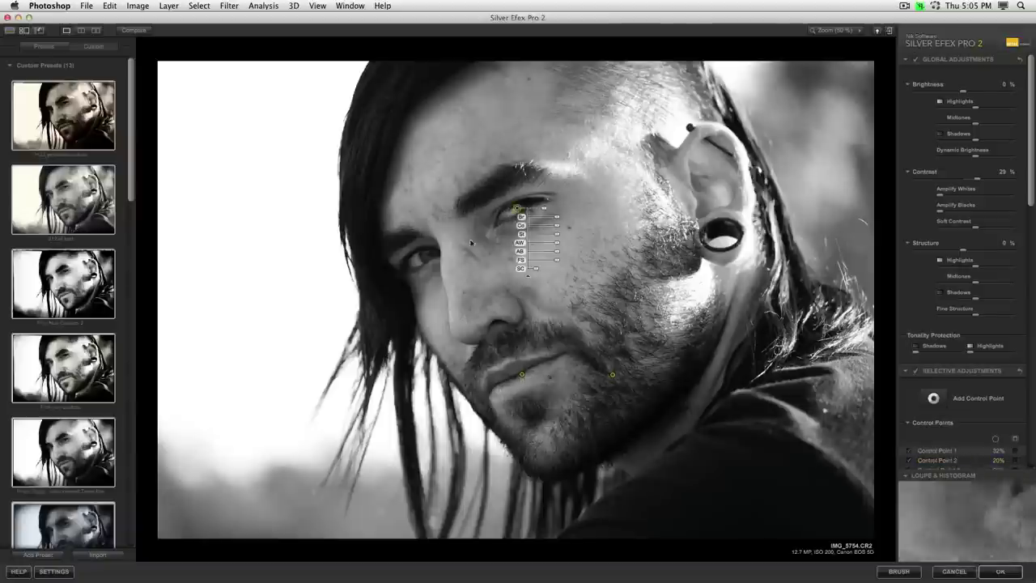
Add control points on the eyes, below the eye and on the cheek, raising eye Structure
click(429, 257)
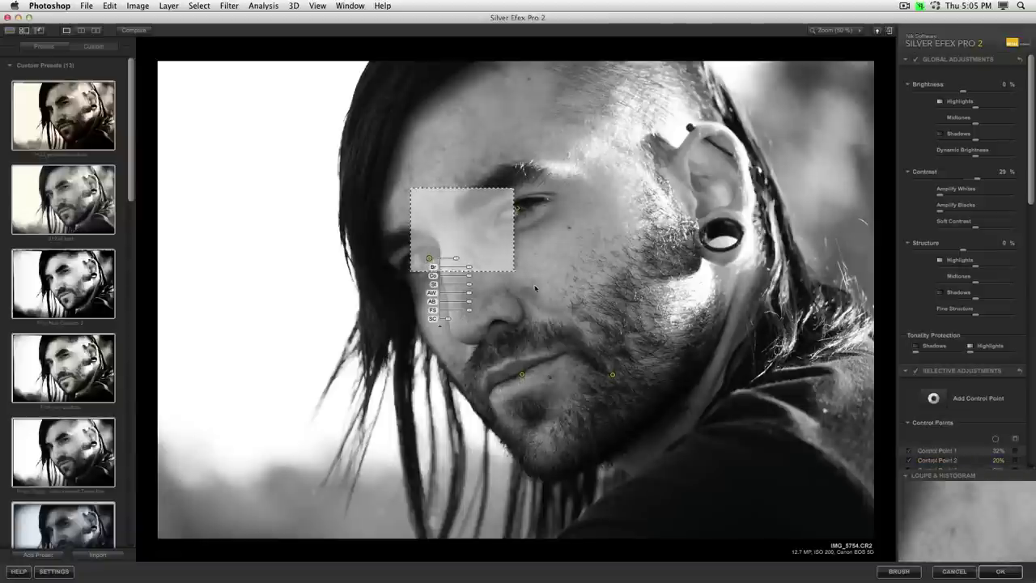
mouse_move(516, 208)
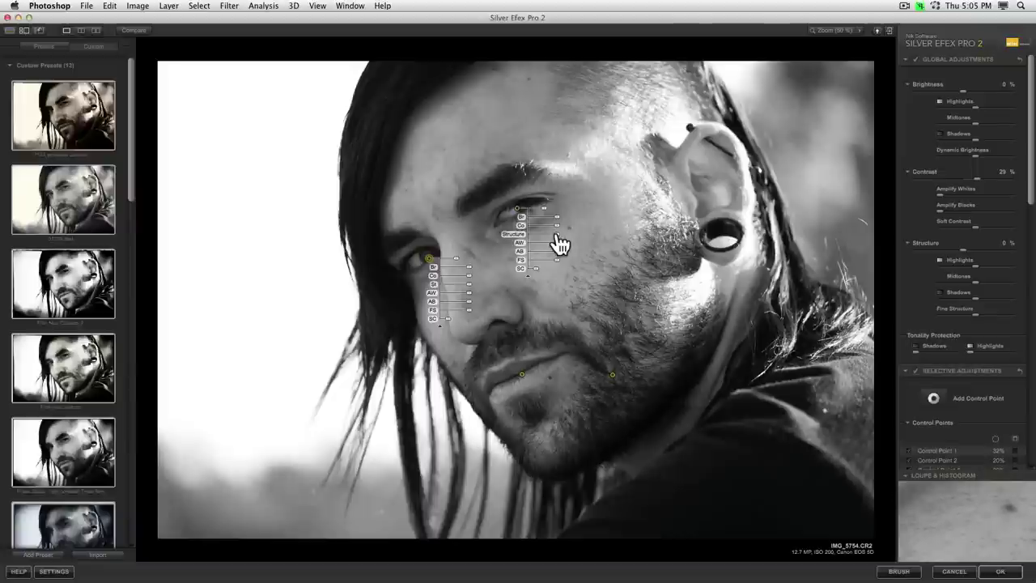
drag(555, 234, 567, 234)
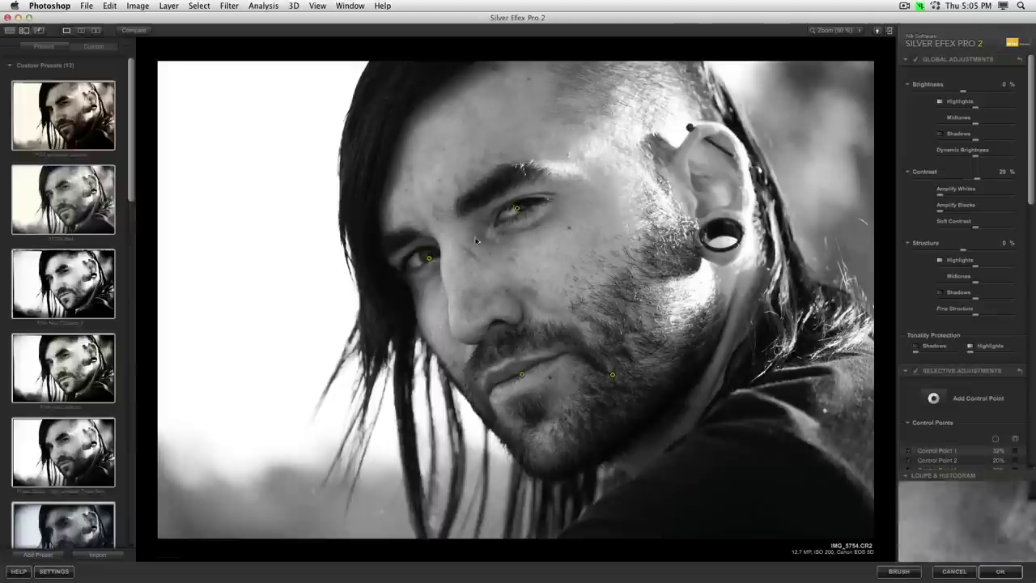
click(516, 239)
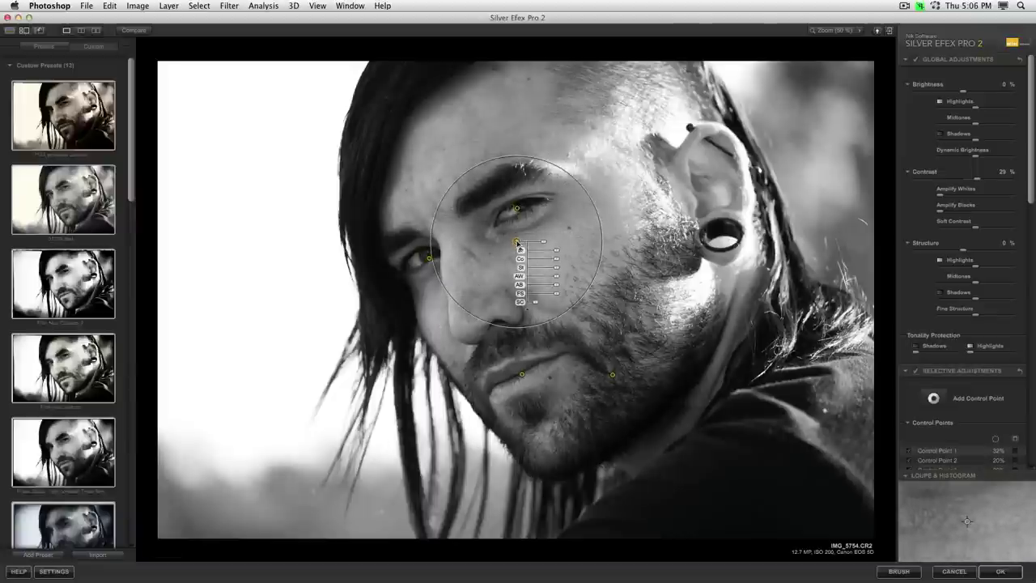
drag(516, 238, 510, 239)
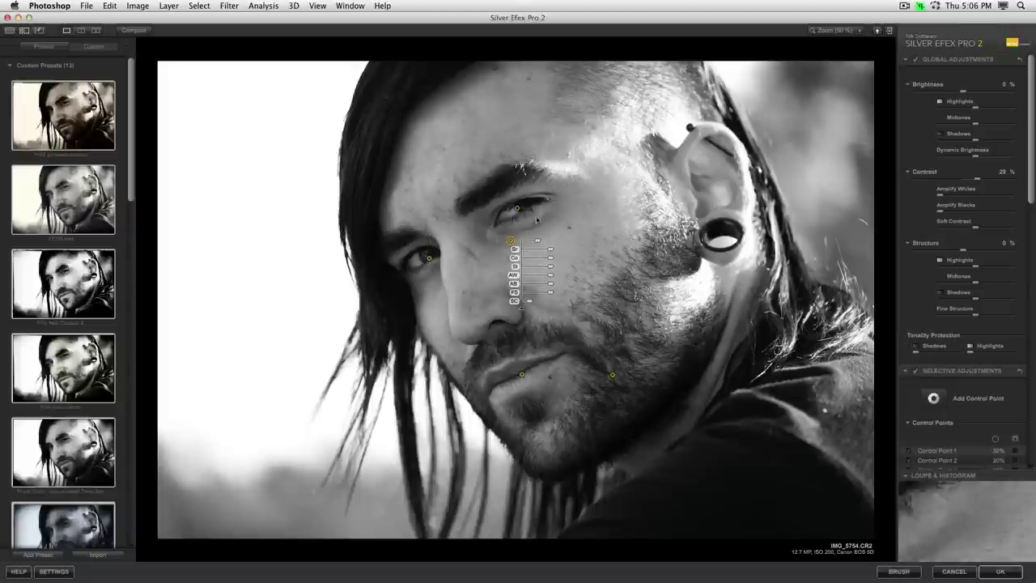
click(438, 289)
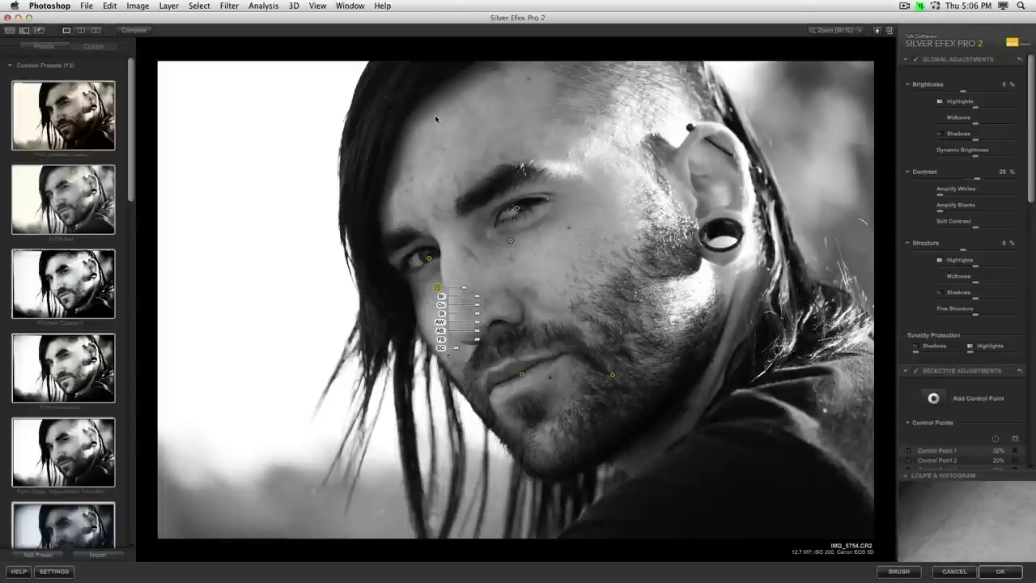
Add control points on the forehead hair (Structure 11%) and near the ear with more Structure
click(362, 148)
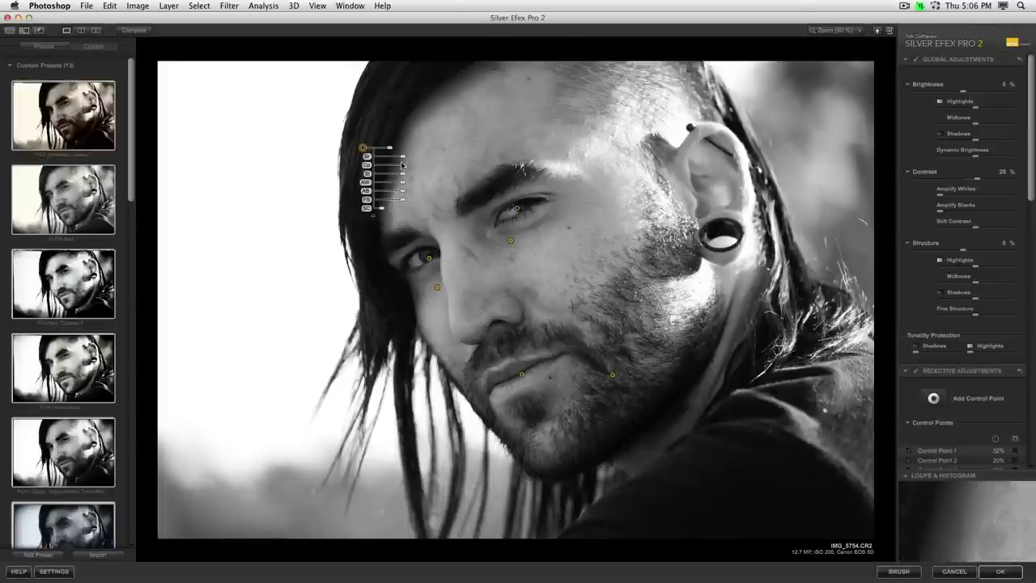
drag(403, 173, 435, 181)
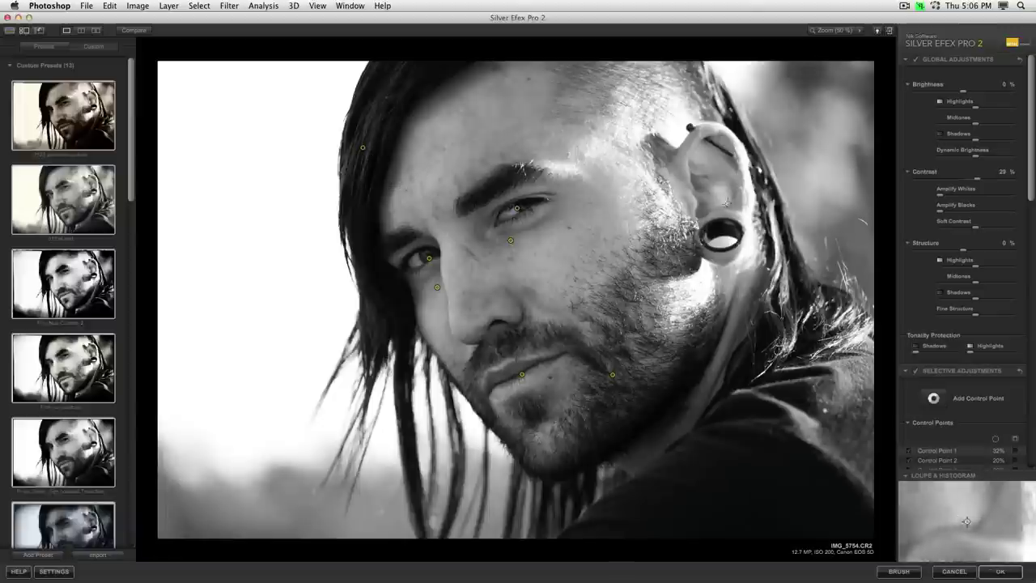
click(752, 199)
drag(793, 235, 809, 231)
drag(750, 200, 734, 210)
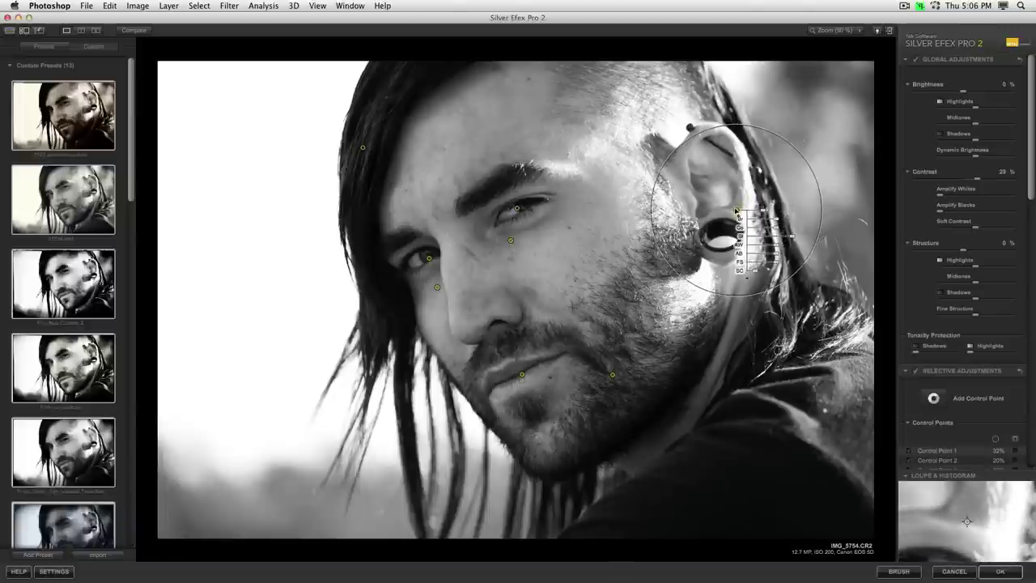
Add points on the lower-right hair, a darkened upper-right background, and lower-left hair (Structure 49%)
click(824, 363)
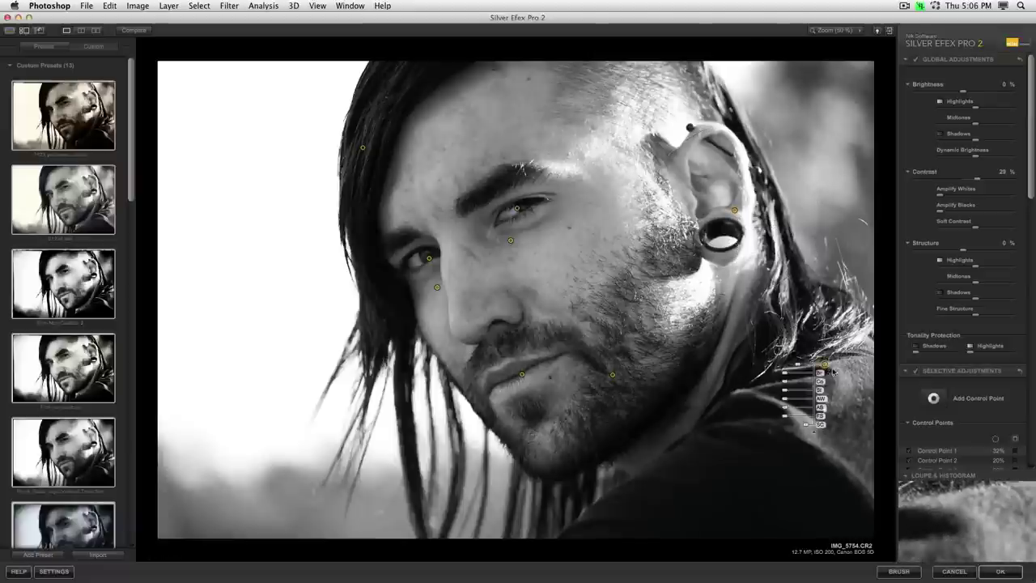
drag(789, 374, 761, 393)
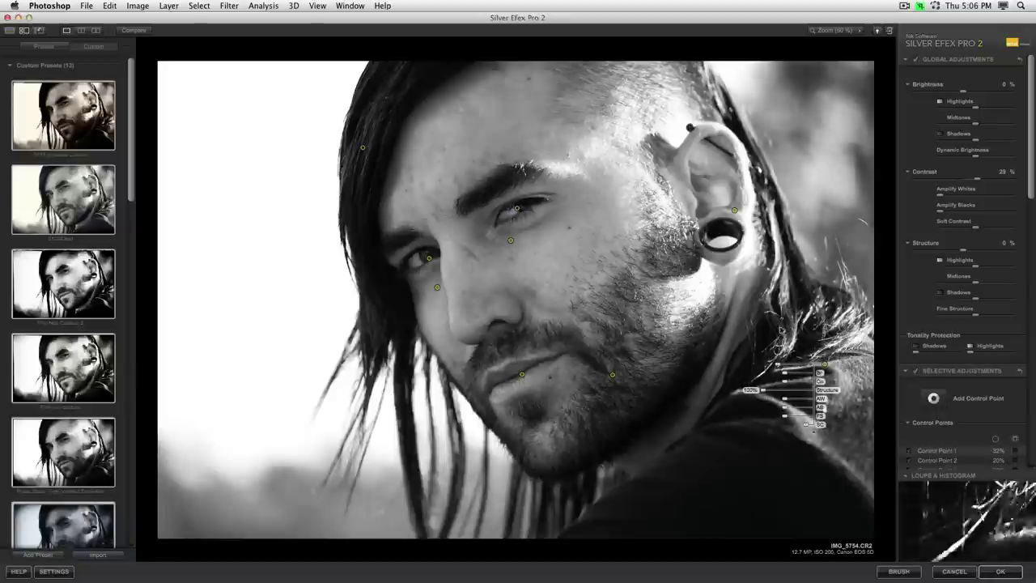
click(831, 172)
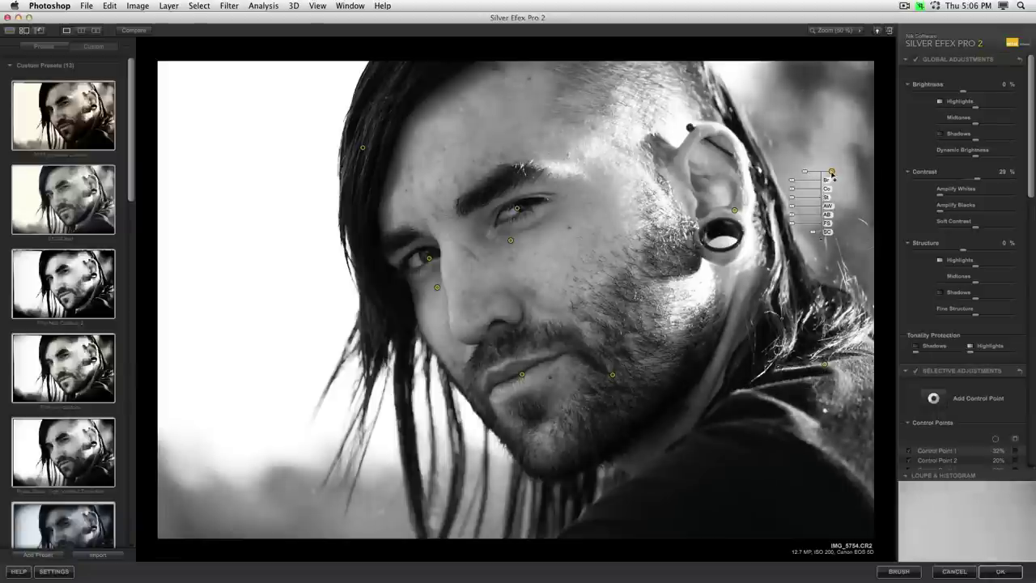
drag(807, 179, 777, 182)
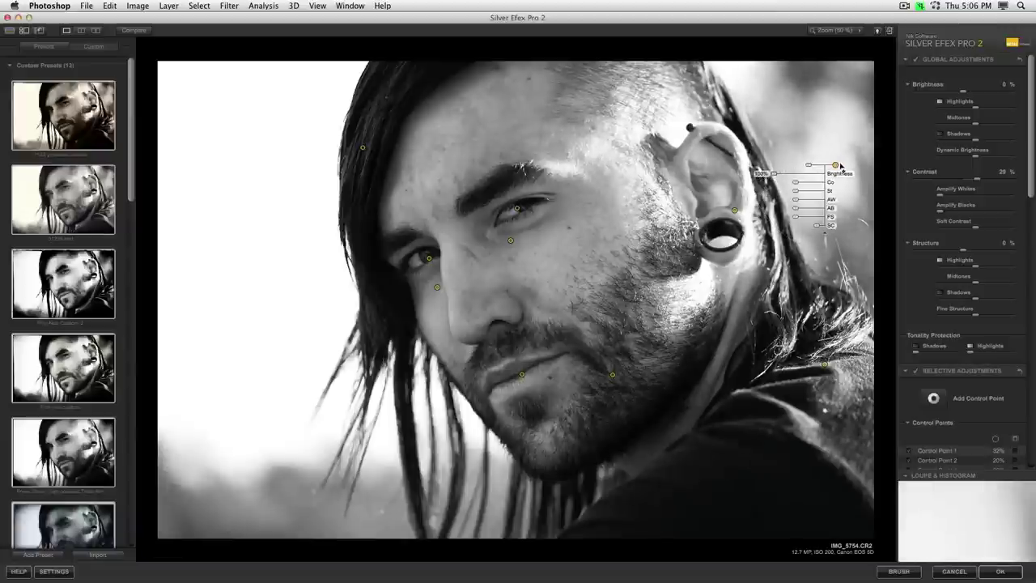
drag(837, 165, 790, 120)
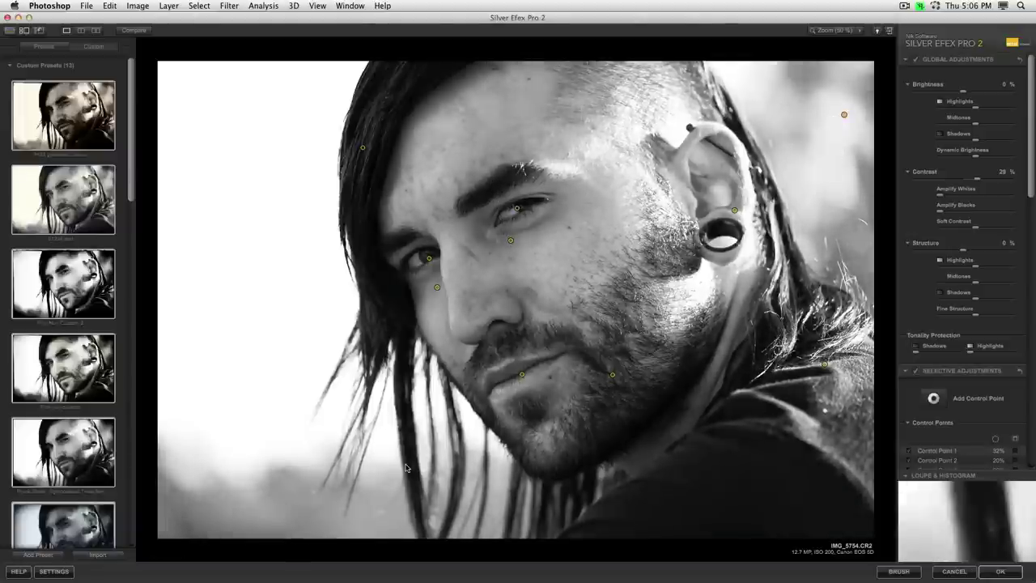
click(458, 467)
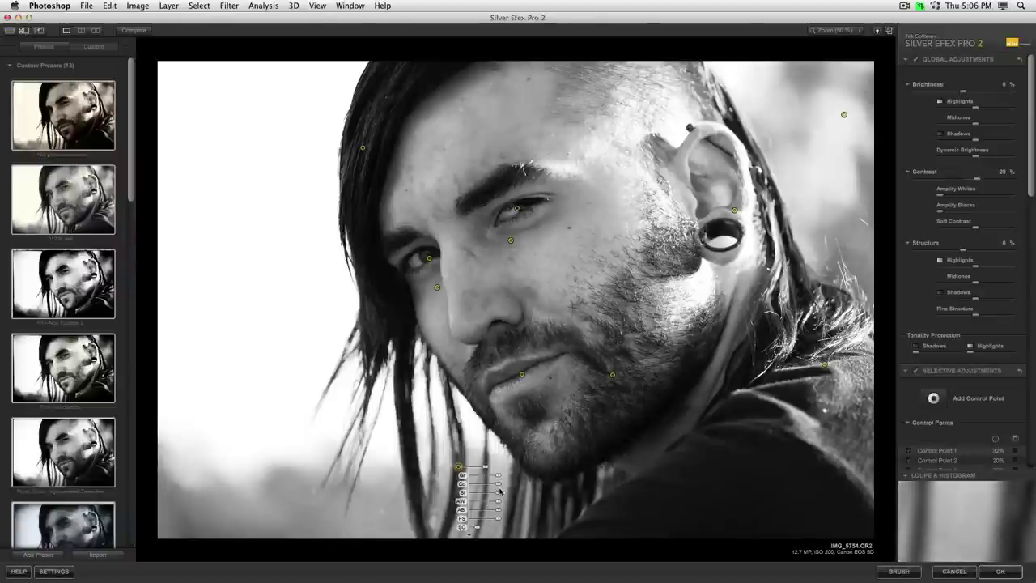
drag(503, 492, 520, 501)
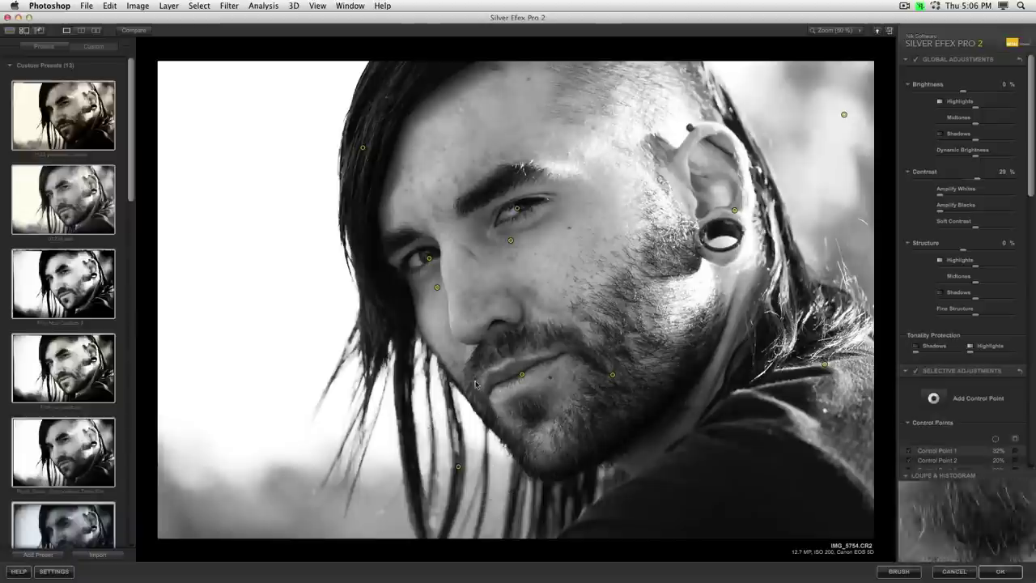
Compare the edit against the original, then push global Structure up to about 89%
click(134, 30)
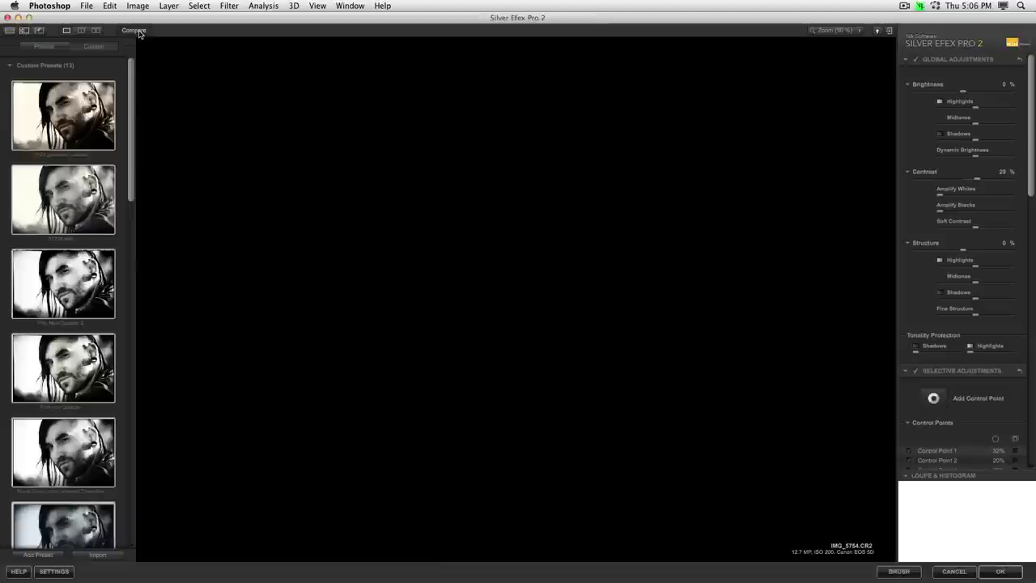
click(134, 30)
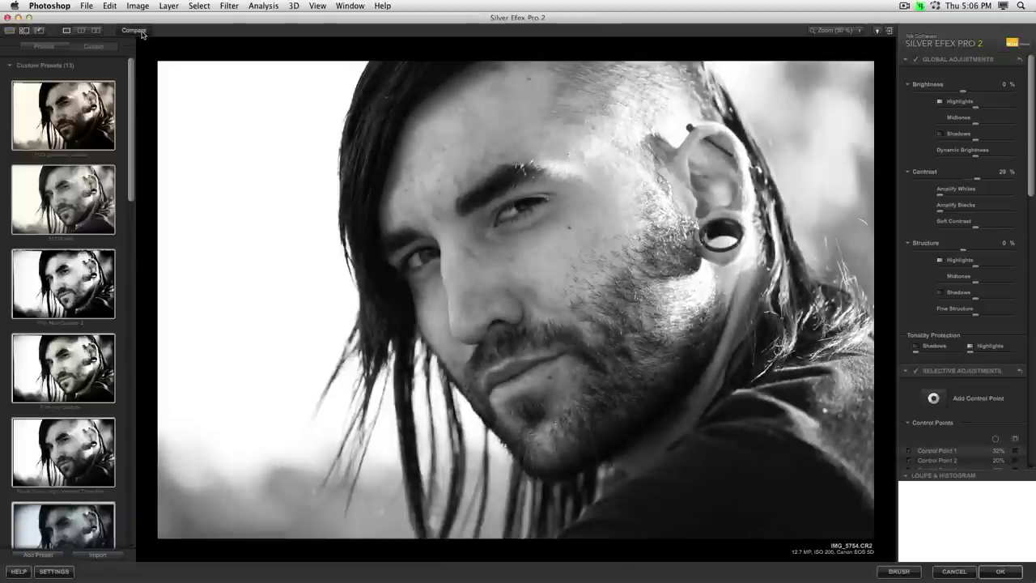
click(142, 34)
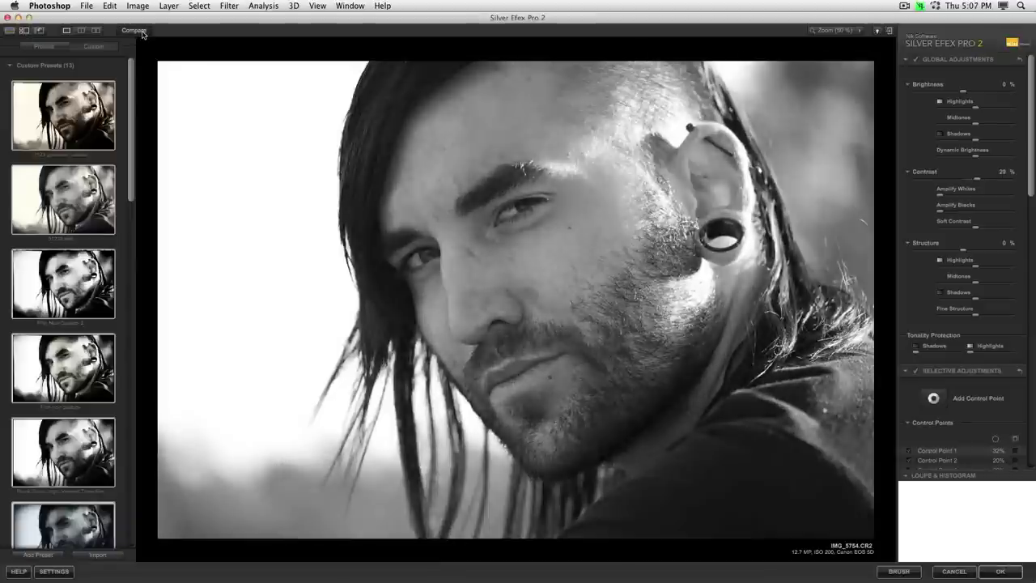
click(142, 34)
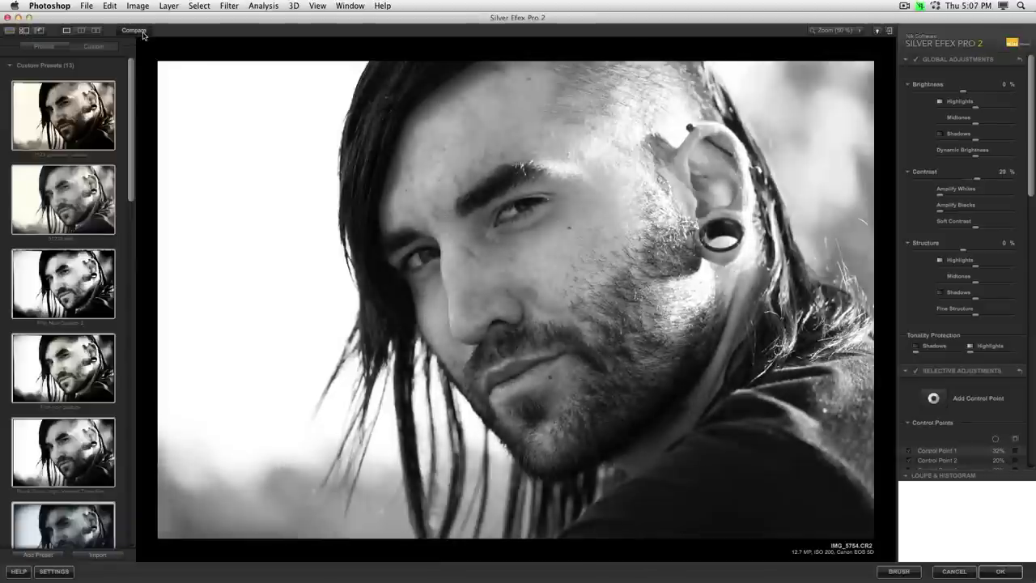
click(142, 33)
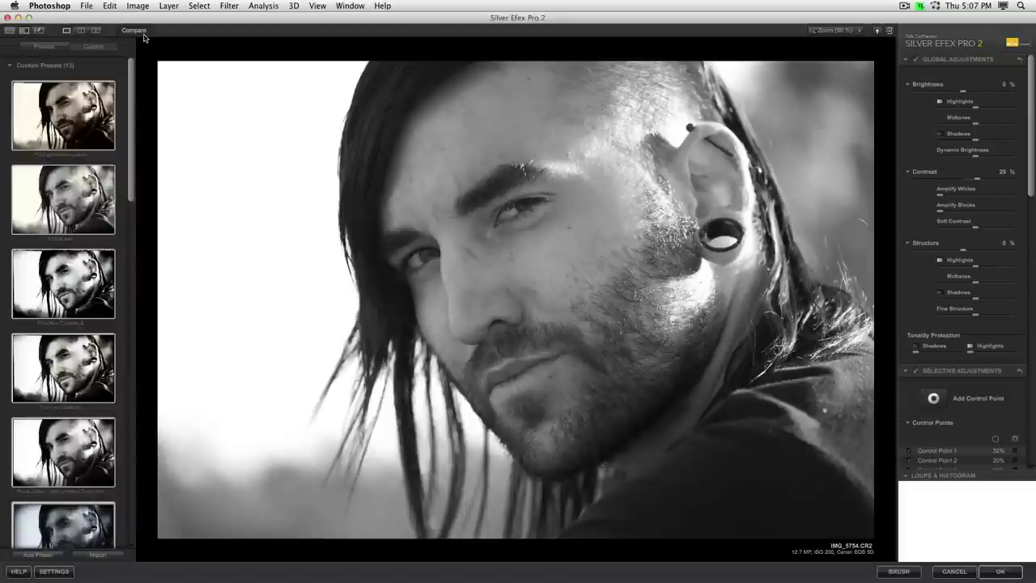
click(143, 33)
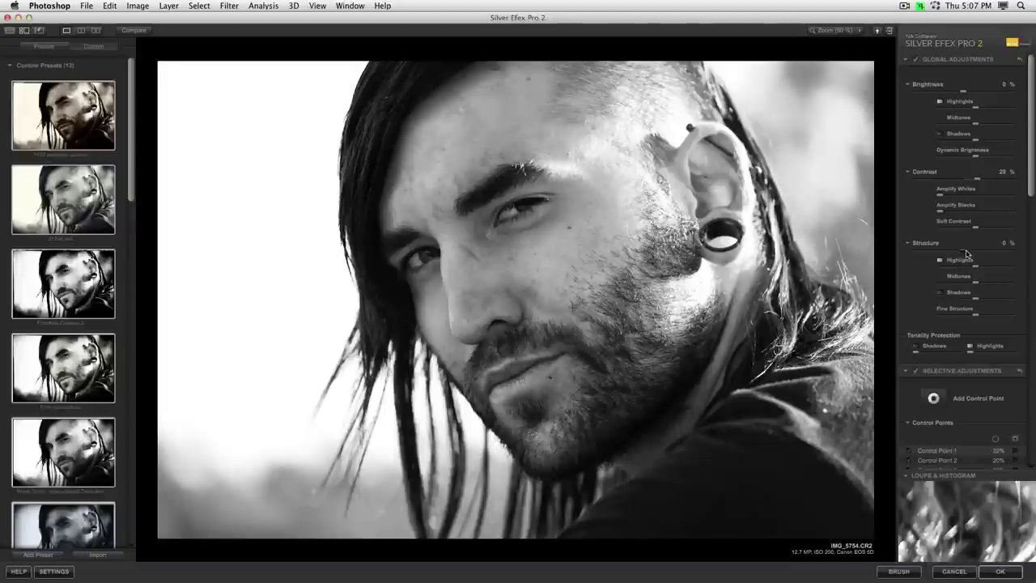
drag(966, 255, 974, 254)
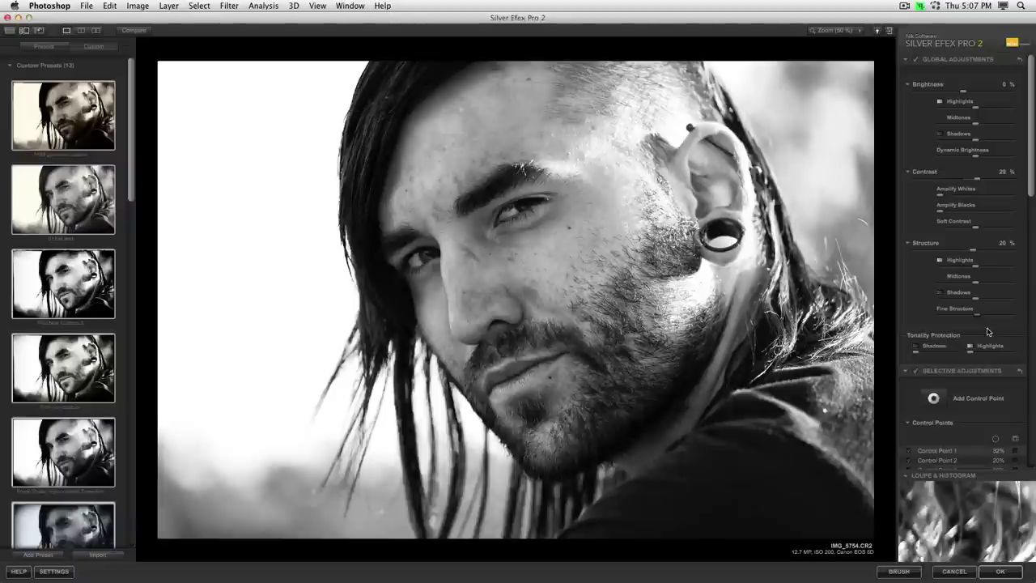
click(1008, 249)
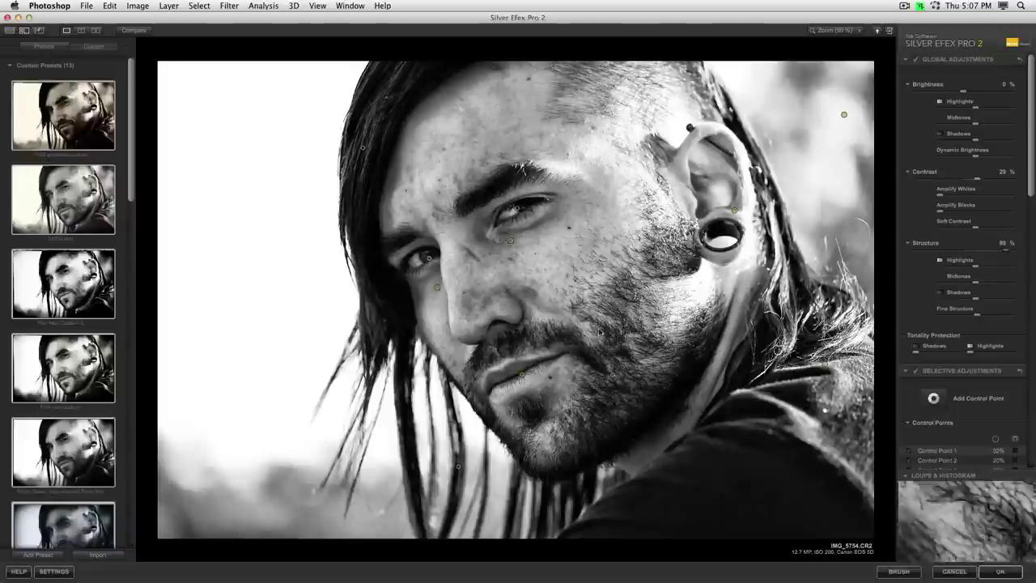
Undo Structure back to 20%, then add lower-lip (Structure 39%) and chin beard (Structure 57%) control points
key(super+z)
key(super+plus)
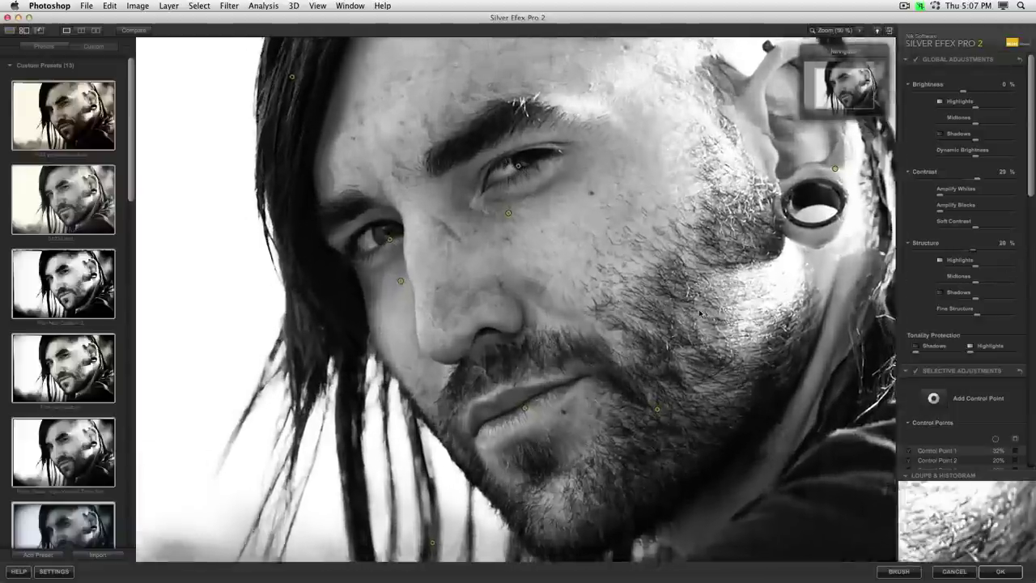
drag(684, 301, 691, 210)
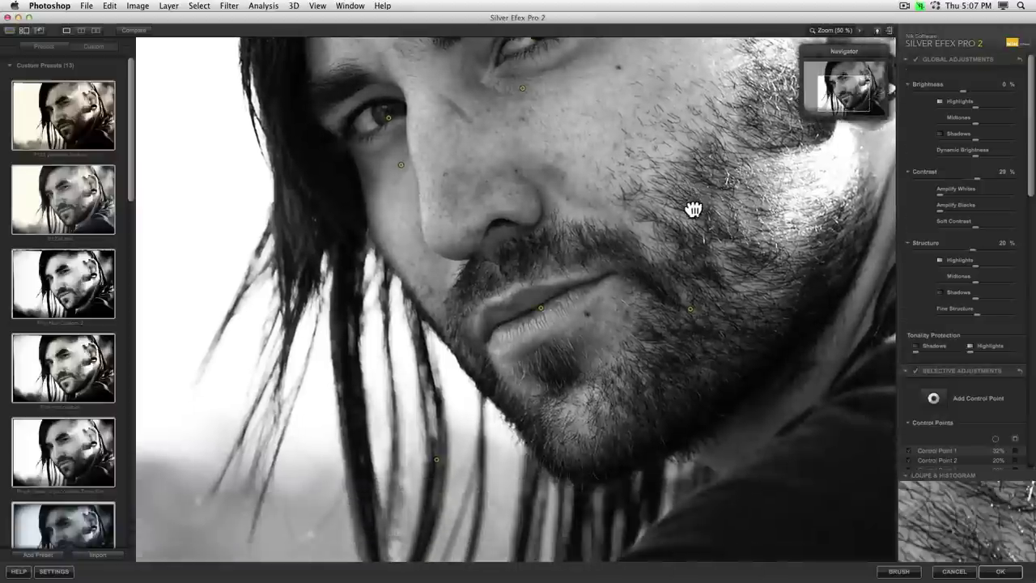
click(522, 316)
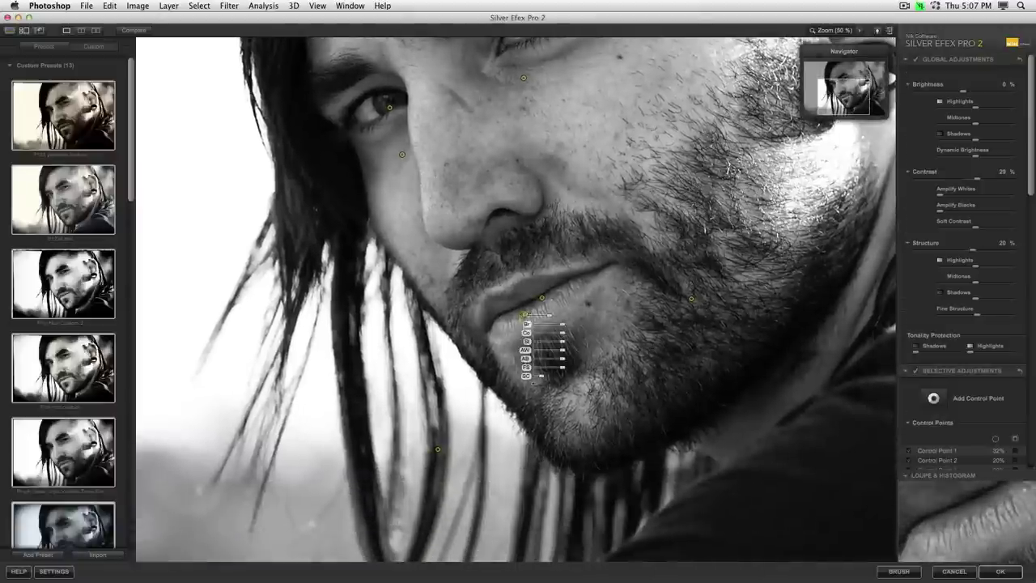
drag(544, 315, 557, 313)
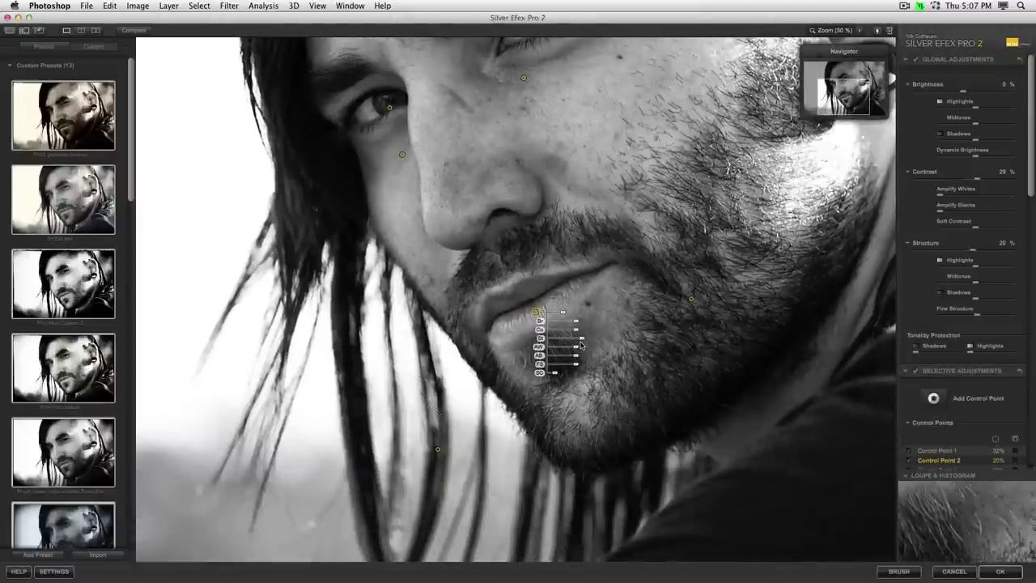
drag(585, 347, 604, 340)
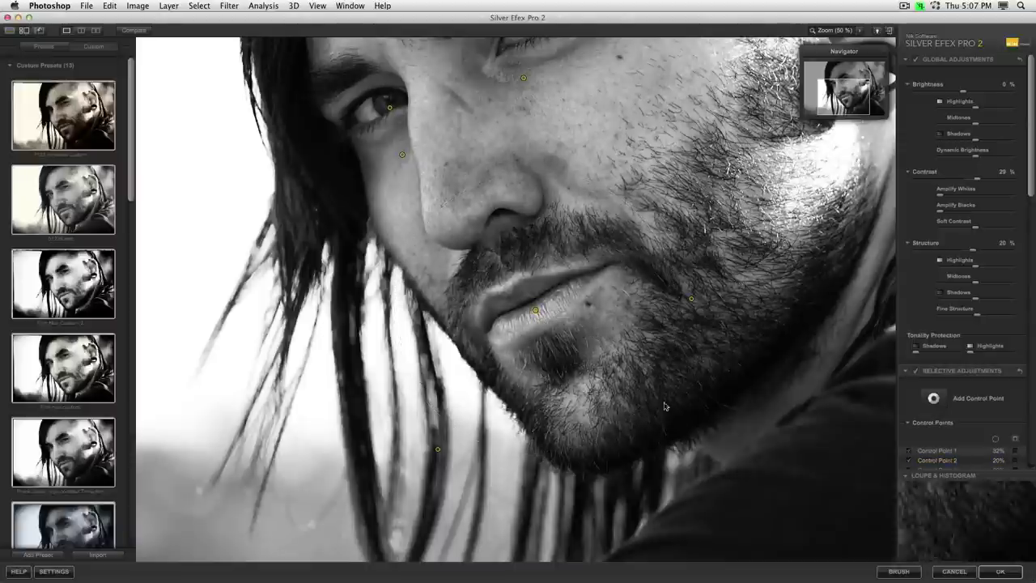
click(603, 437)
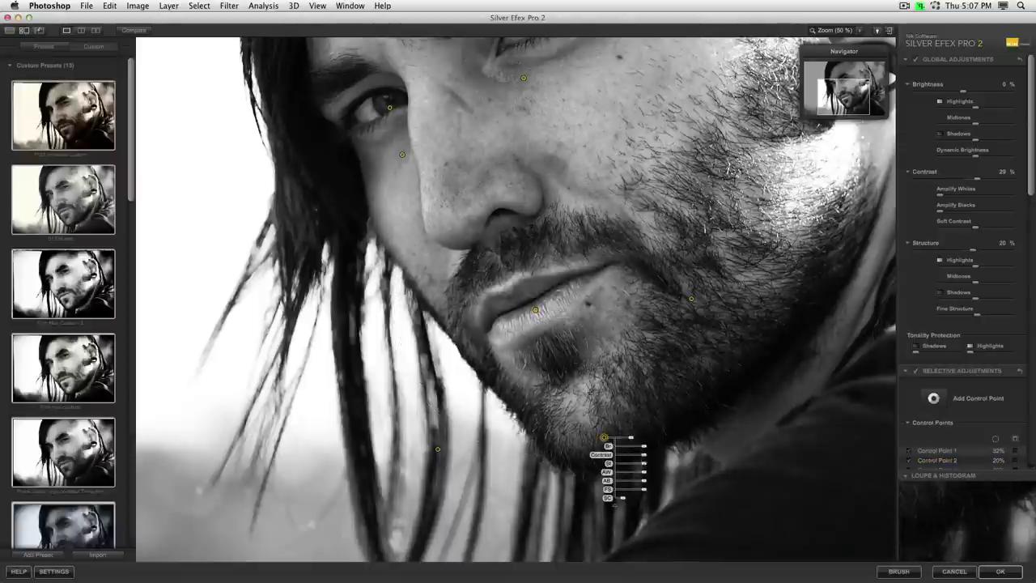
drag(643, 463, 671, 462)
key(super+minus)
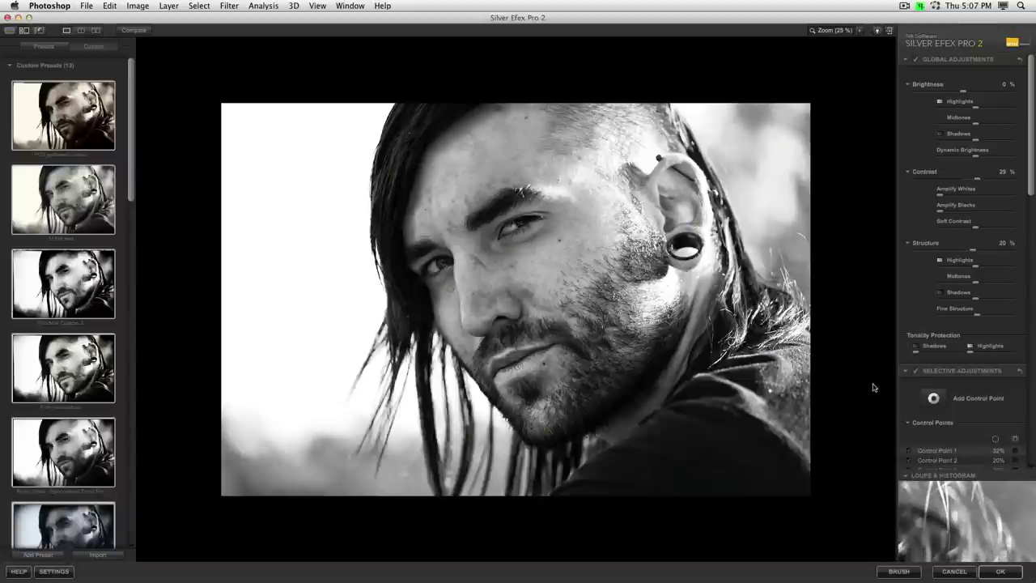
Apply the conversion and set the Silver Efex Pro 2 layer's blend mode to Luminosity
click(1002, 571)
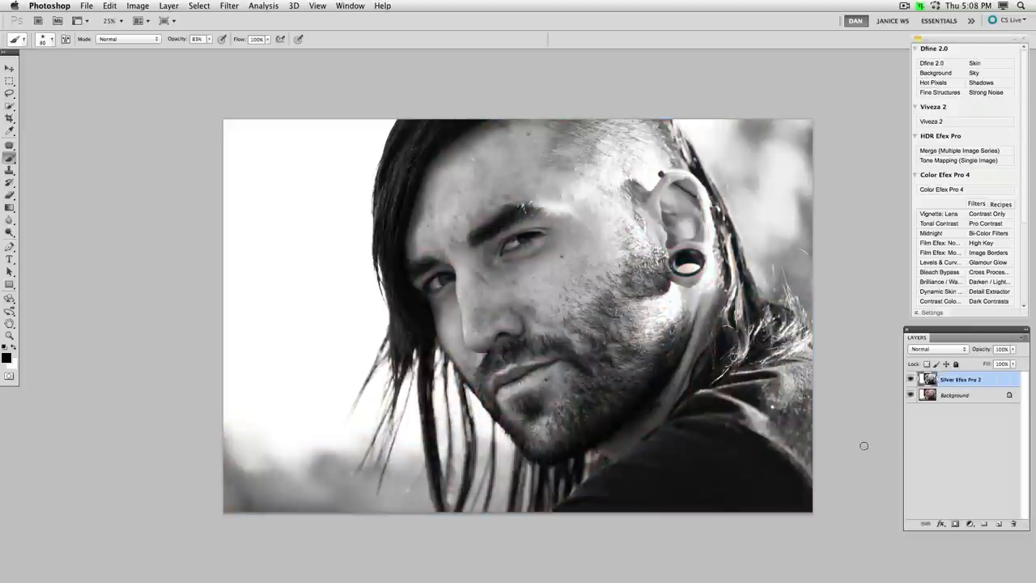
click(936, 353)
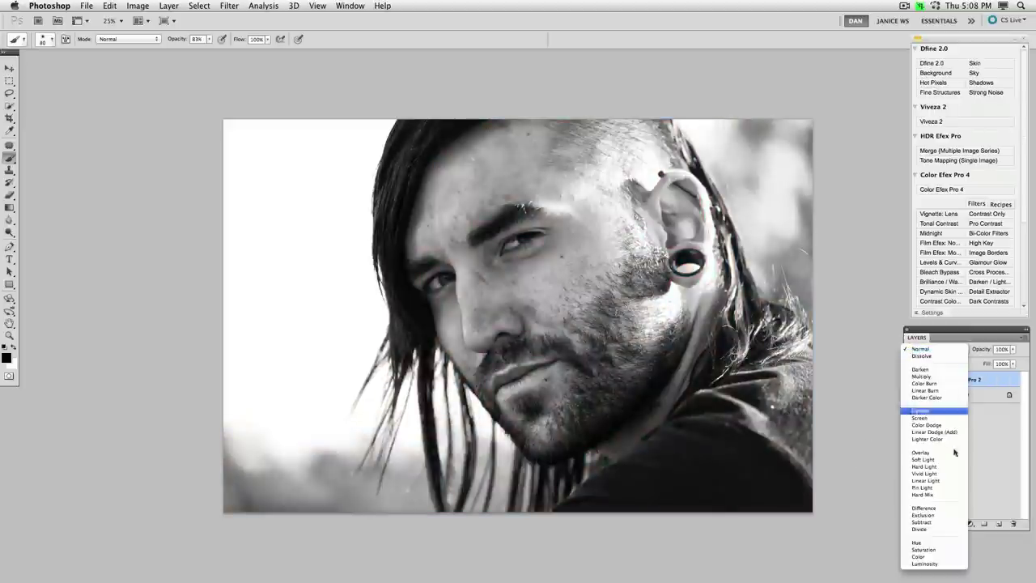
click(934, 564)
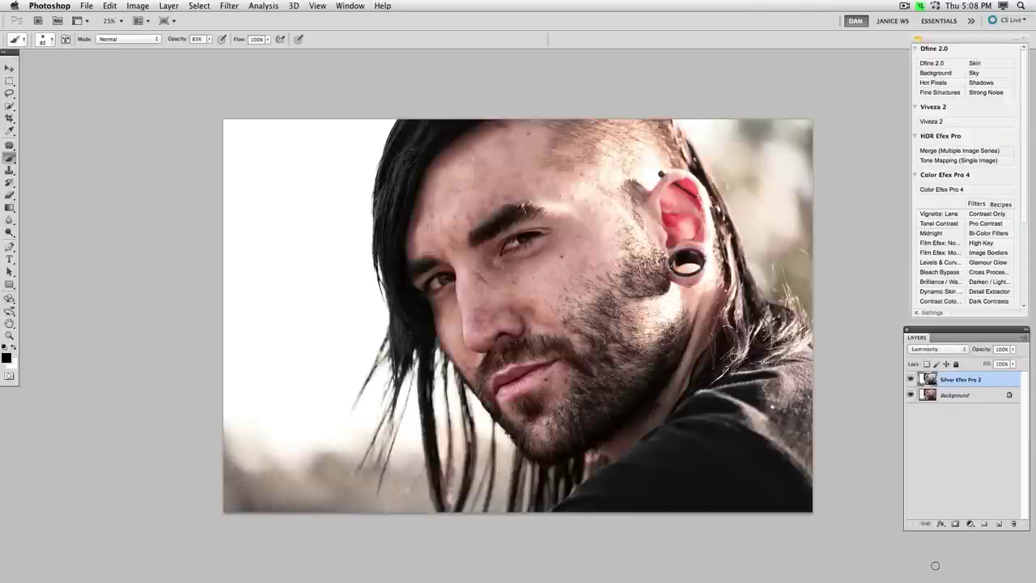
key(shift+alt+y)
key(super+shift+y)
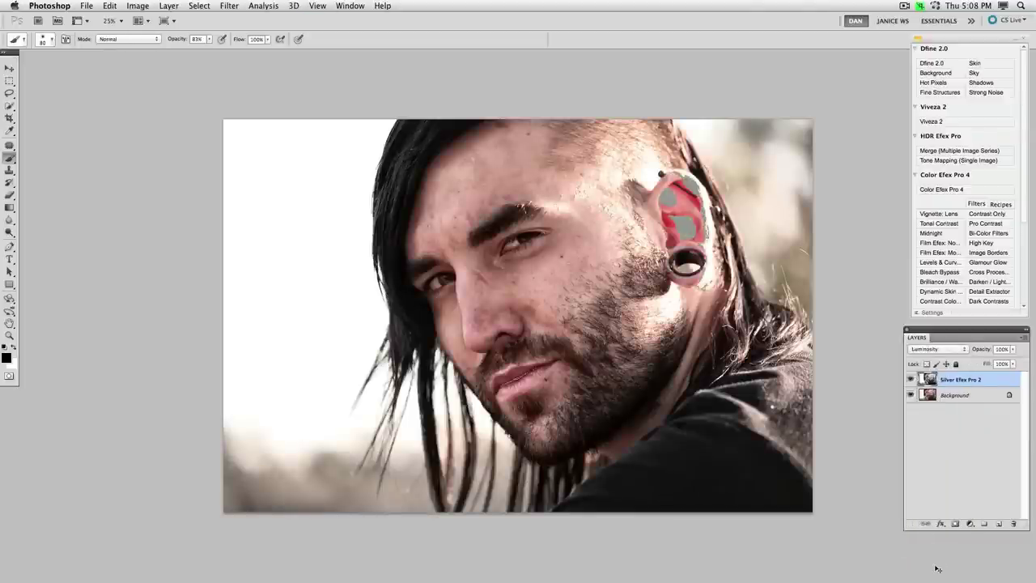
key(super+shift+y)
key(shift+alt+y)
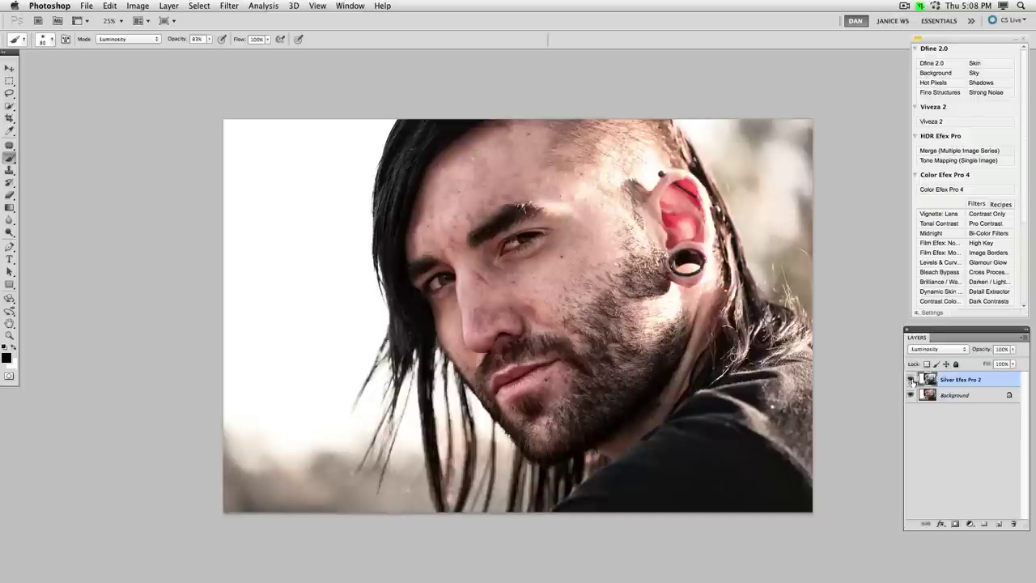
Recheck the blend modes and toggle the Silver Efex Pro 2 layer's visibility to compare
click(937, 349)
click(937, 350)
click(910, 380)
click(909, 380)
click(909, 381)
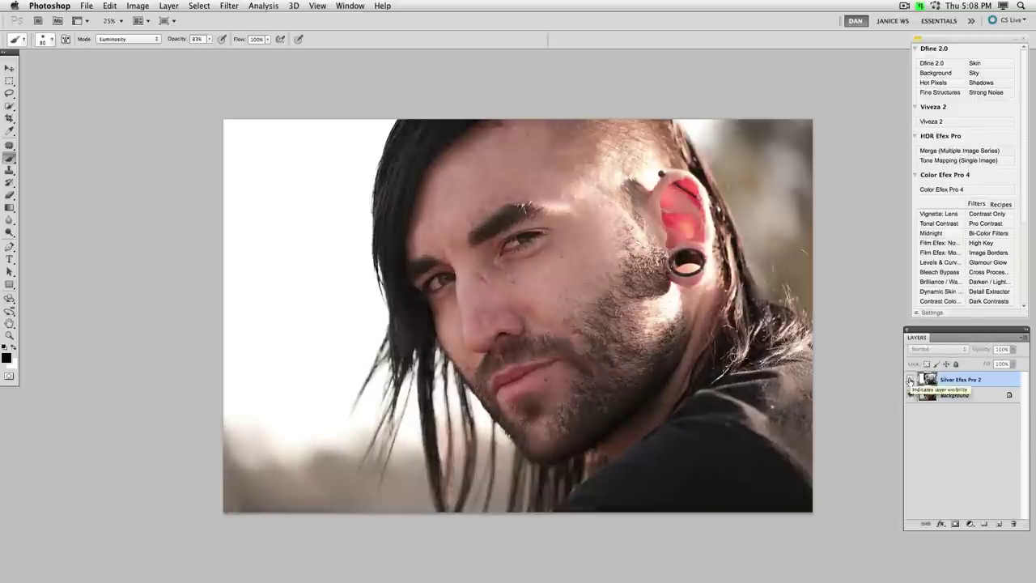
click(910, 380)
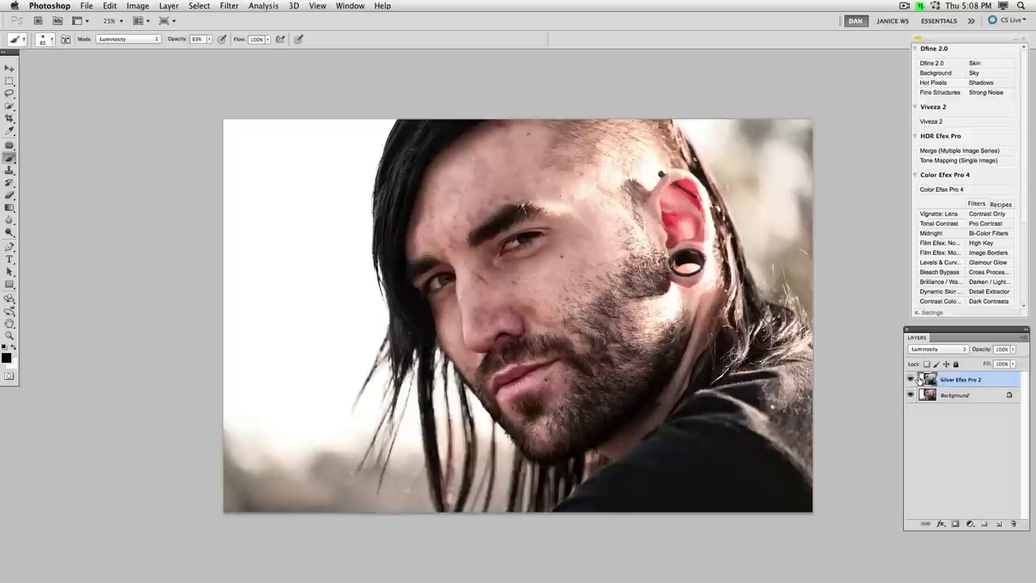
Briefly hide and show the Silver Efex Pro 2 layer to compare
key(v)
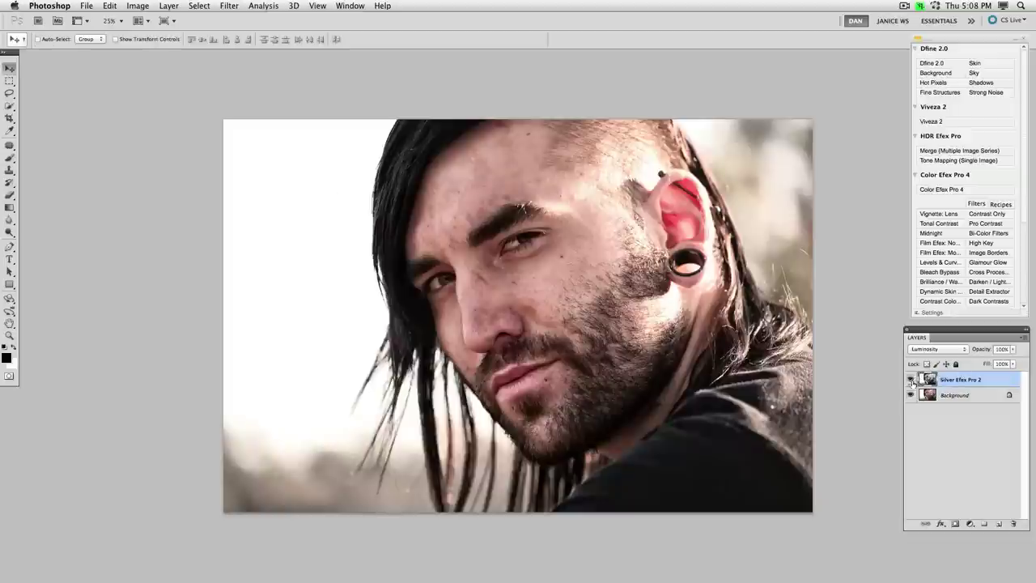
click(910, 379)
click(910, 380)
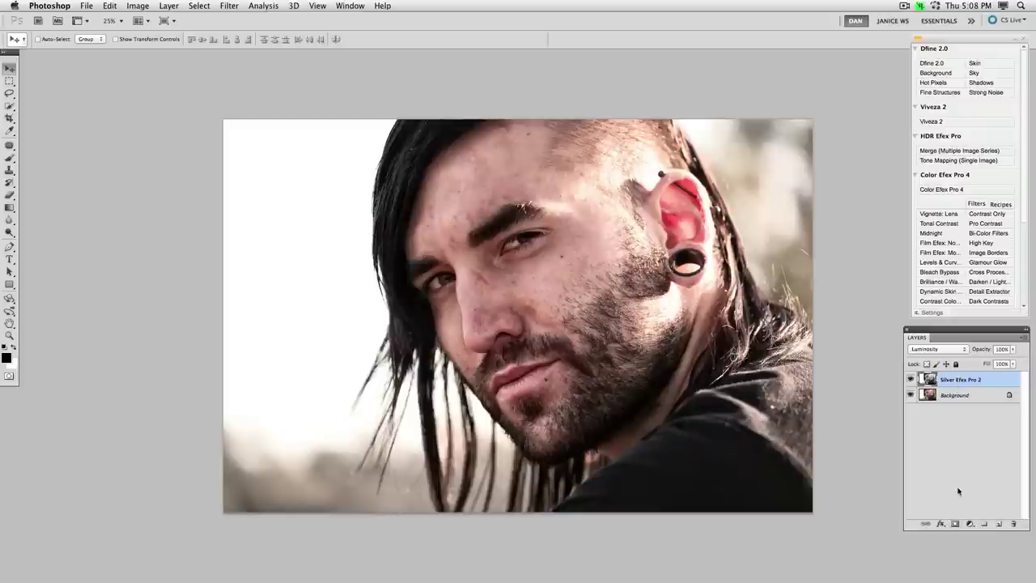
Add a layer mask and paint black at 33% opacity with a large brush over cheek and eye
click(956, 524)
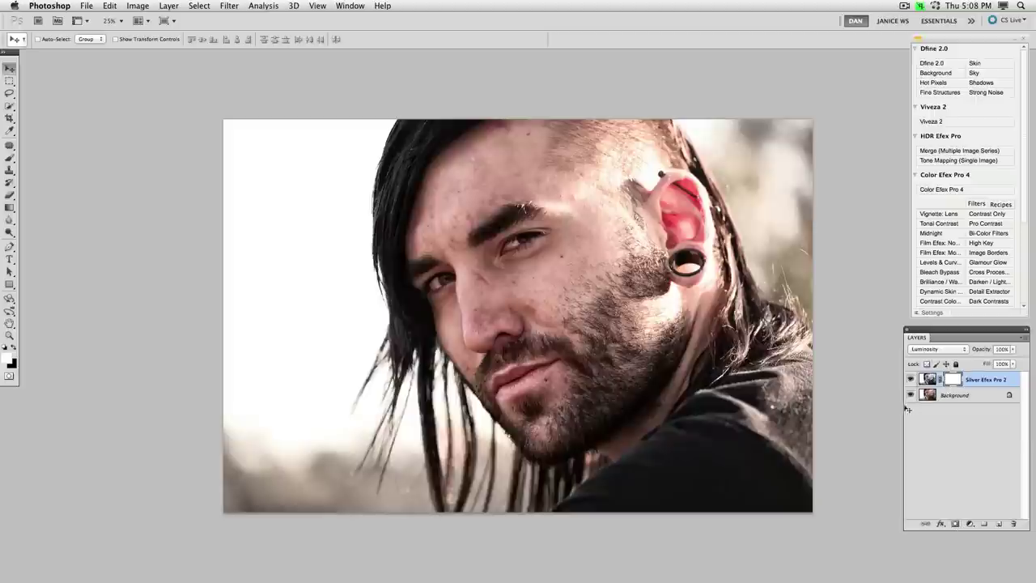
key(b)
key(x)
key(bracketright)
key(bracketright)
key(bracketright)
key(bracketright)
key(bracketright)
key(bracketright)
key(bracketright)
key(bracketright)
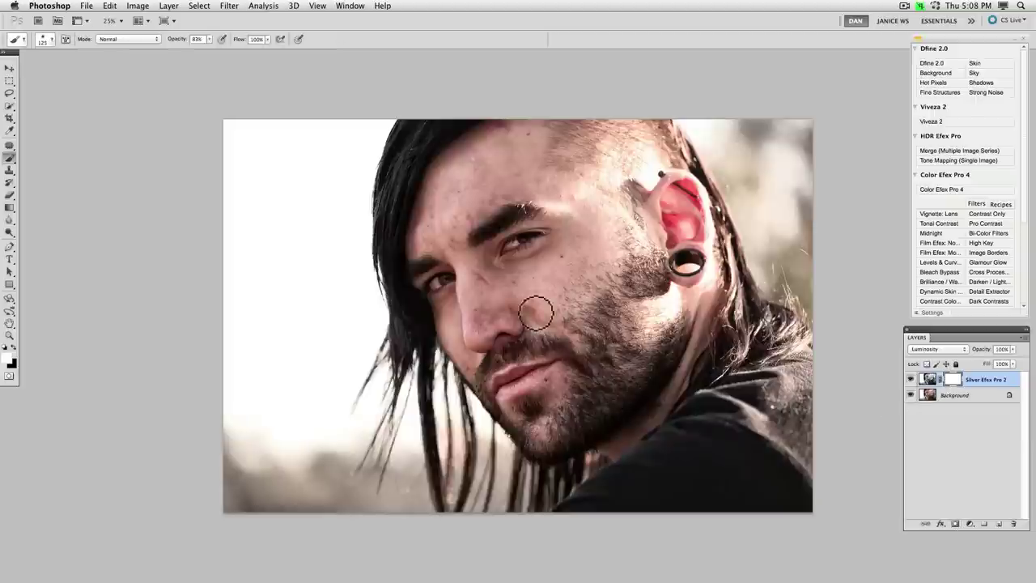
key(bracketright)
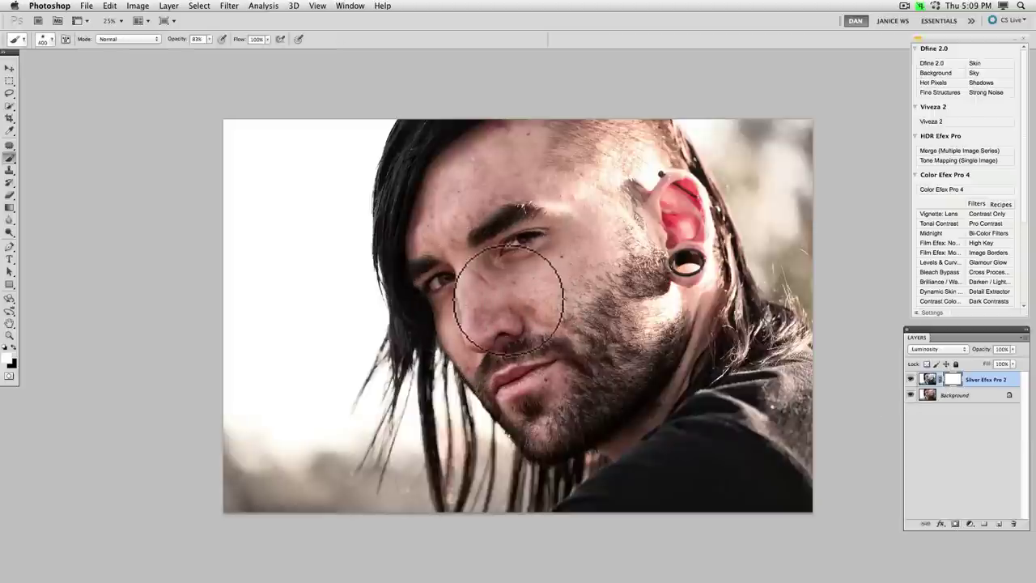
key(x)
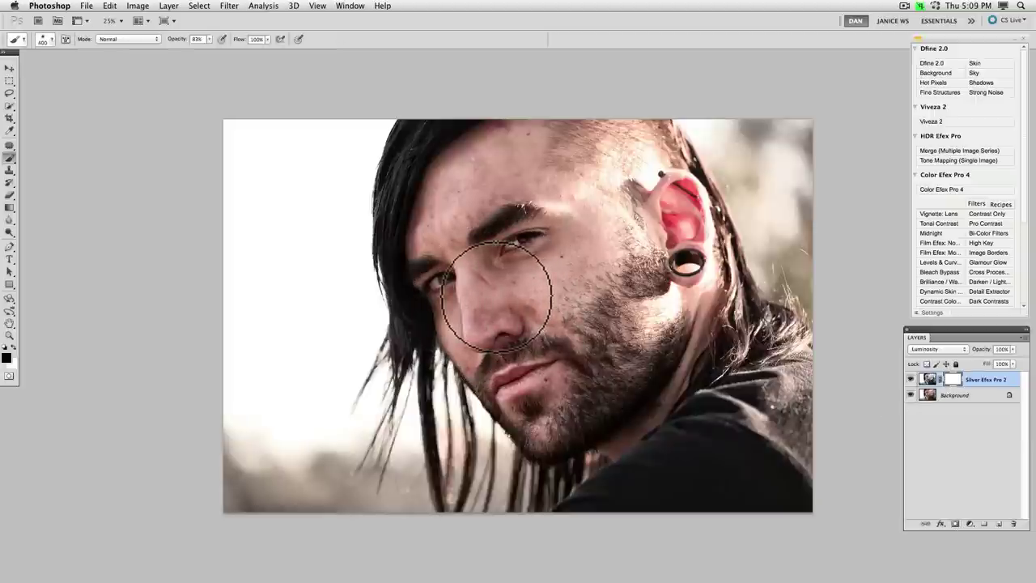
key(bracketright)
key(bracketleft)
key(3)
key(3)
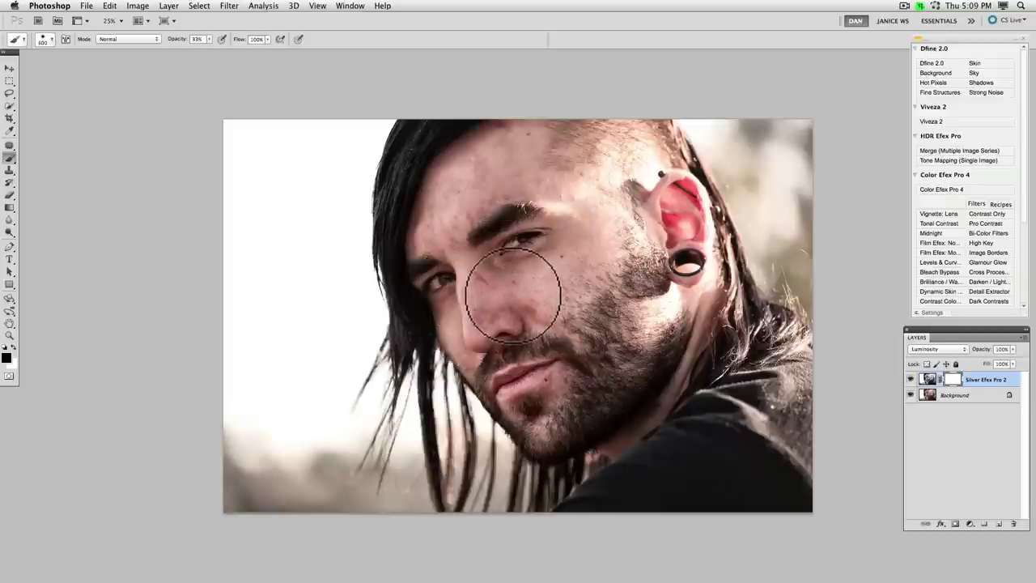
mouse_move(513, 296)
mouse_down()
mouse_move(492, 320)
mouse_move(515, 322)
mouse_move(534, 293)
mouse_move(492, 277)
mouse_move(485, 259)
mouse_move(520, 286)
mouse_move(545, 277)
mouse_move(556, 236)
mouse_move(491, 270)
mouse_move(495, 339)
mouse_move(481, 356)
mouse_move(454, 292)
mouse_move(454, 310)
mouse_move(478, 298)
mouse_move(457, 251)
mouse_move(500, 208)
mouse_move(644, 271)
mouse_up()
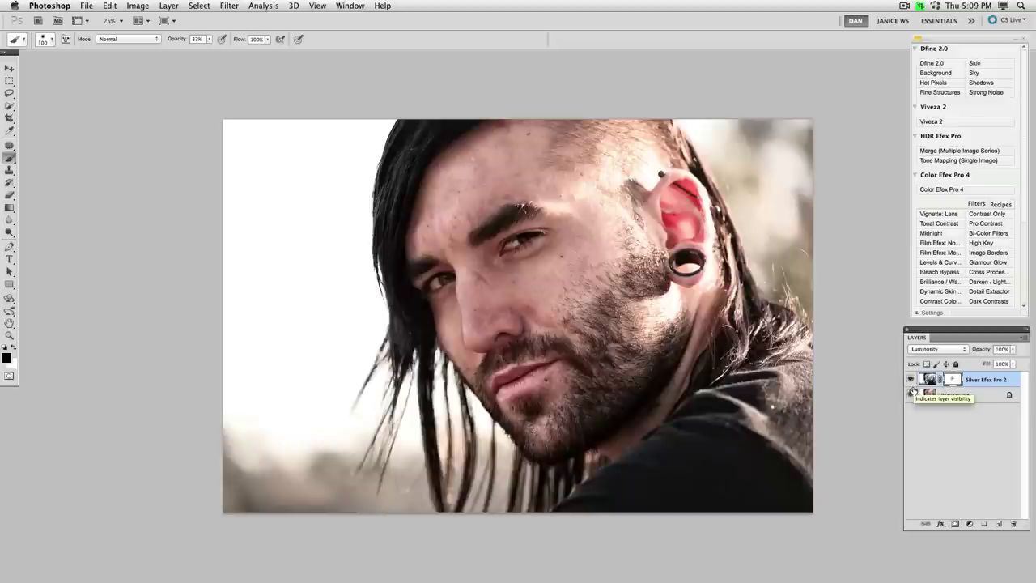
Compare the masked result with the layer hidden and shown, then close IMG_5754.CR2
click(910, 379)
click(909, 379)
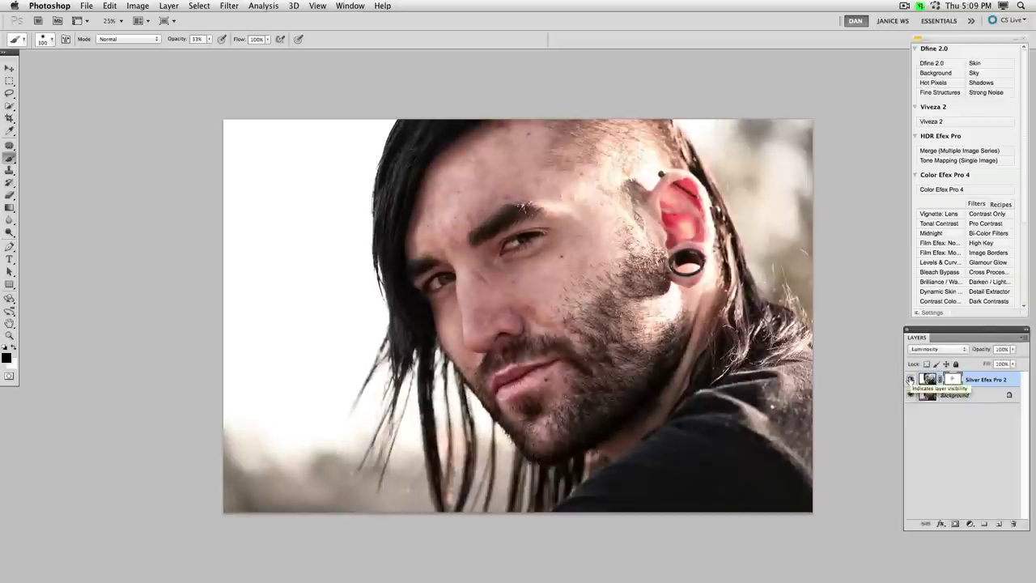
click(911, 379)
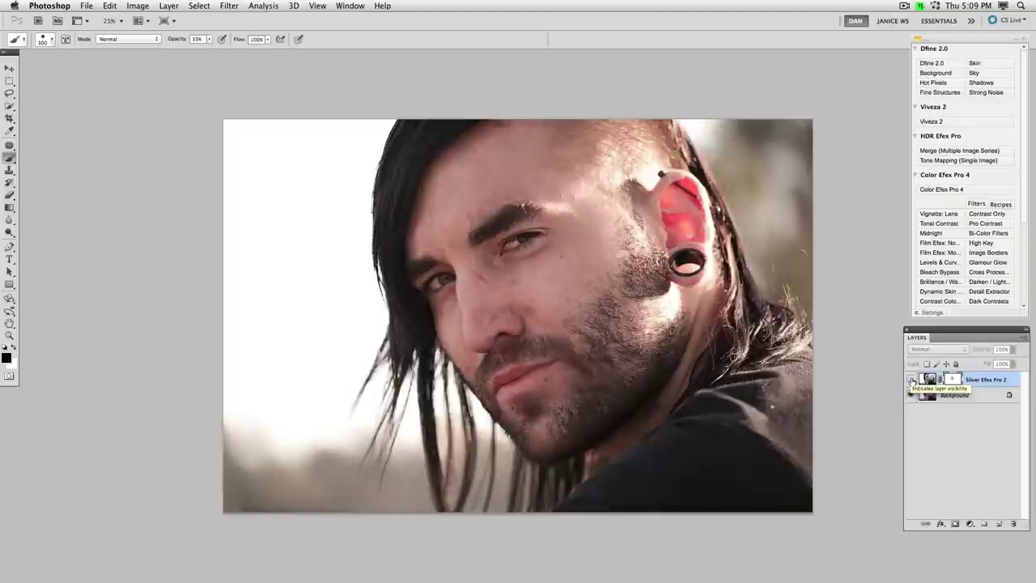
click(910, 380)
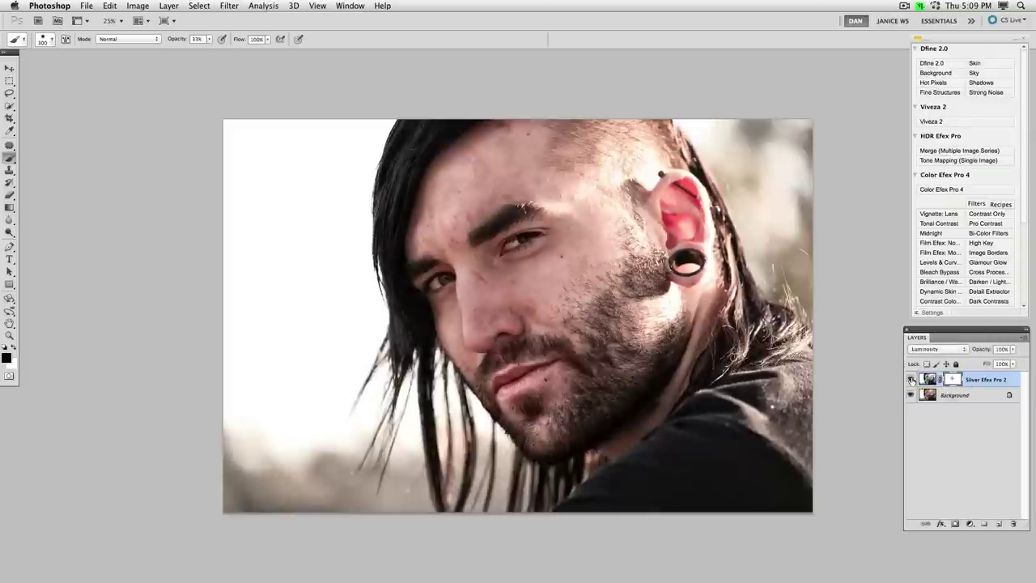
click(910, 379)
click(910, 380)
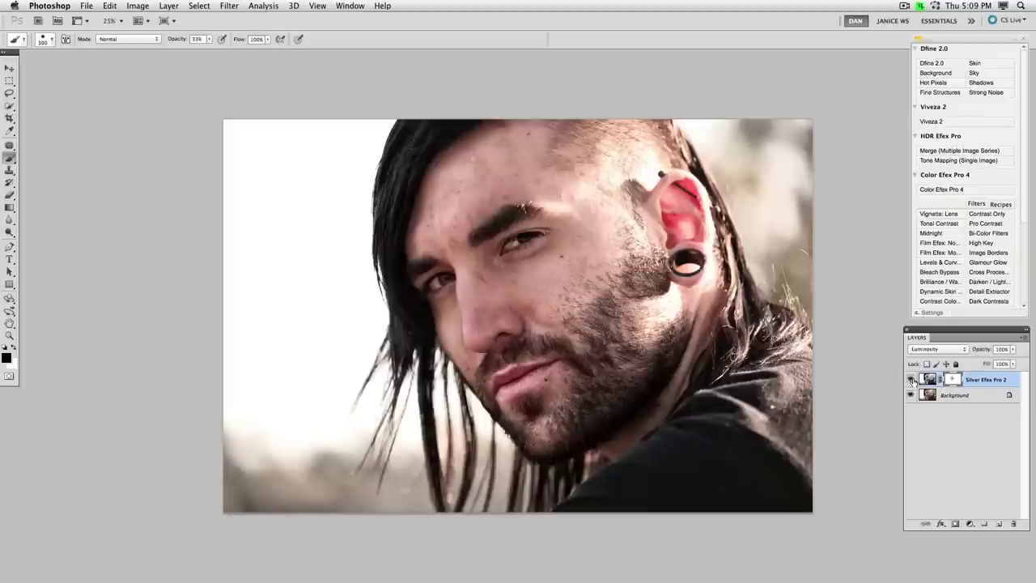
key(super+w)
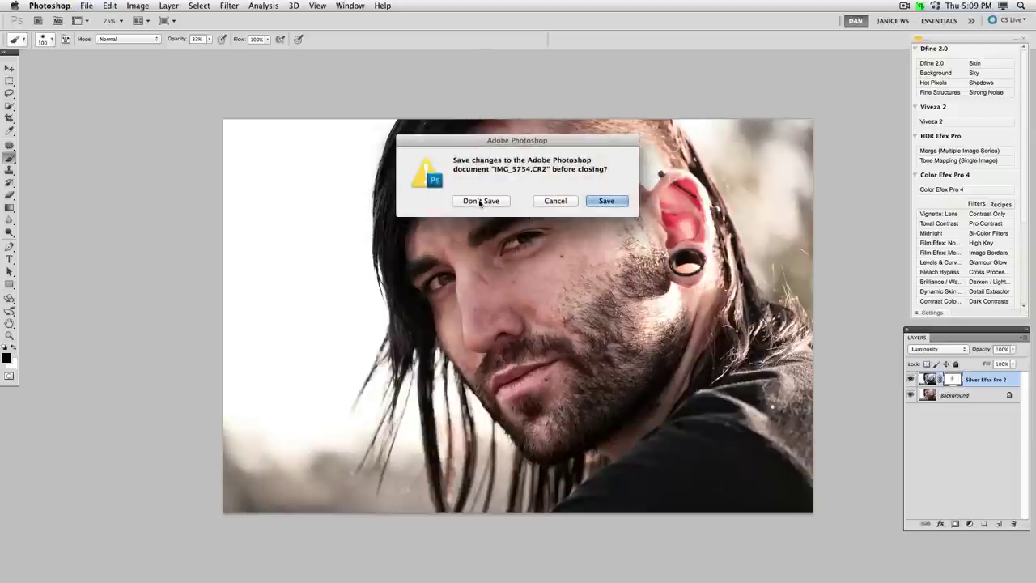
Discard changes to IMG_5754.CR2 and open IMG_5908.psd from the desktop in full-screen view
click(479, 201)
key(super+q)
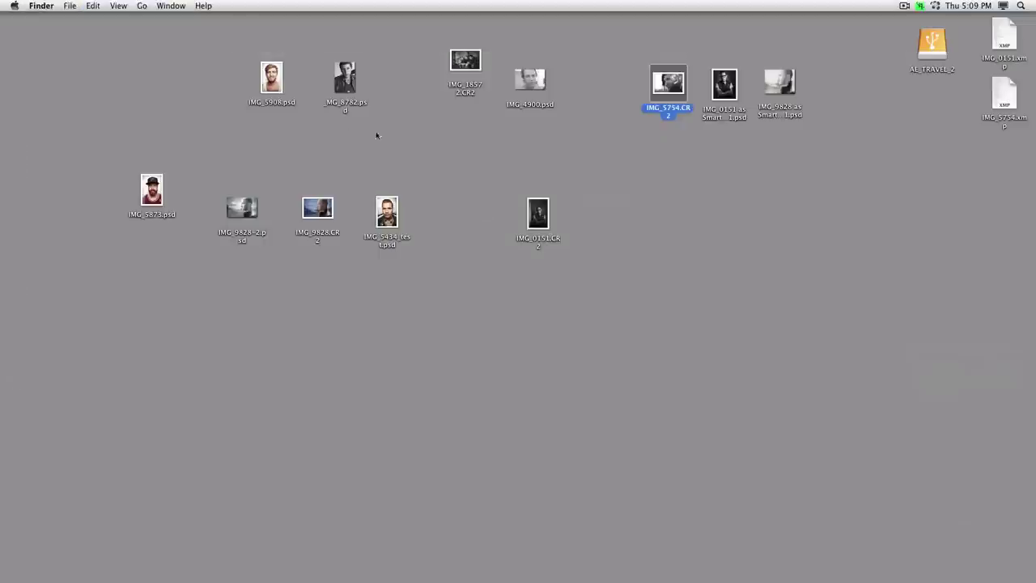
click(273, 81)
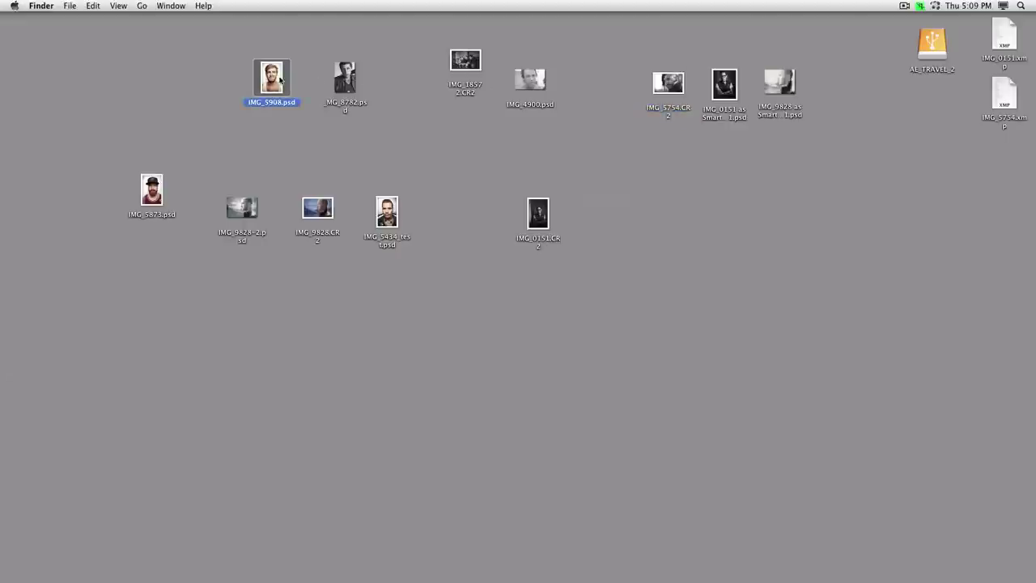
double_click(279, 78)
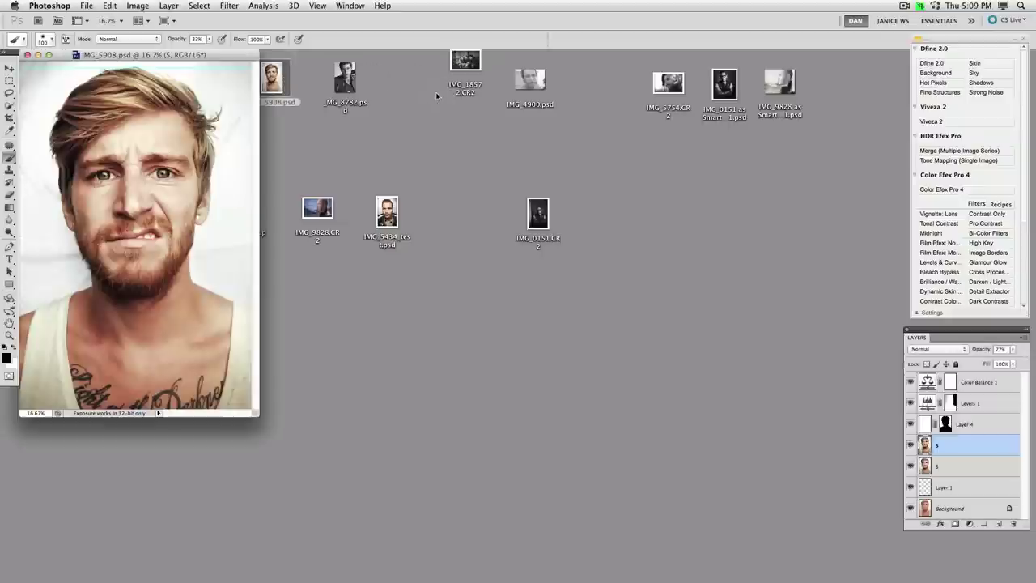
key(f)
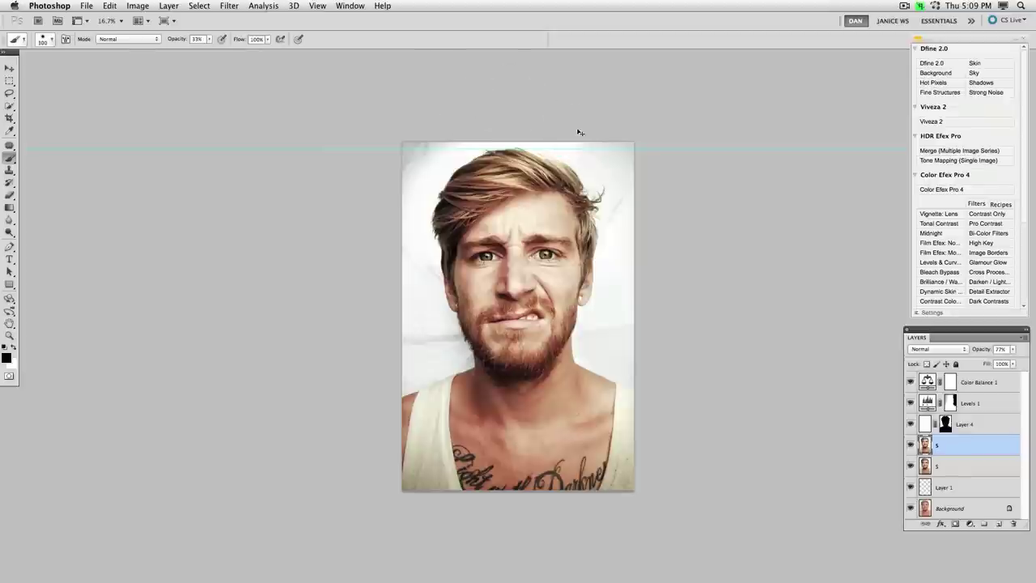
key(super+plus)
Select all layers of IMG_5908.psd and flatten them into a single Background layer
click(981, 382)
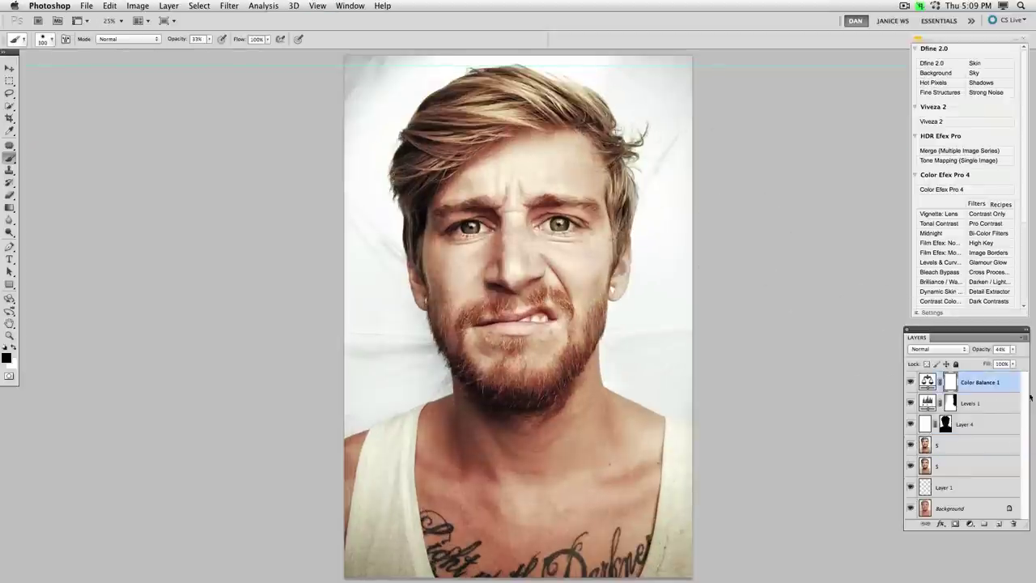
shift+click(963, 492)
key(super+shift+e)
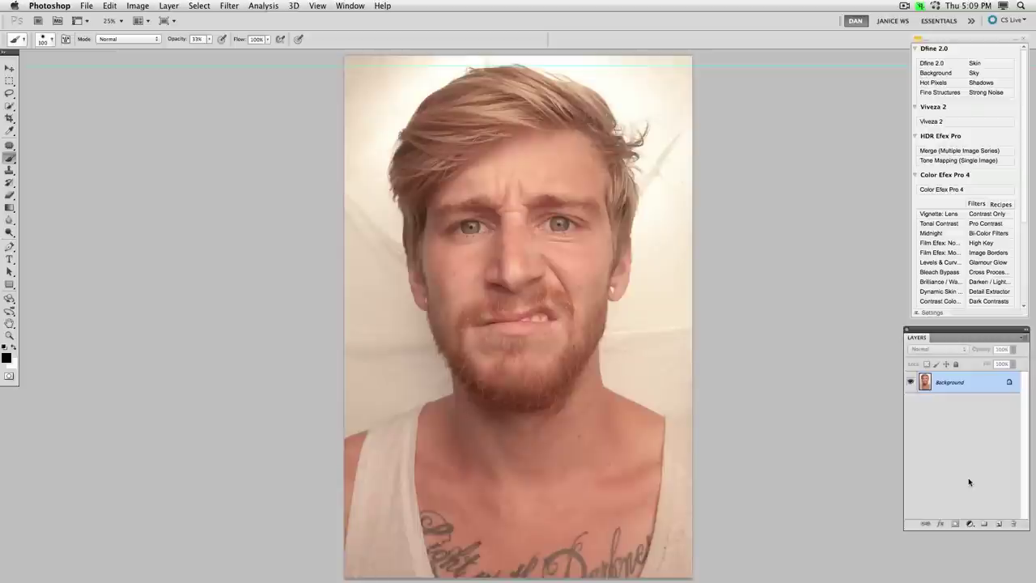
key(super+j)
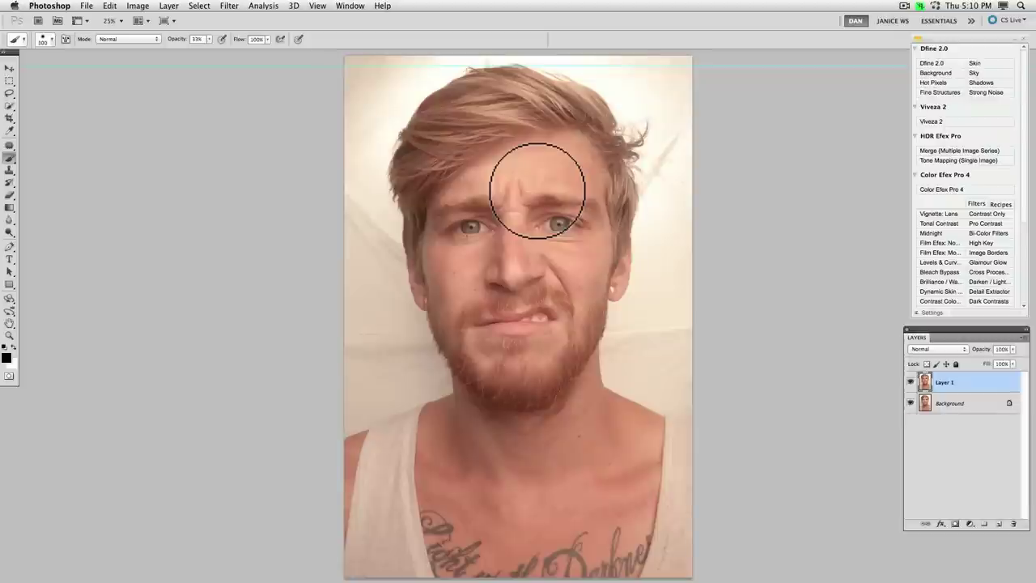
key(super+e)
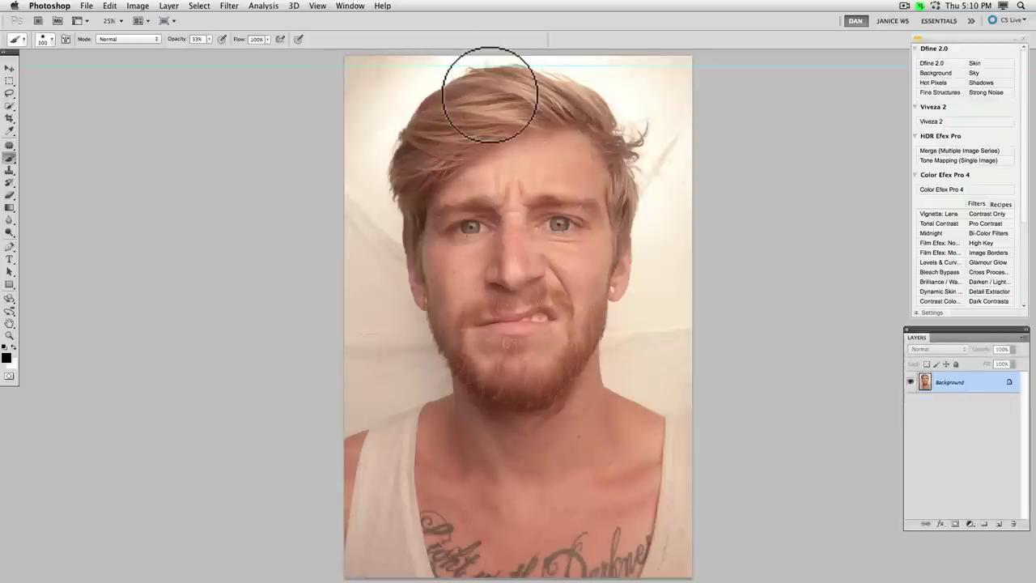
click(229, 5)
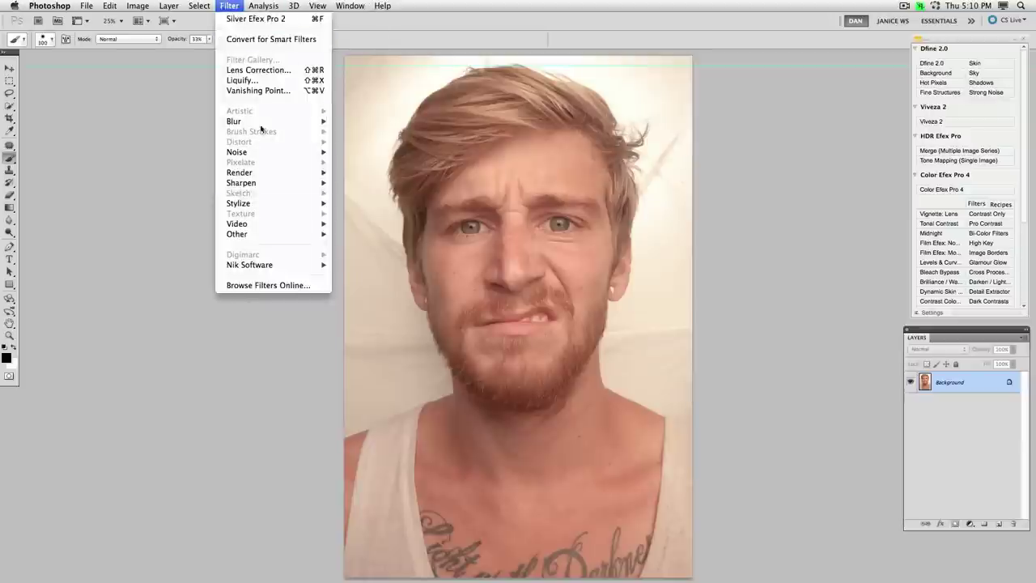
Choose Nik Software > Silver Efex Pro 2 to convert IMG_5908.psd
mouse_move(306, 265)
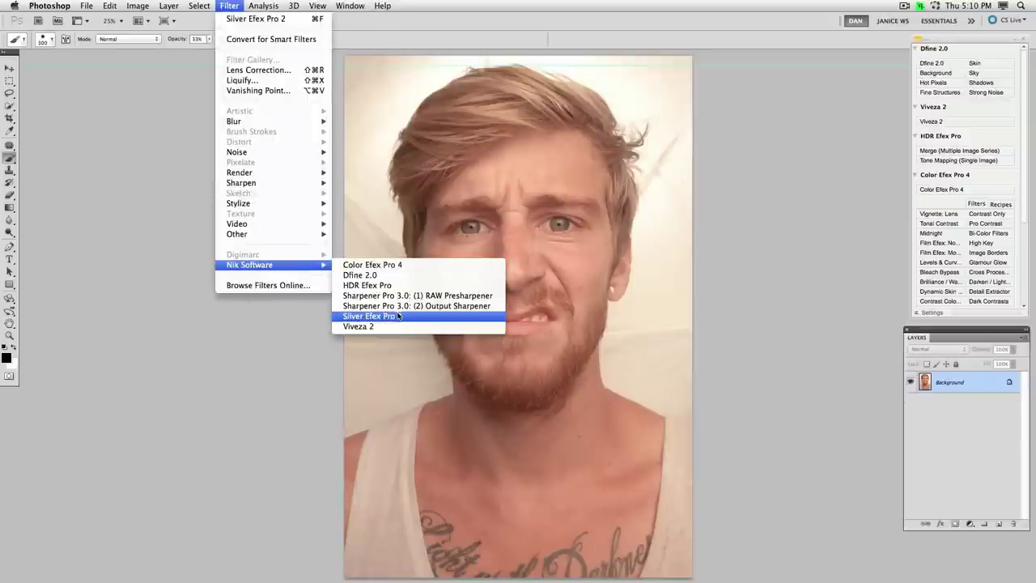
click(398, 317)
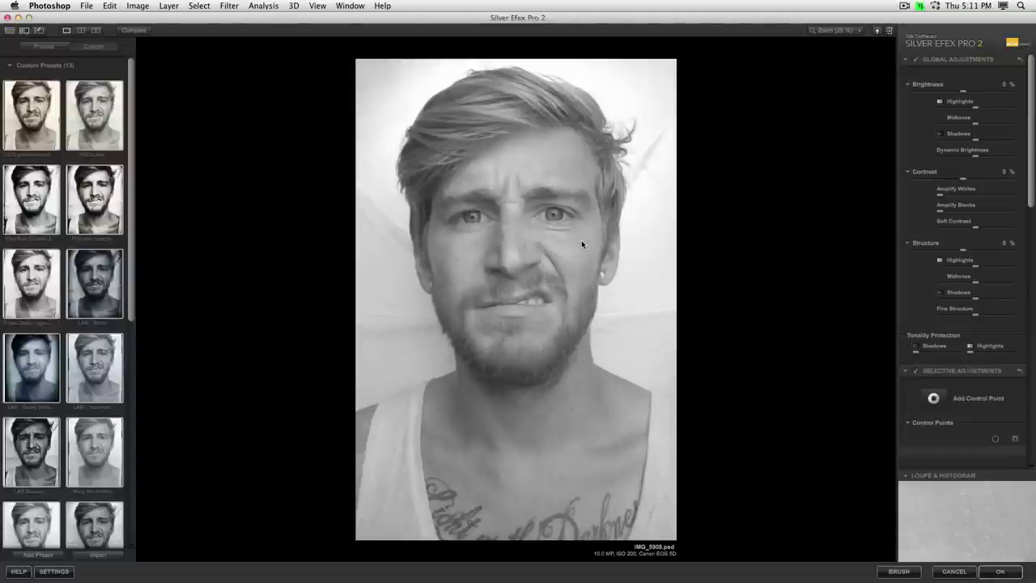
Zoom the preview, set global Contrast near 29% and Structure 25%, and boost Shadows and Midtones structure
click(581, 240)
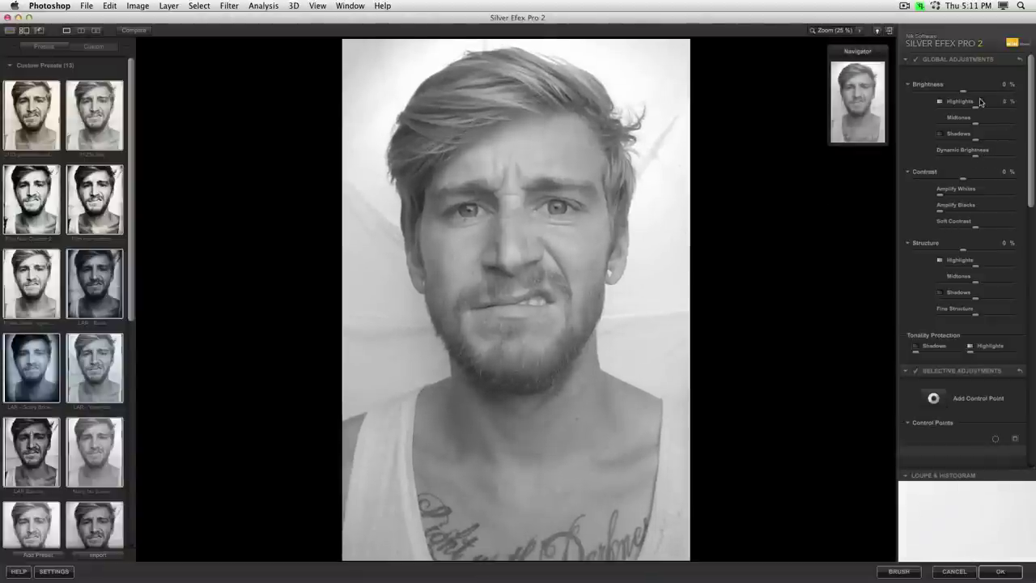
click(980, 185)
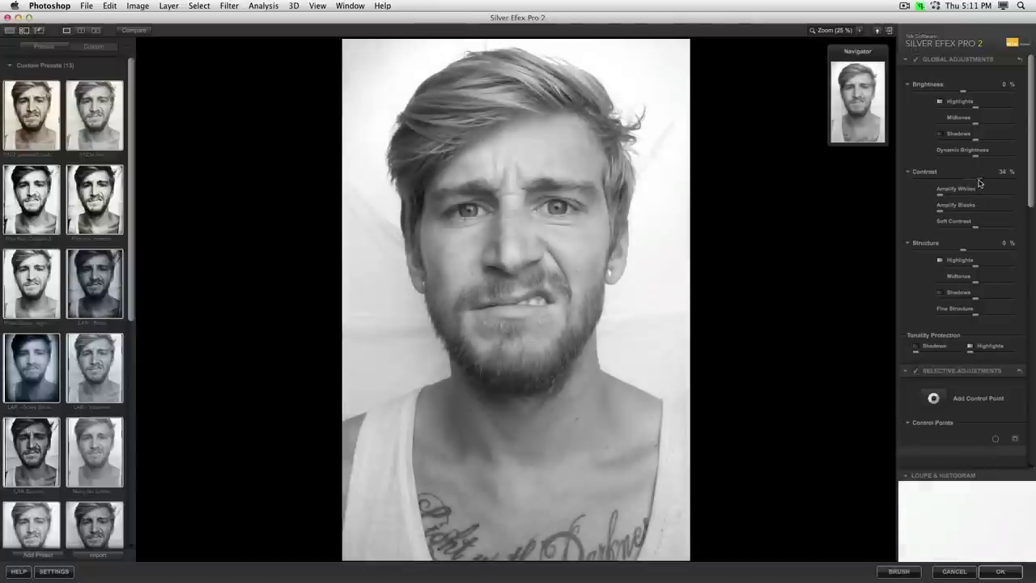
drag(978, 183, 975, 184)
drag(975, 254, 974, 255)
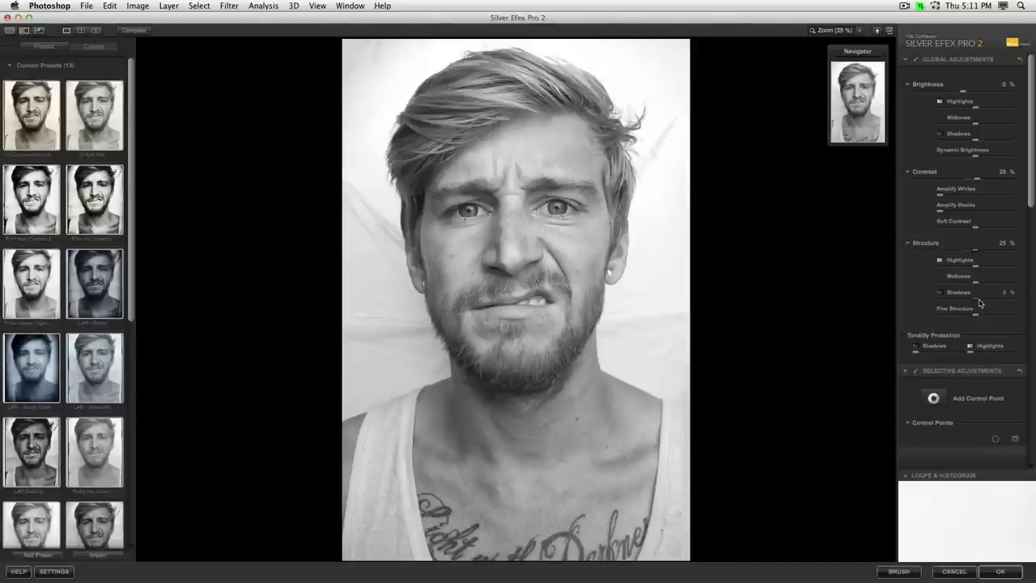
drag(978, 304, 992, 305)
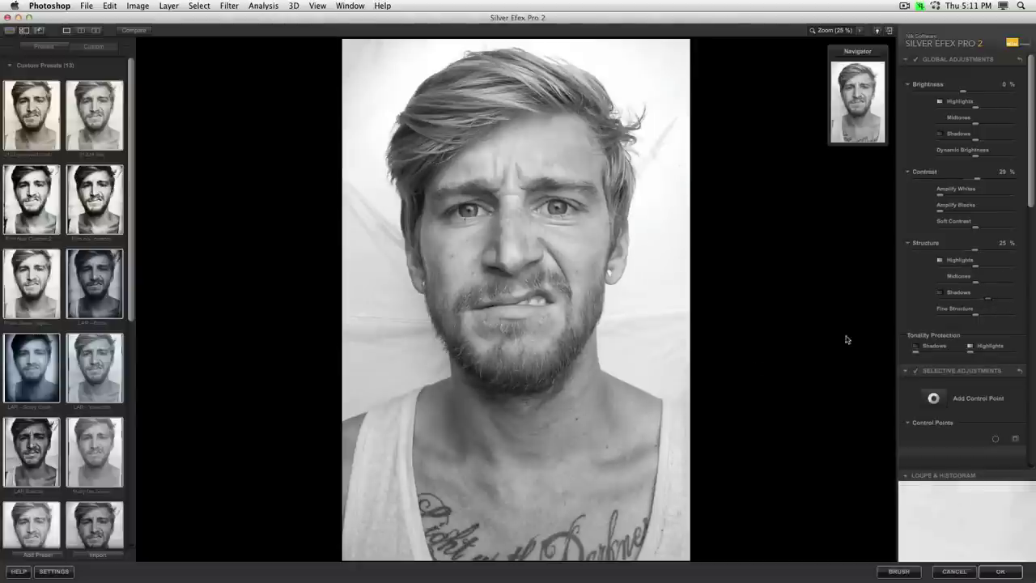
click(986, 287)
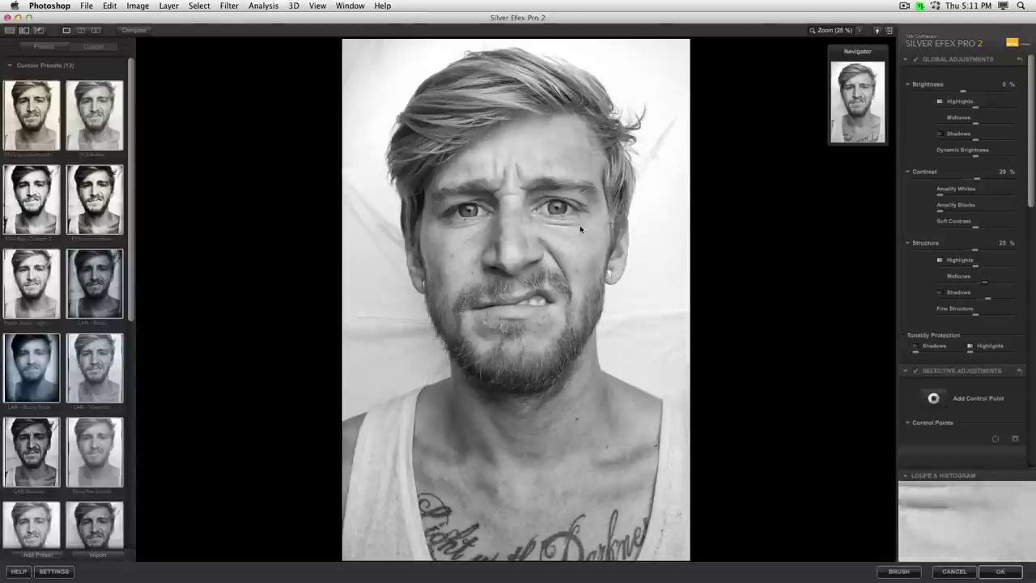
At 50% zoom, add a control point on the chin with Structure raised to 97%
key(super+plus)
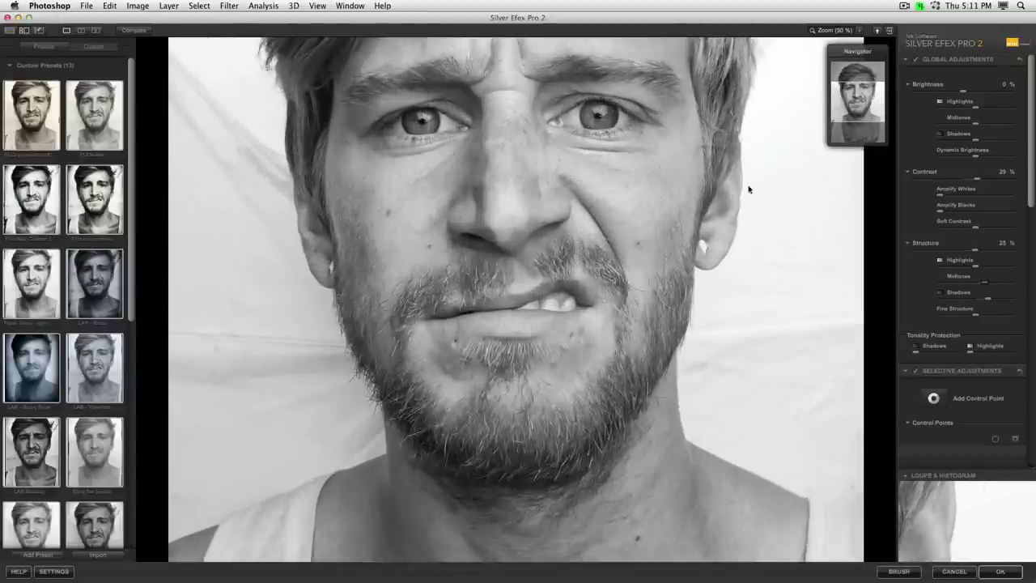
click(591, 419)
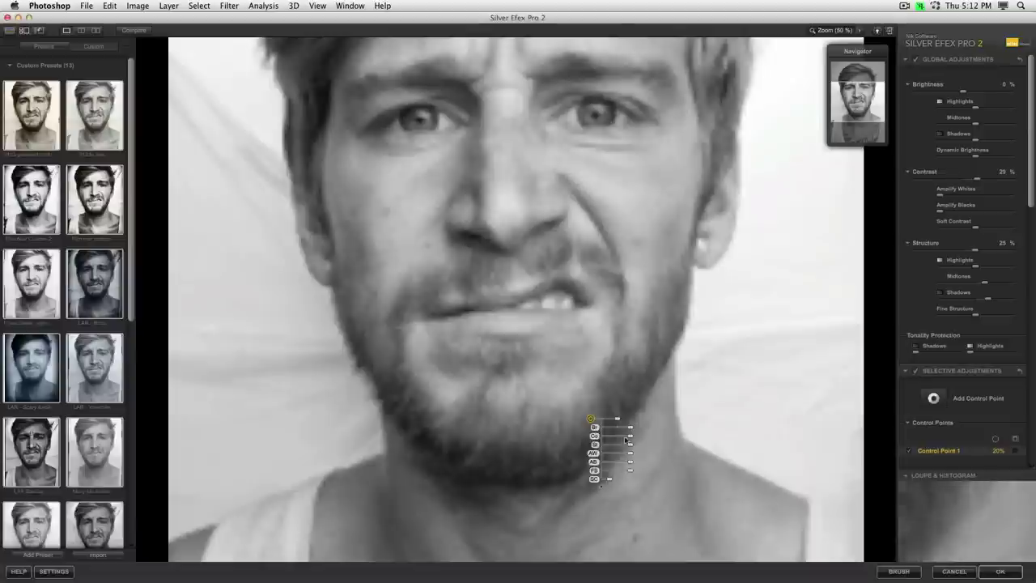
drag(628, 444, 545, 317)
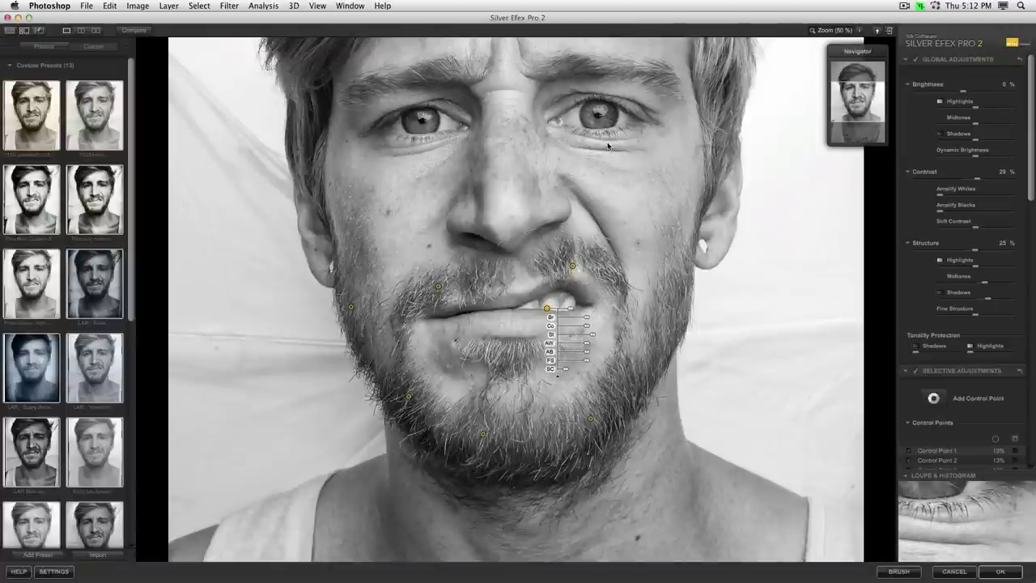
Add a right-eye control point at 32% Structure and copy it onto the left eye
click(603, 115)
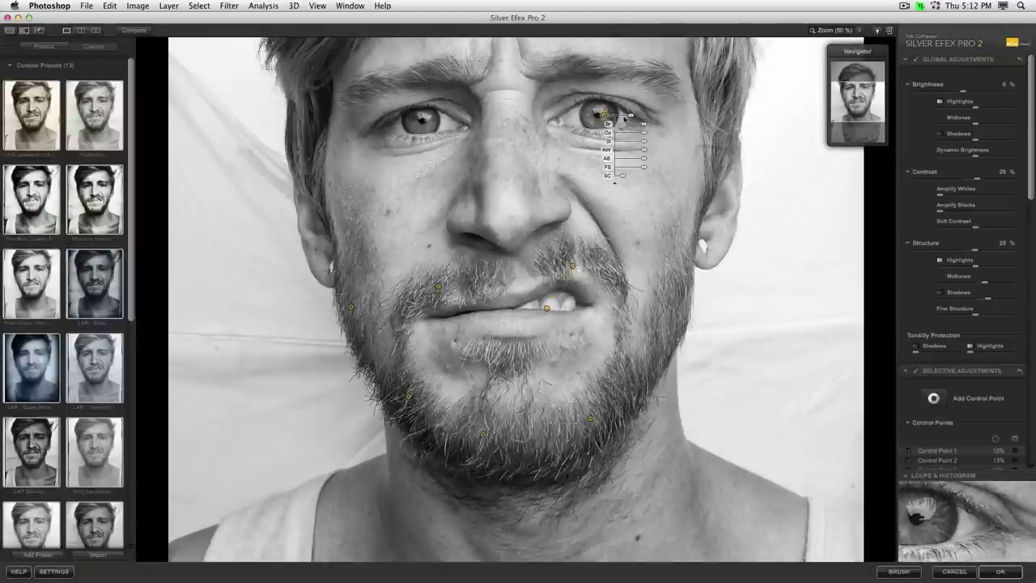
drag(603, 115, 586, 118)
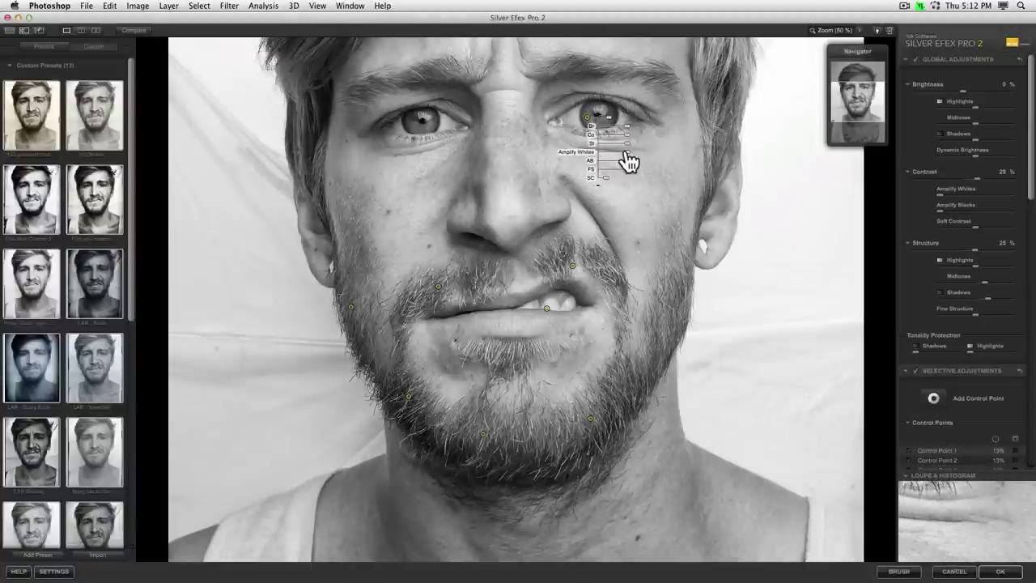
drag(627, 143, 643, 151)
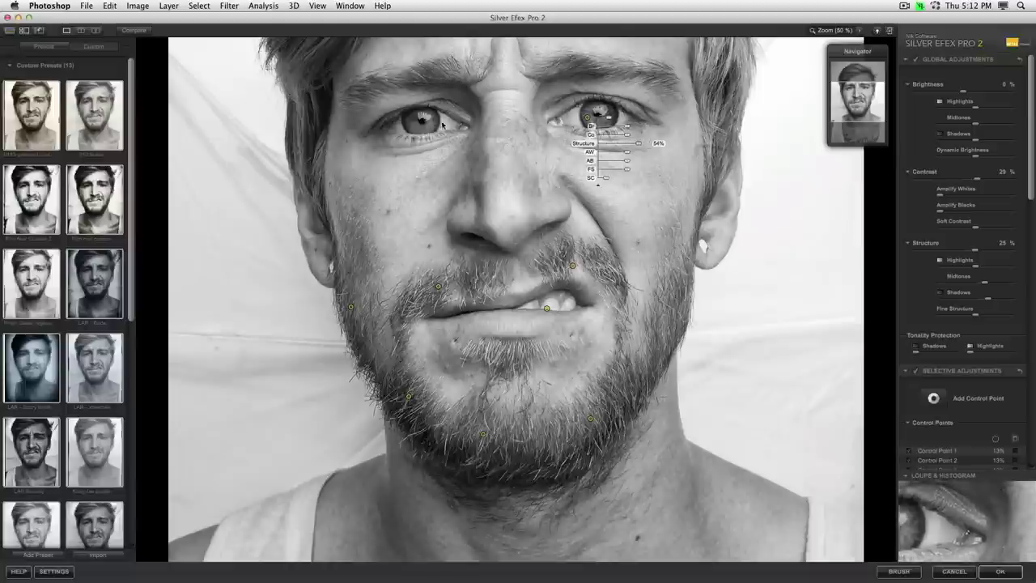
drag(589, 118, 419, 125)
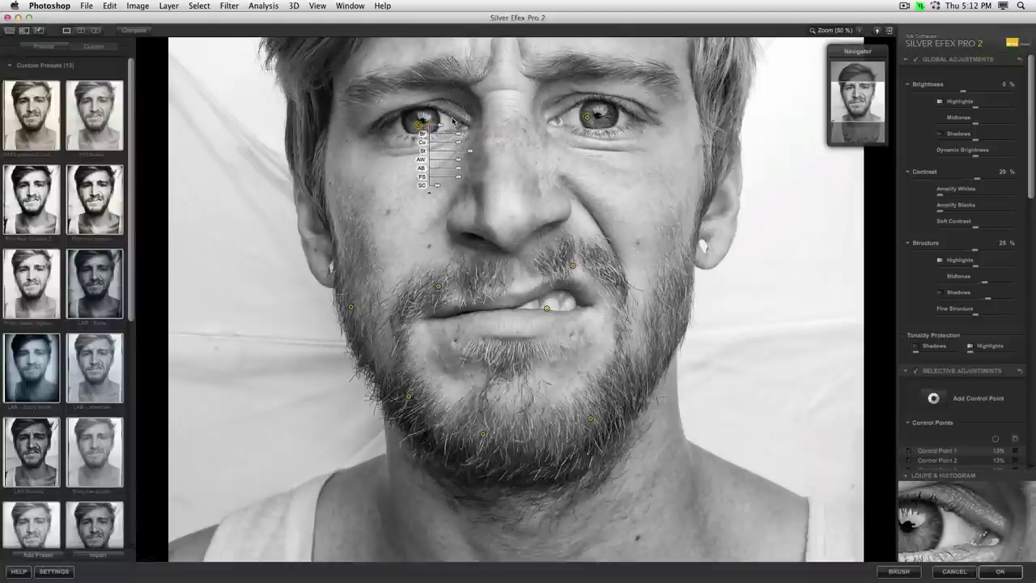
key(super+minus)
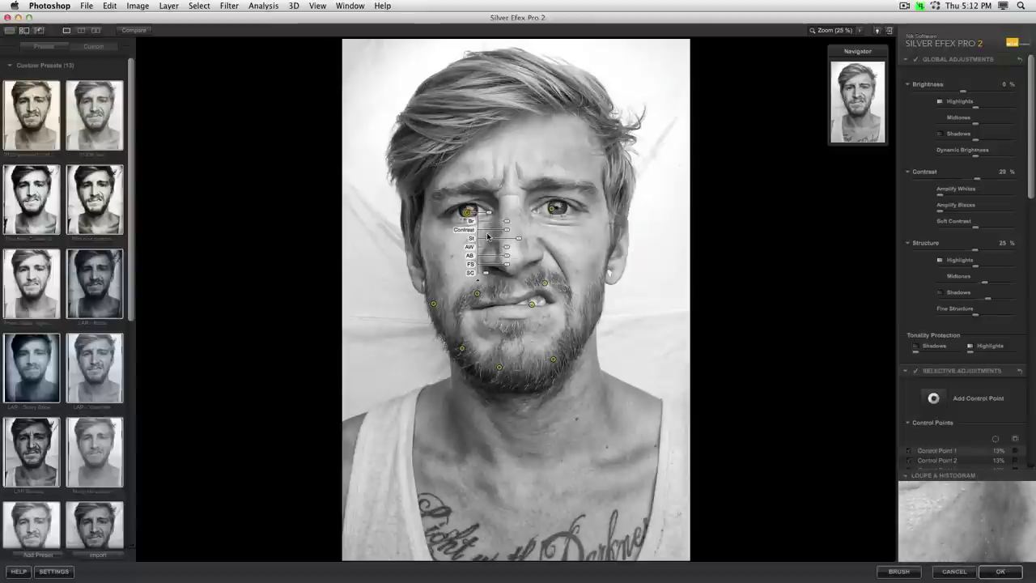
click(391, 330)
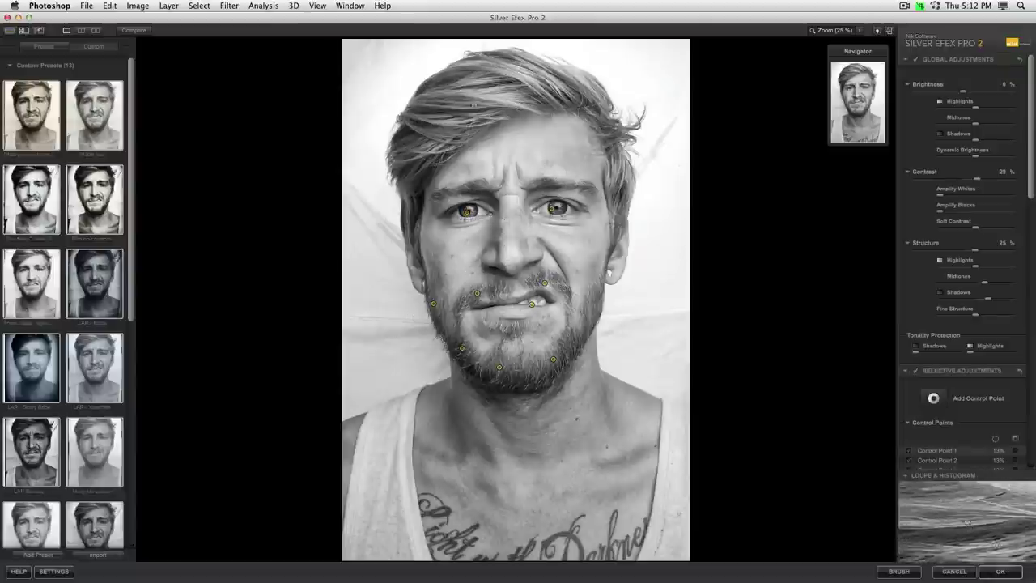
Replace the old hair control point with a new one, setting the right hair's Structure to 59%
click(470, 98)
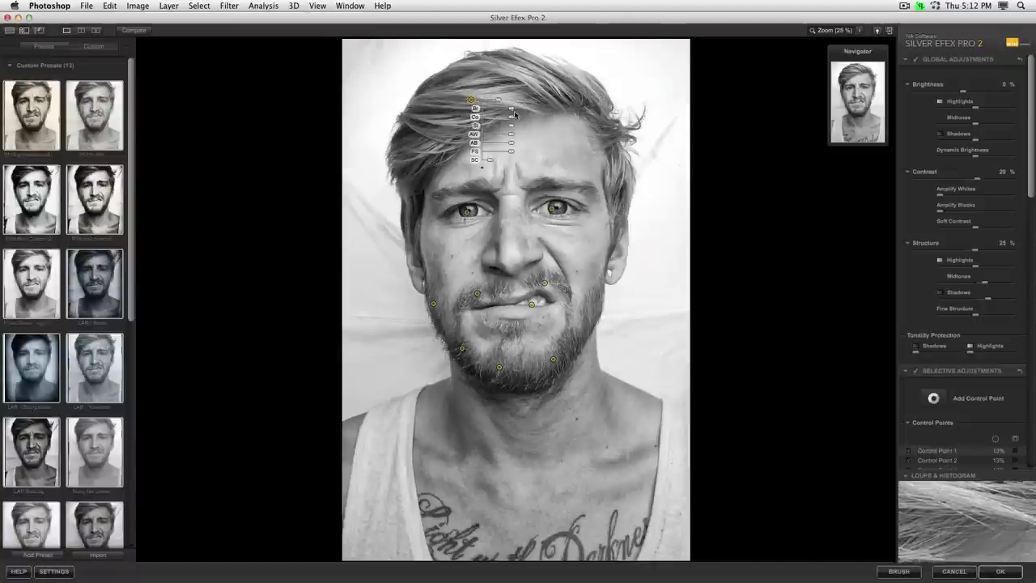
mouse_move(511, 126)
mouse_down()
mouse_move(513, 136)
mouse_move(538, 133)
mouse_move(509, 134)
mouse_up()
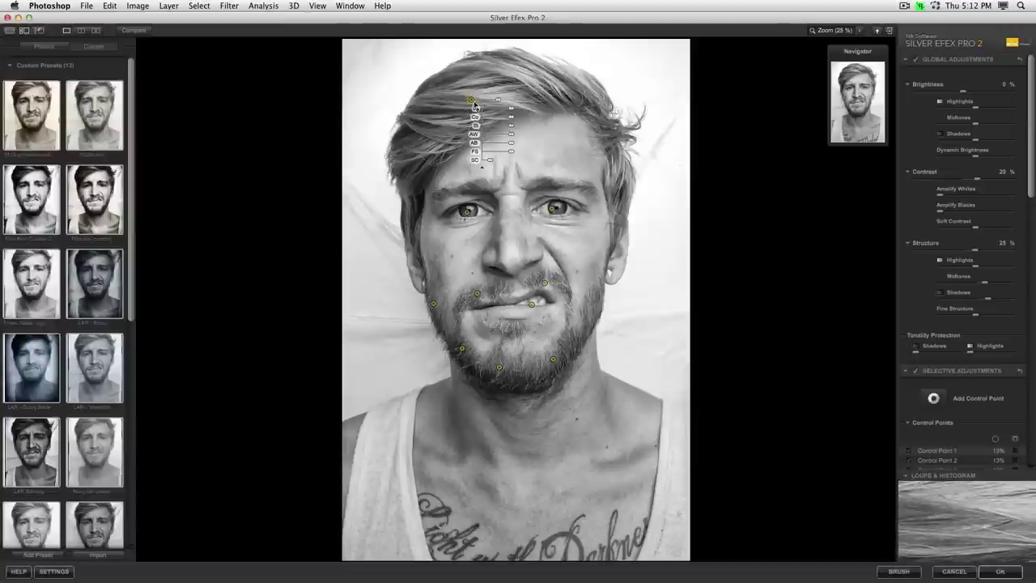
key(Delete)
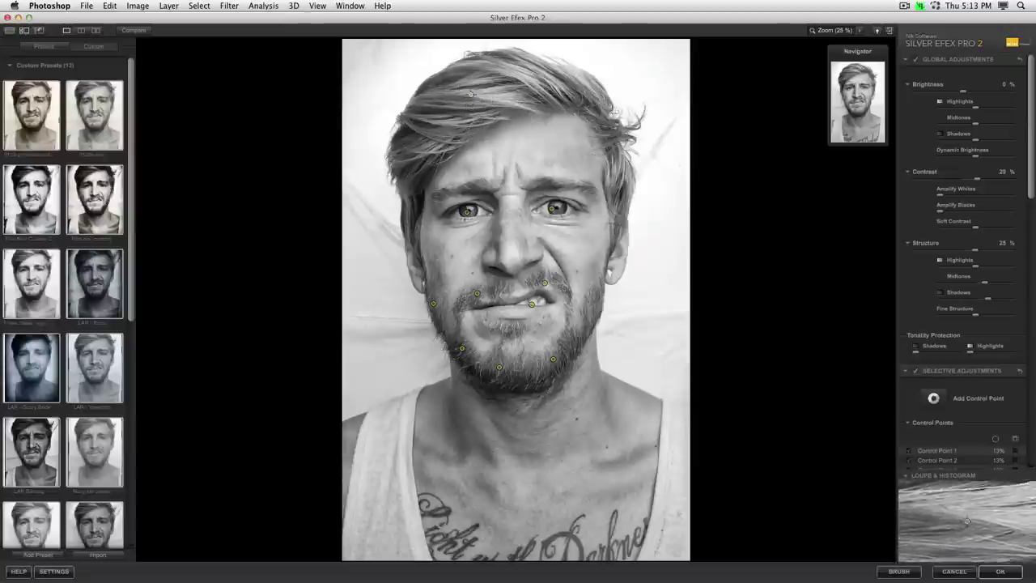
click(470, 94)
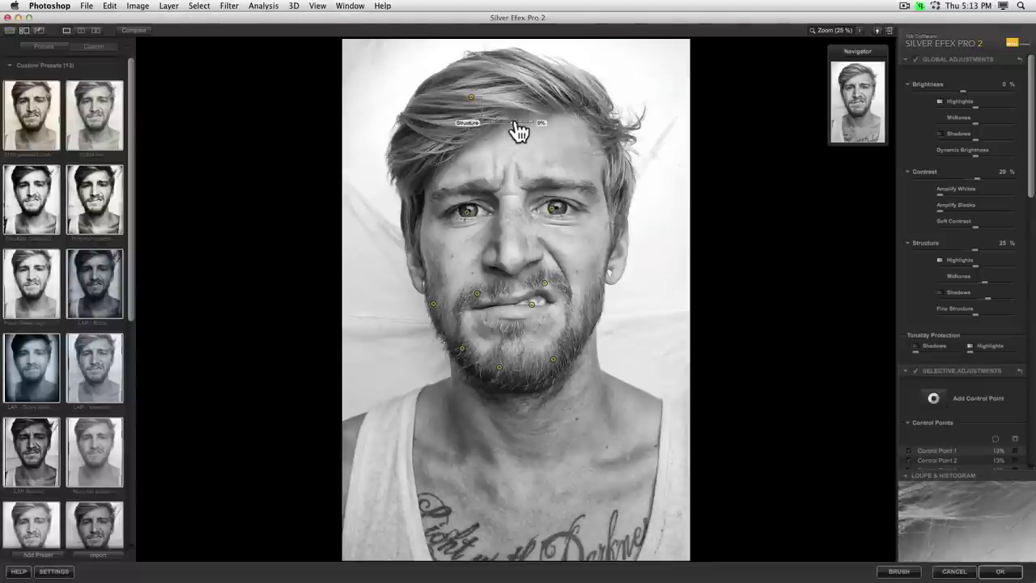
drag(518, 131, 529, 130)
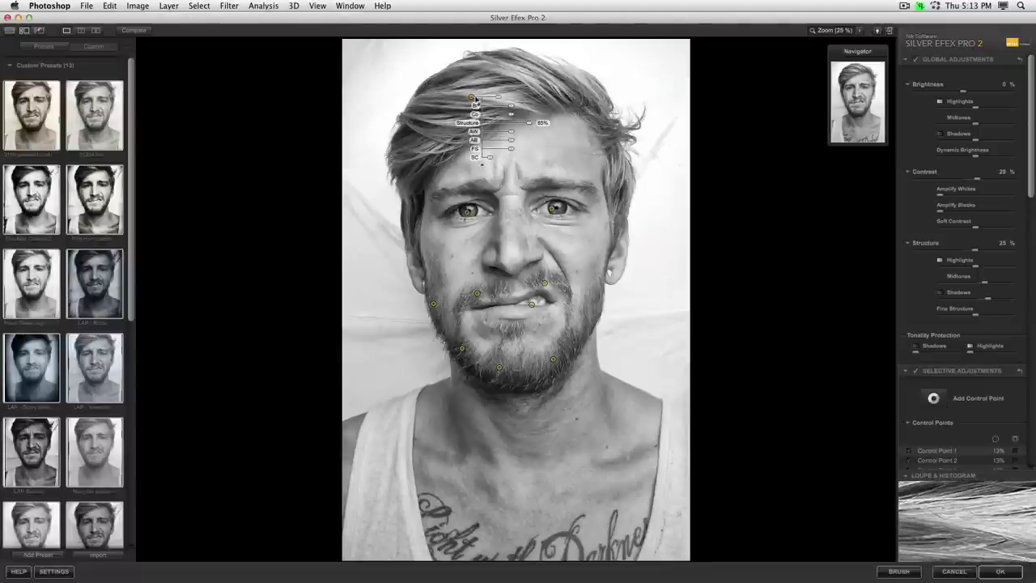
drag(472, 98, 604, 127)
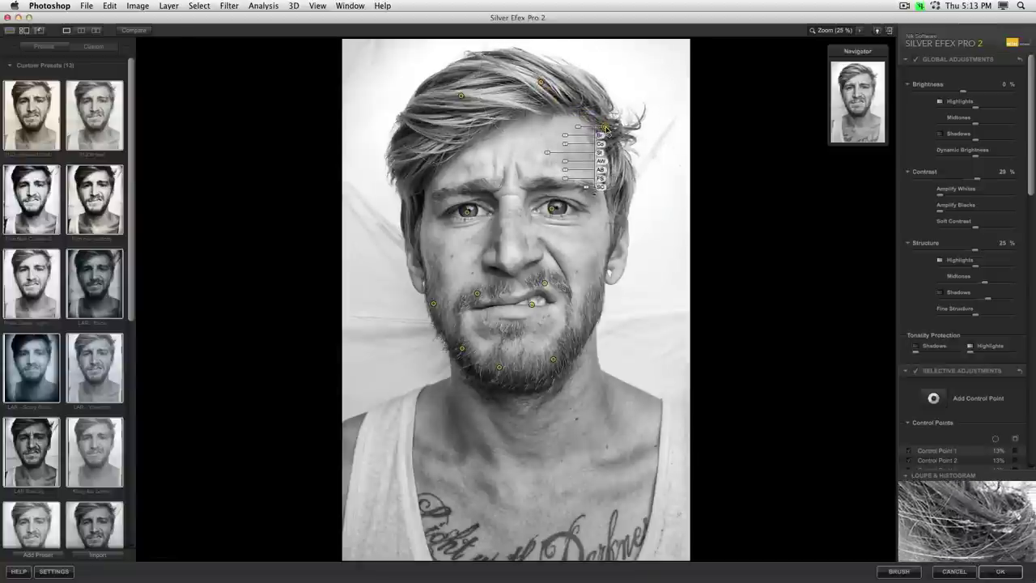
drag(548, 152, 565, 160)
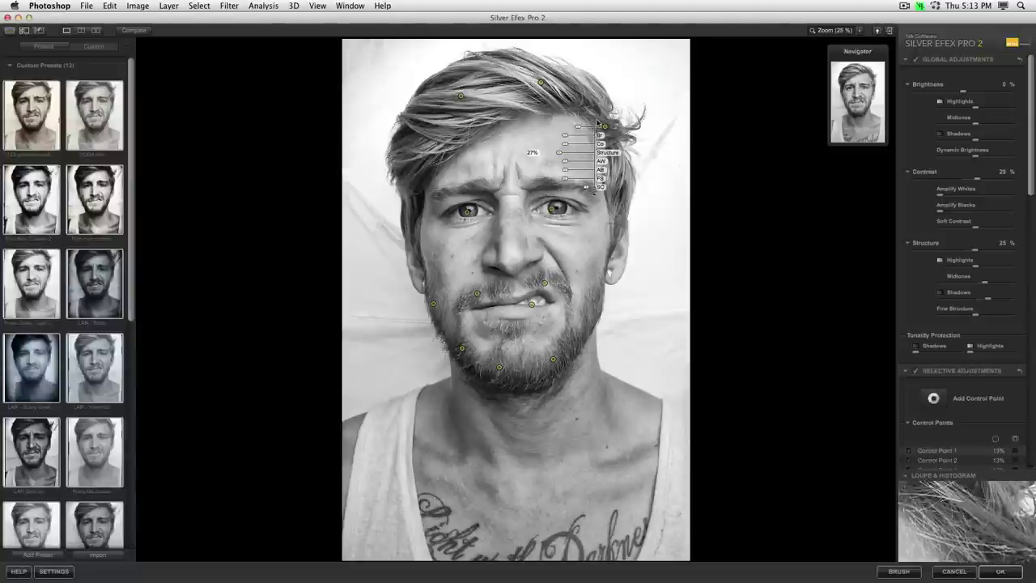
Adjust Structure on the right temple and left hair control points
click(620, 184)
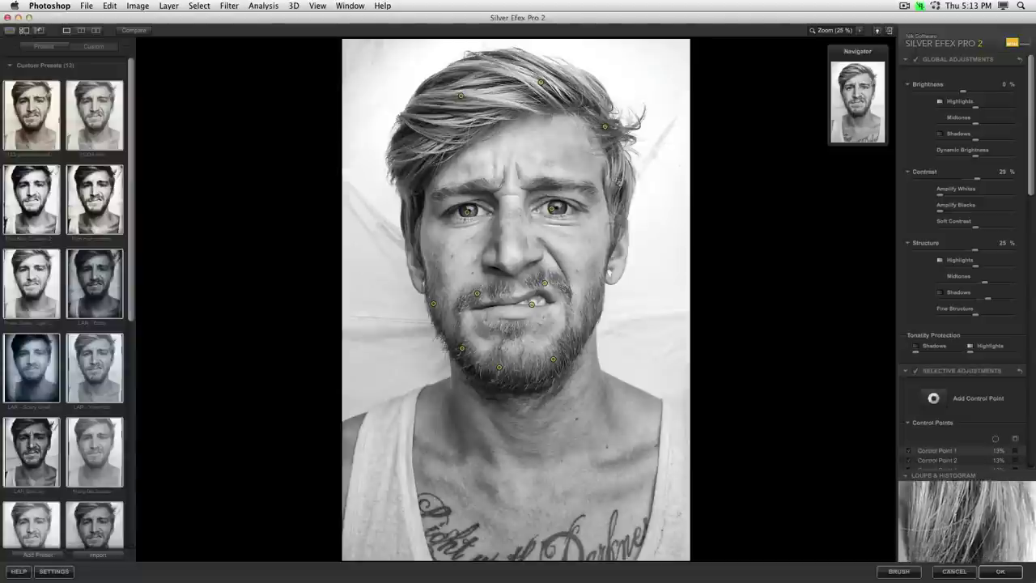
drag(589, 212, 564, 212)
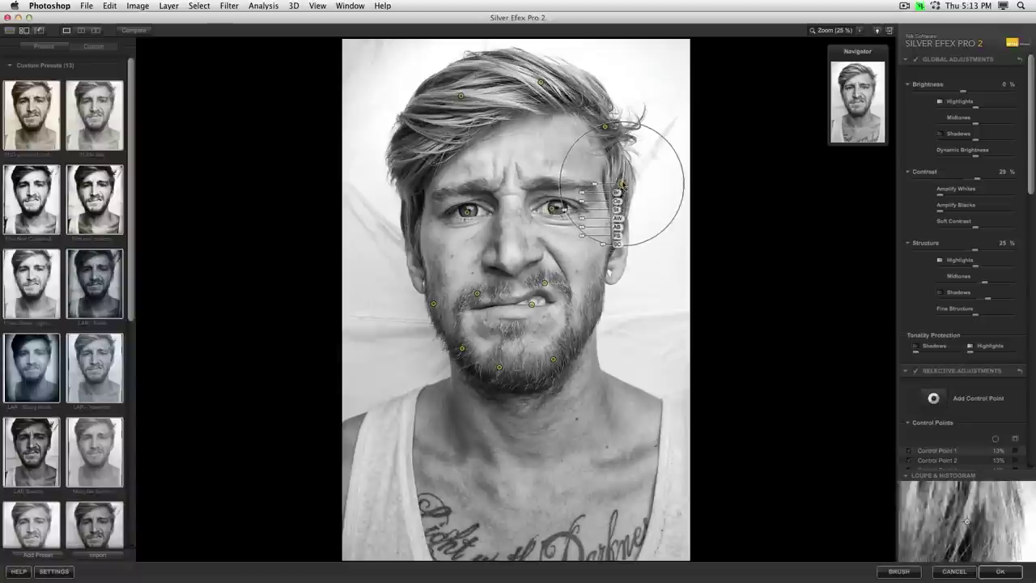
click(604, 127)
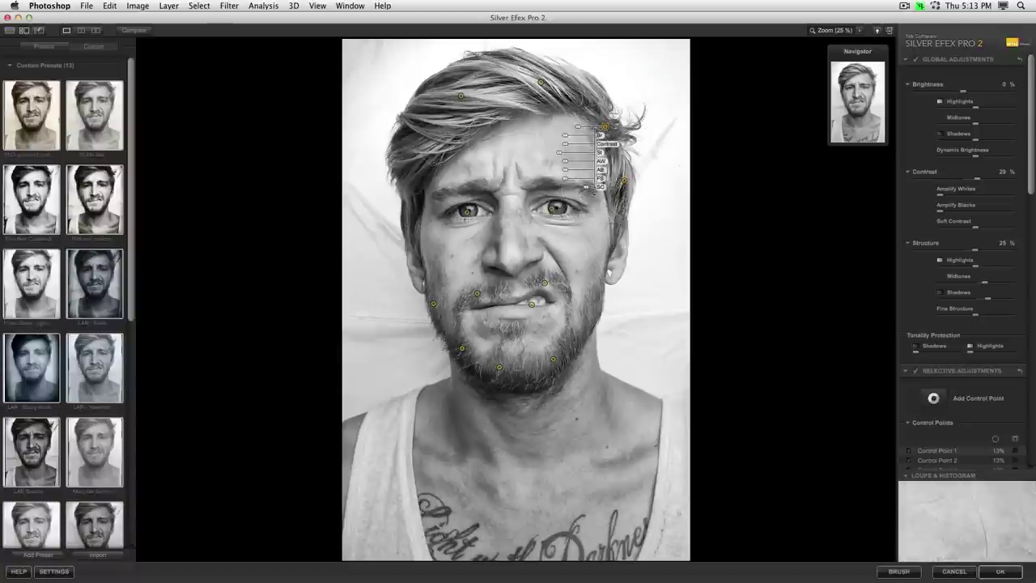
click(426, 151)
click(426, 152)
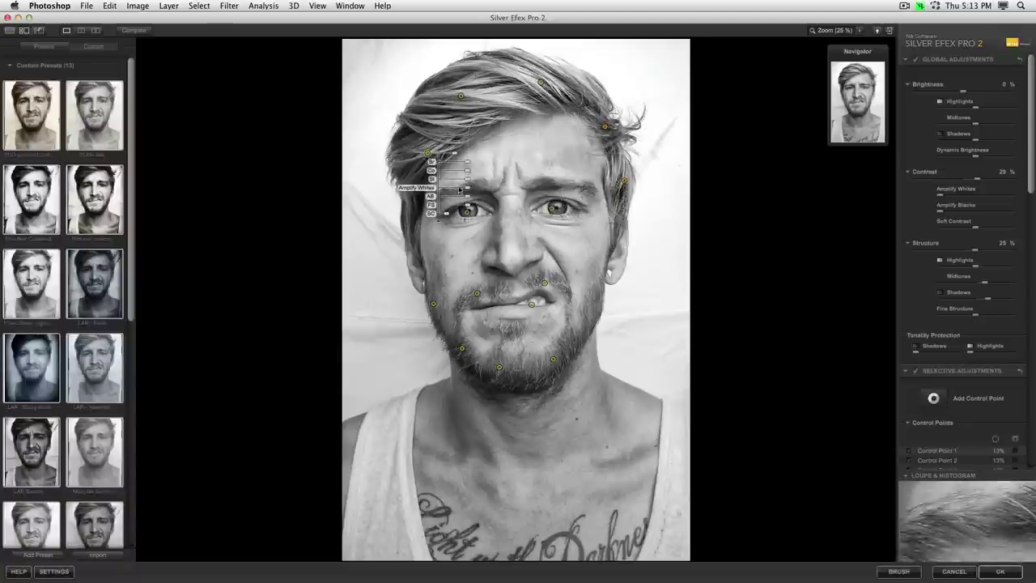
drag(470, 189, 481, 186)
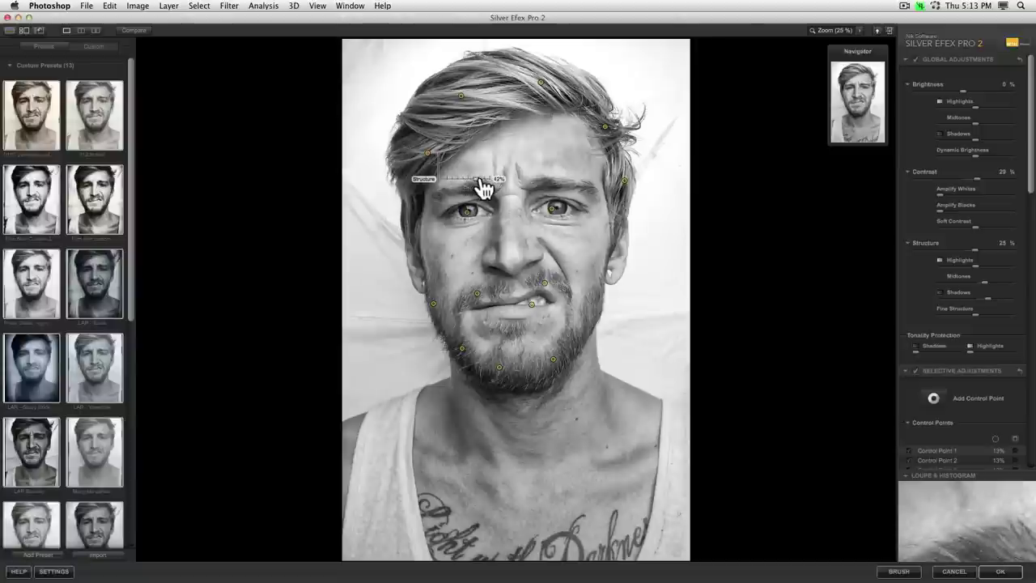
mouse_move(428, 155)
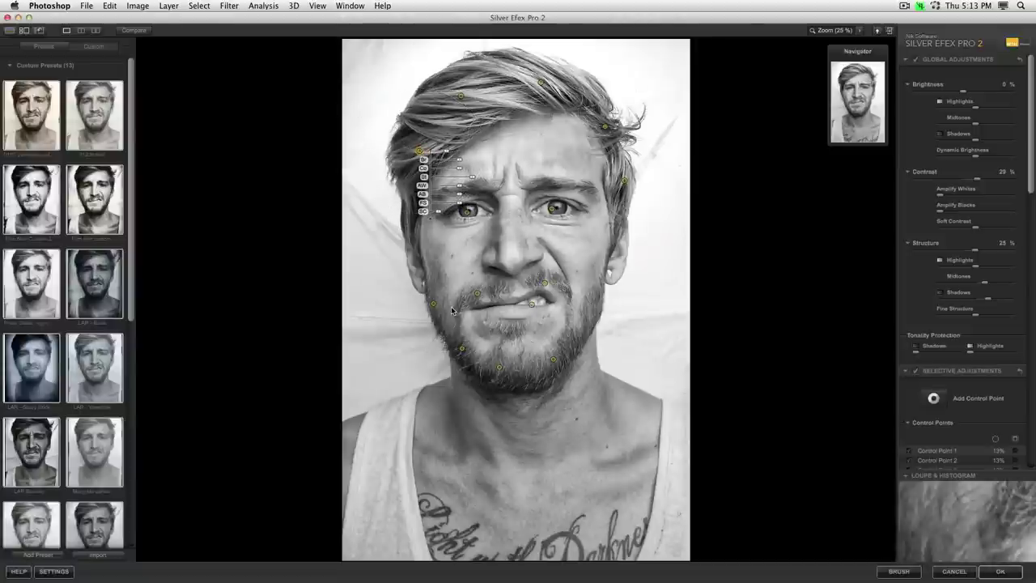
Place backdrop control points around the portrait, lifting whites to 20% and 62% and brightness to about 97%
click(371, 347)
drag(408, 382, 440, 382)
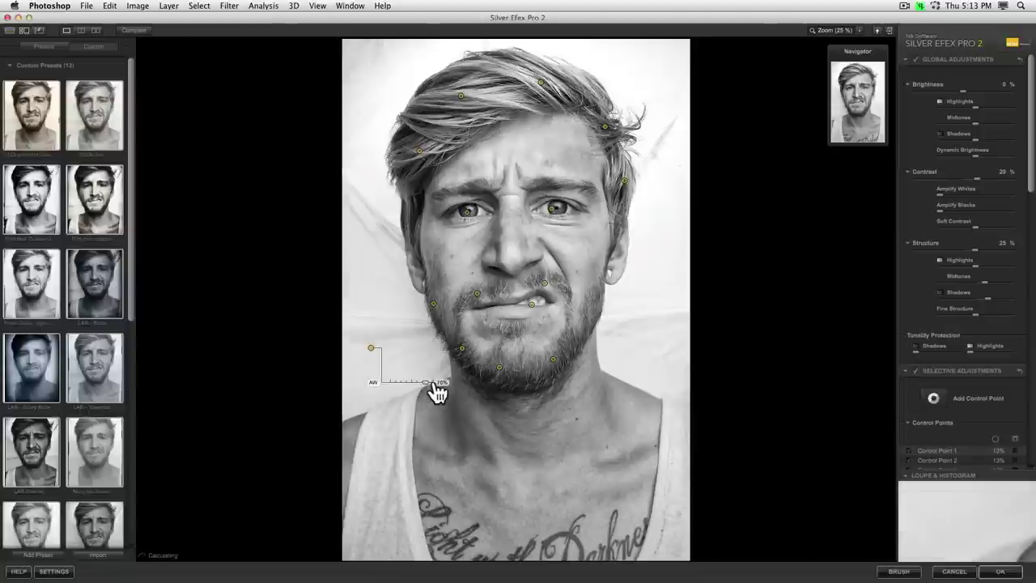
click(363, 262)
drag(407, 303, 421, 306)
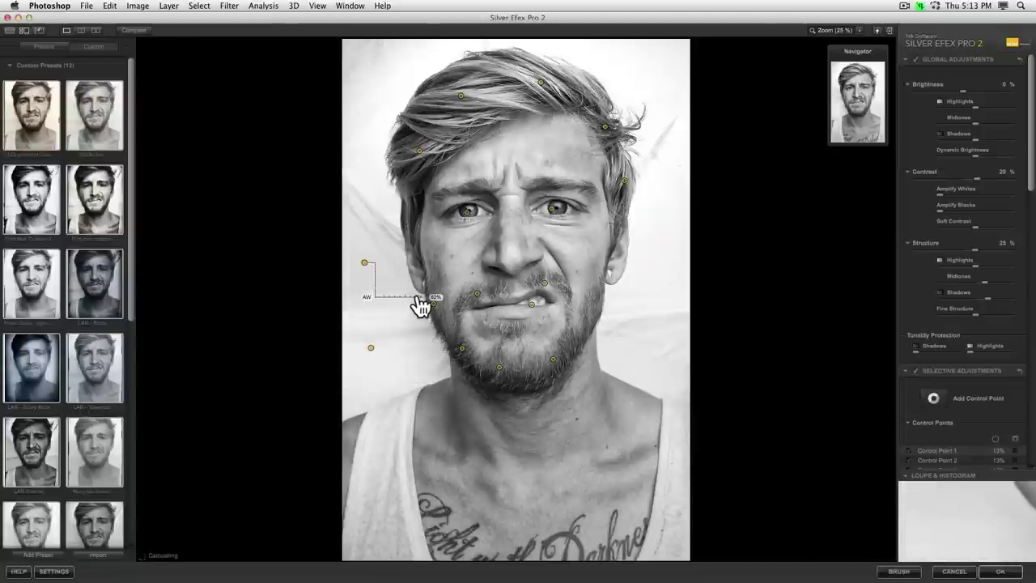
mouse_move(365, 267)
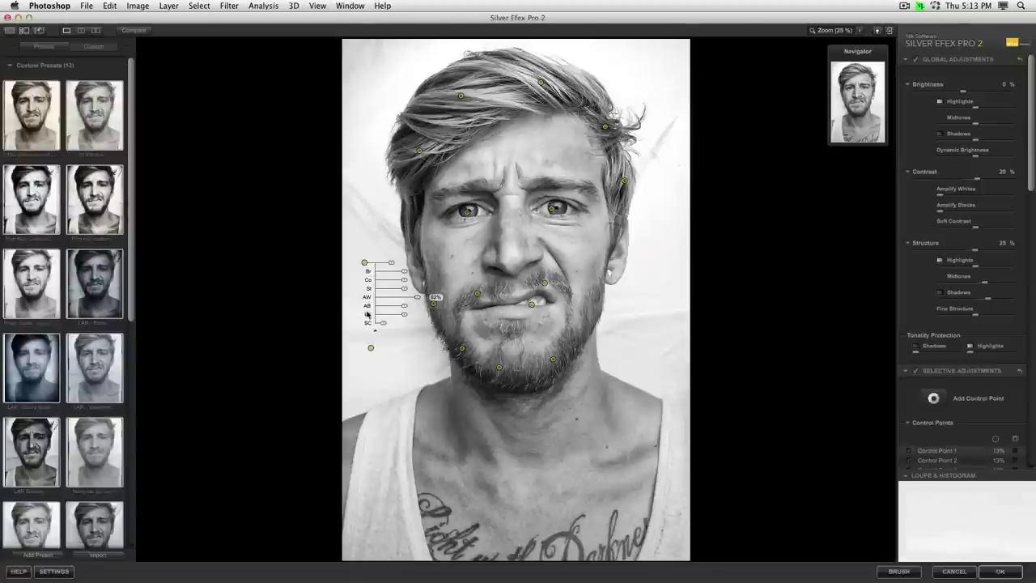
drag(364, 263, 617, 56)
mouse_move(647, 194)
drag(639, 162, 660, 343)
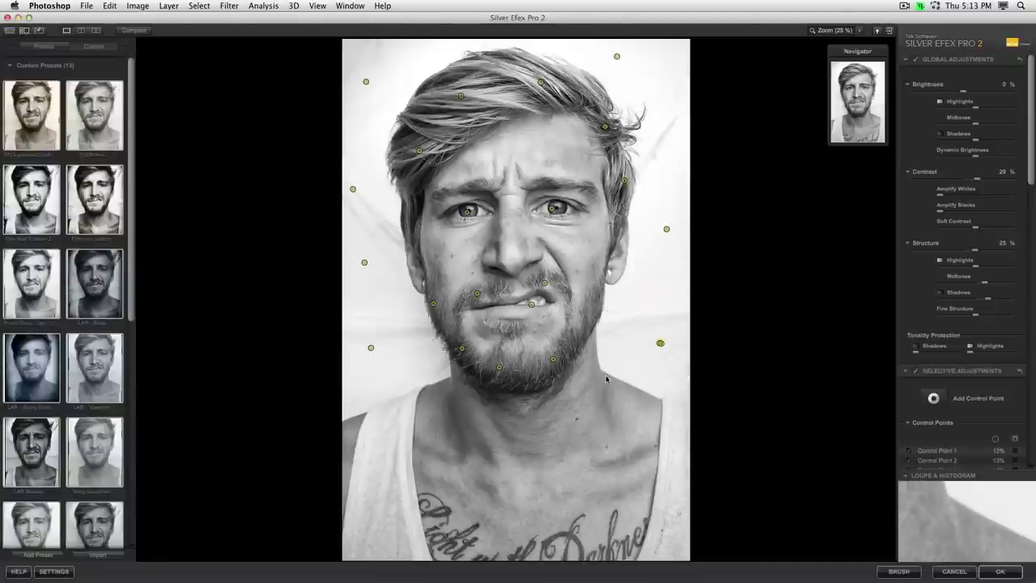
click(660, 343)
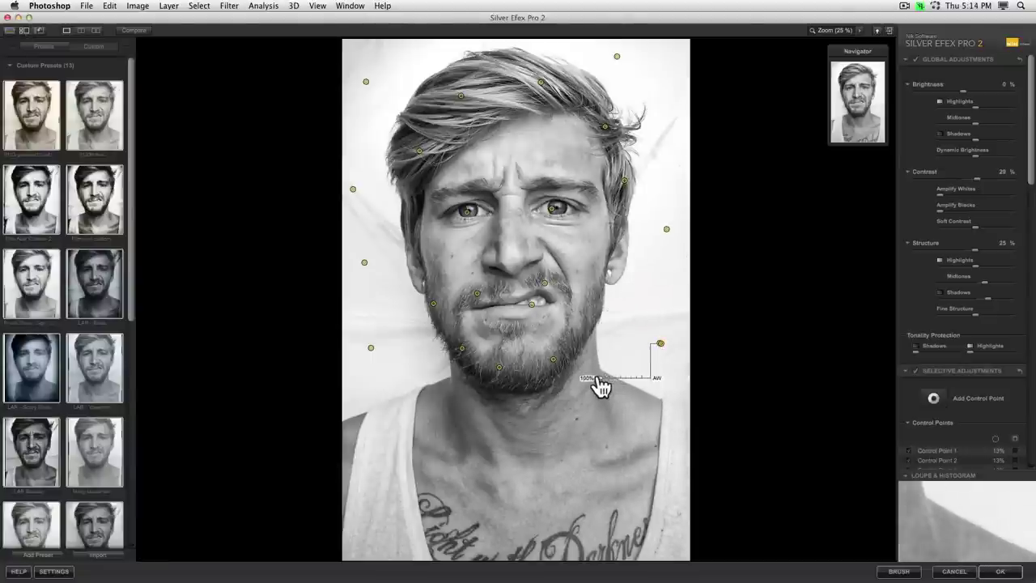
click(365, 261)
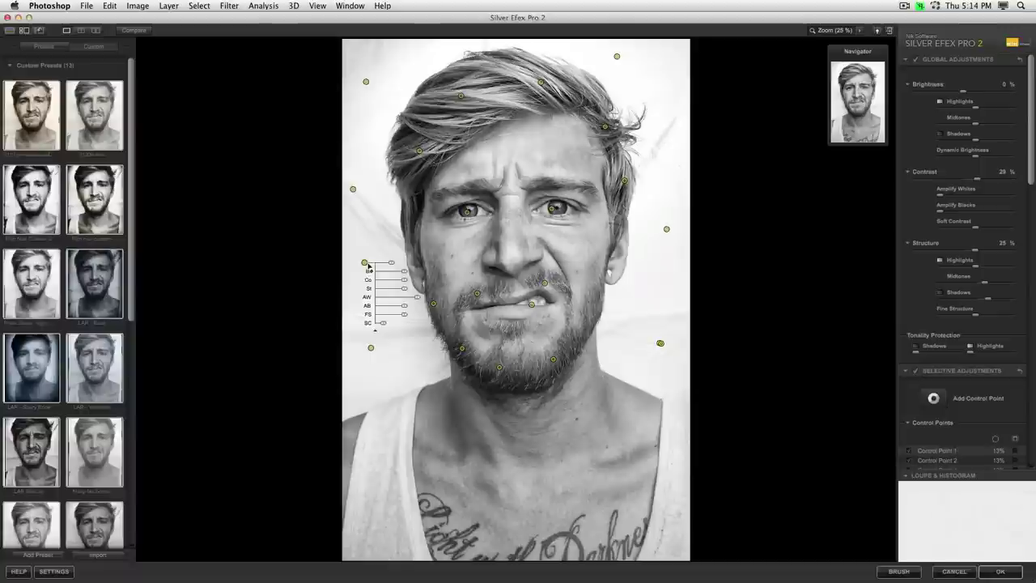
mouse_move(404, 271)
mouse_down()
mouse_move(426, 273)
mouse_move(416, 278)
mouse_up()
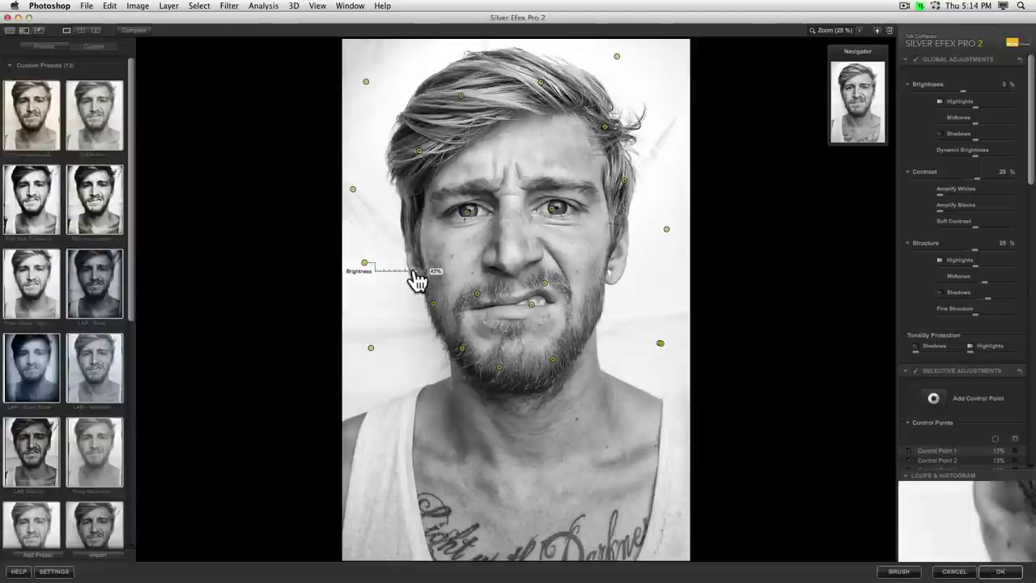
Group the five backdrop control points as Group 1 and raise its Brightness to about 50%
click(353, 189)
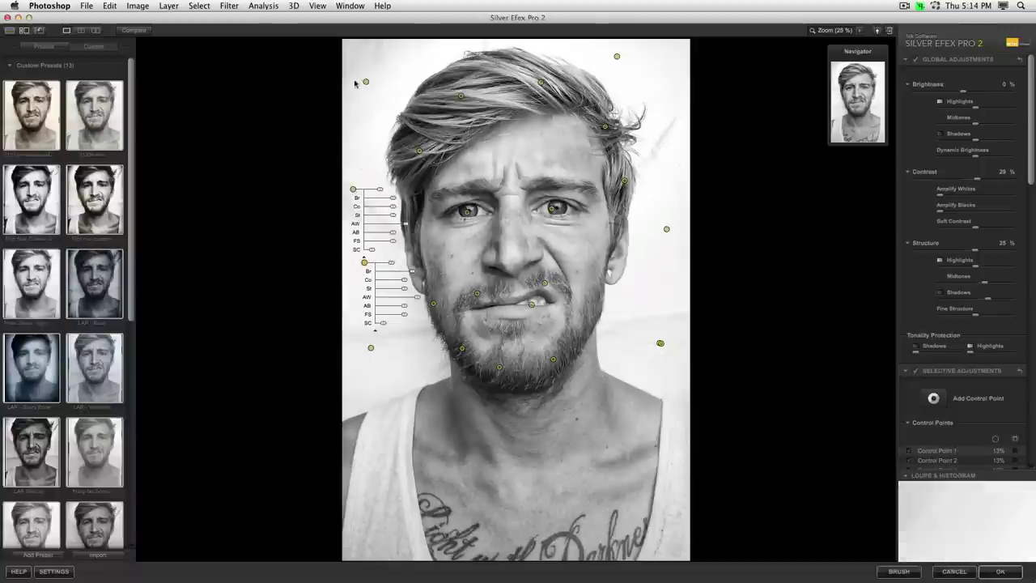
click(366, 82)
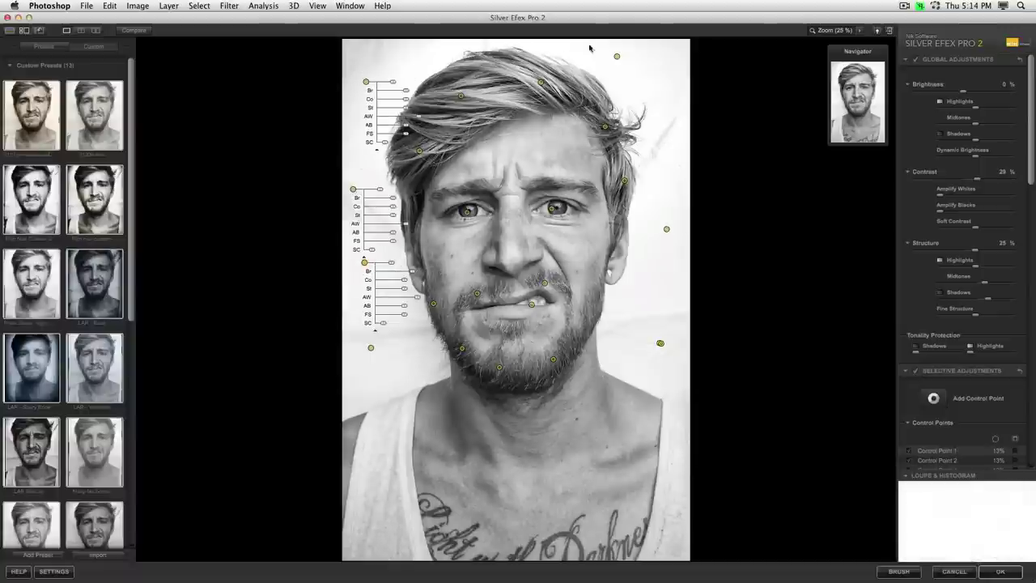
click(617, 56)
click(666, 229)
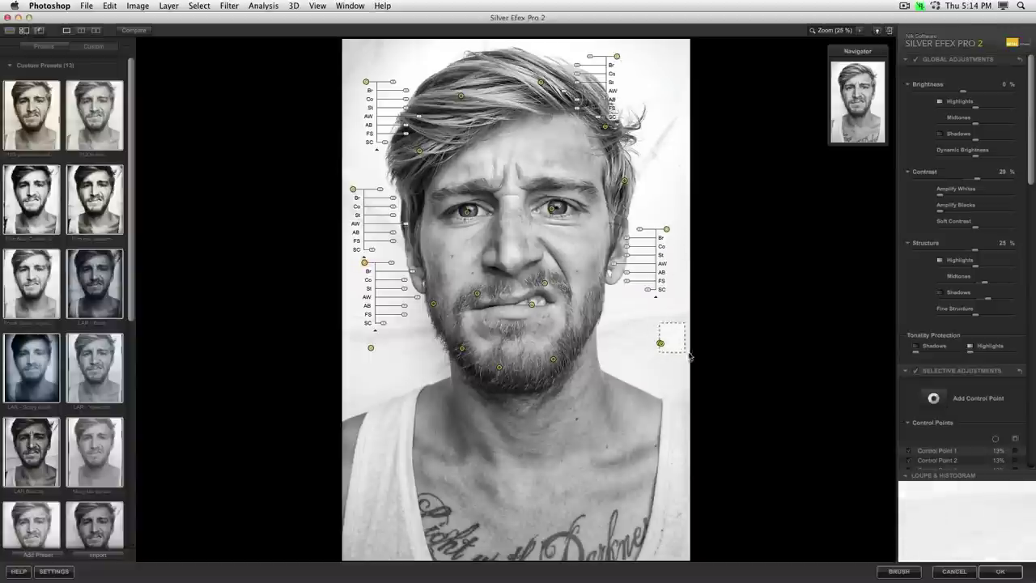
click(660, 343)
click(370, 348)
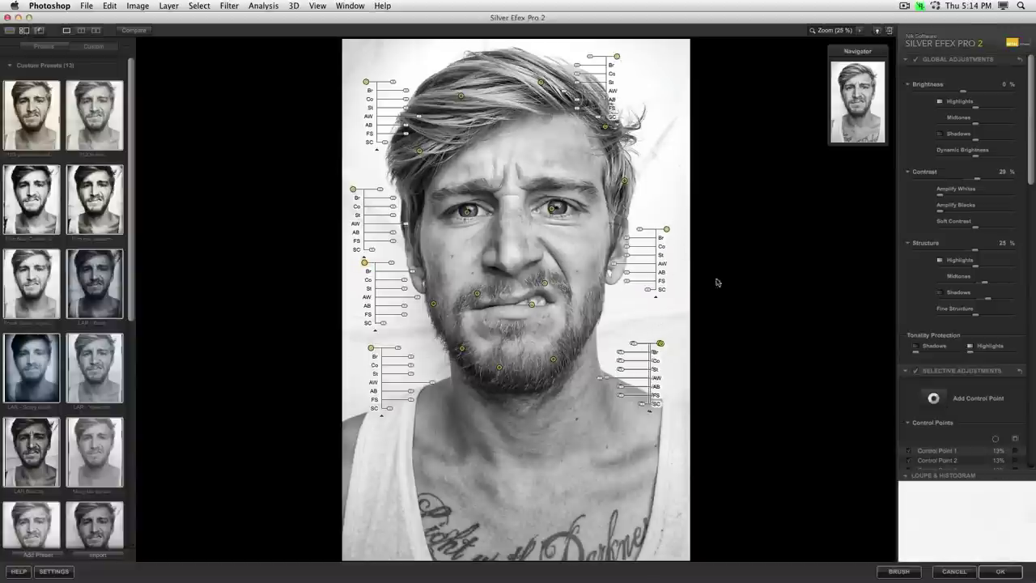
scroll(958, 368, down, 3)
scroll(957, 299, down, 6)
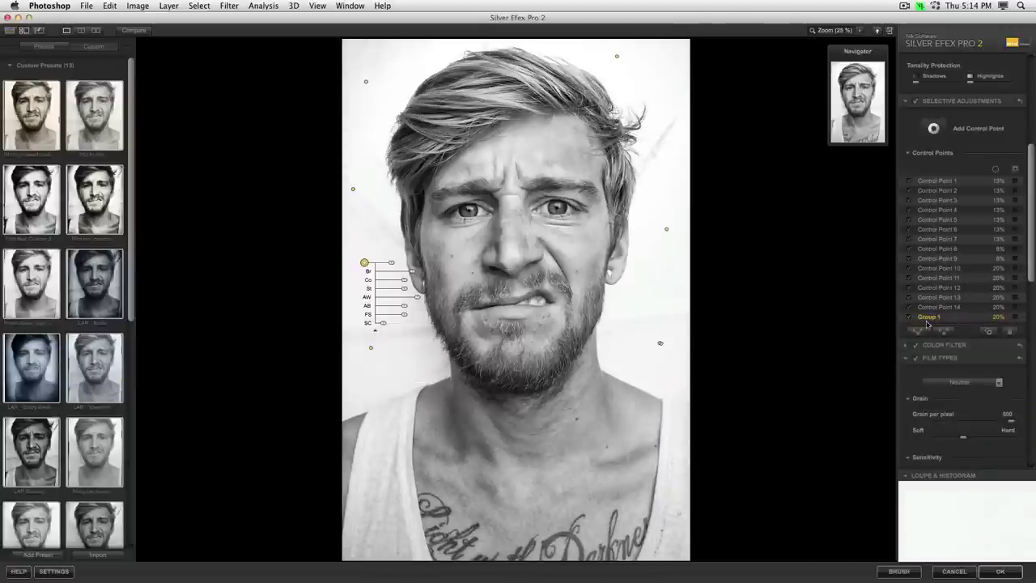
mouse_move(402, 291)
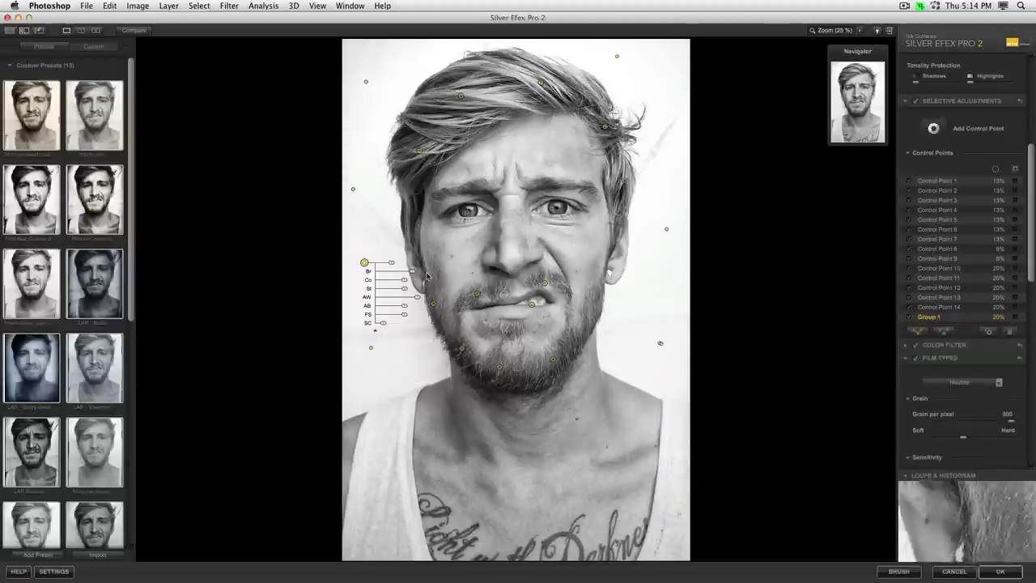
drag(412, 271, 428, 277)
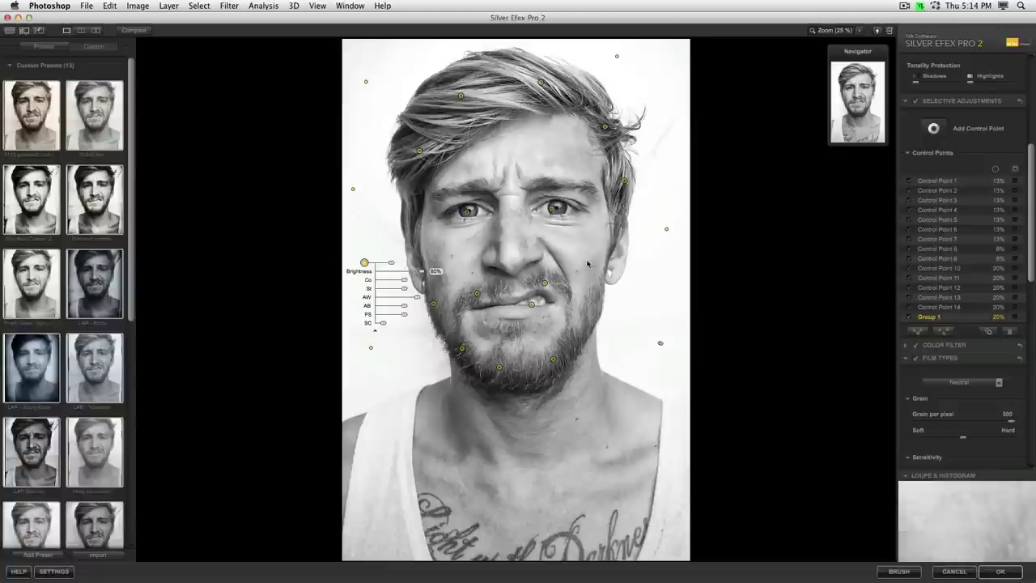
Add chest control points and reposition control points 25 and 26 on the neck
click(676, 419)
click(629, 410)
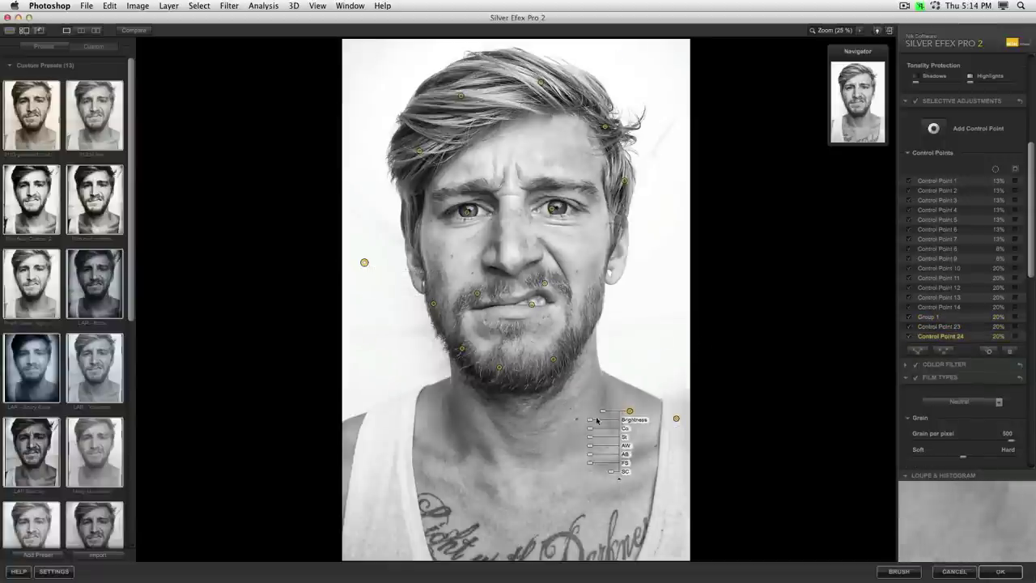
click(406, 429)
click(431, 418)
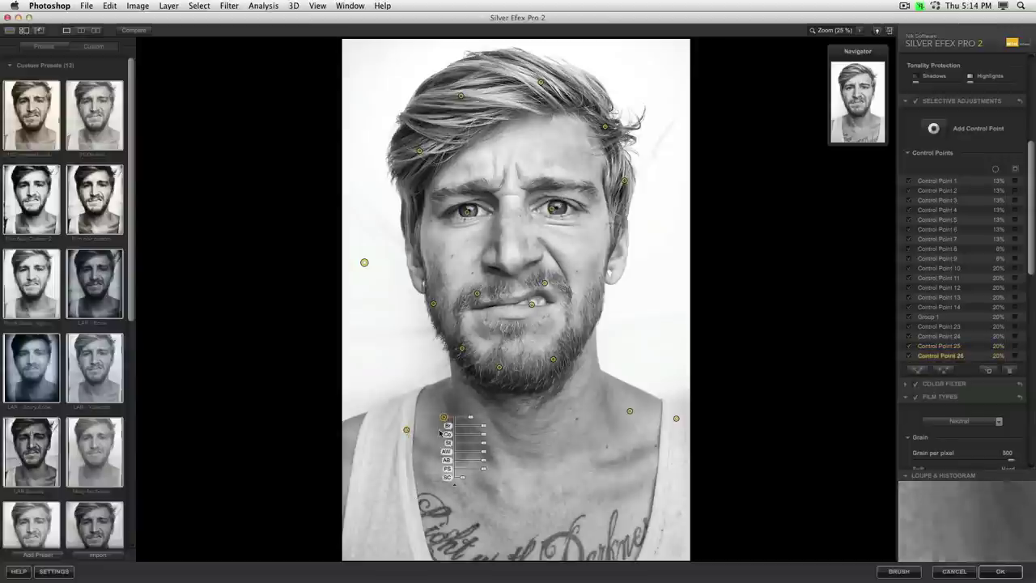
shift+click(443, 416)
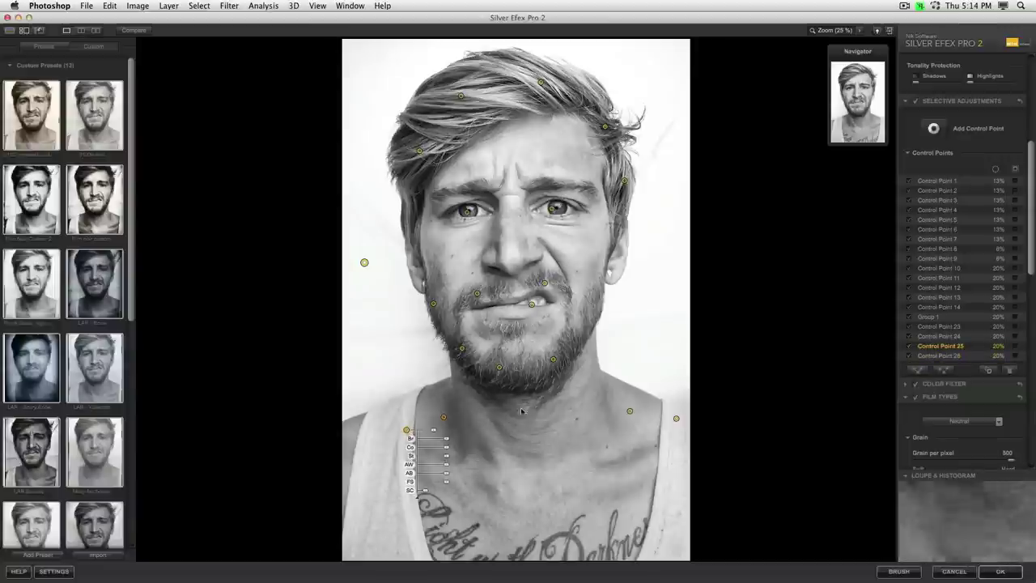
drag(444, 416, 382, 428)
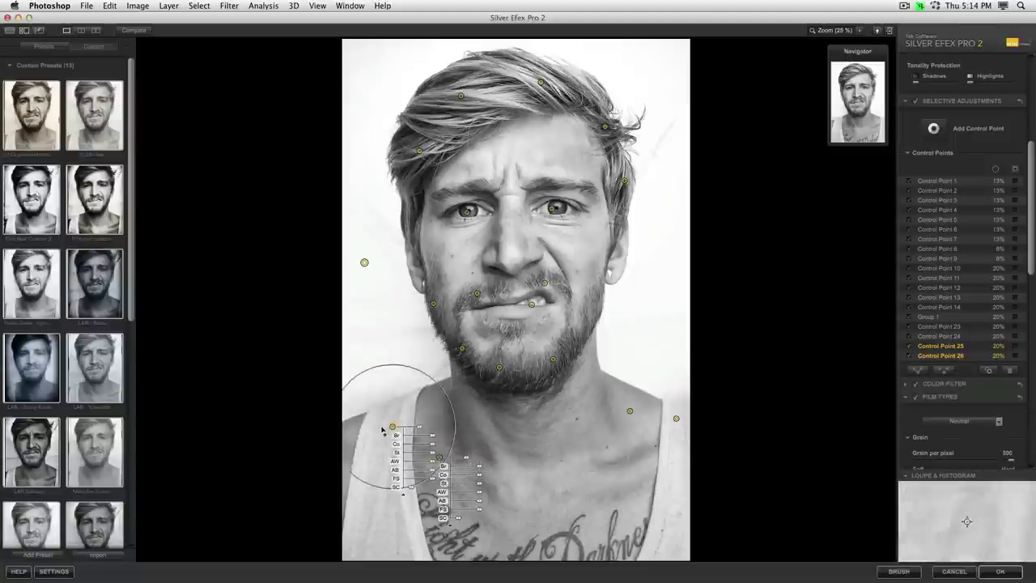
drag(441, 458, 437, 418)
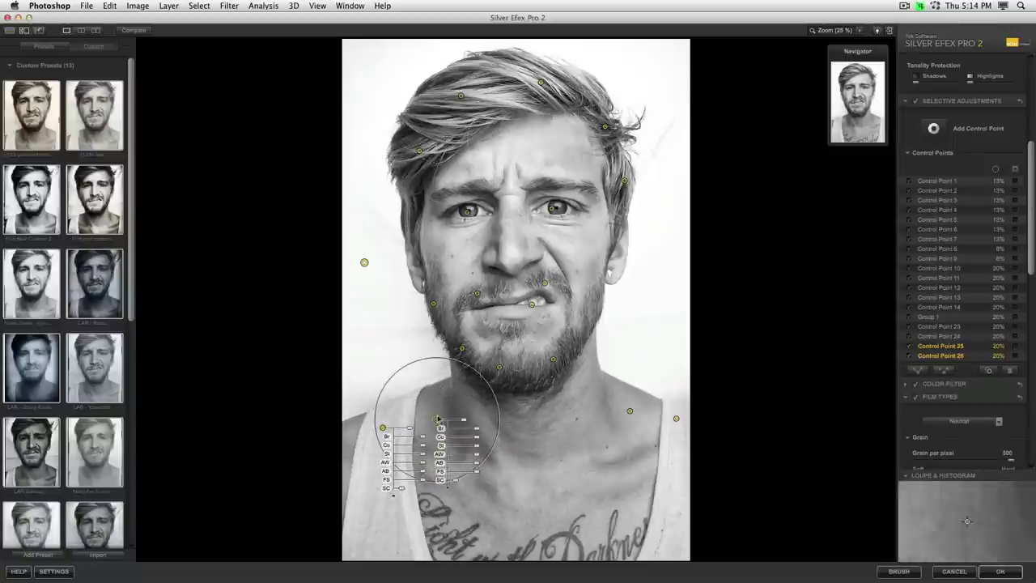
click(570, 428)
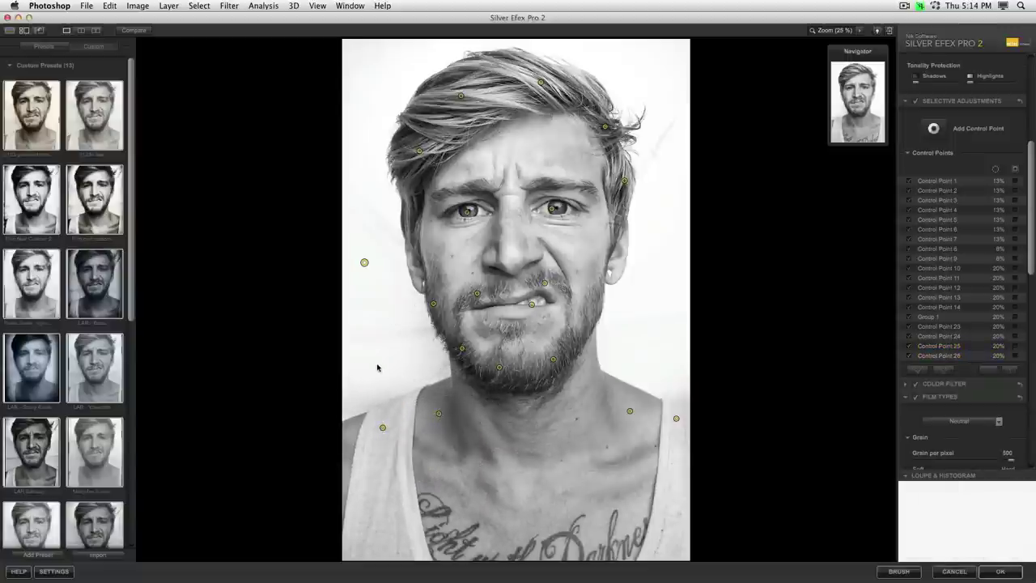
Add Control Point 27 on the left shoulder and lower its brightness
click(364, 397)
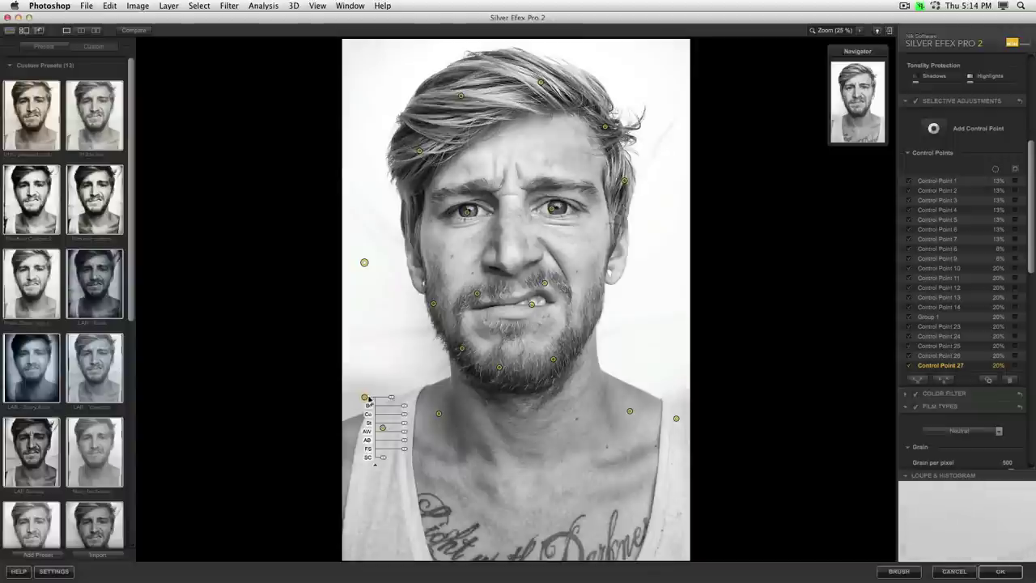
drag(403, 407, 412, 409)
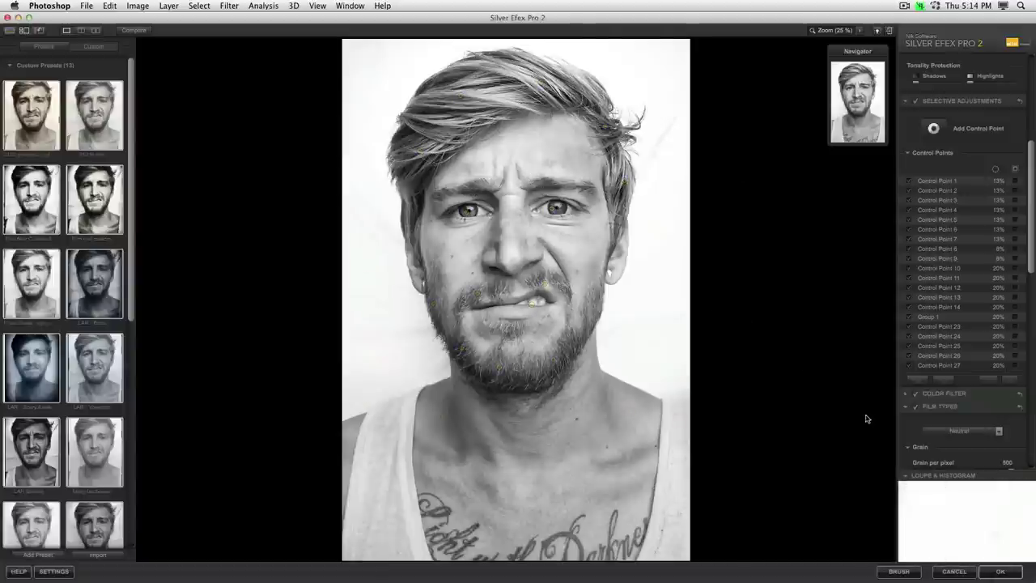
mouse_move(989, 564)
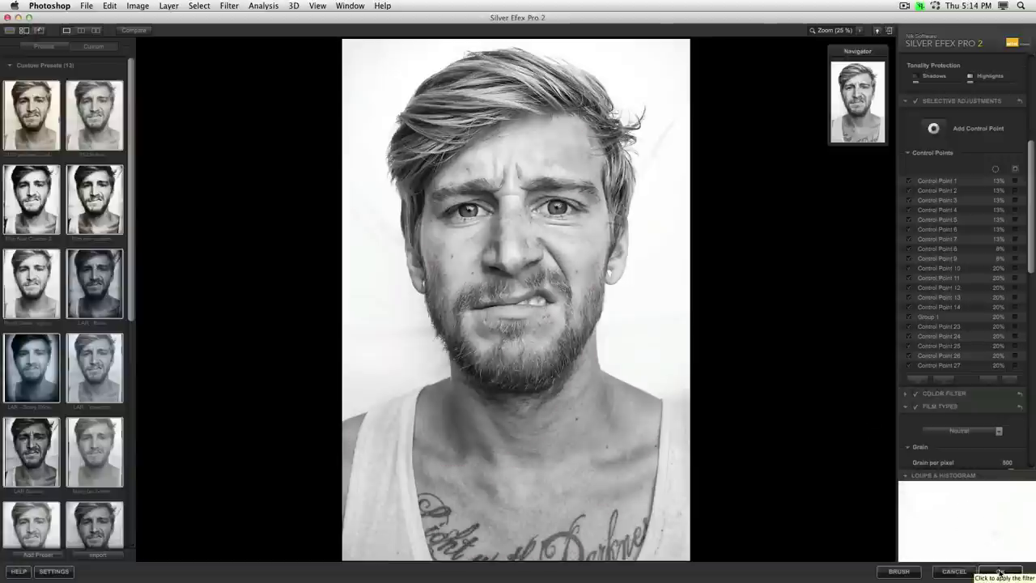
Apply the conversion, set the layer to Luminosity blend mode, and adjust opacity from 50% upward
click(1000, 571)
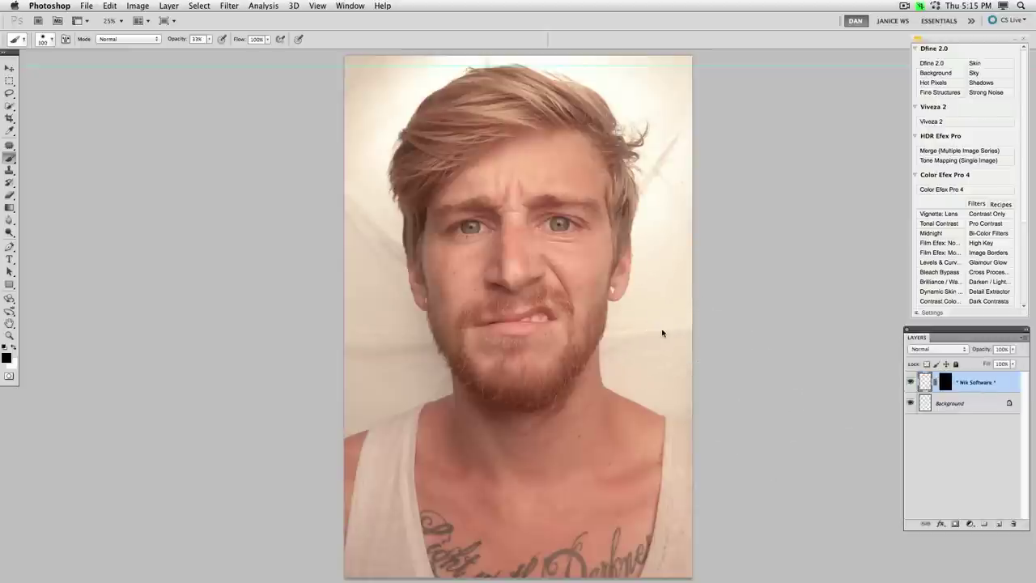
click(935, 348)
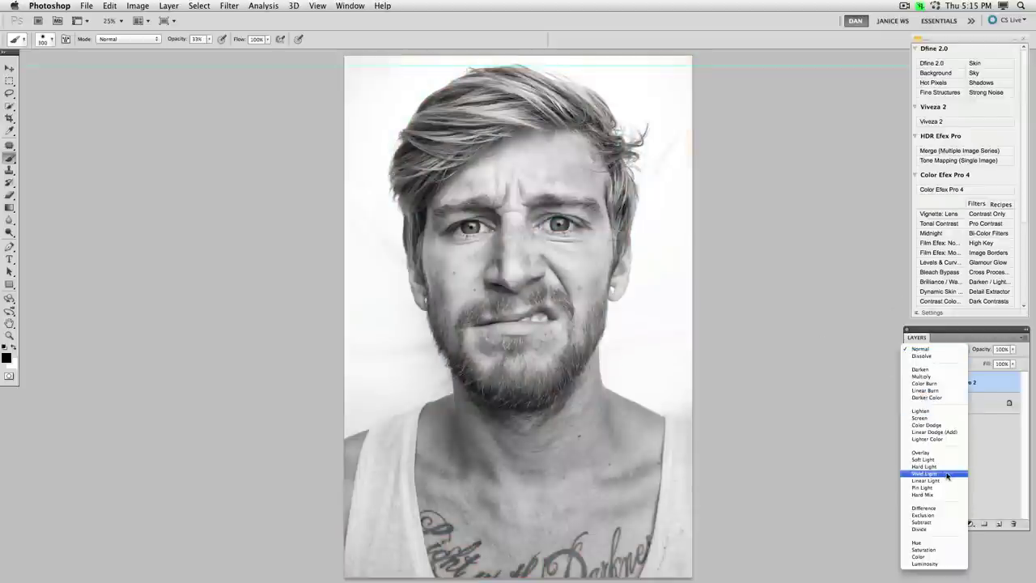
click(932, 562)
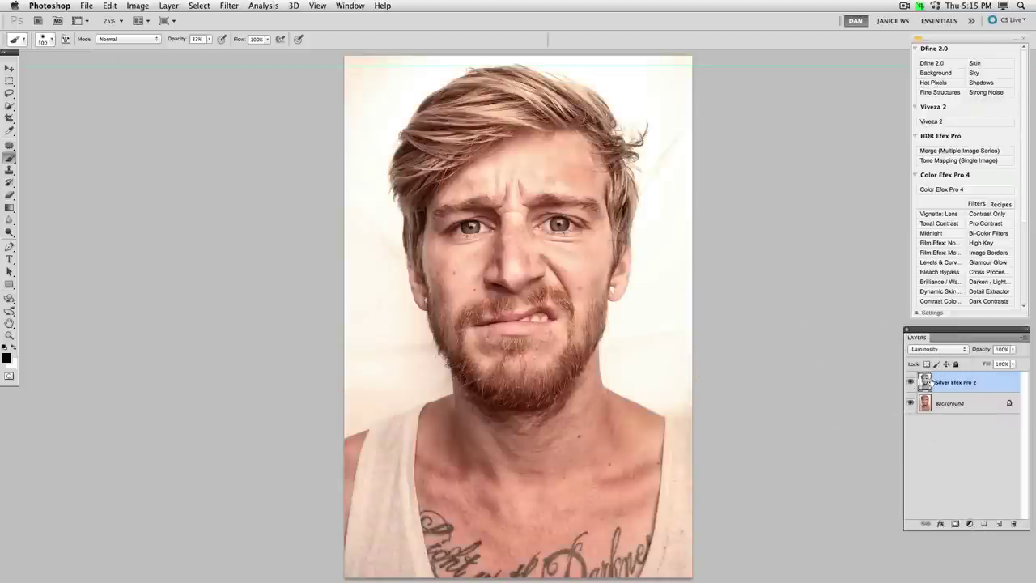
key(v)
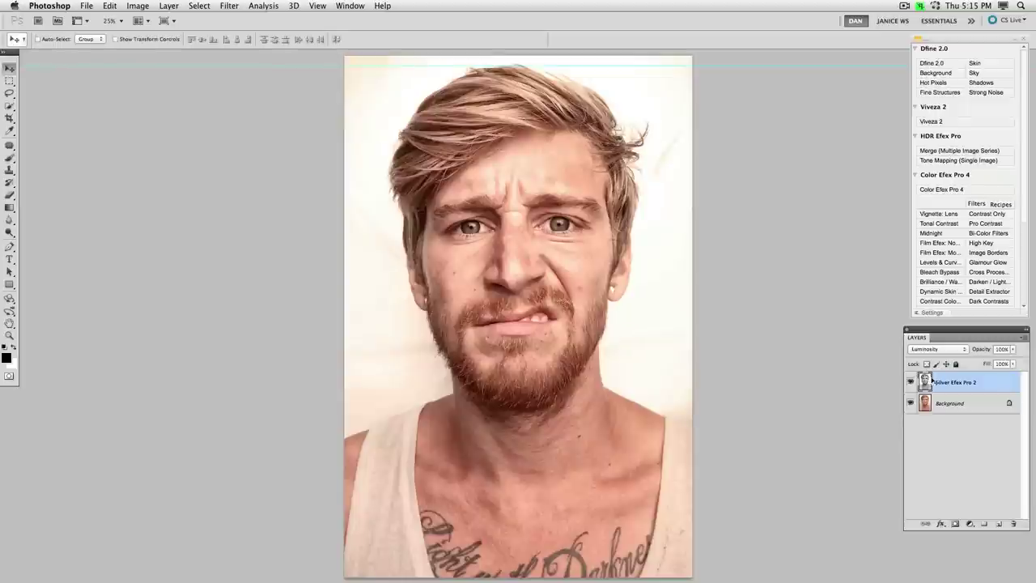
key(5)
key(8)
Toggle the Silver Efex Pro 2 layer's visibility to compare it with the colour original
click(909, 381)
click(909, 382)
click(910, 382)
click(910, 382)
click(910, 382)
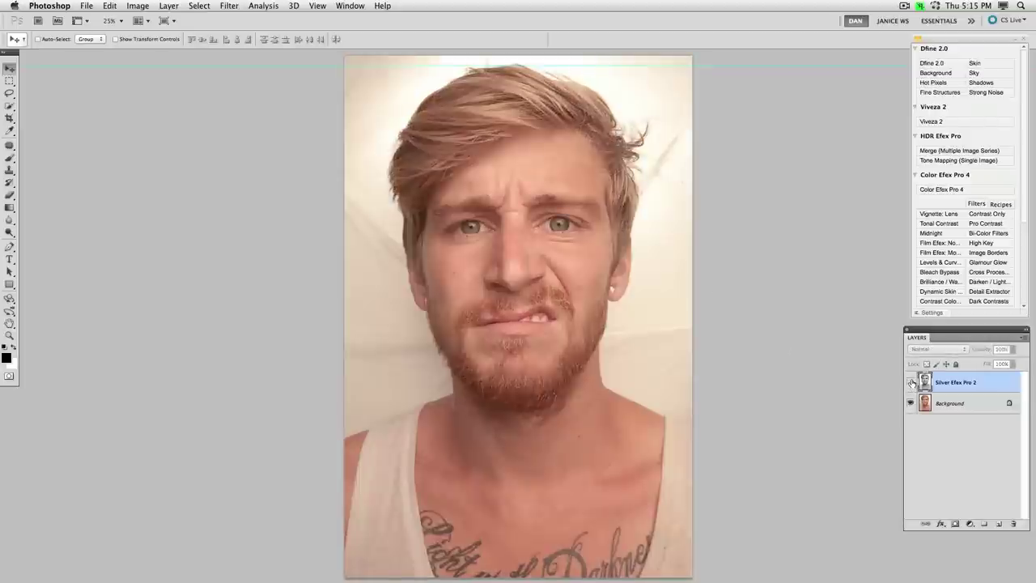
click(910, 382)
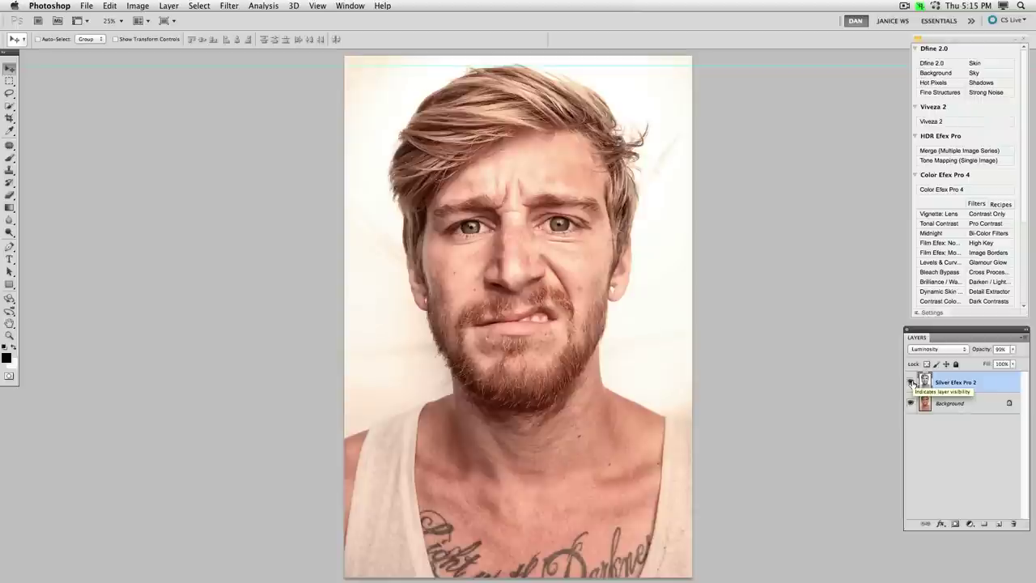
key(super+Tab)
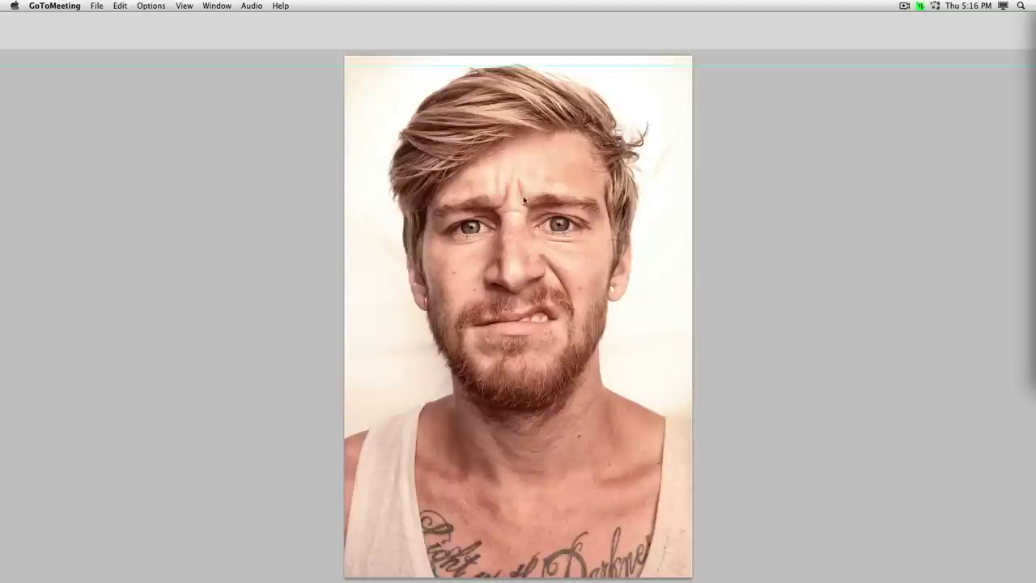
Undo the Silver Efex Pro 2 layer so only the Background remains, returning to 25% zoom
click(636, 115)
key(super+minus)
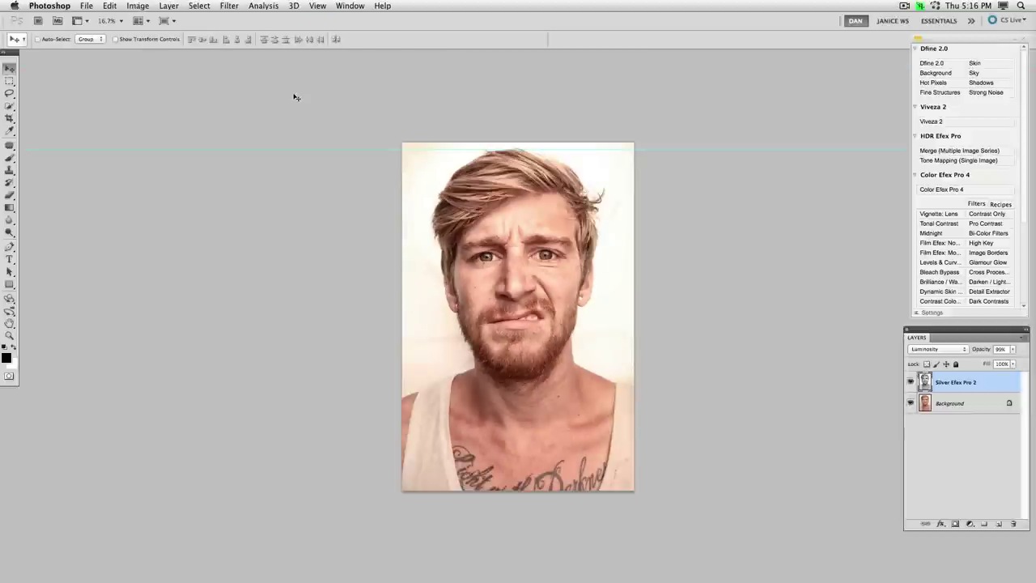
key(super+z)
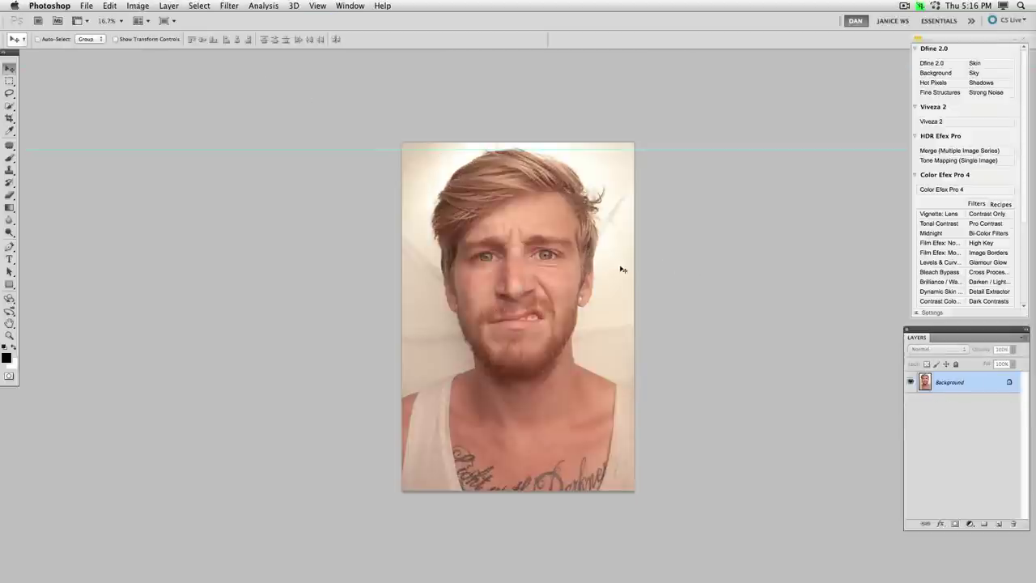
key(super+plus)
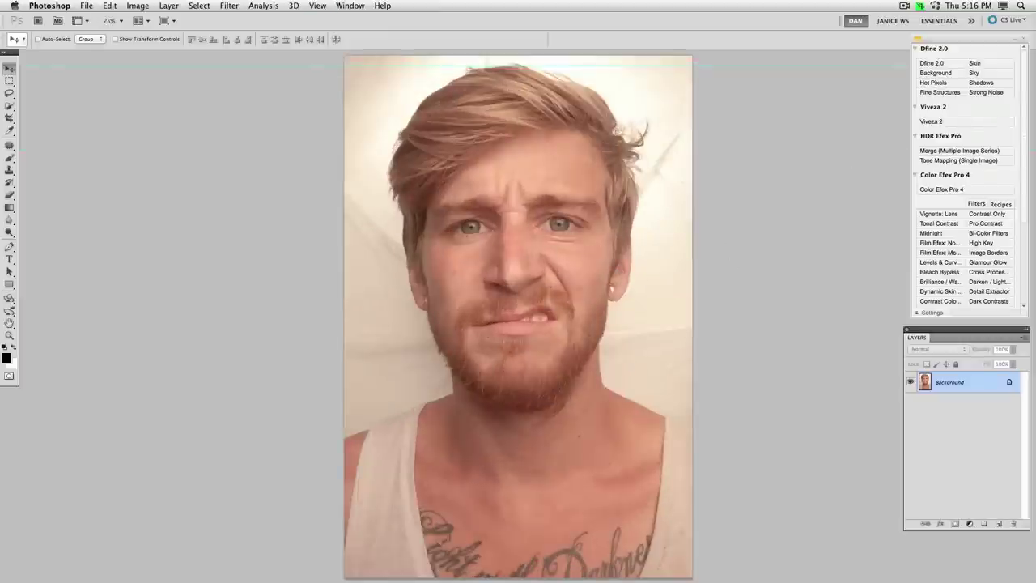
key(super+Tab)
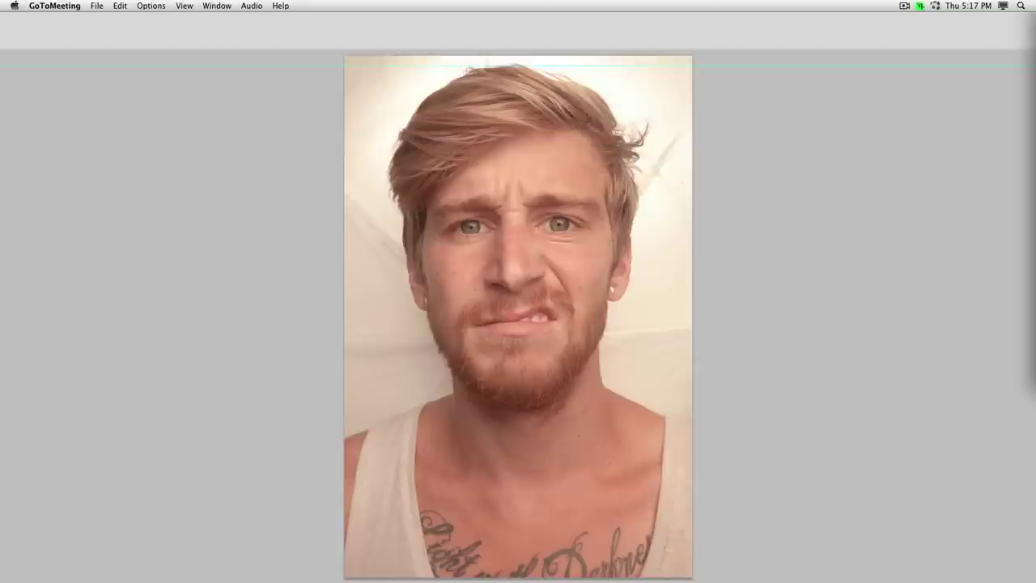
click(934, 277)
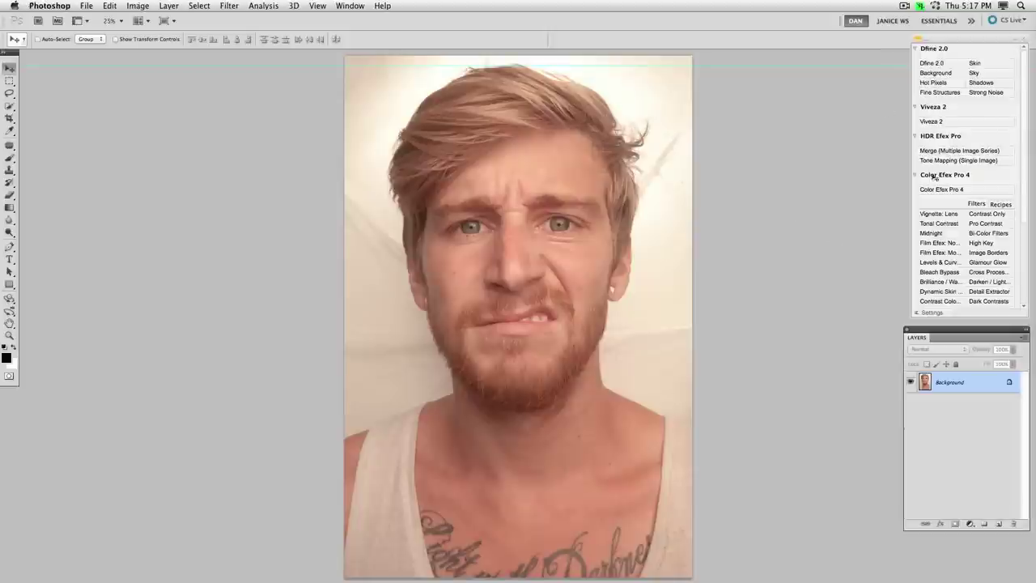
Launch Silver Efex Pro 2 from the Nik panel and preview custom, neutral and grungy bordered presets
click(927, 136)
click(931, 148)
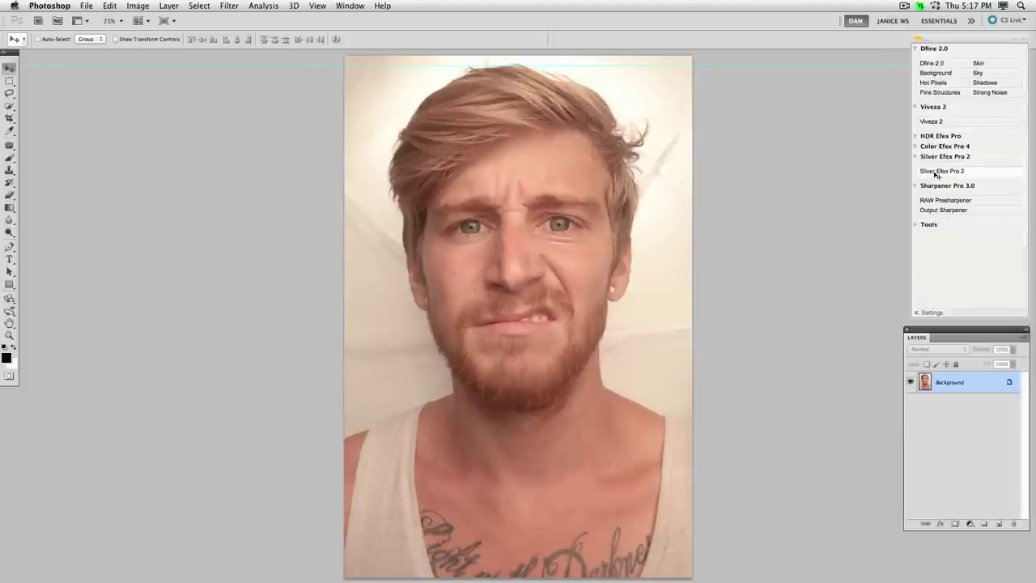
click(933, 170)
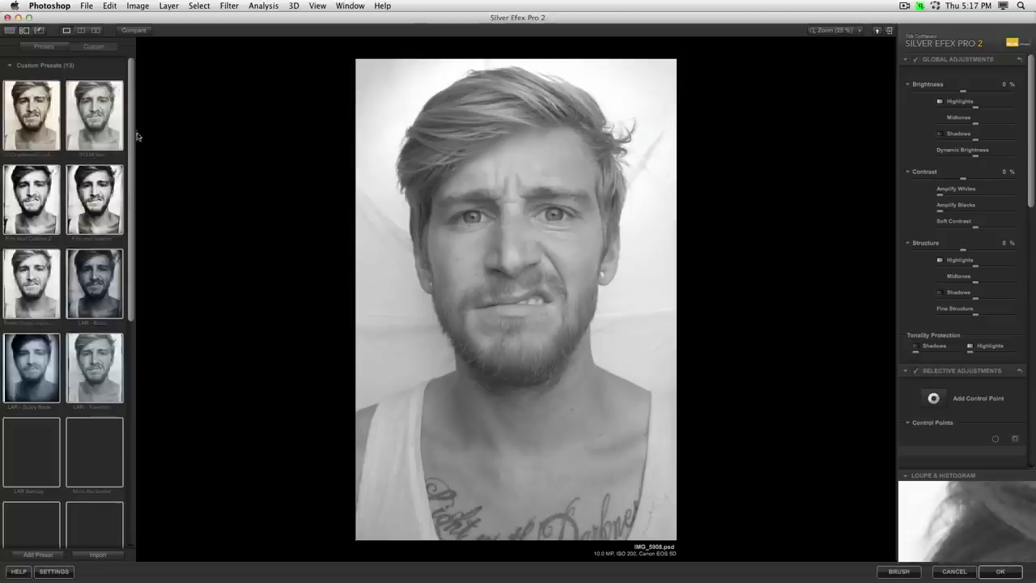
click(14, 116)
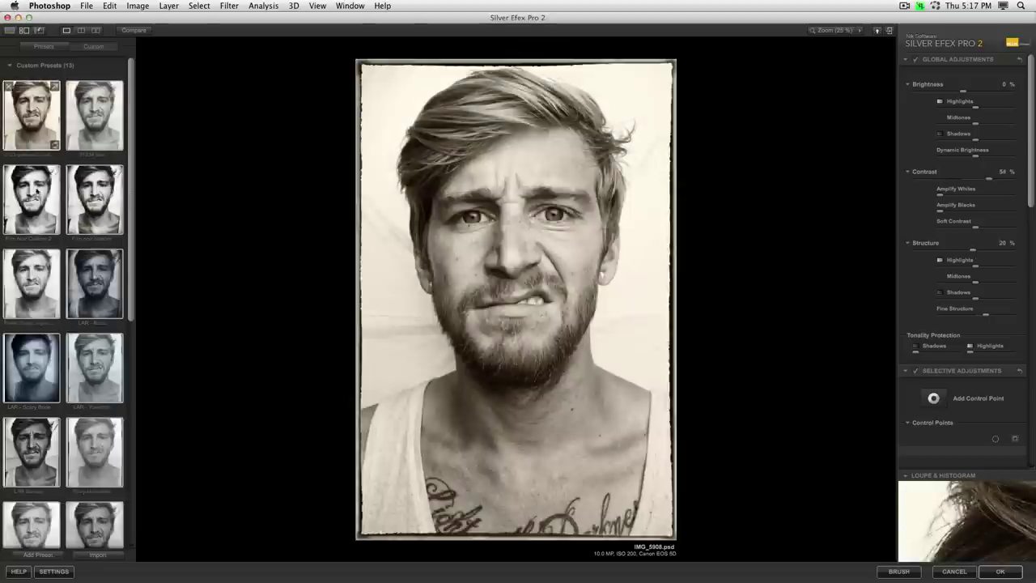
click(45, 280)
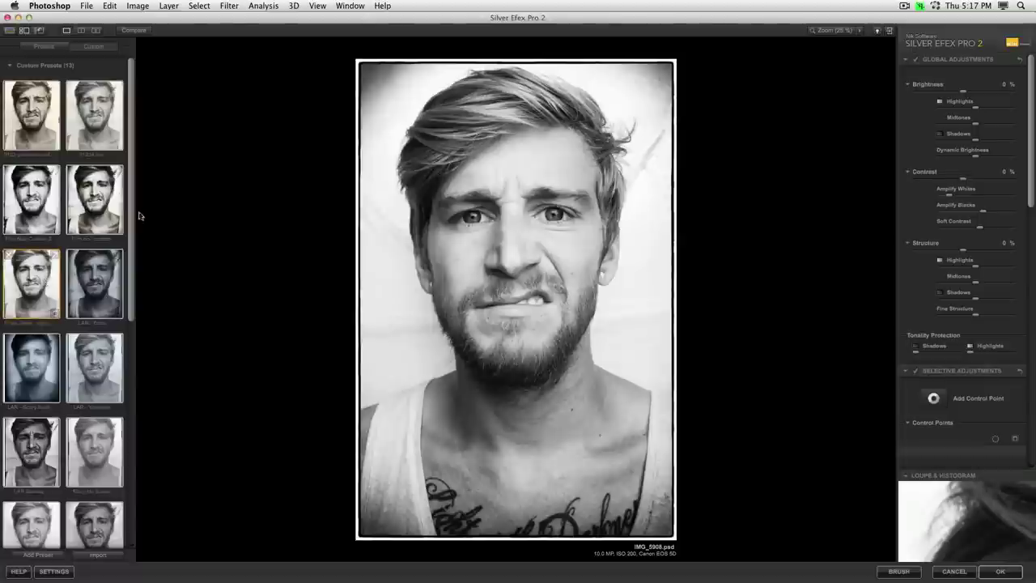
click(94, 202)
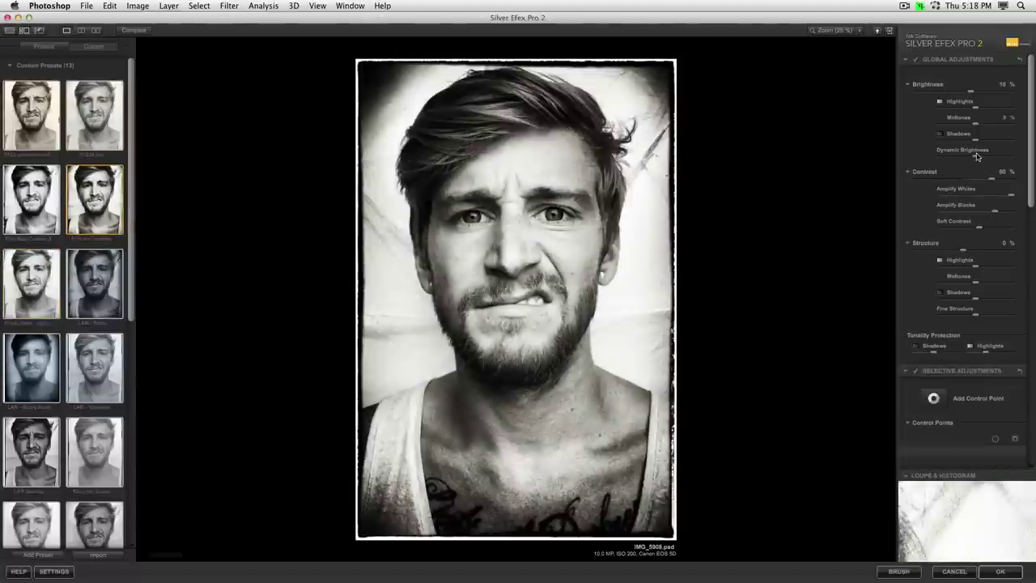
Raise Contrast, protect highlights, then choose a bright borderless preset with Structure at 50%
drag(991, 179, 999, 181)
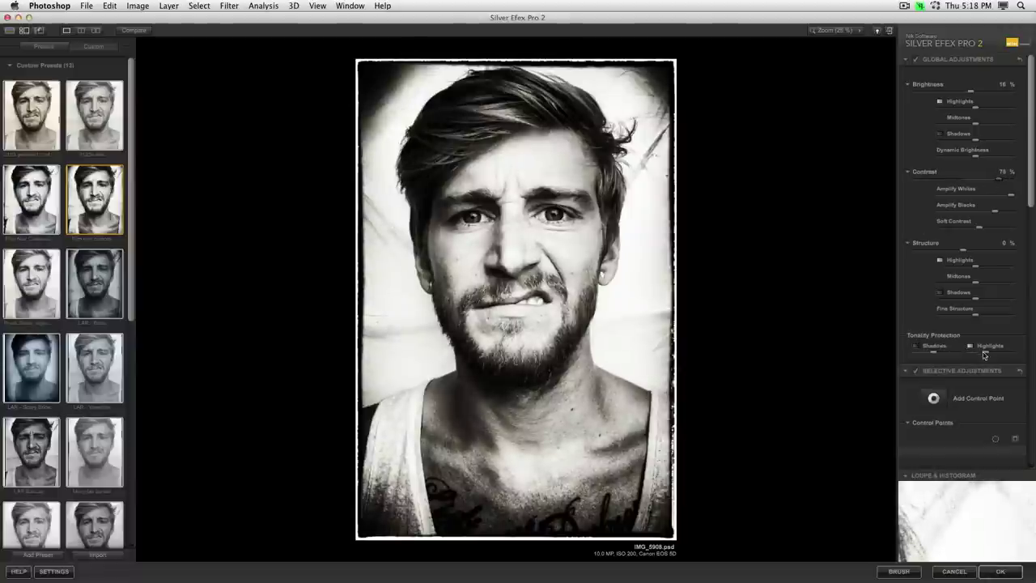
drag(985, 353, 1032, 356)
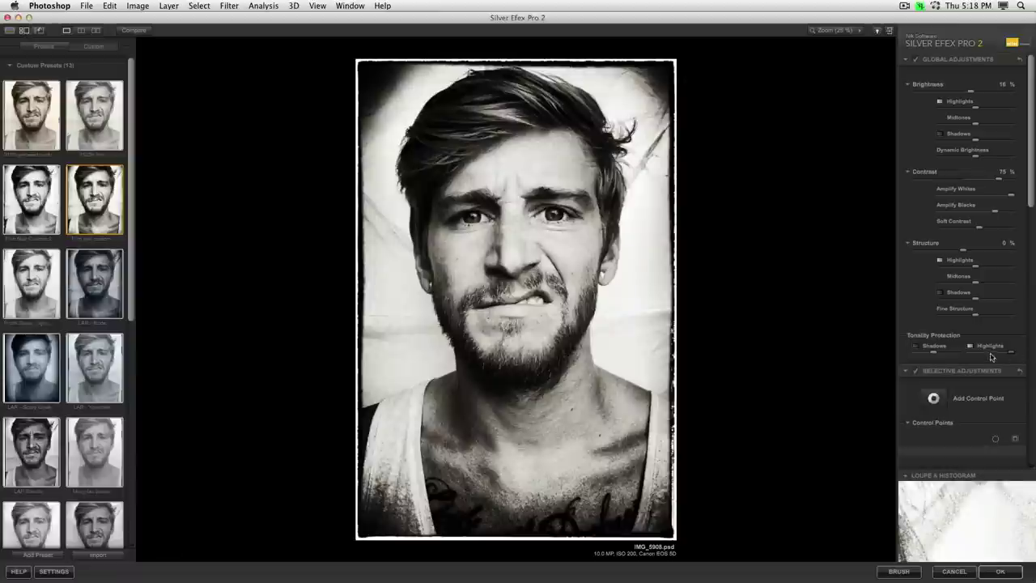
drag(1011, 354, 1030, 362)
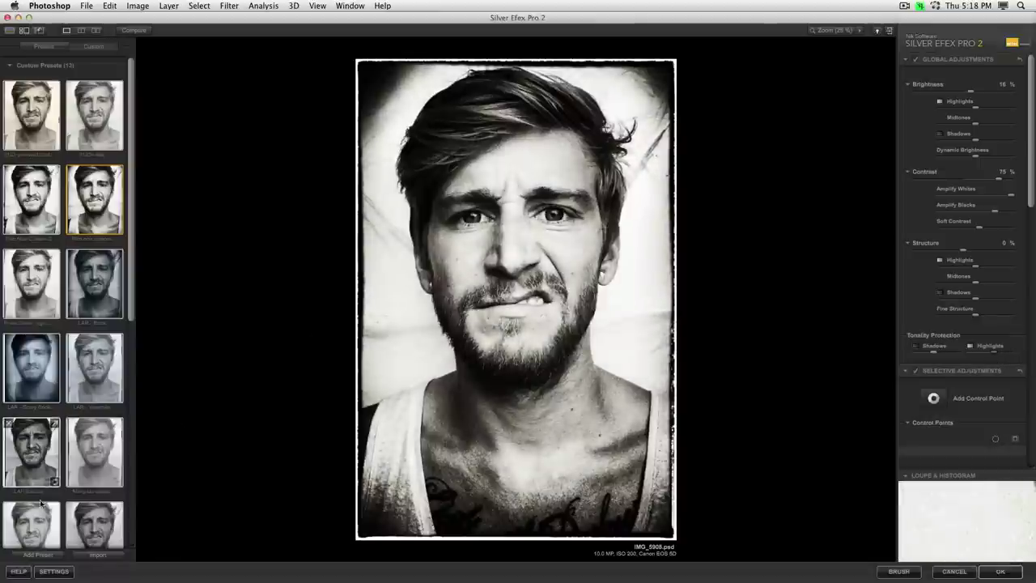
click(32, 525)
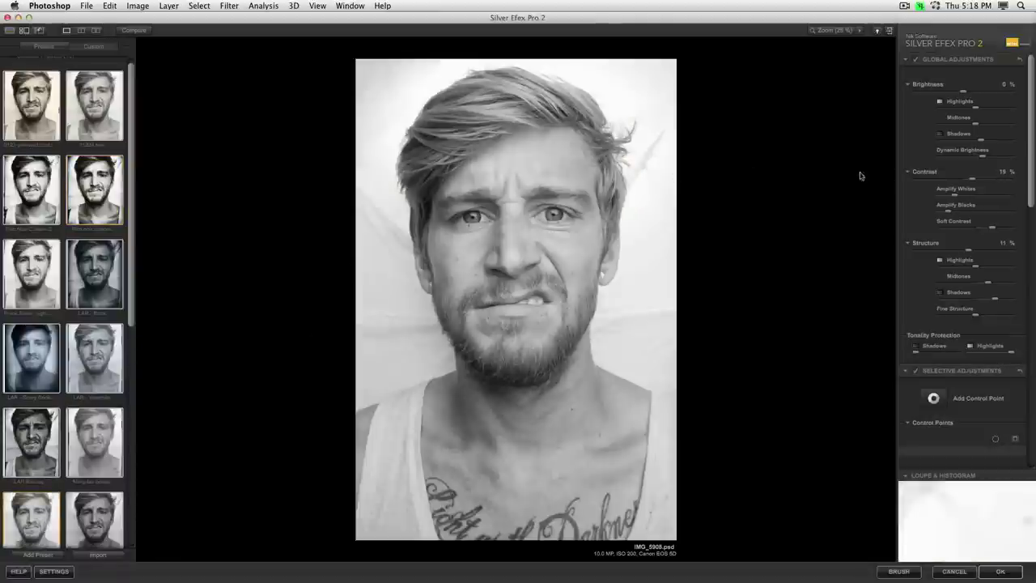
click(988, 250)
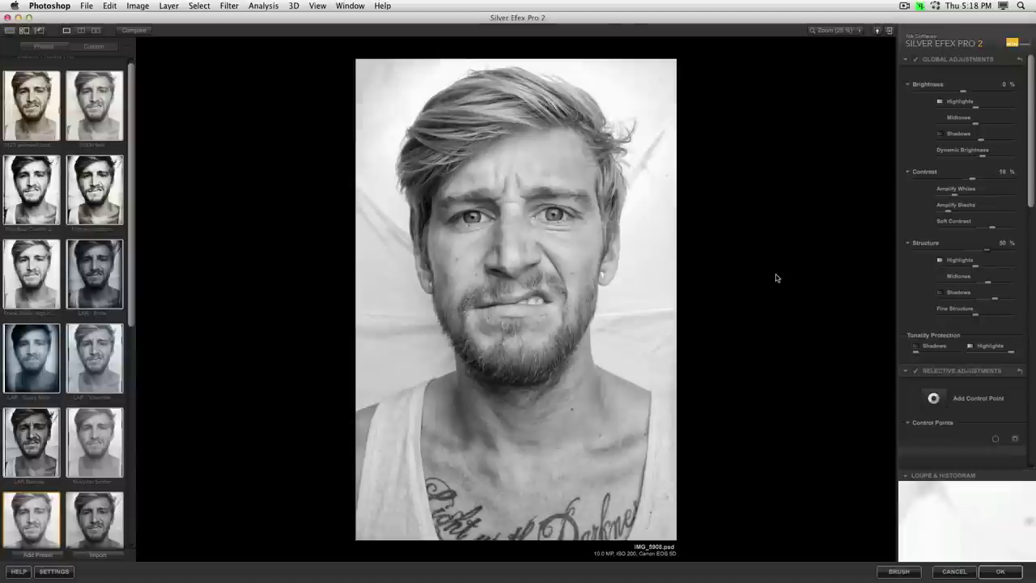
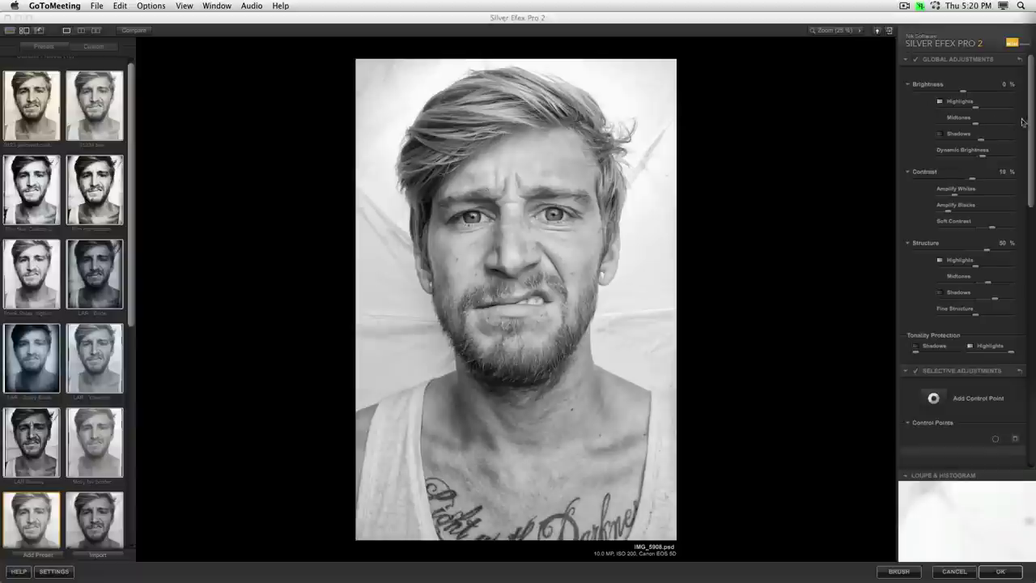
Collapse the Film Types panel to bring the Selective Adjustments section into view
scroll(975, 146, down, 5)
click(937, 288)
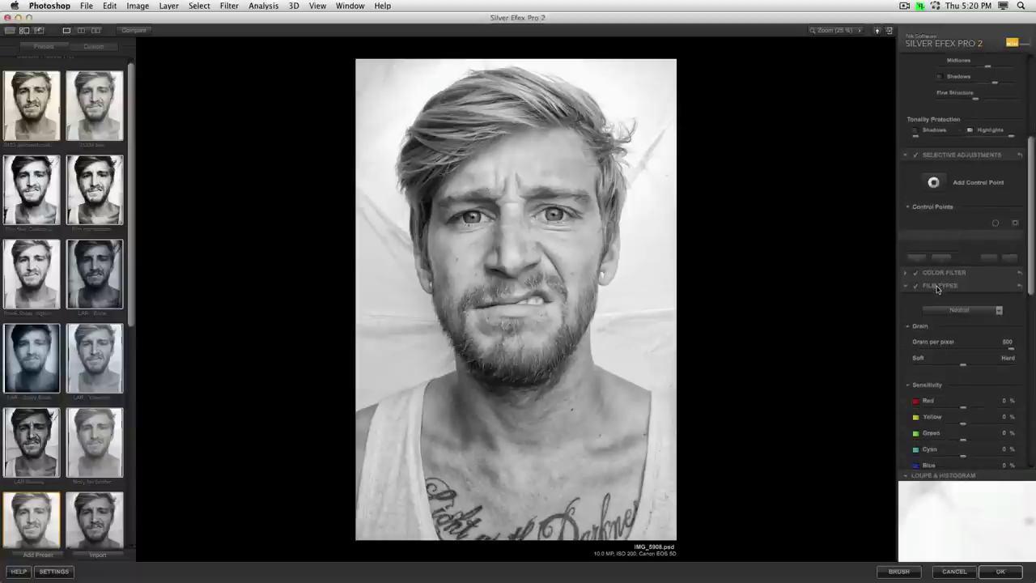
click(937, 300)
scroll(940, 304, up, 1)
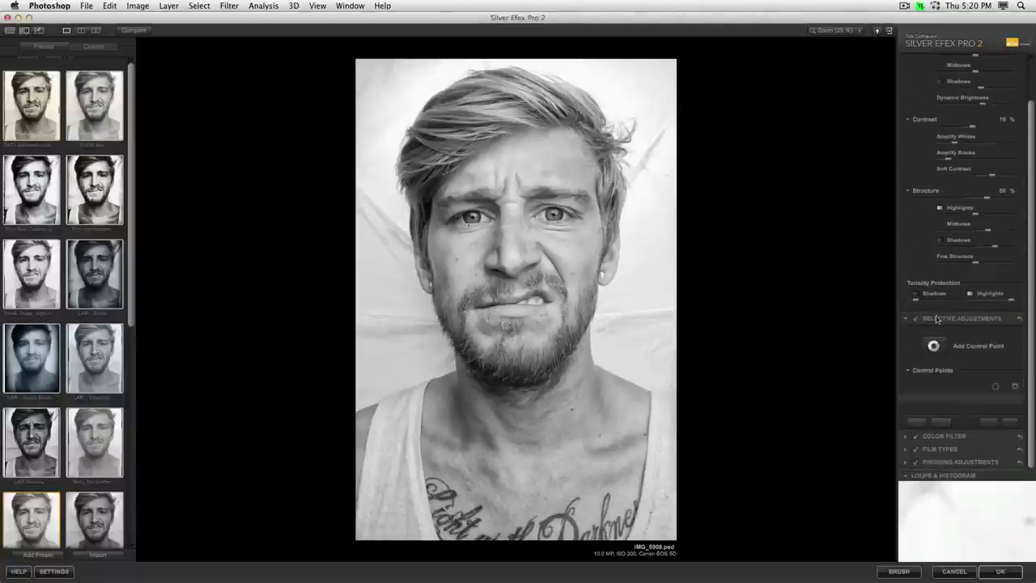
Place control points on the right and left cheeks, widening their reach to 32% and 41%
click(933, 346)
click(558, 246)
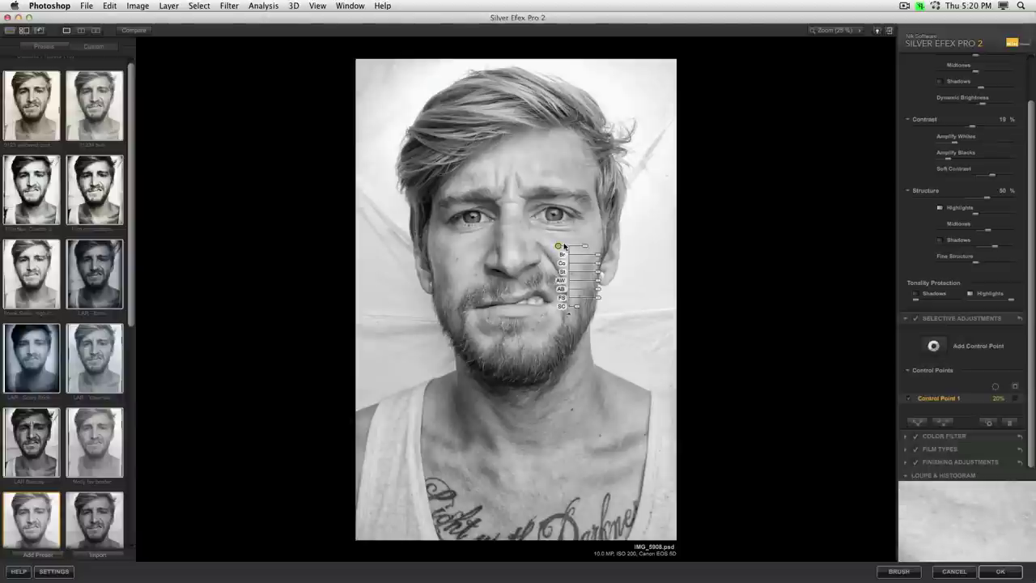
drag(584, 245, 590, 245)
click(814, 340)
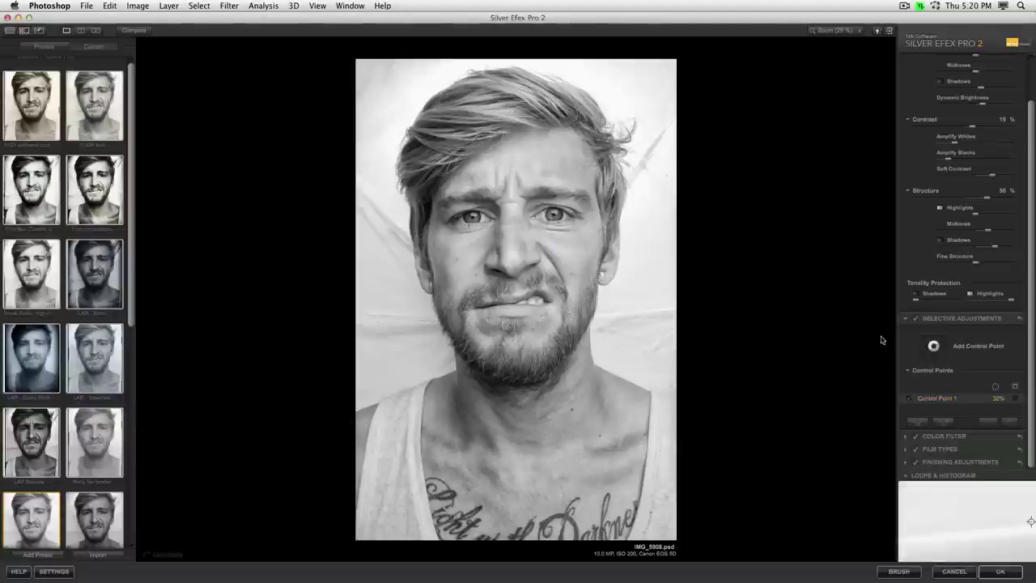
click(454, 247)
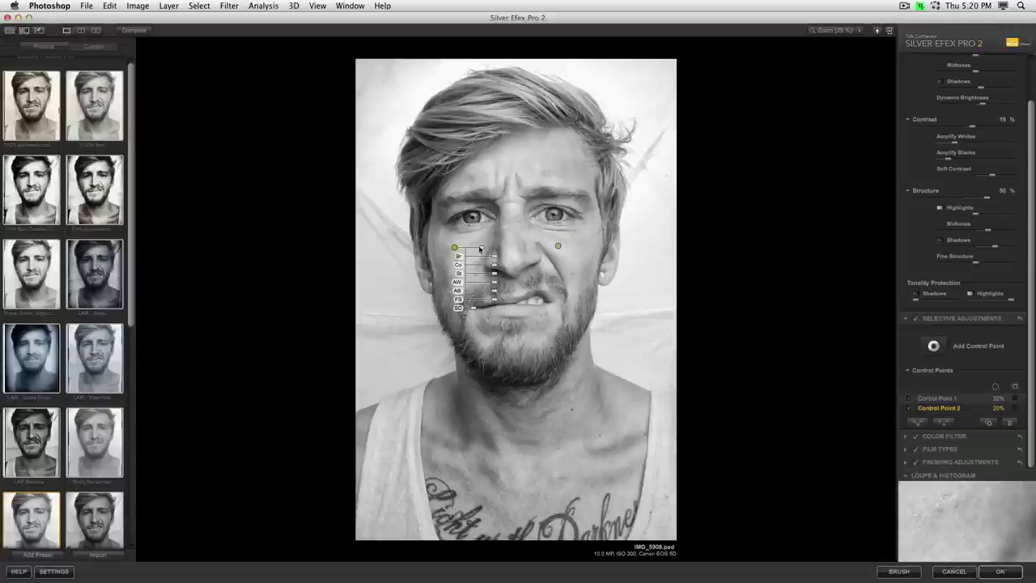
drag(489, 257, 492, 254)
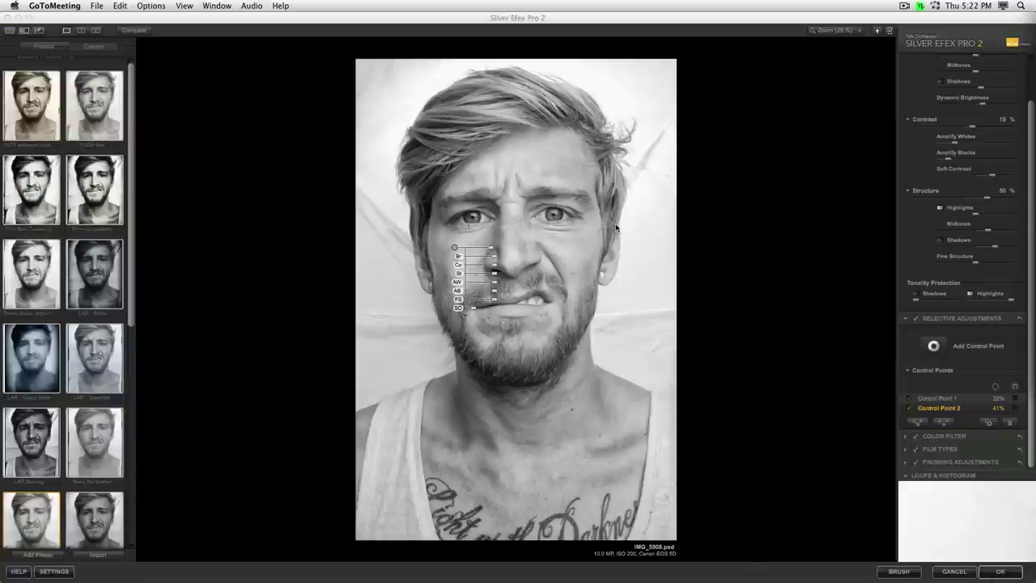
Shrink the left-cheek control point to 20% and move it onto the right-hand eye
click(456, 252)
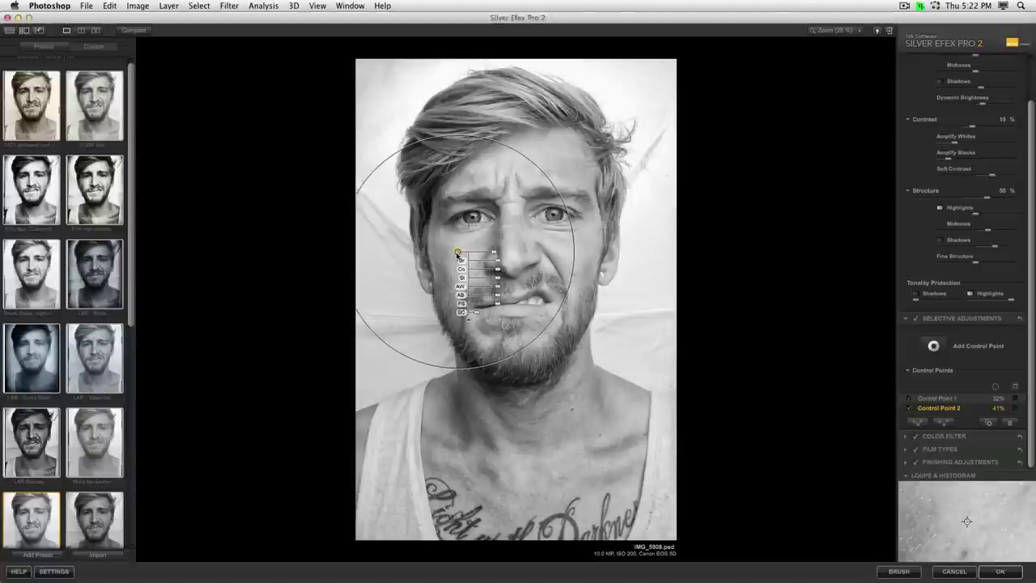
drag(495, 255, 559, 219)
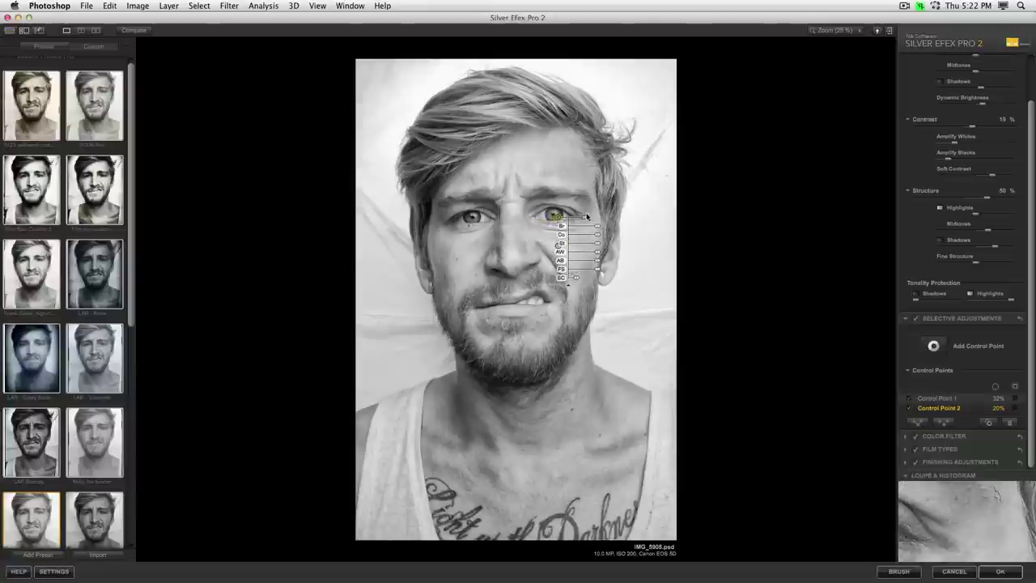
drag(584, 217, 585, 219)
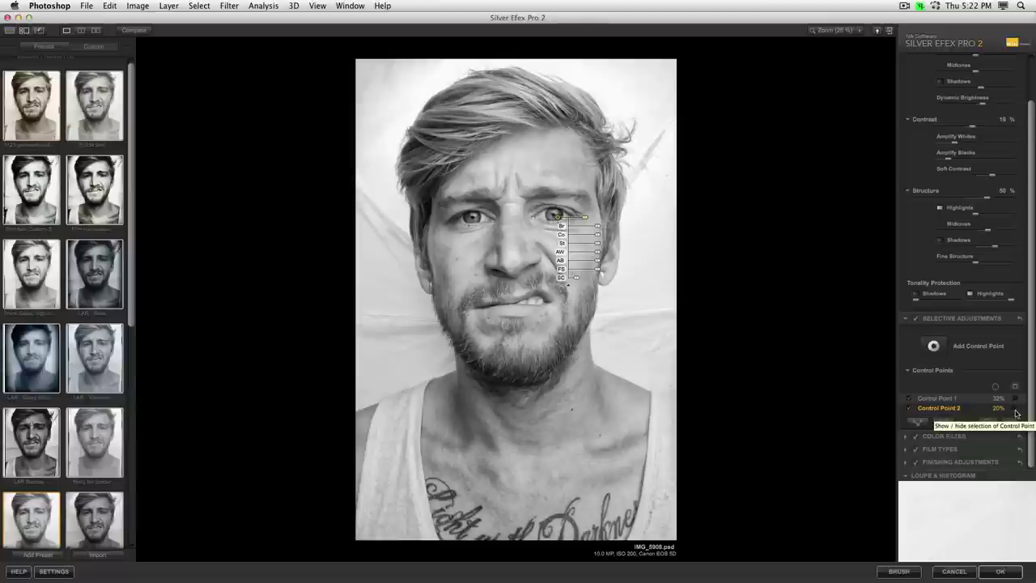
Show the eye control point's selection mask and narrow its reach to 5%
click(1015, 410)
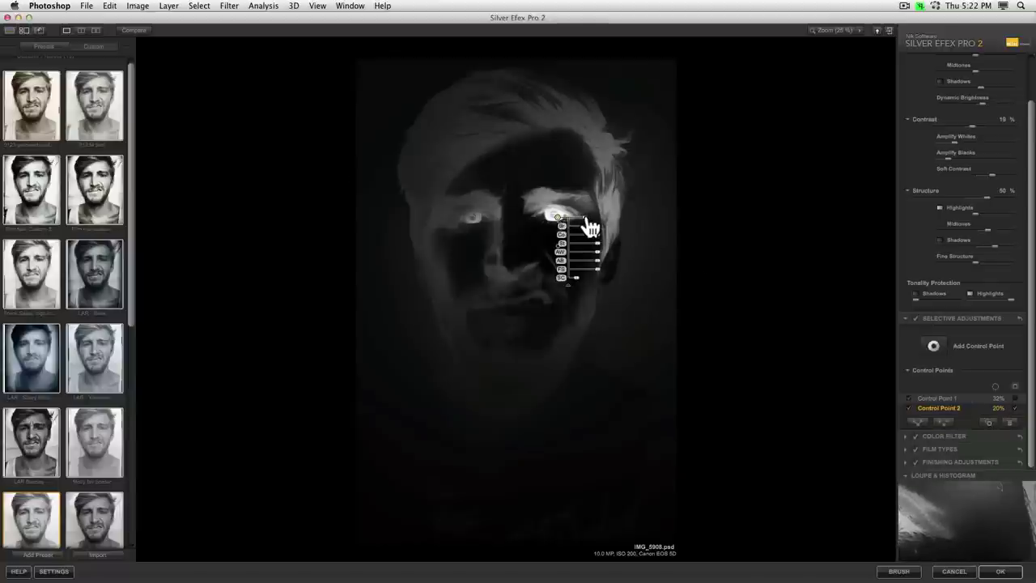
drag(587, 217, 583, 220)
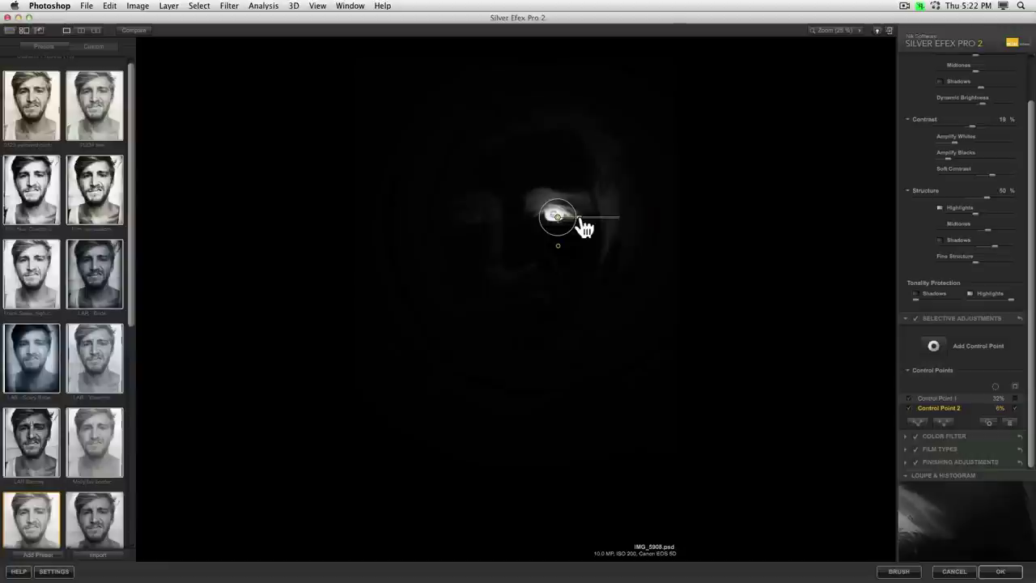
mouse_move(583, 220)
mouse_down()
mouse_move(603, 224)
mouse_move(583, 221)
mouse_up()
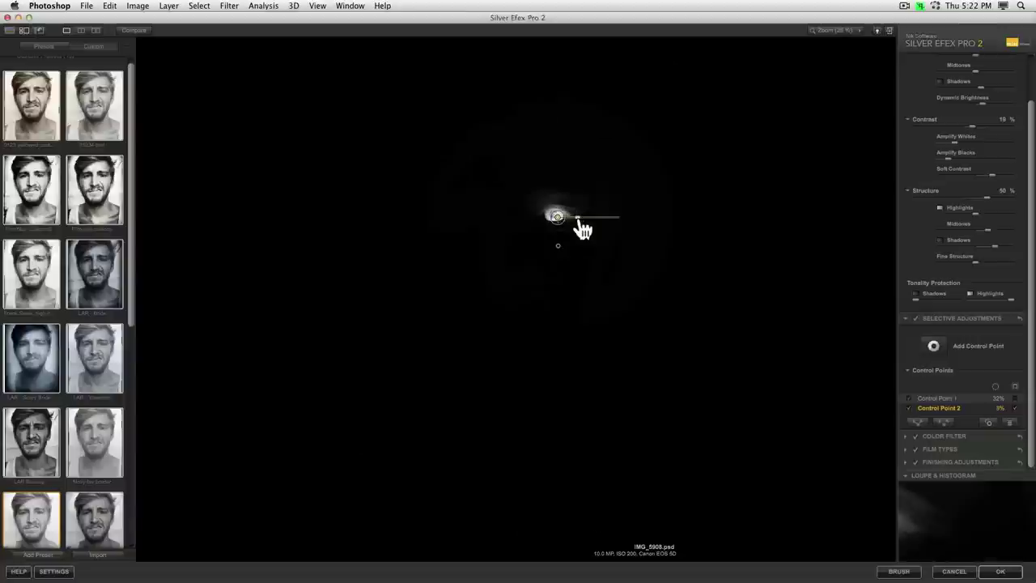
drag(586, 232, 583, 232)
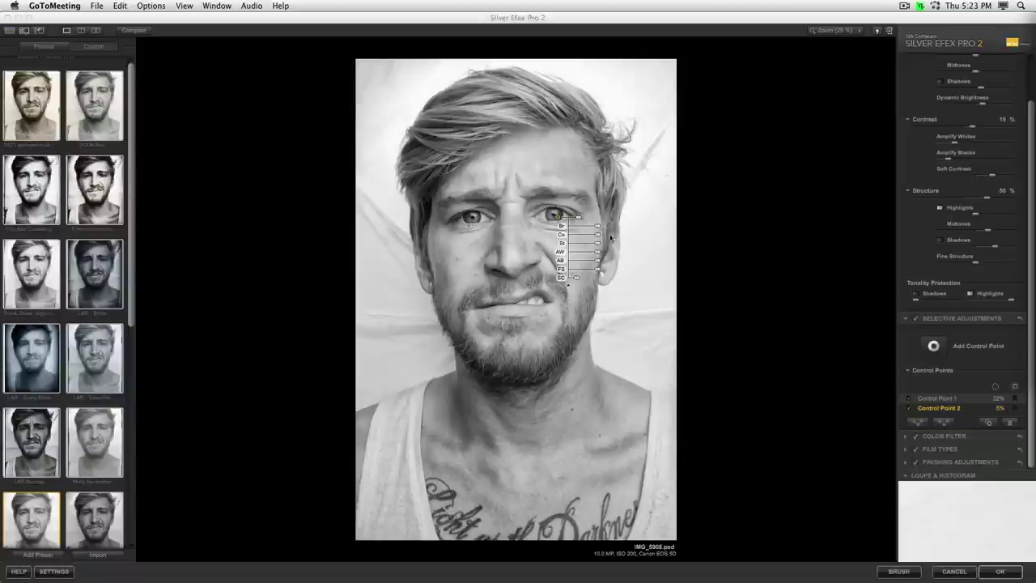
click(701, 283)
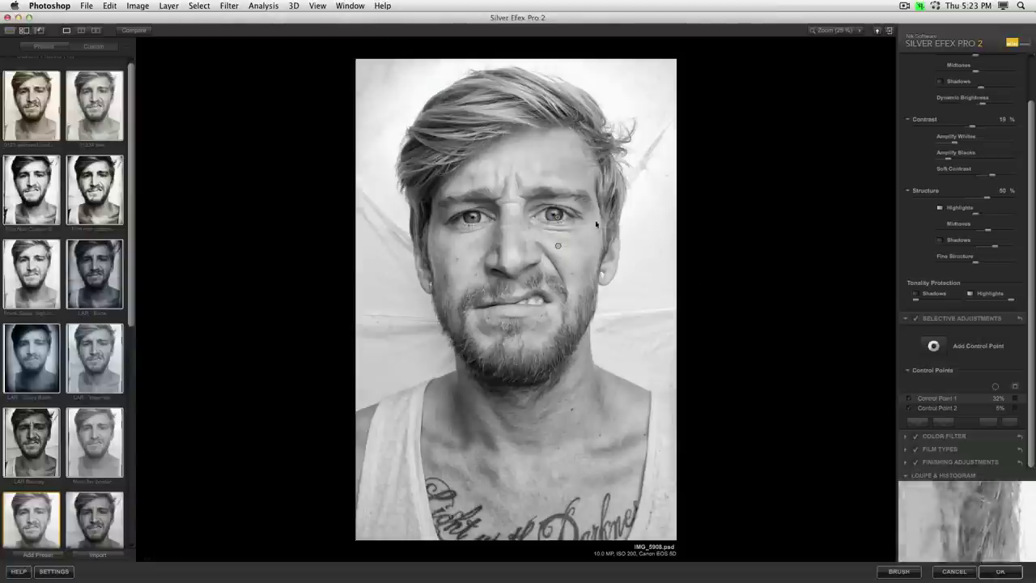
click(556, 216)
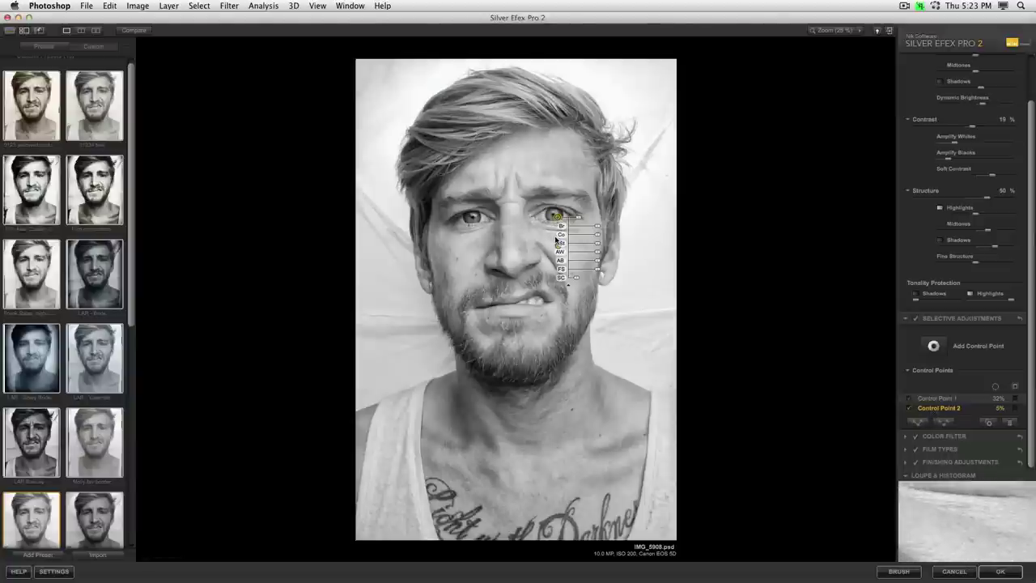
drag(556, 217, 477, 219)
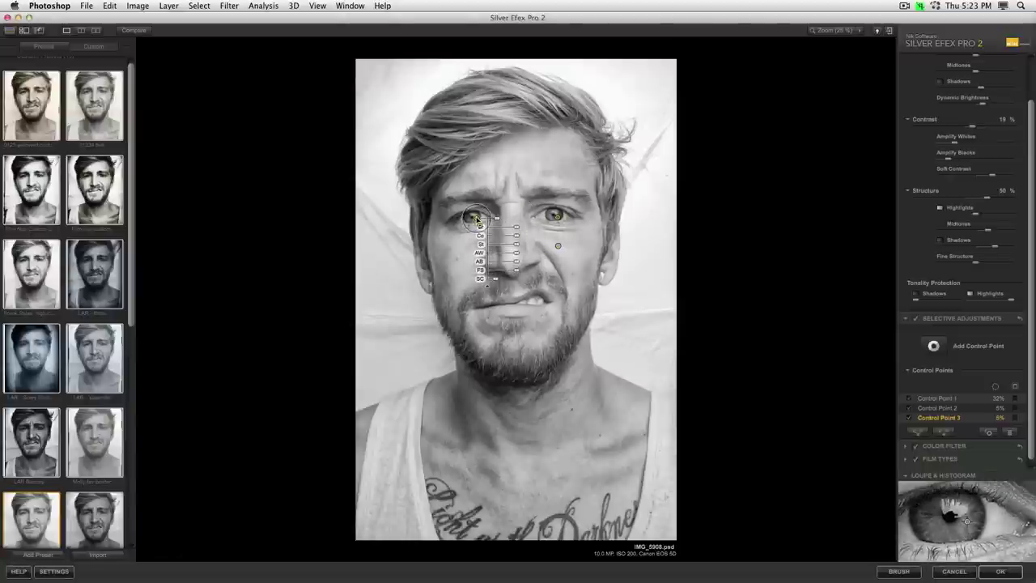
click(687, 250)
drag(451, 188, 597, 233)
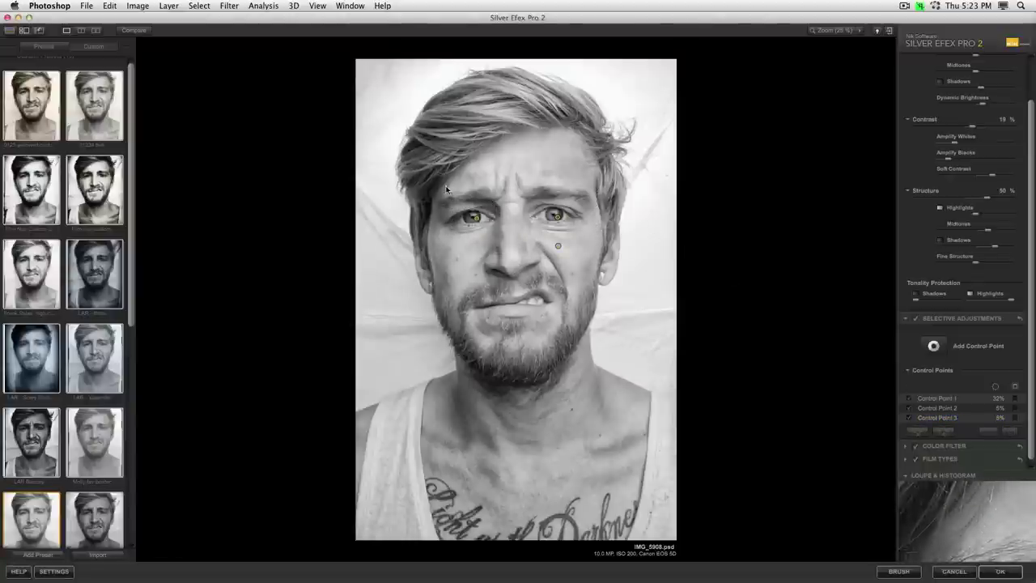
drag(456, 185, 596, 243)
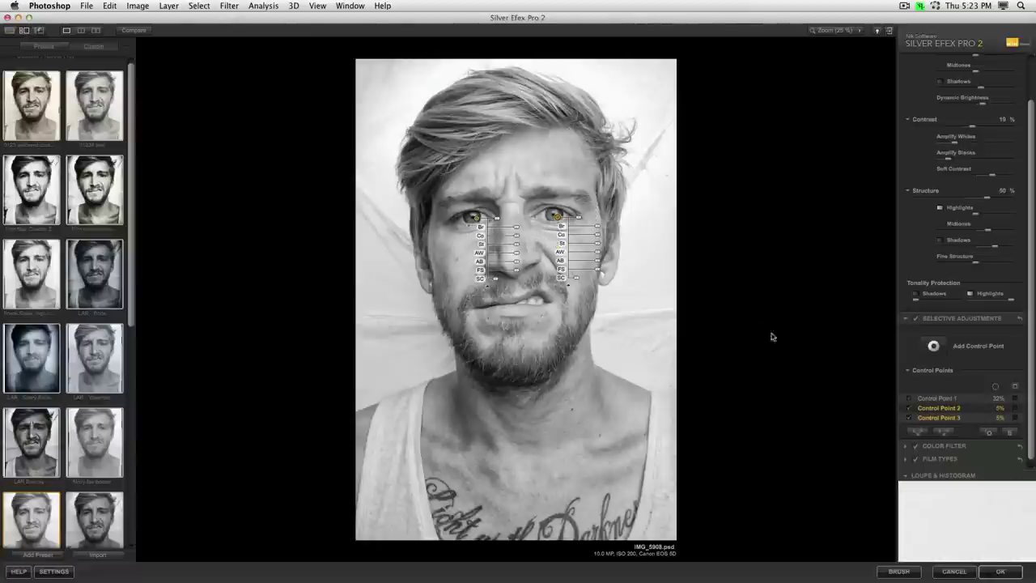
click(612, 279)
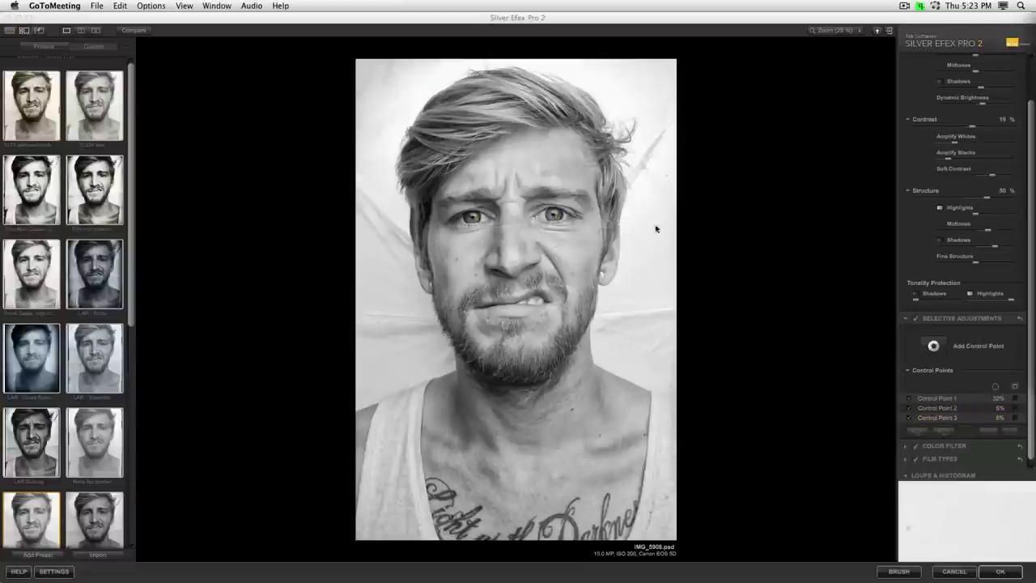
click(632, 261)
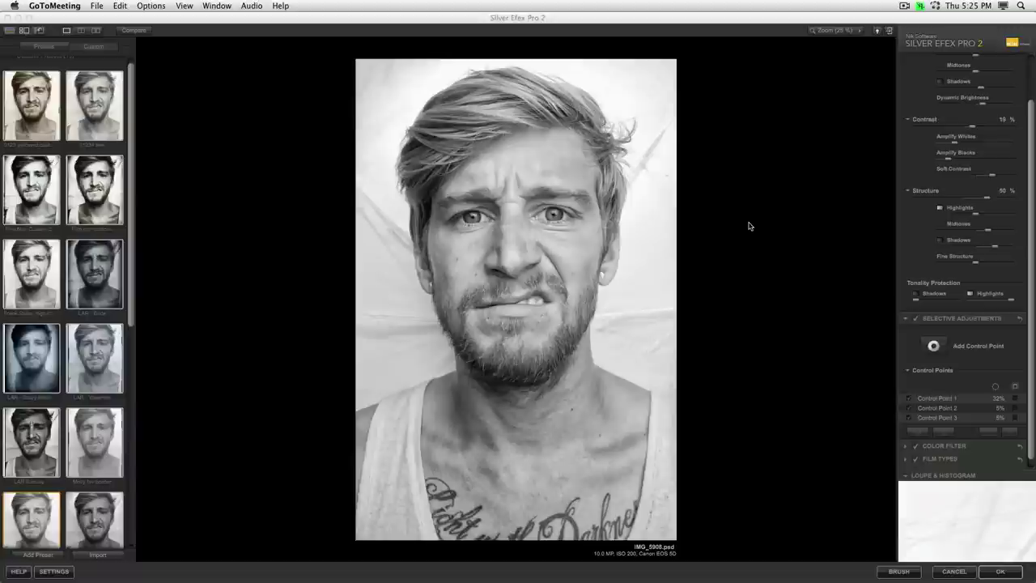
Zoom the preview to 100% and pan the Navigator up to the man's eyes
click(801, 97)
click(856, 29)
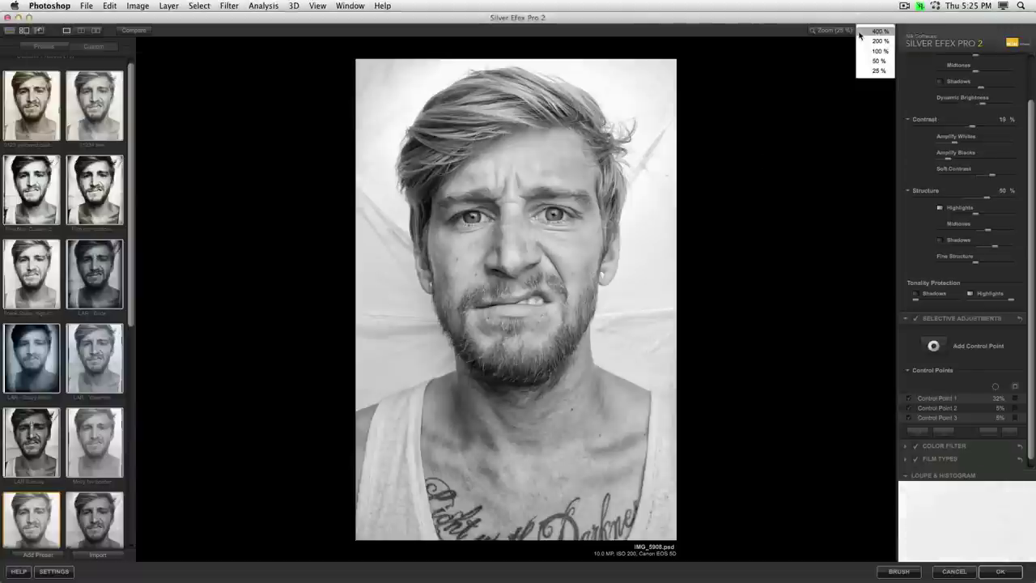
click(874, 61)
drag(859, 103, 859, 83)
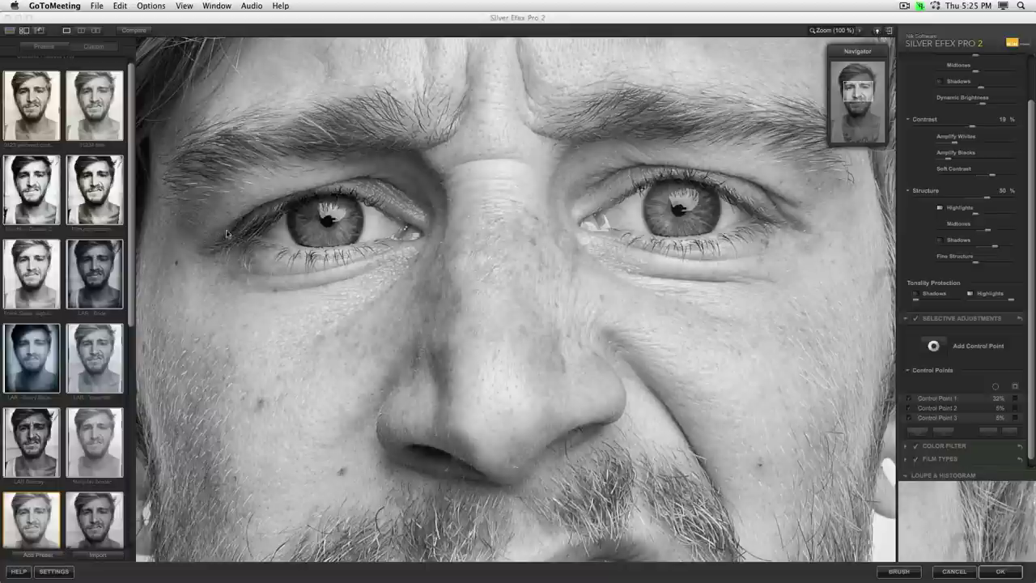
Raise Selective Colorization on the right-hand eye's control point to recolour the iris
click(646, 169)
click(694, 219)
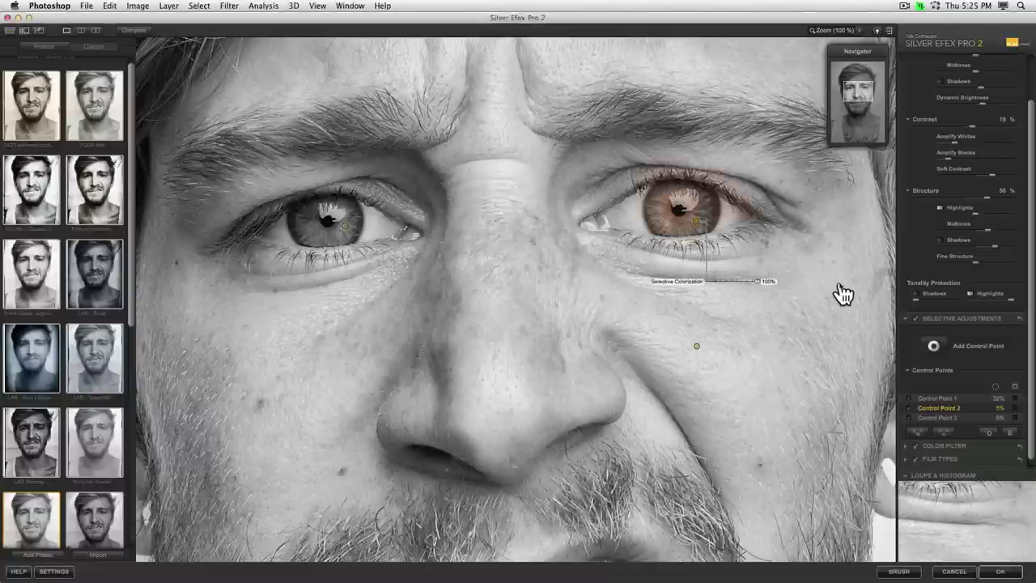
mouse_move(685, 230)
drag(693, 221, 647, 221)
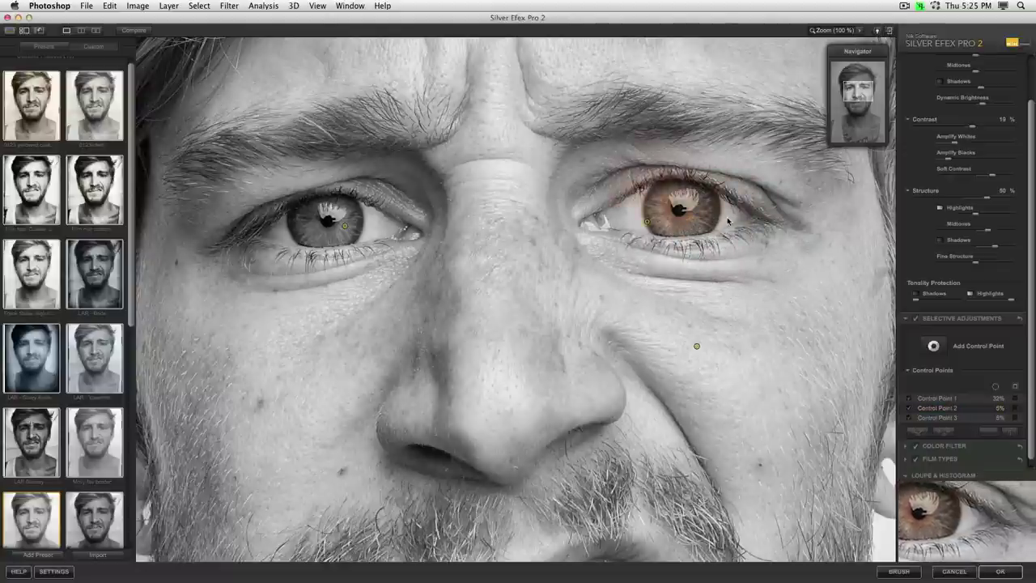
click(661, 221)
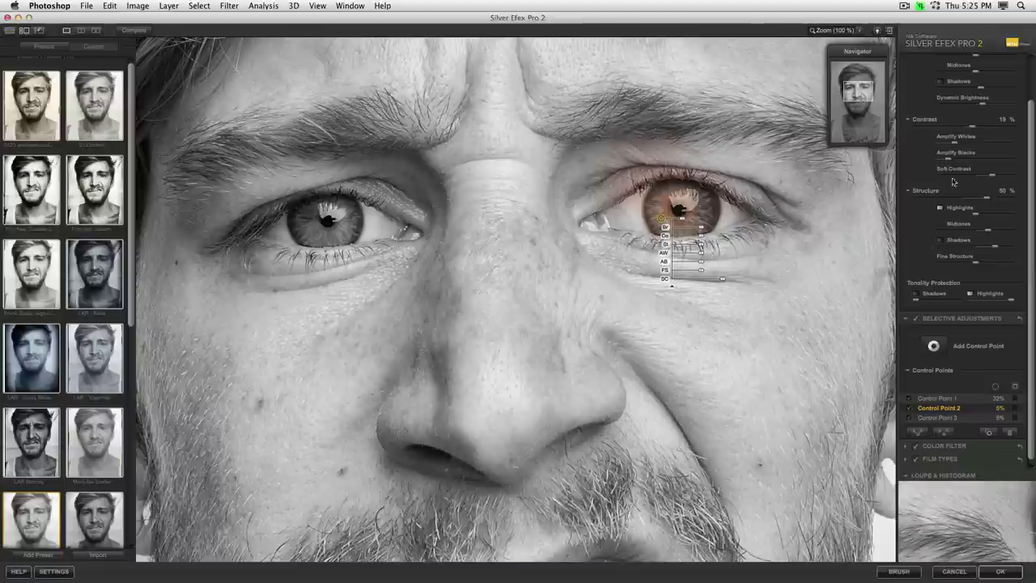
Add a new control point above the right-hand eye with its reach at 15%
click(933, 346)
click(644, 172)
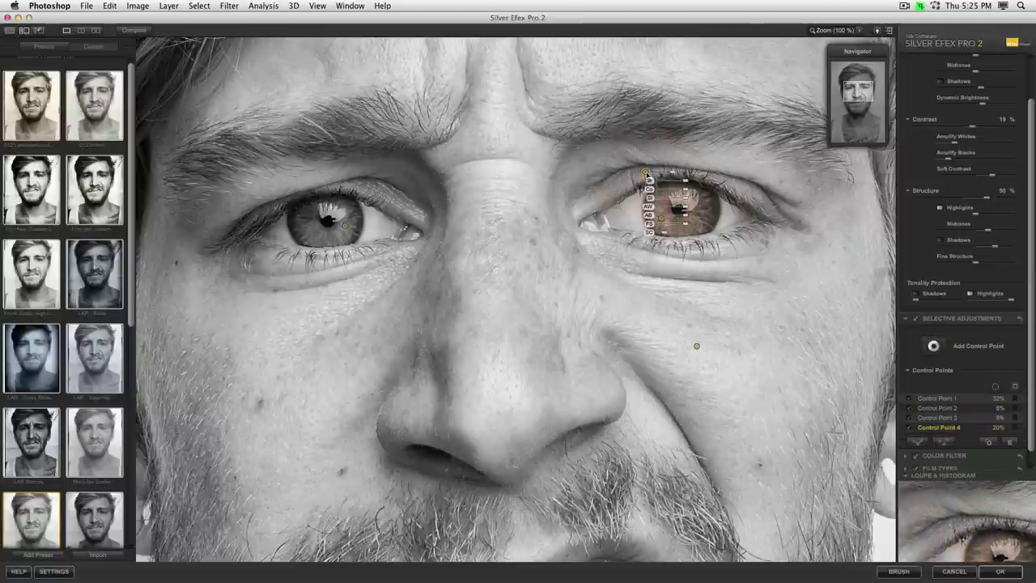
drag(670, 173, 677, 185)
Reposition the iris control point, duplicate it on the same eye, then deselect
click(669, 220)
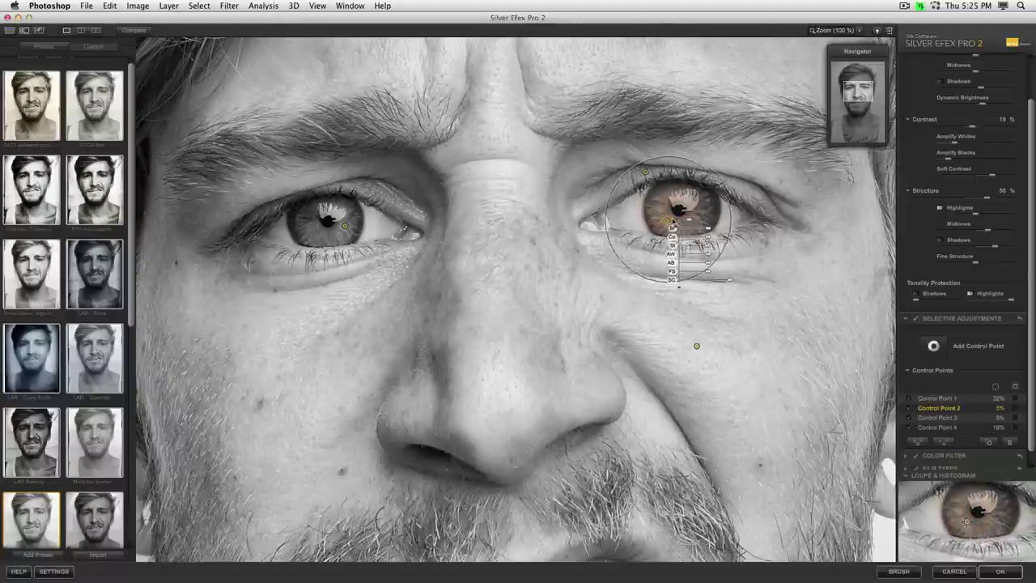
drag(672, 221, 675, 221)
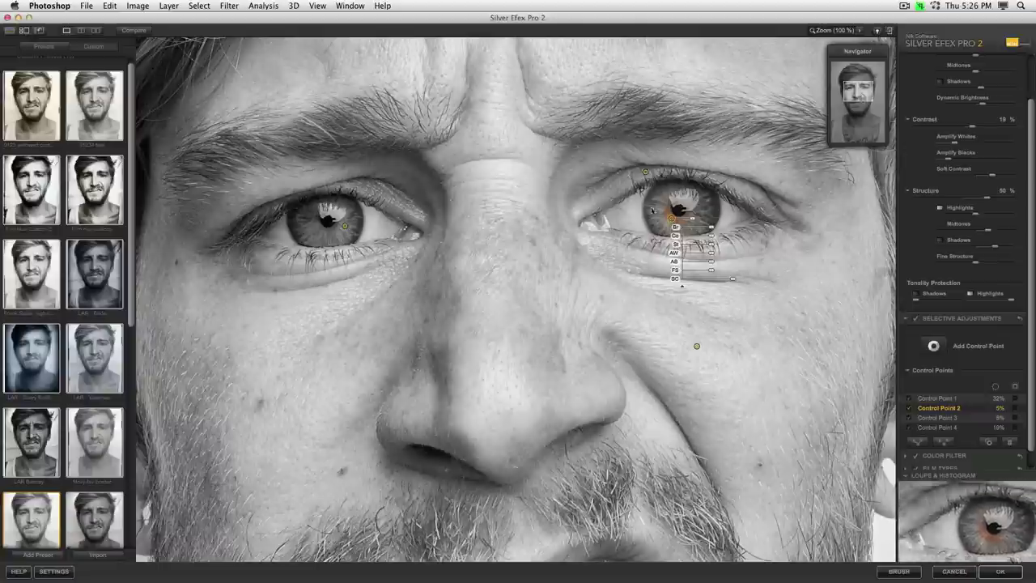
drag(672, 220, 665, 222)
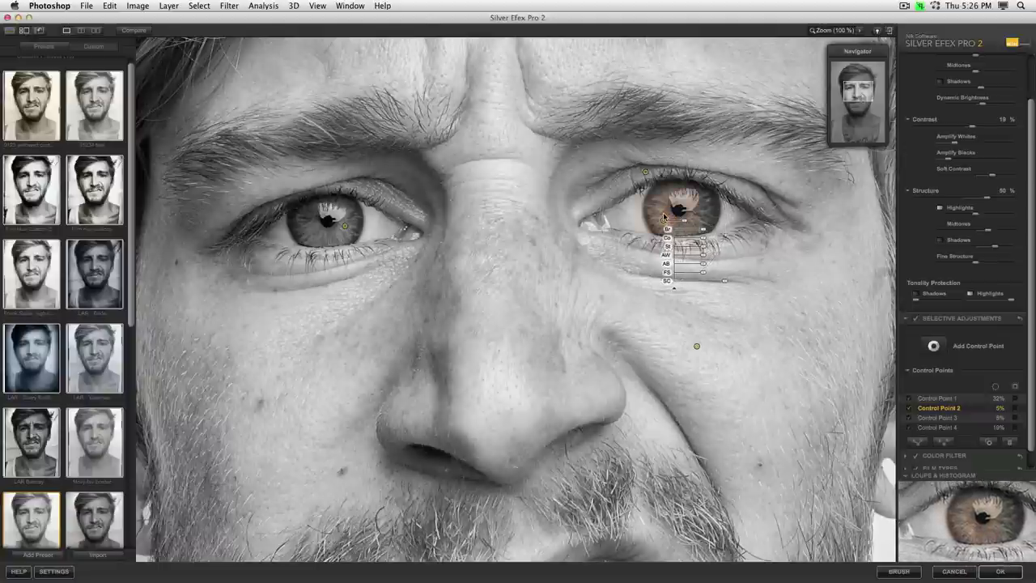
key(super+c)
key(super+v)
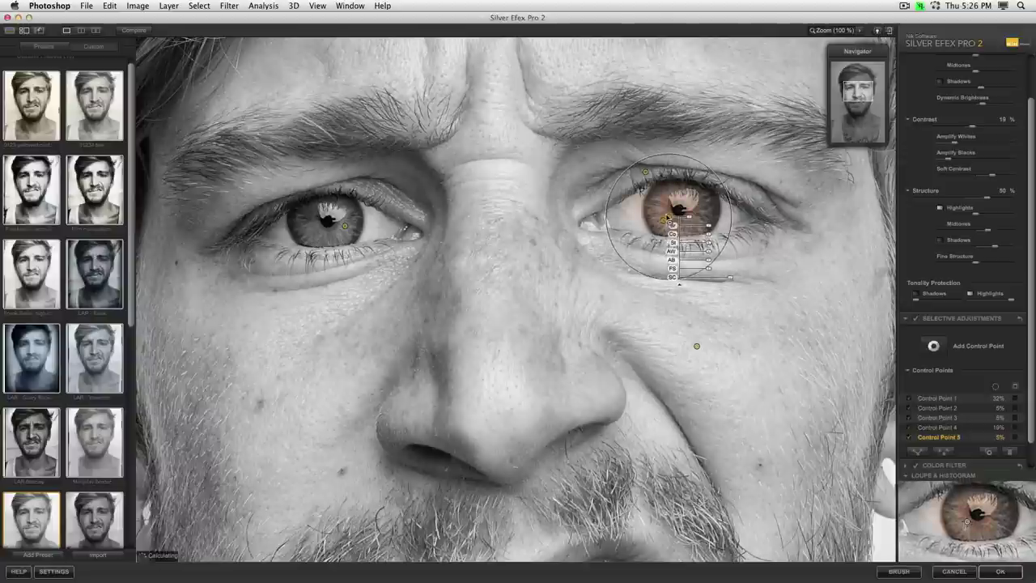
drag(651, 208, 681, 232)
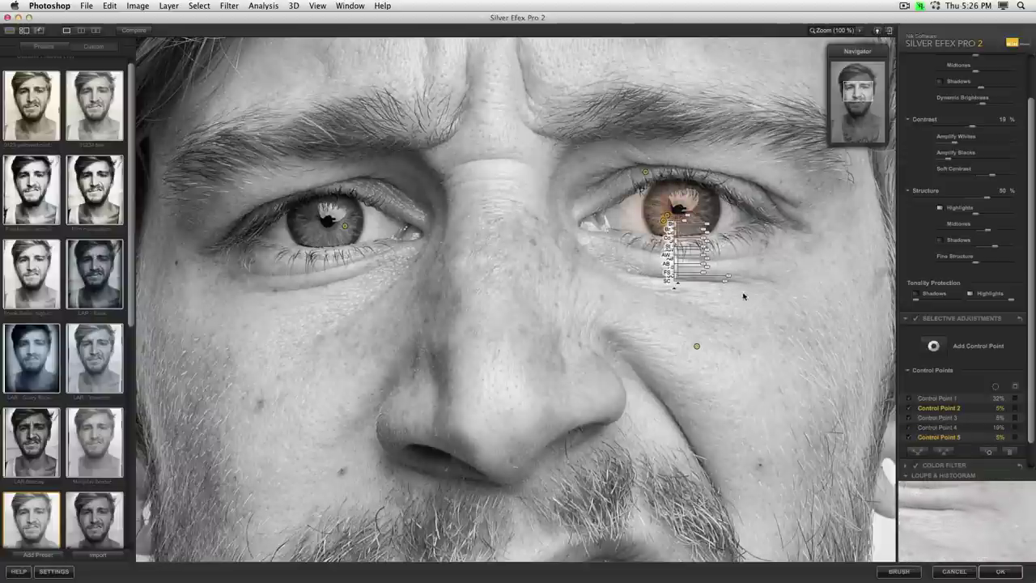
click(583, 257)
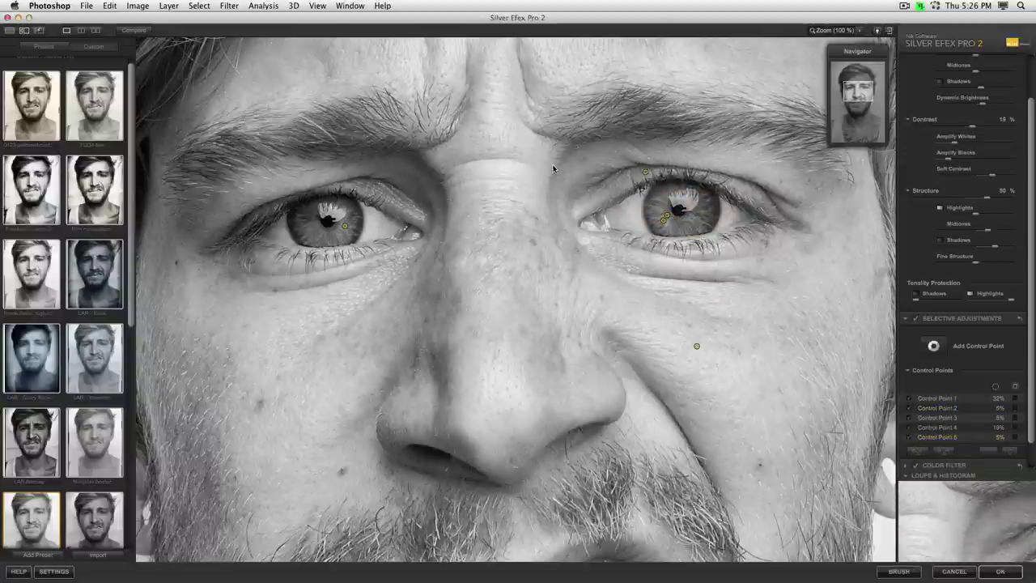